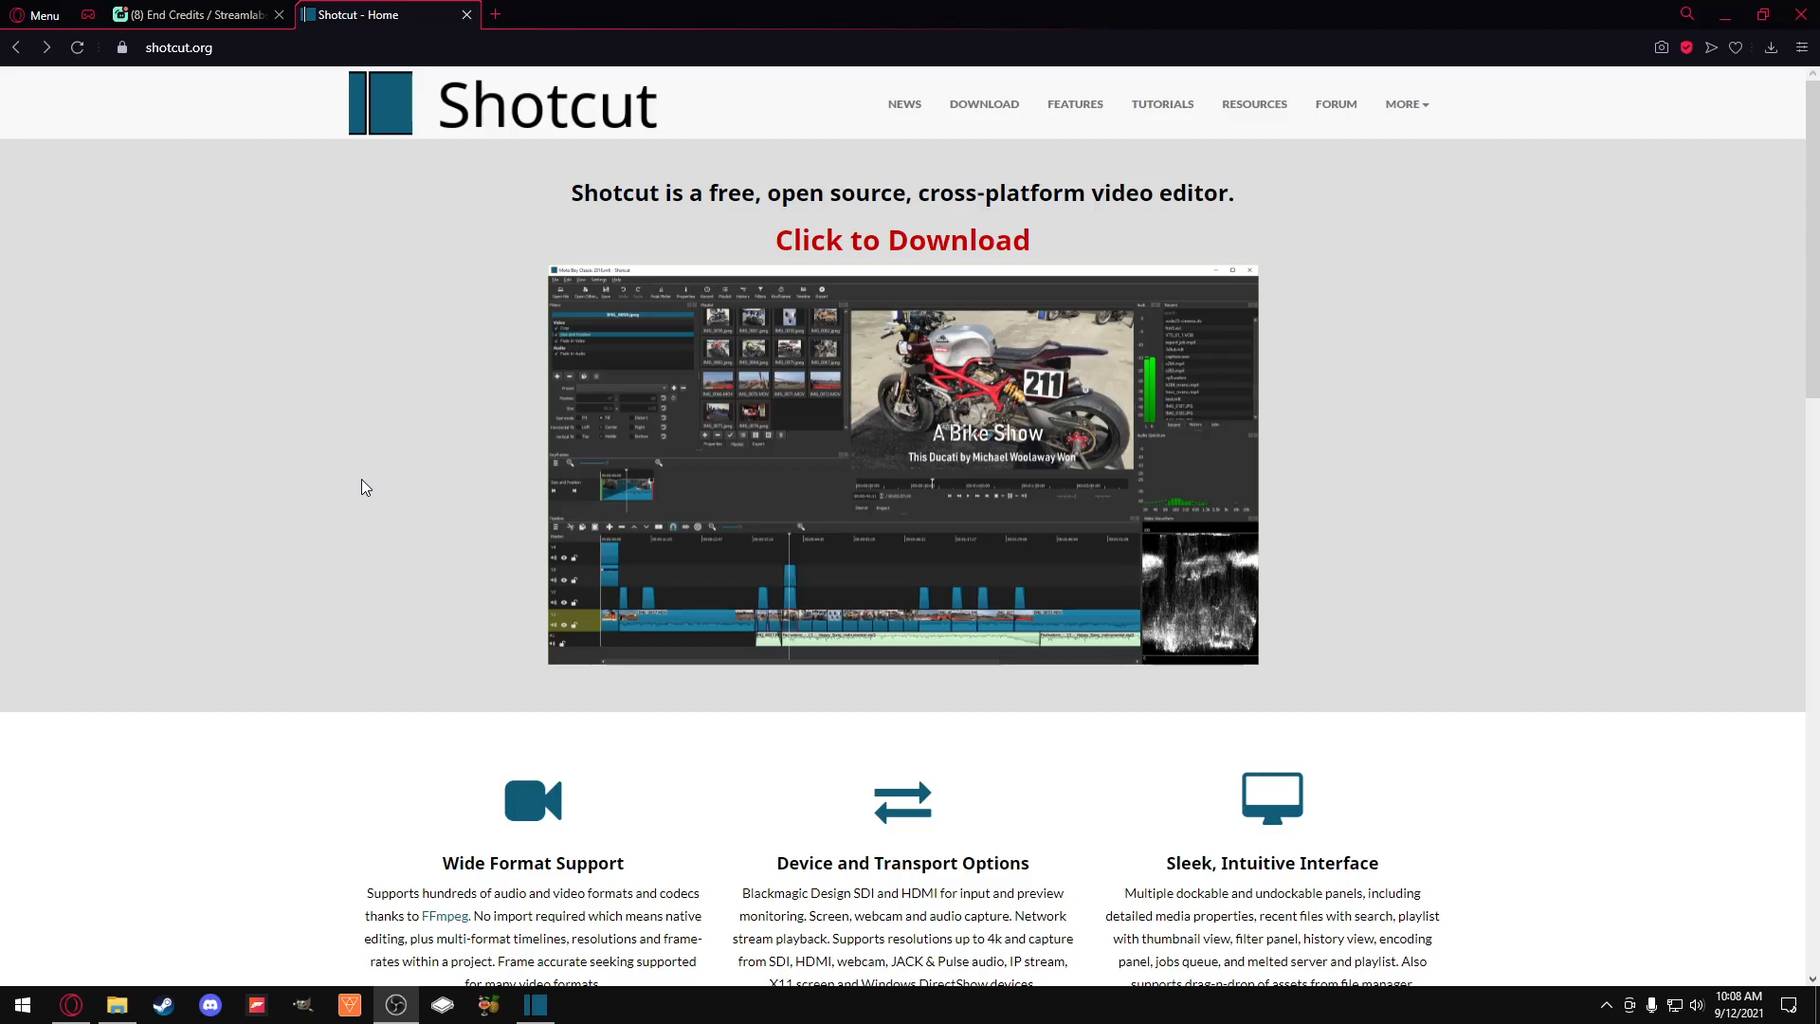
Step: Look through the Shotcut home page from its introduction to its footer
{"action": "scroll", "coordinate": [361, 487], "scroll_direction": "down", "scroll_amount": 15}
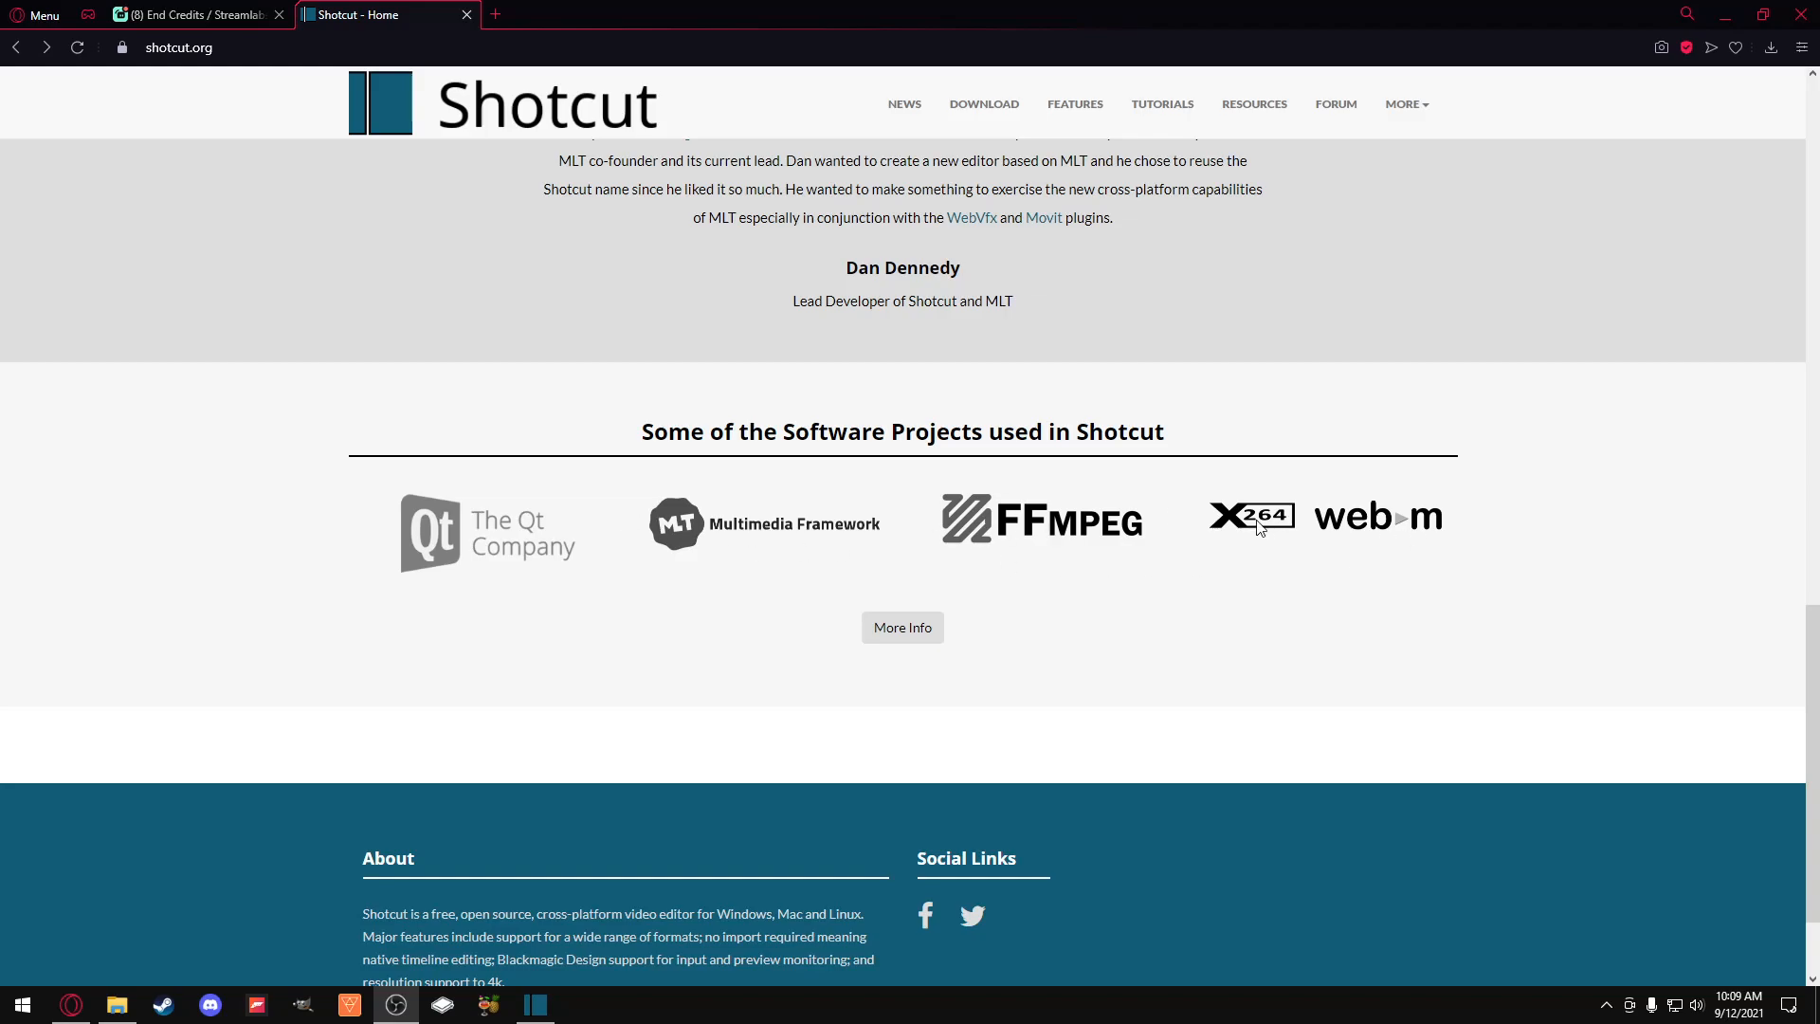
{"action": "scroll", "coordinate": [783, 525], "scroll_direction": "up", "scroll_amount": 15}
{"action": "scroll", "coordinate": [783, 516], "scroll_direction": "down", "scroll_amount": 8}
{"action": "scroll", "coordinate": [777, 515], "scroll_direction": "up", "scroll_amount": 8}
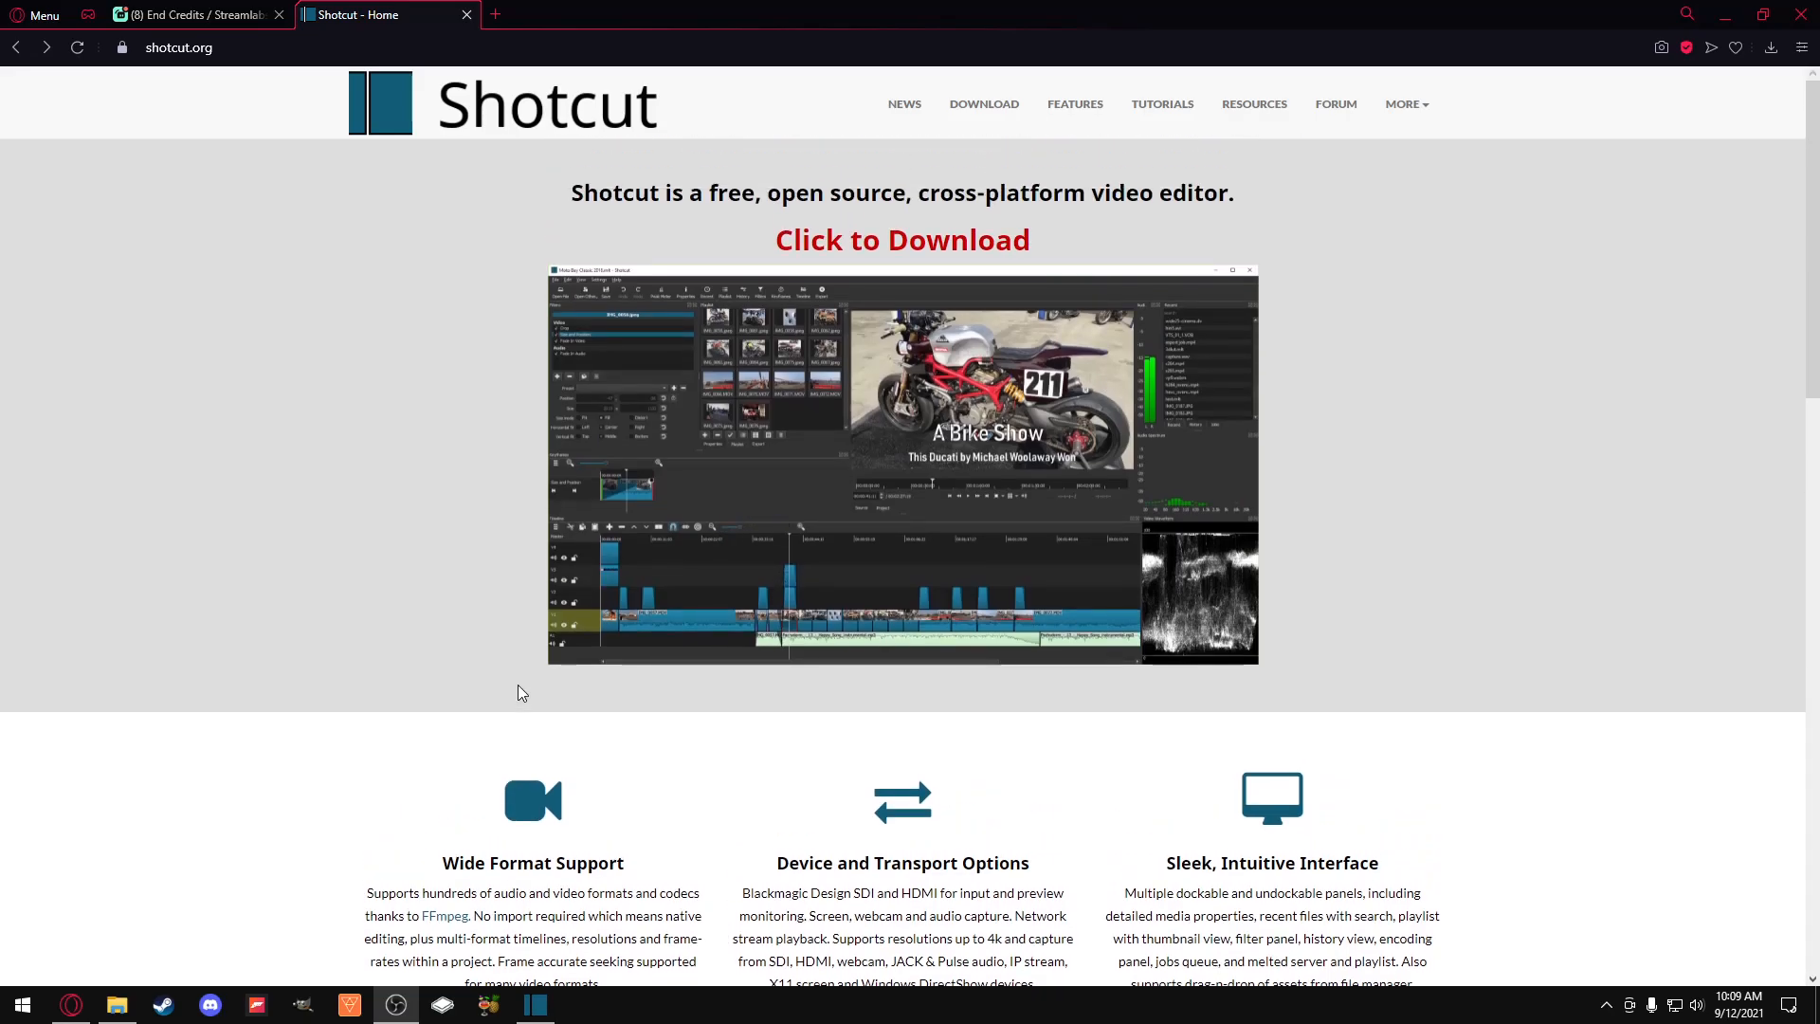
{"action": "left_click", "coordinate": [535, 1005]}
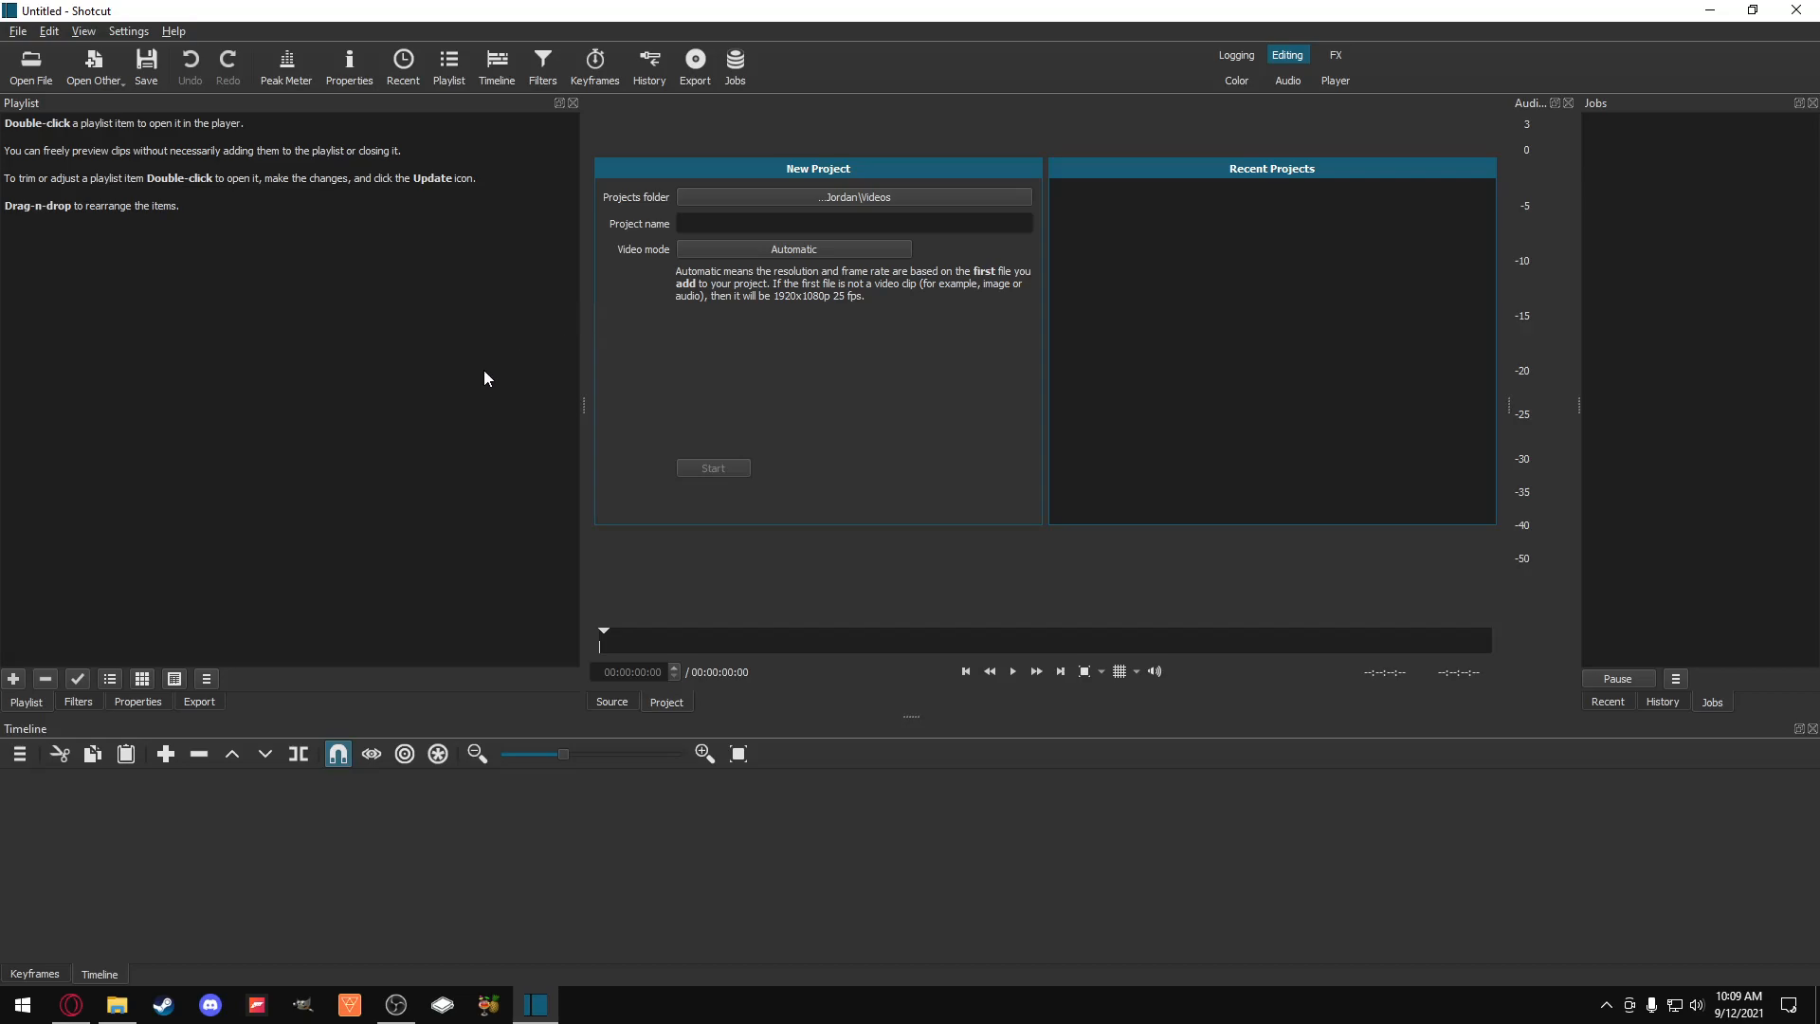
{"action": "left_click", "coordinate": [117, 1004]}
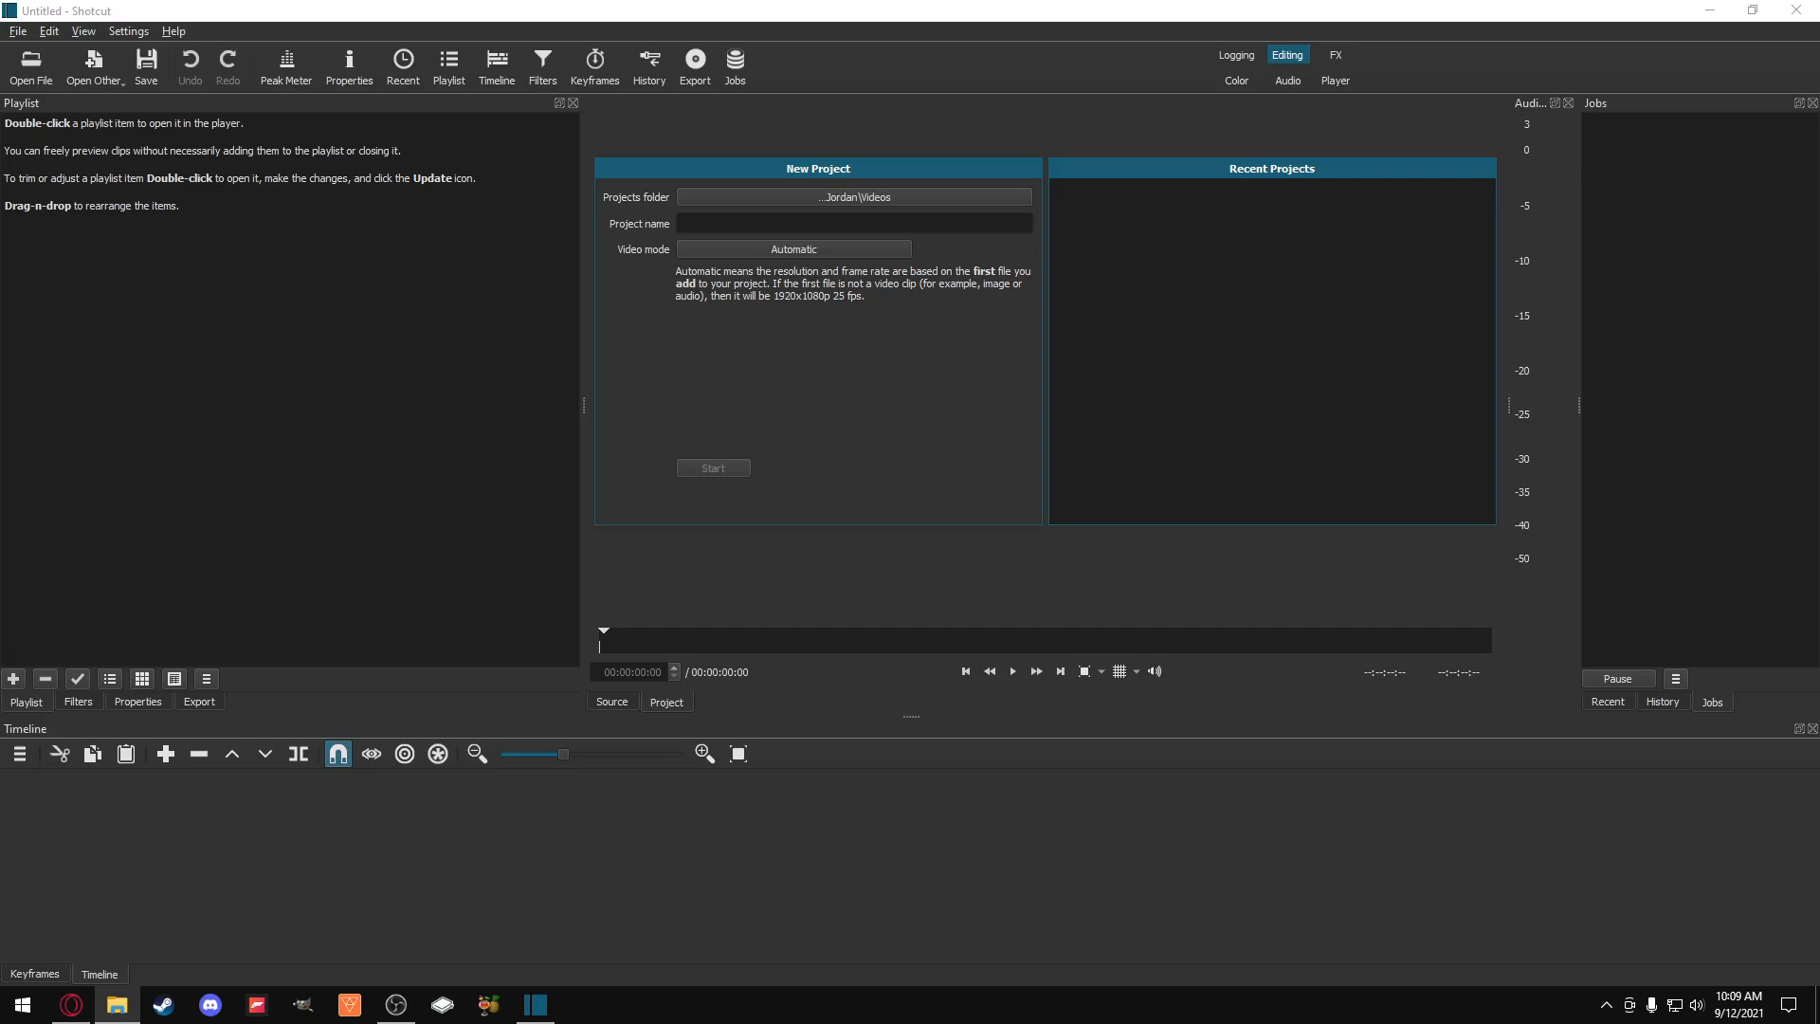
{"action": "left_click_drag", "start_coordinate": [0, 502], "coordinate": [292, 455]}
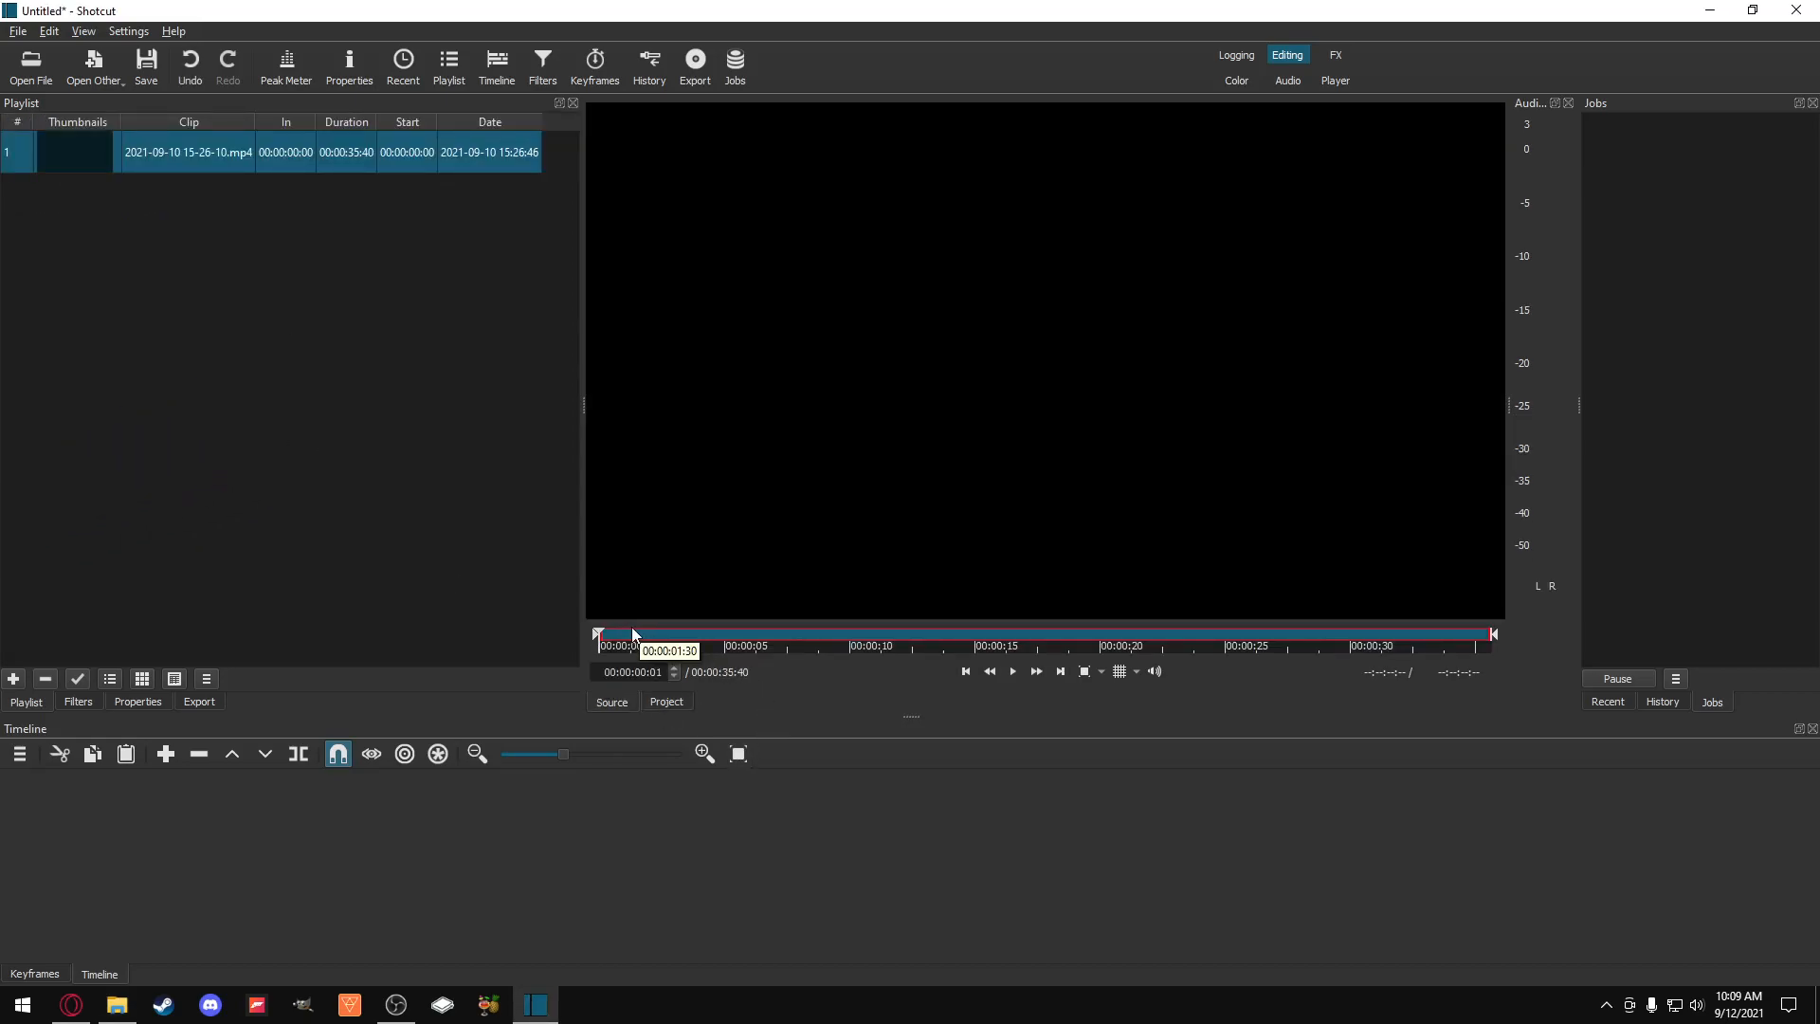
Step: Try trimming the source clip's start to about 00:00:10:20 and switch the player to the project
{"action": "left_click", "coordinate": [669, 635]}
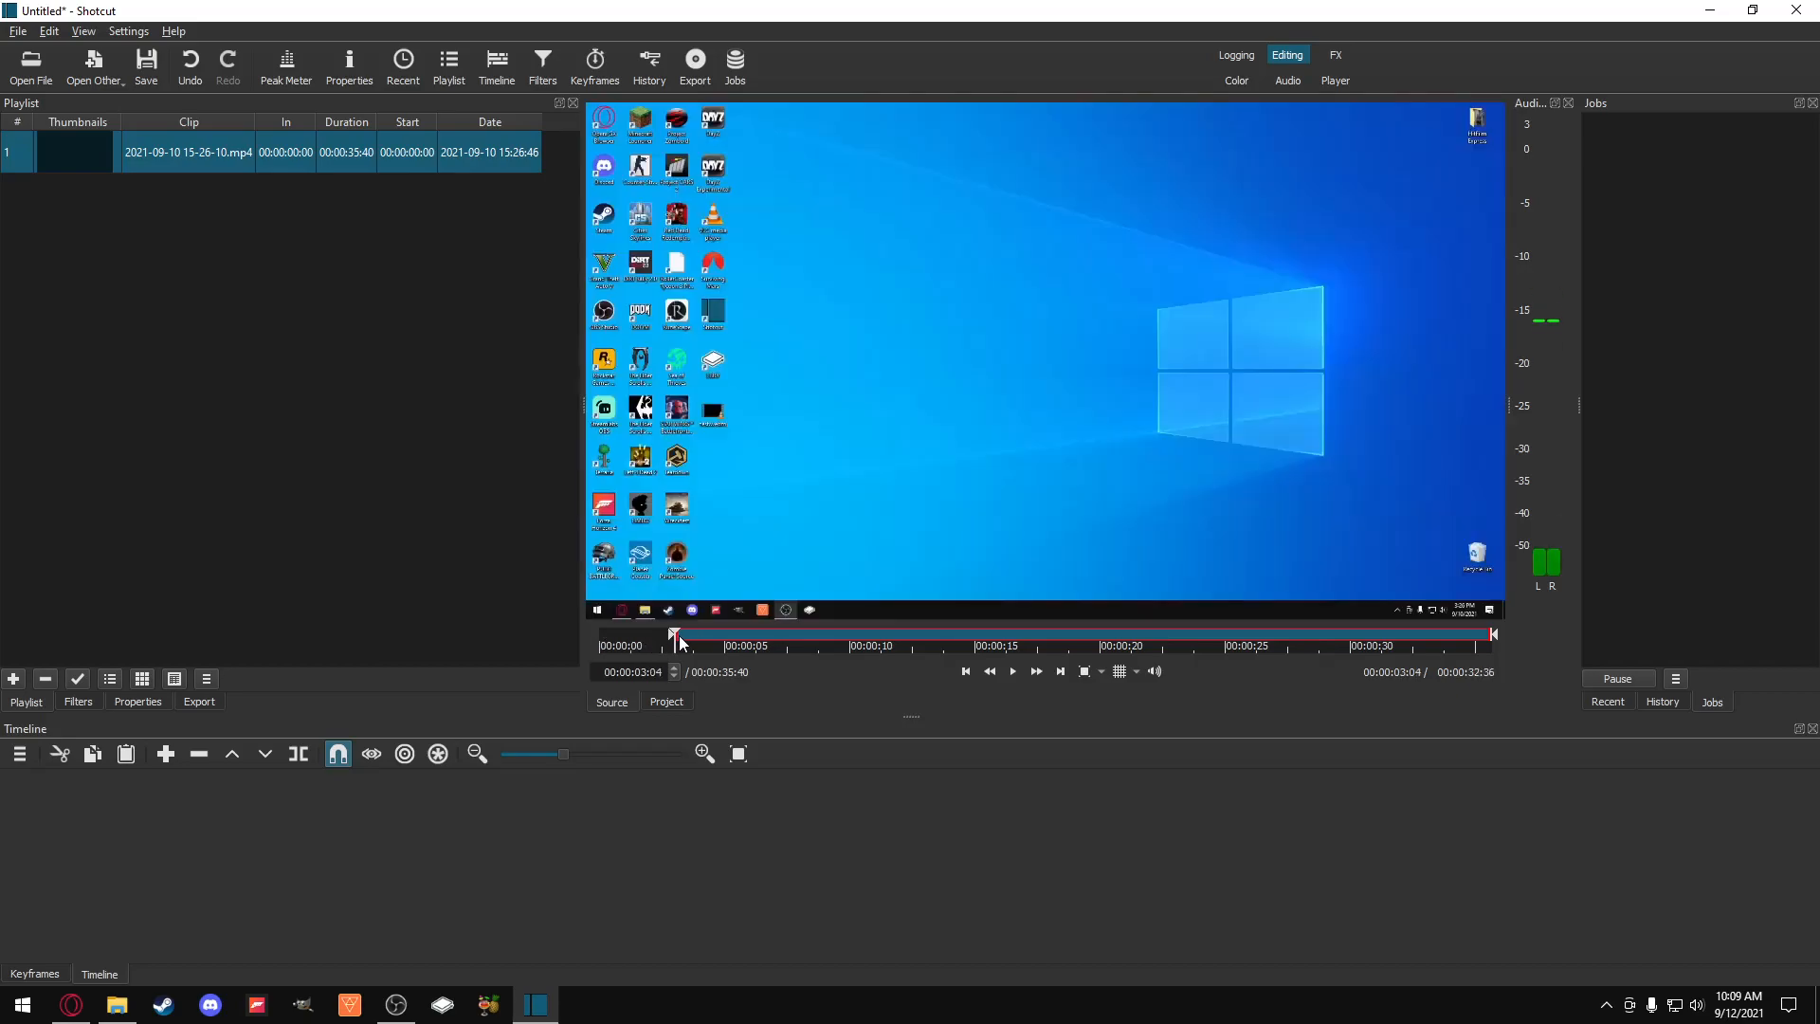
{"action": "mouse_move", "coordinate": [679, 641]}
{"action": "left_mouse_down"}
{"action": "mouse_move", "coordinate": [997, 650]}
{"action": "mouse_move", "coordinate": [735, 644]}
{"action": "mouse_move", "coordinate": [881, 645]}
{"action": "mouse_move", "coordinate": [801, 643]}
{"action": "mouse_move", "coordinate": [855, 640]}
{"action": "left_mouse_up"}
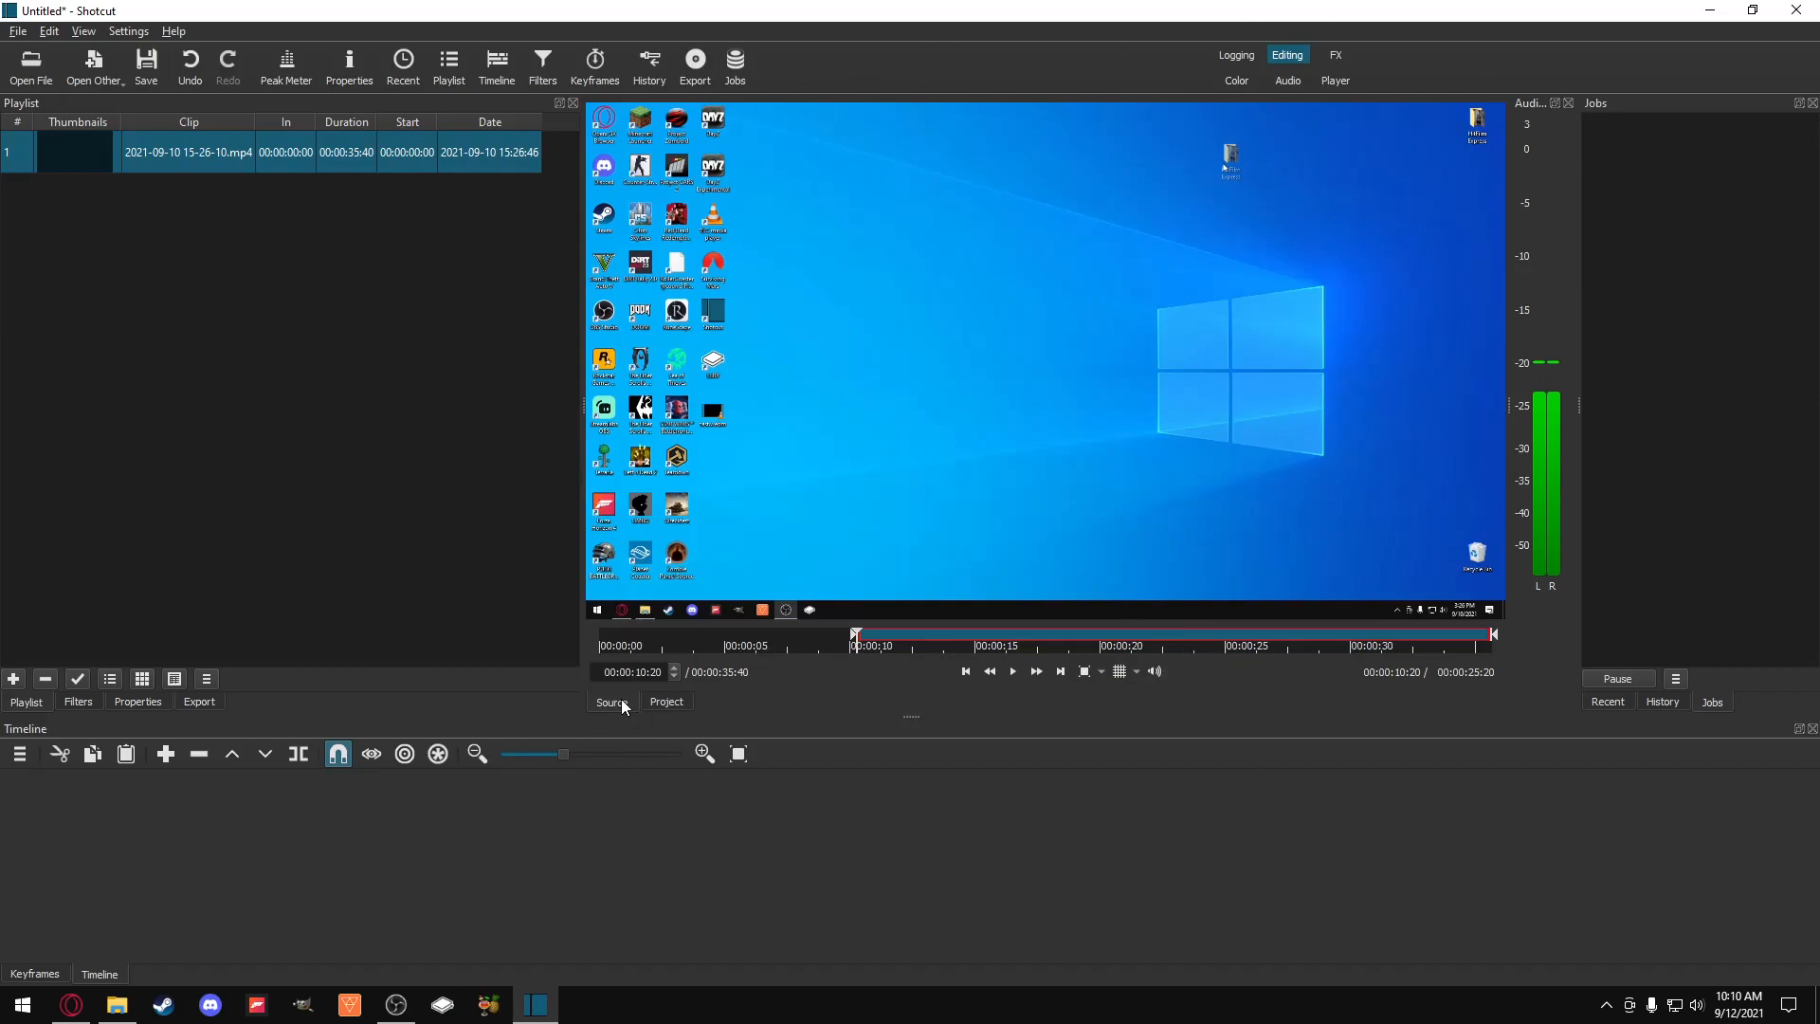
{"action": "left_click", "coordinate": [675, 704]}
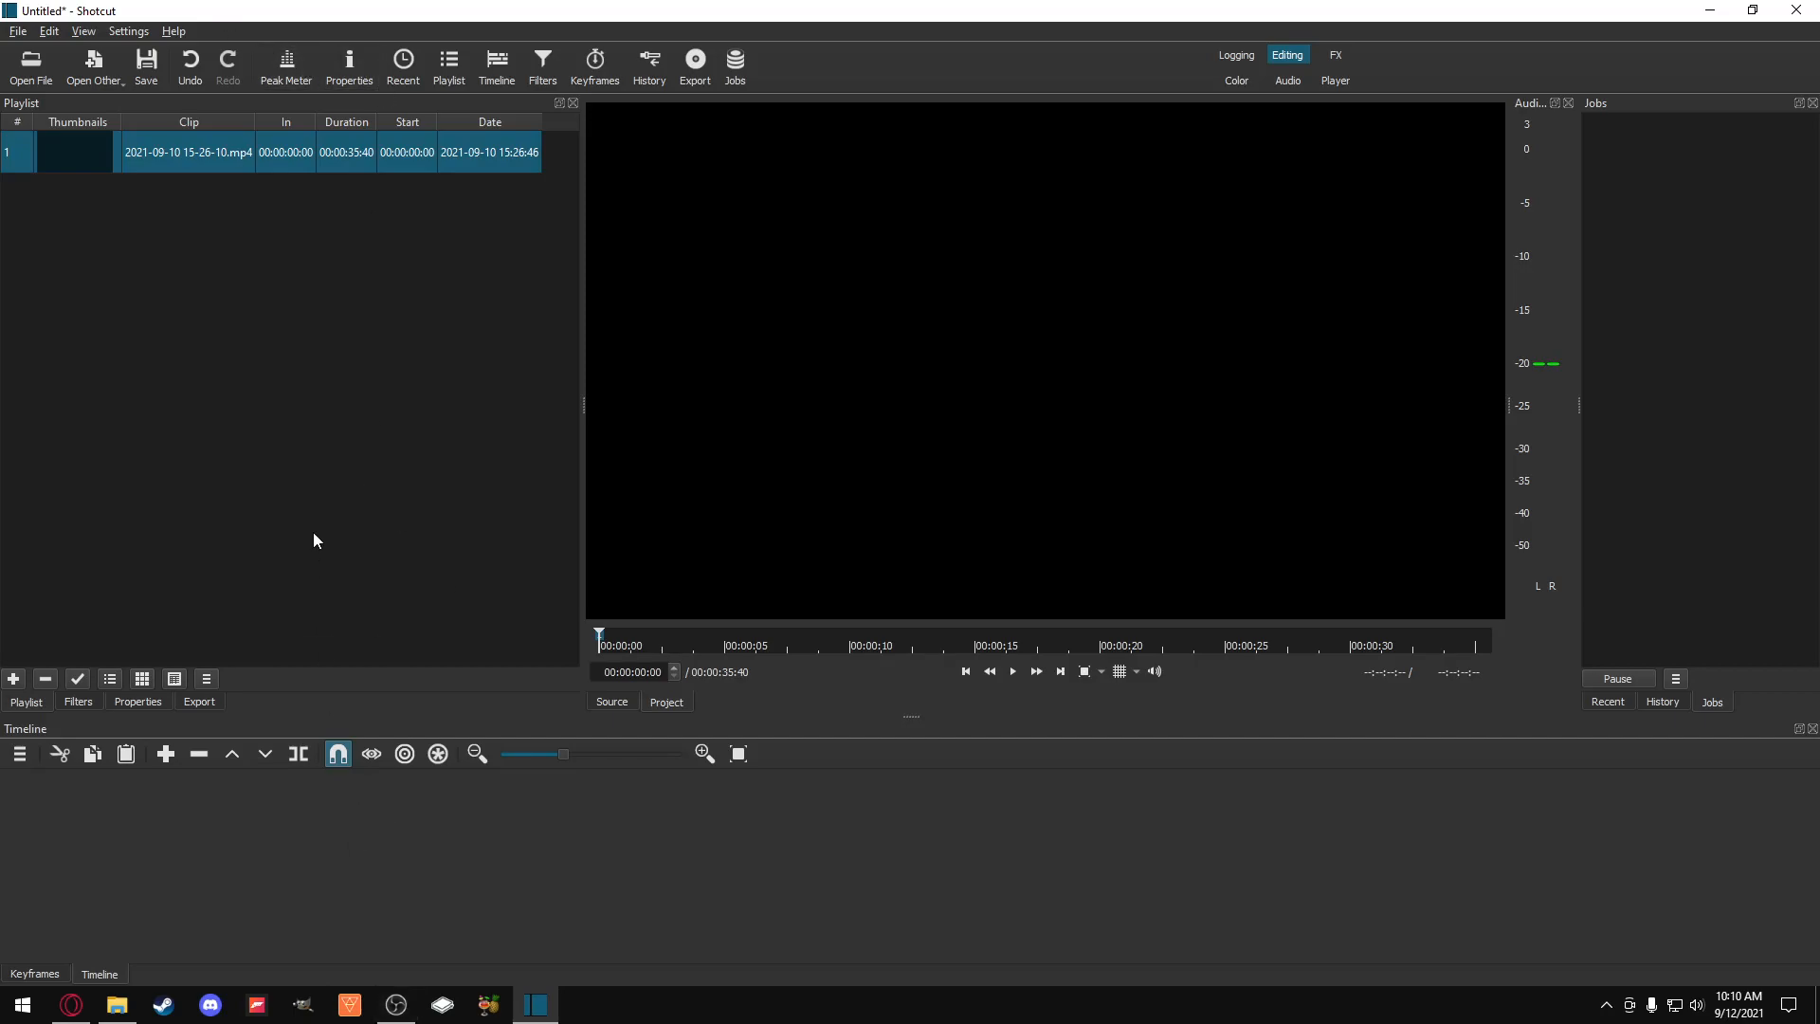
Step: Add a video track and place the playlist clip at the very start of it
{"action": "left_click", "coordinate": [19, 754]}
{"action": "left_click", "coordinate": [19, 757]}
{"action": "left_click", "coordinate": [12, 752]}
{"action": "mouse_move", "coordinate": [29, 763]}
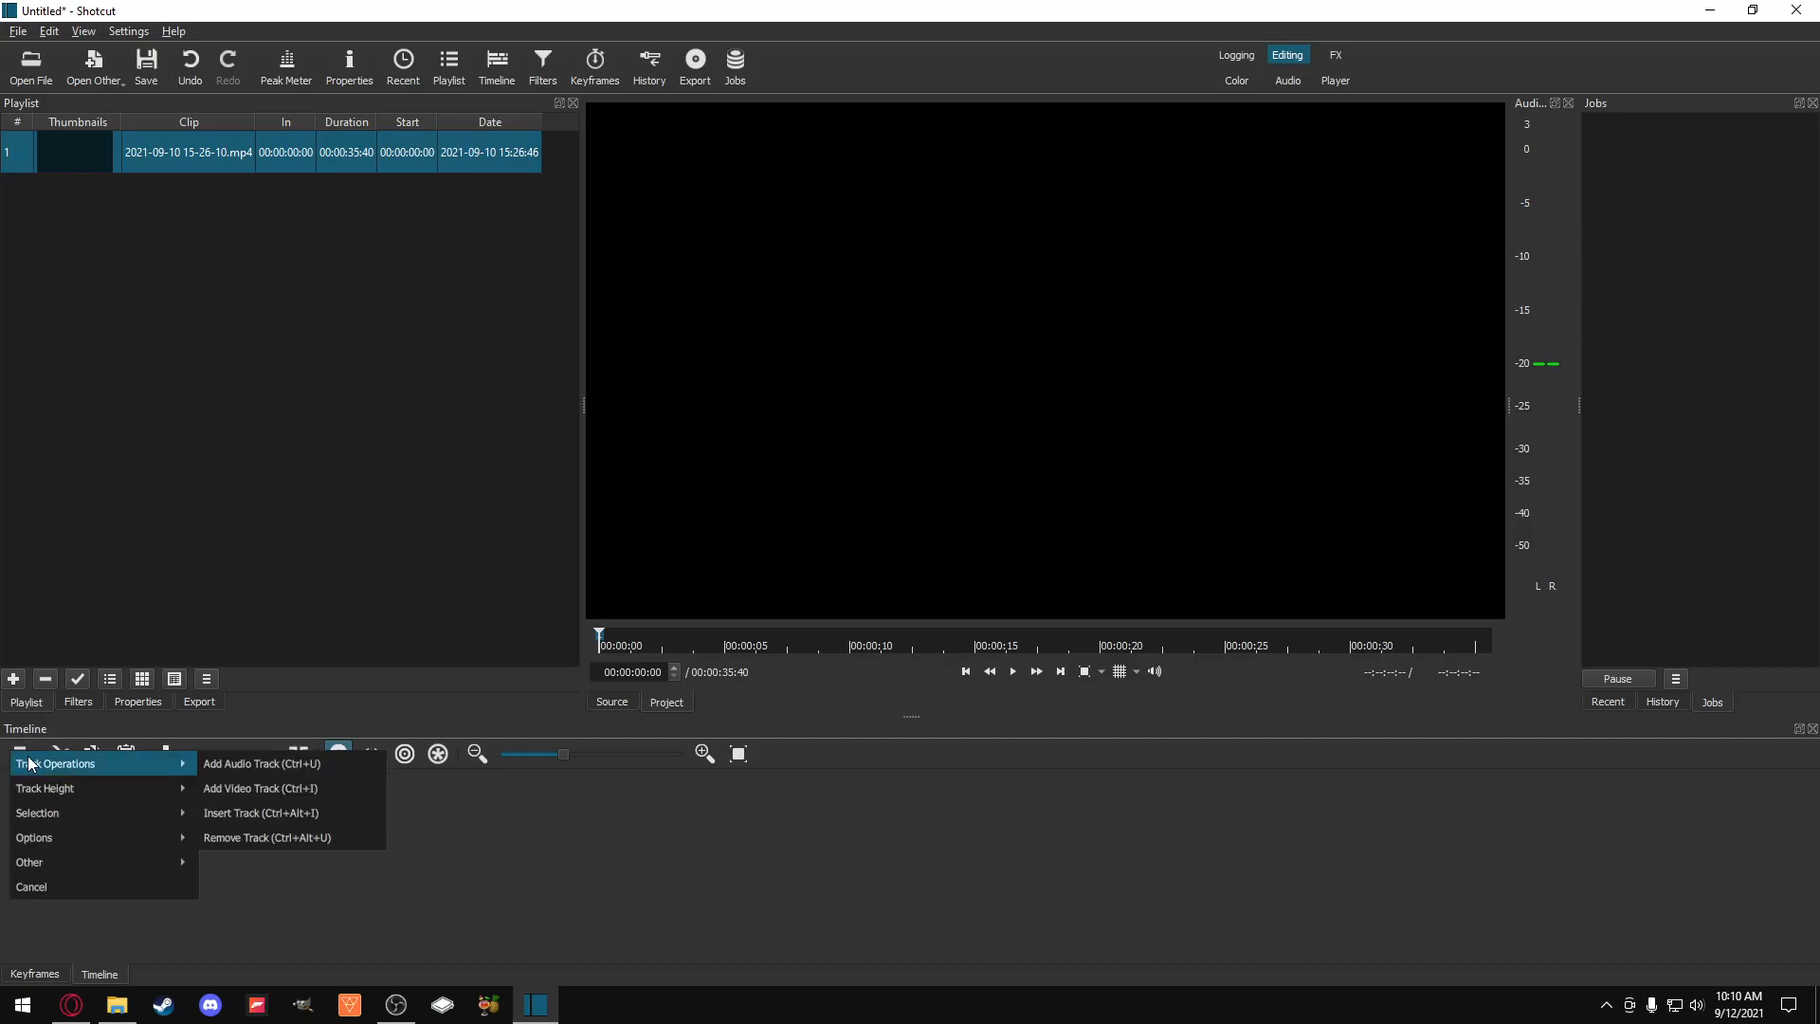
{"action": "left_click", "coordinate": [290, 790]}
{"action": "left_click_drag", "start_coordinate": [167, 156], "coordinate": [275, 834]}
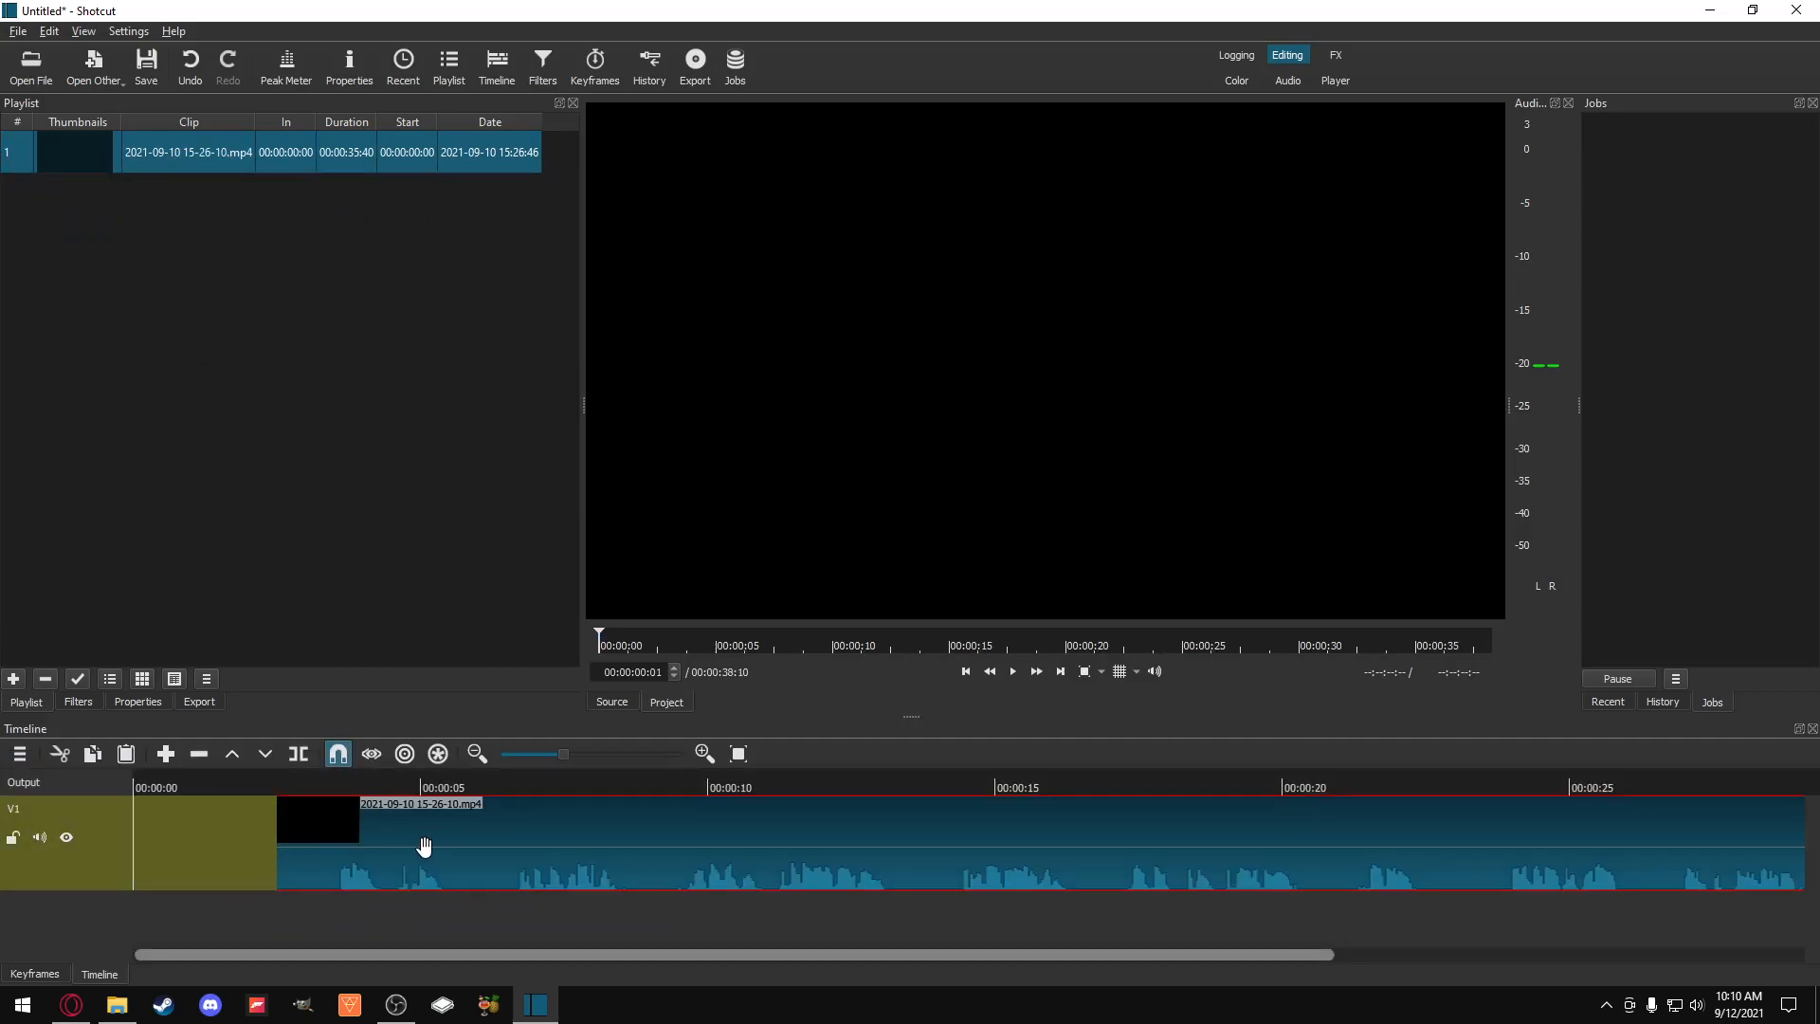
{"action": "left_click_drag", "start_coordinate": [492, 849], "coordinate": [362, 872]}
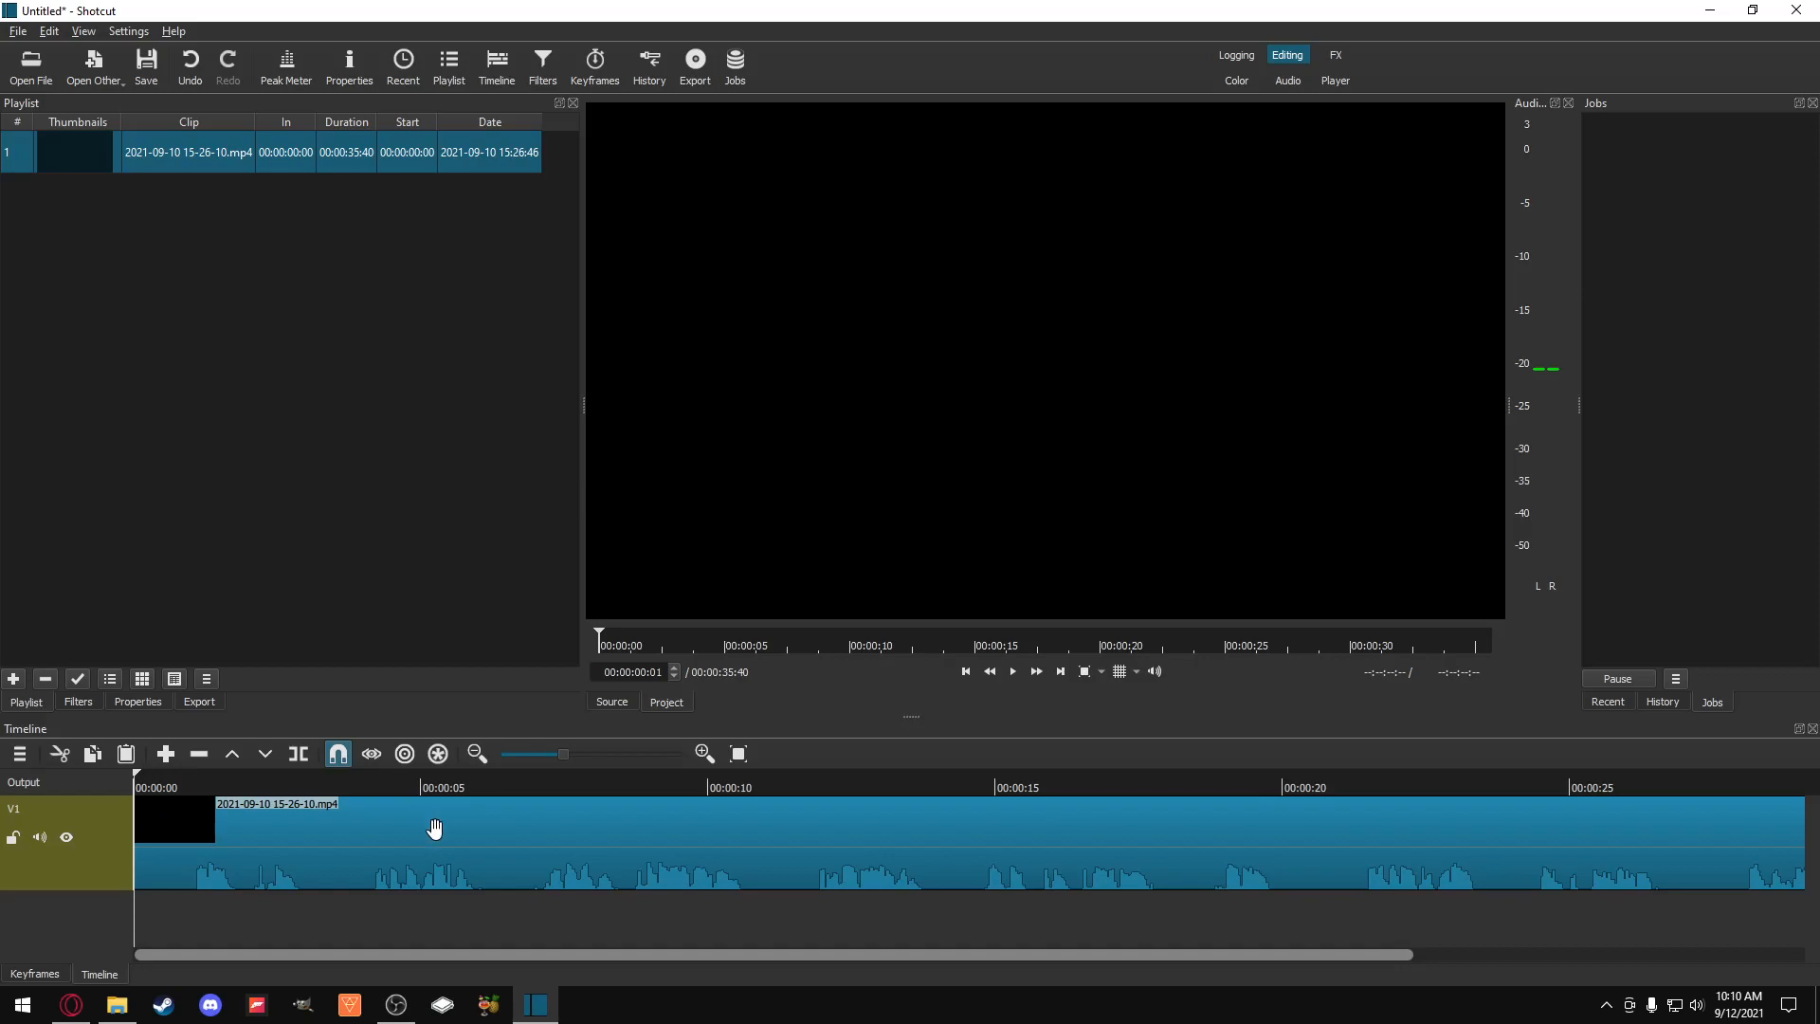
Step: Delete the clip from the timeline and remove the empty V1 video track
{"action": "left_click", "coordinate": [193, 438]}
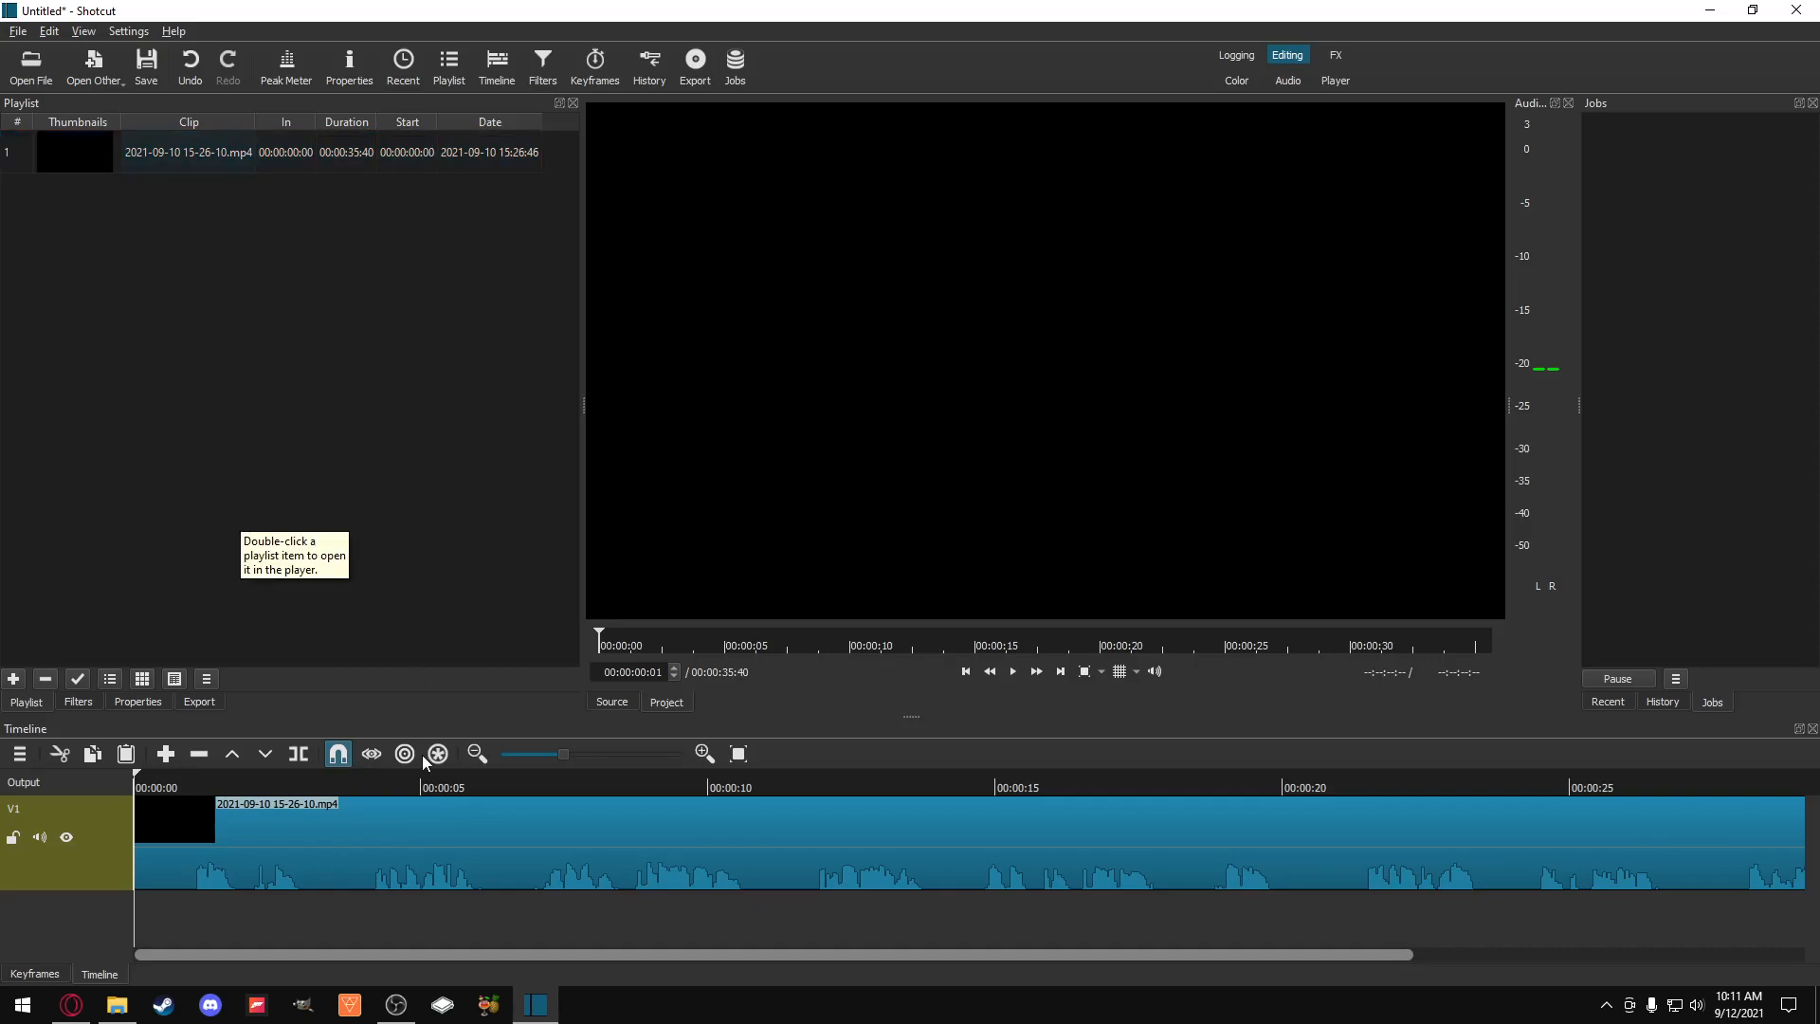
{"action": "left_click", "coordinate": [412, 867]}
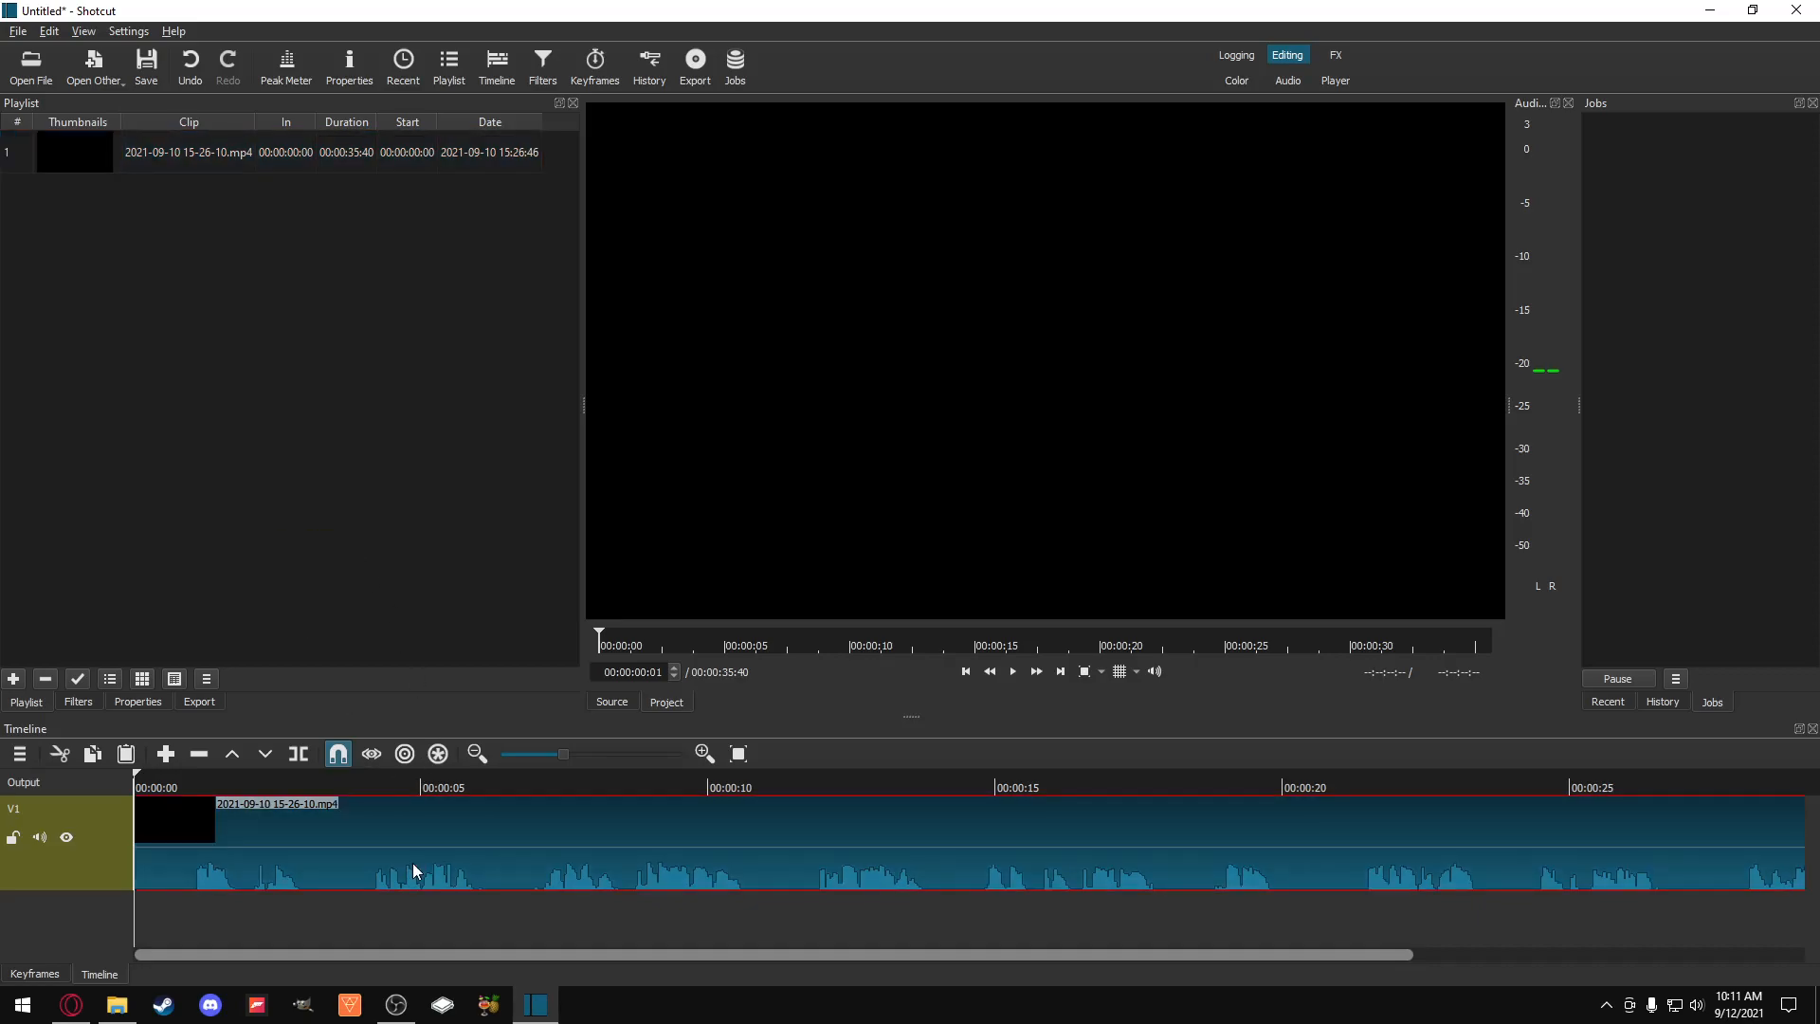
{"action": "key", "text": "Delete"}
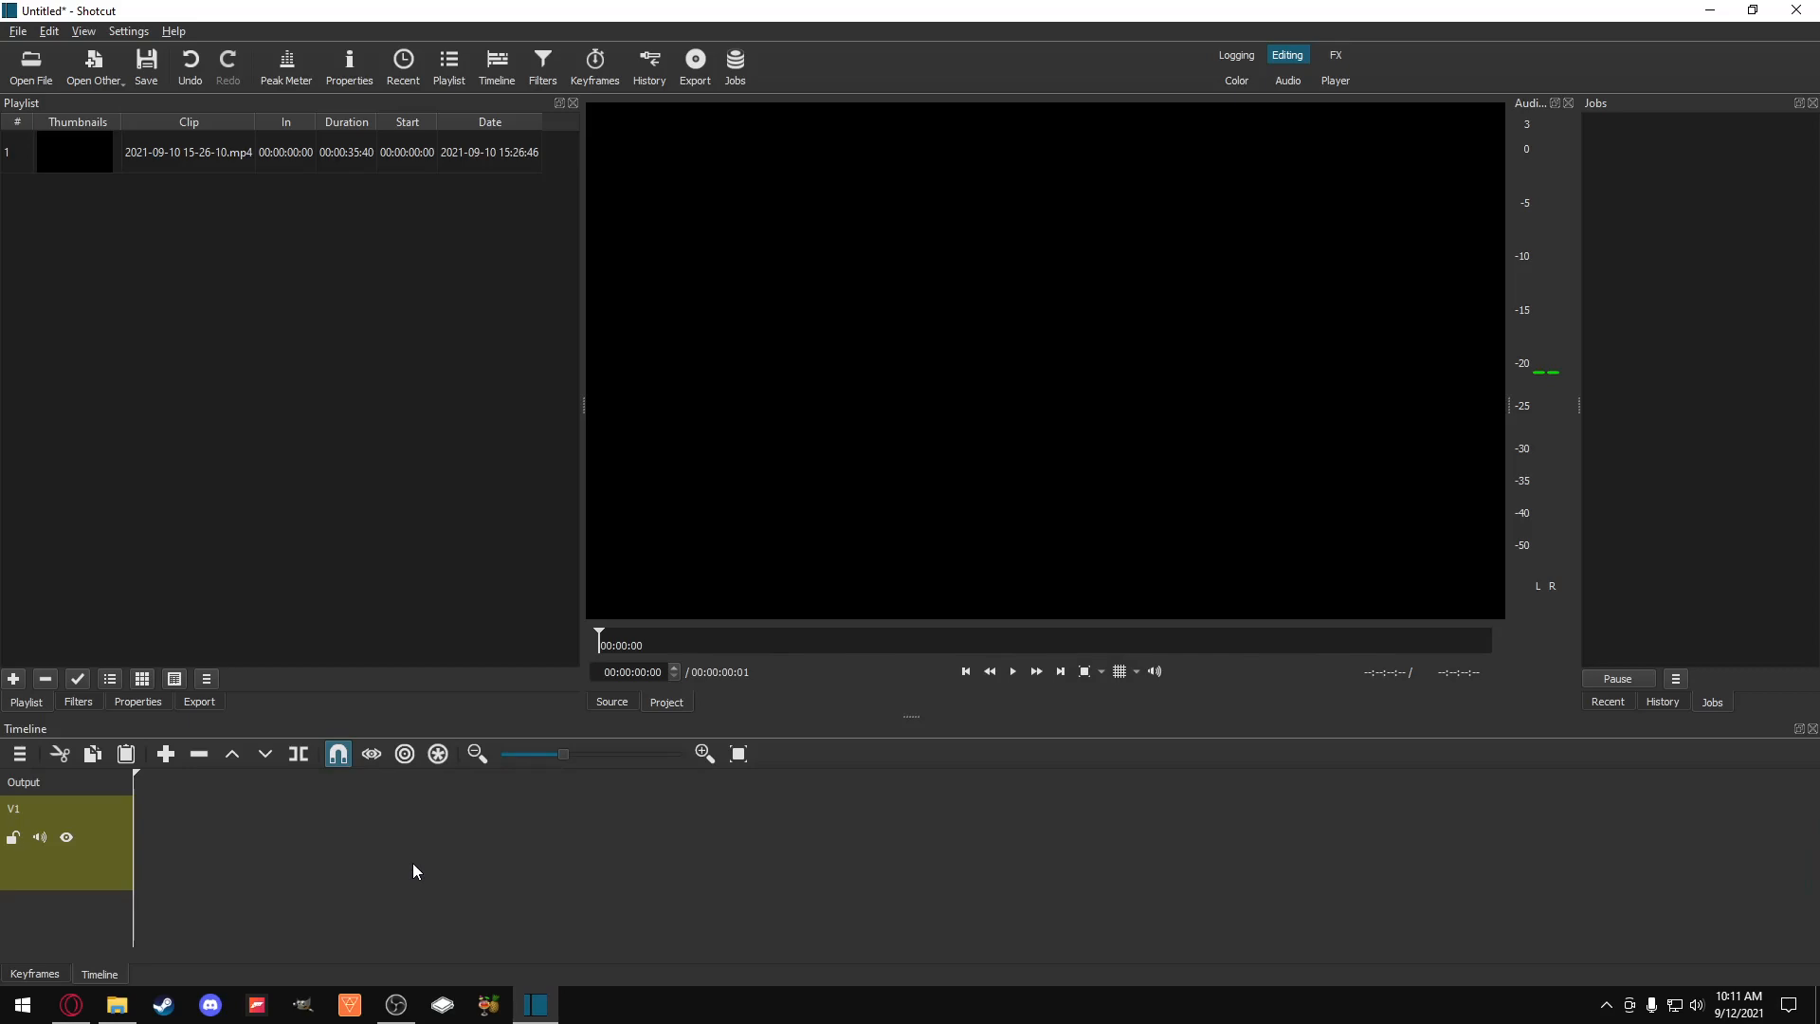
{"action": "left_click", "coordinate": [15, 760]}
{"action": "mouse_move", "coordinate": [89, 781]}
{"action": "left_click", "coordinate": [241, 861]}
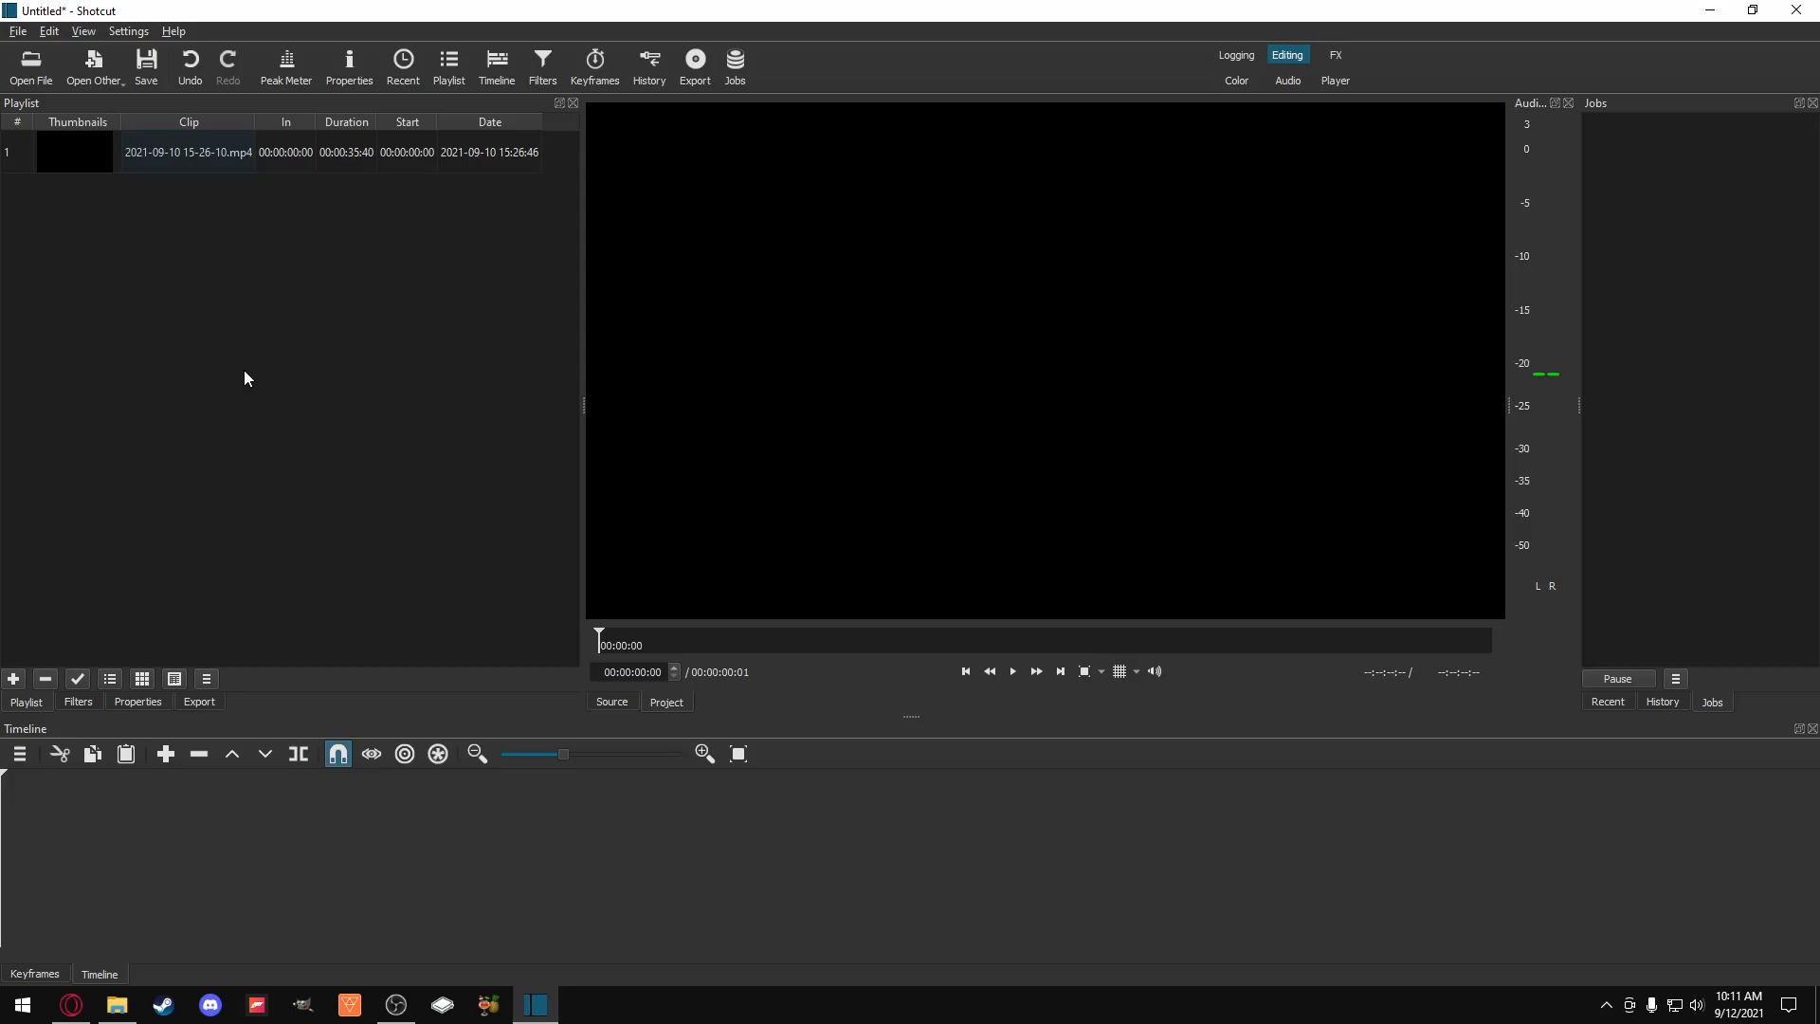
Step: Place the playlist clip at the start of the empty timeline and add an audio track below it
{"action": "left_click_drag", "start_coordinate": [151, 153], "coordinate": [244, 857]}
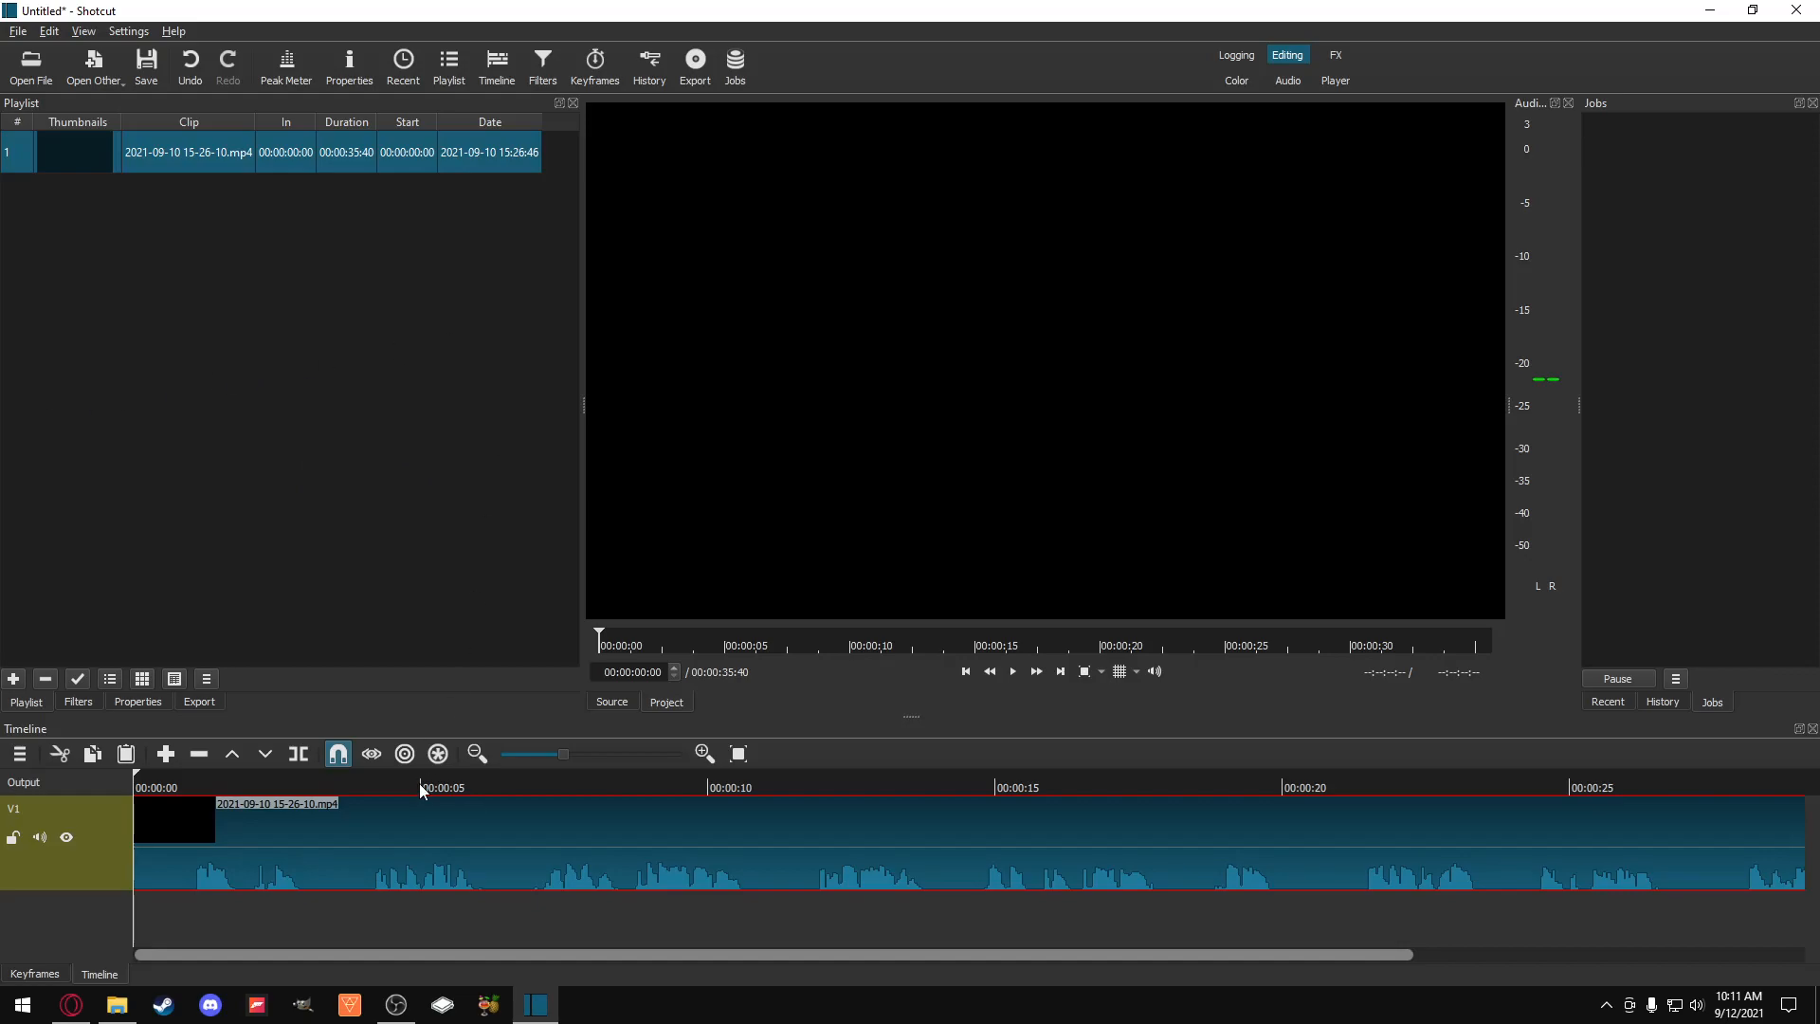
{"action": "left_click", "coordinate": [21, 756]}
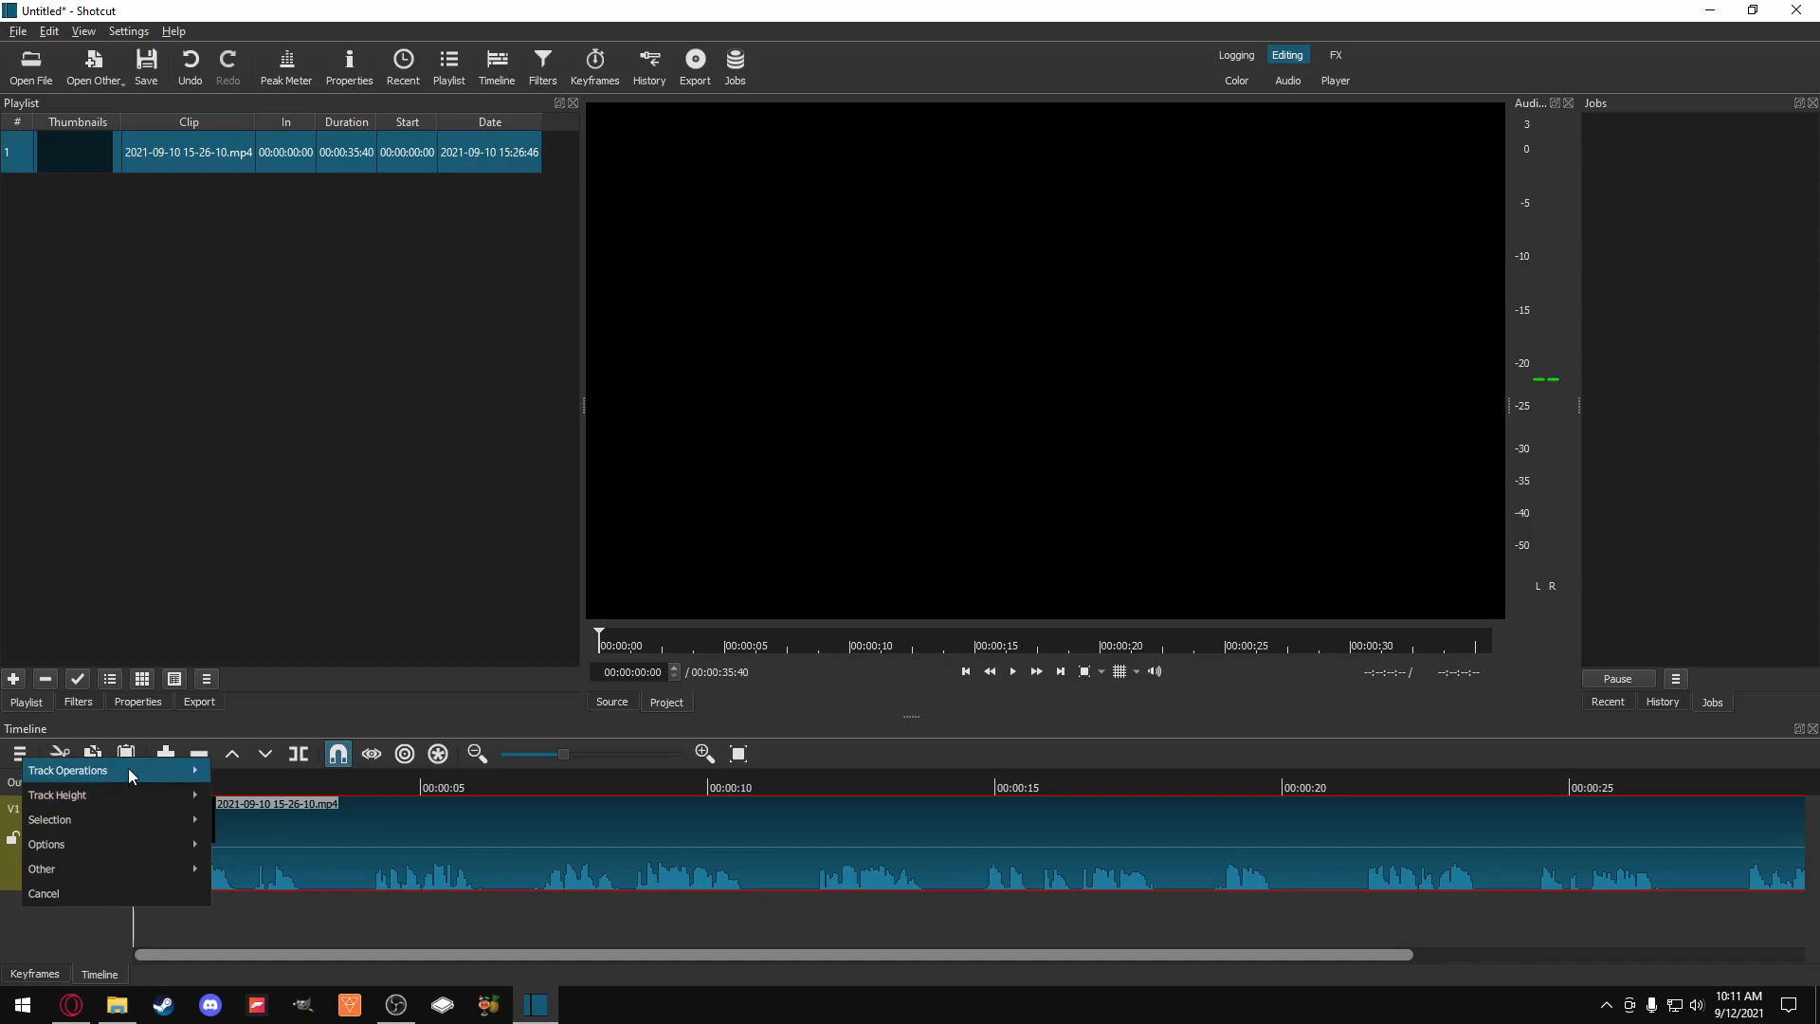
{"action": "mouse_move", "coordinate": [129, 768]}
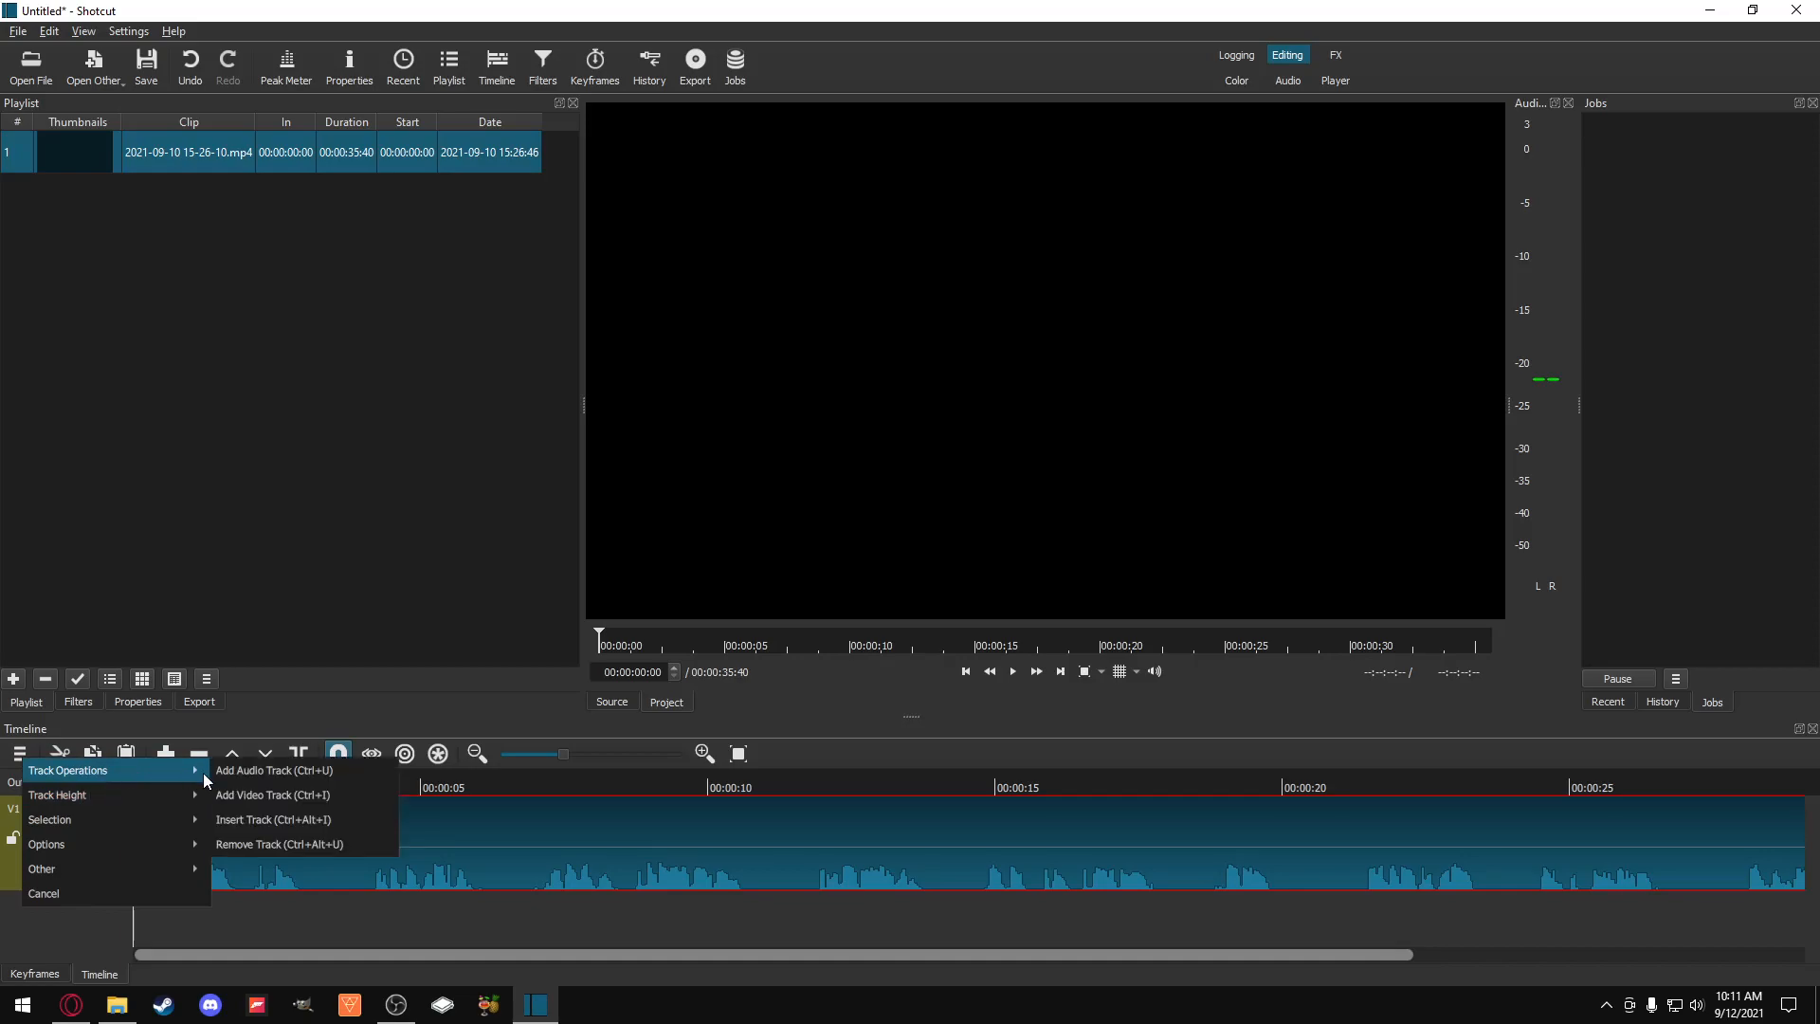
{"action": "left_click", "coordinate": [294, 771]}
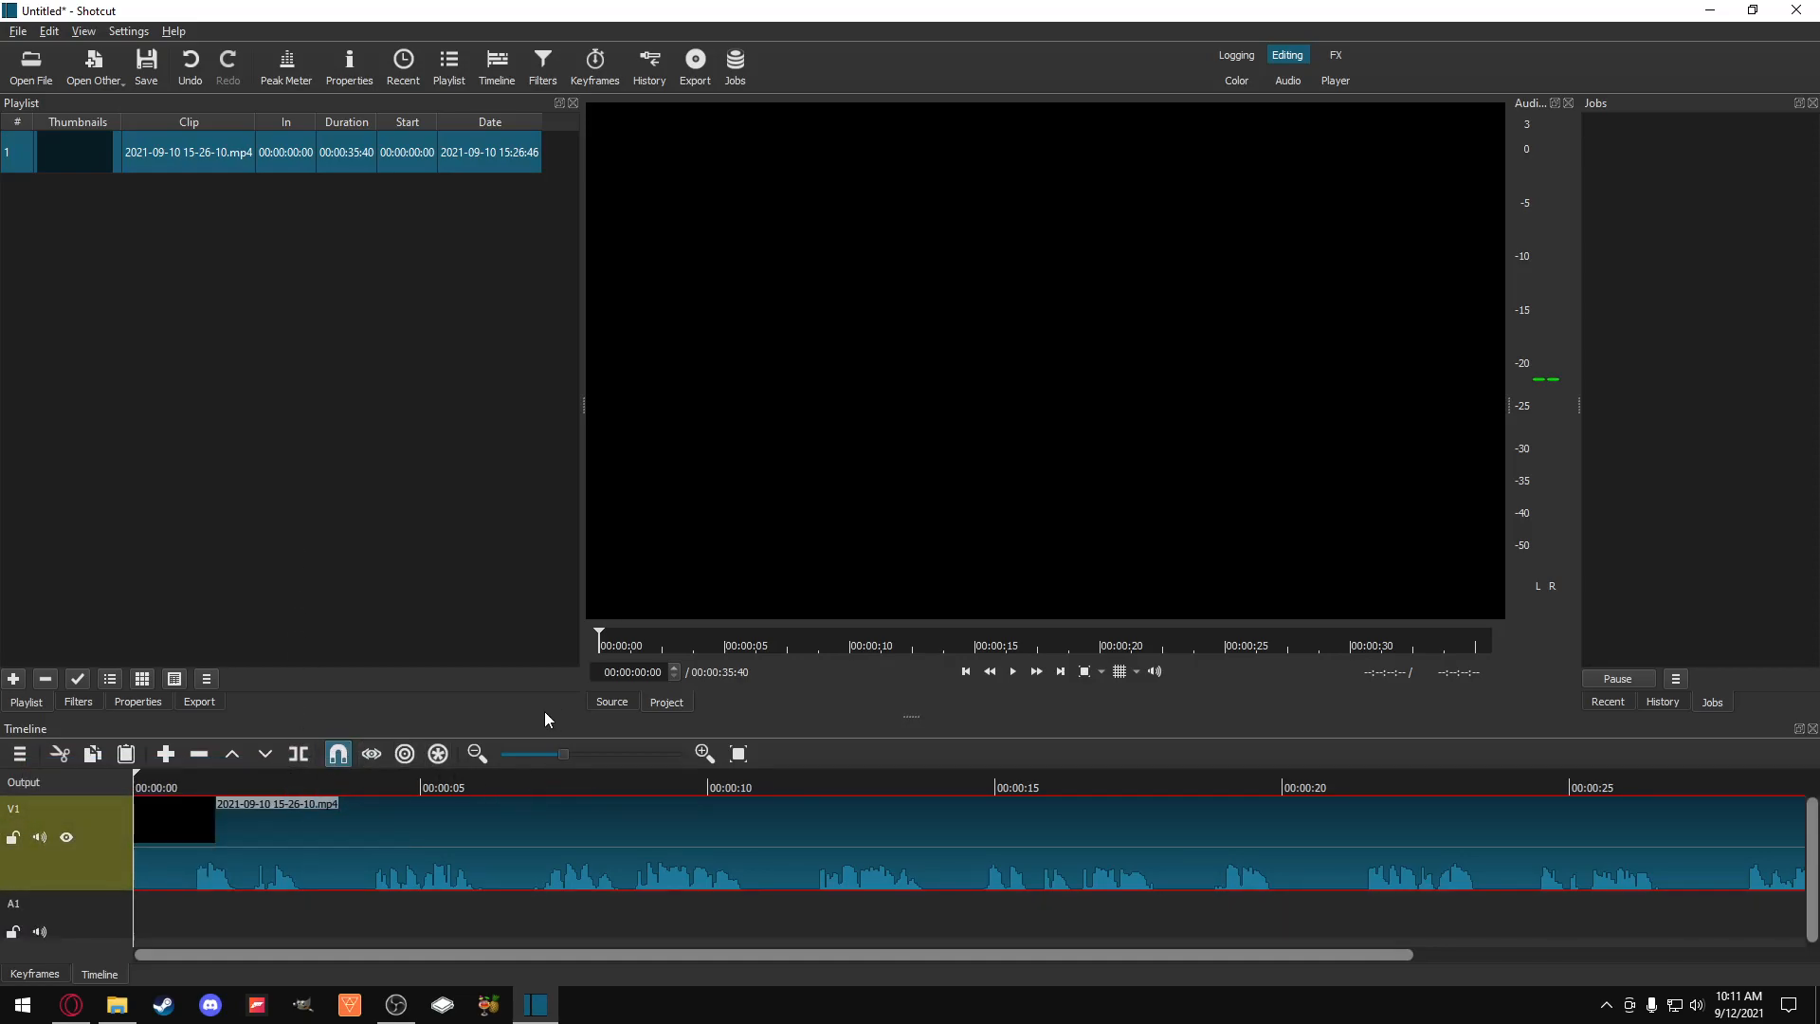
Step: Make the timeline area taller so that both tracks fit in it
{"action": "left_click_drag", "start_coordinate": [543, 716], "coordinate": [550, 478]}
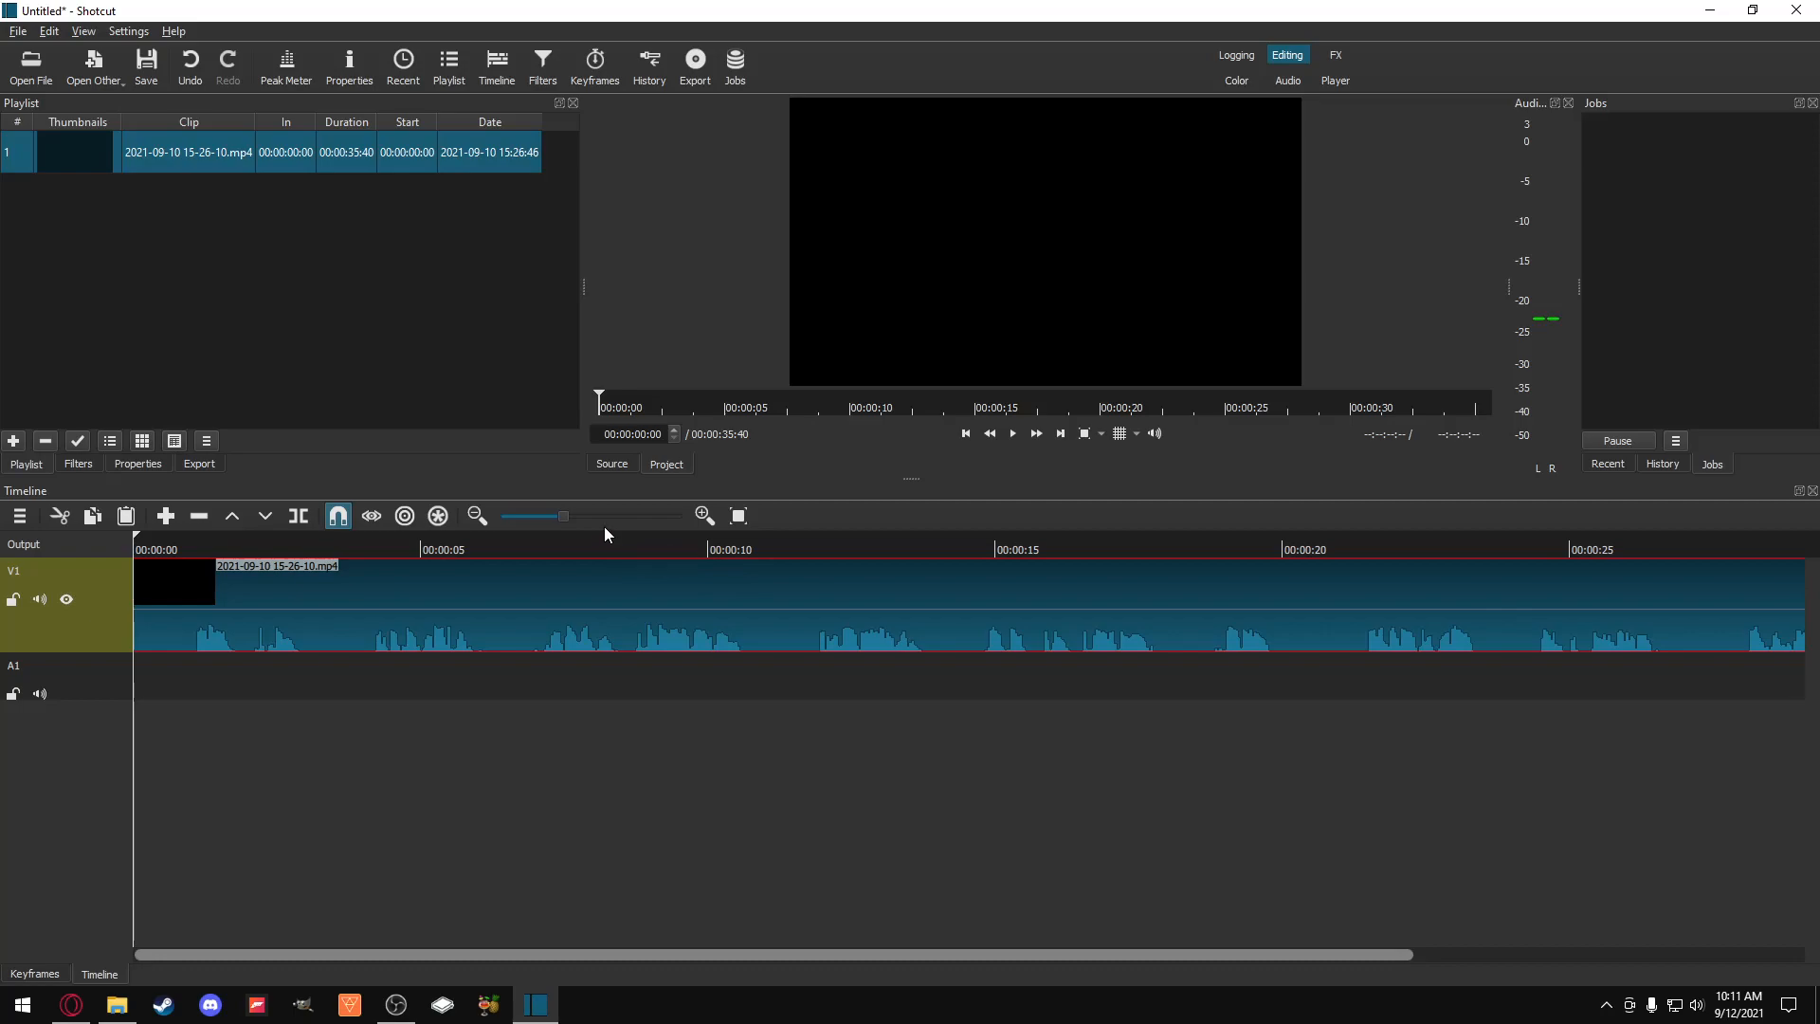
{"action": "left_click_drag", "start_coordinate": [587, 479], "coordinate": [571, 657]}
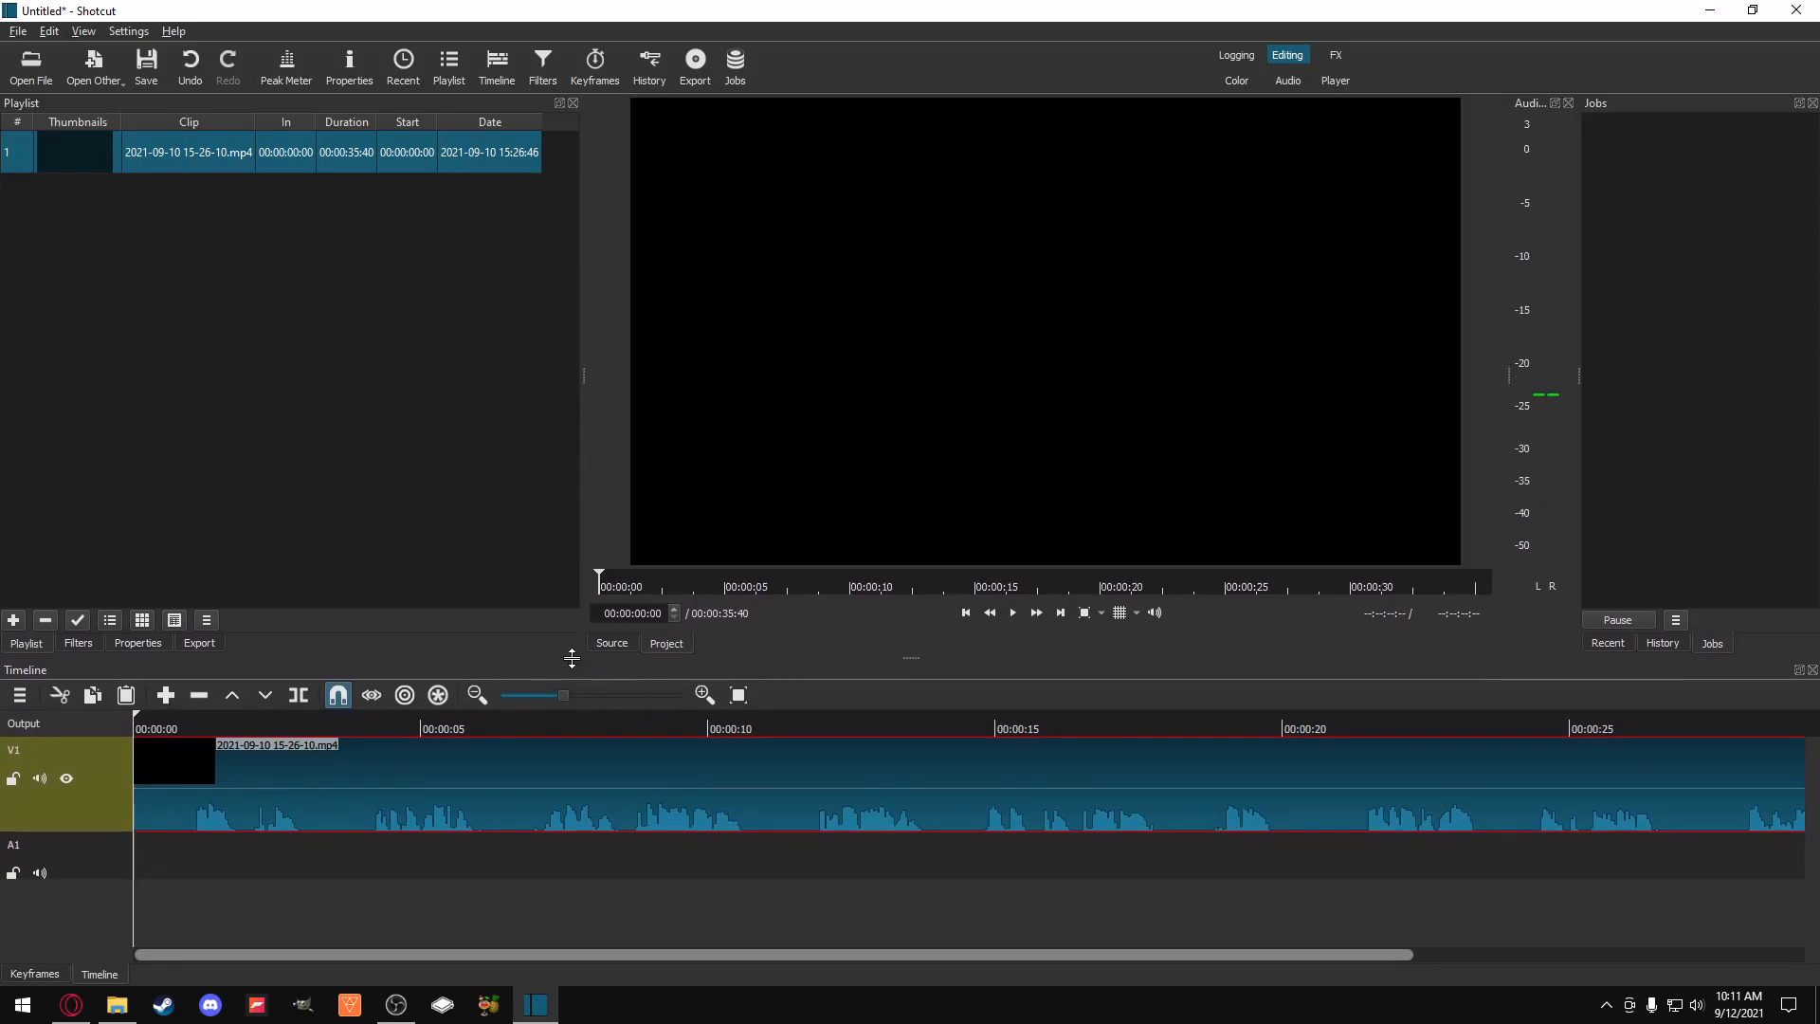
{"action": "left_click", "coordinate": [173, 31]}
{"action": "left_click", "coordinate": [237, 204]}
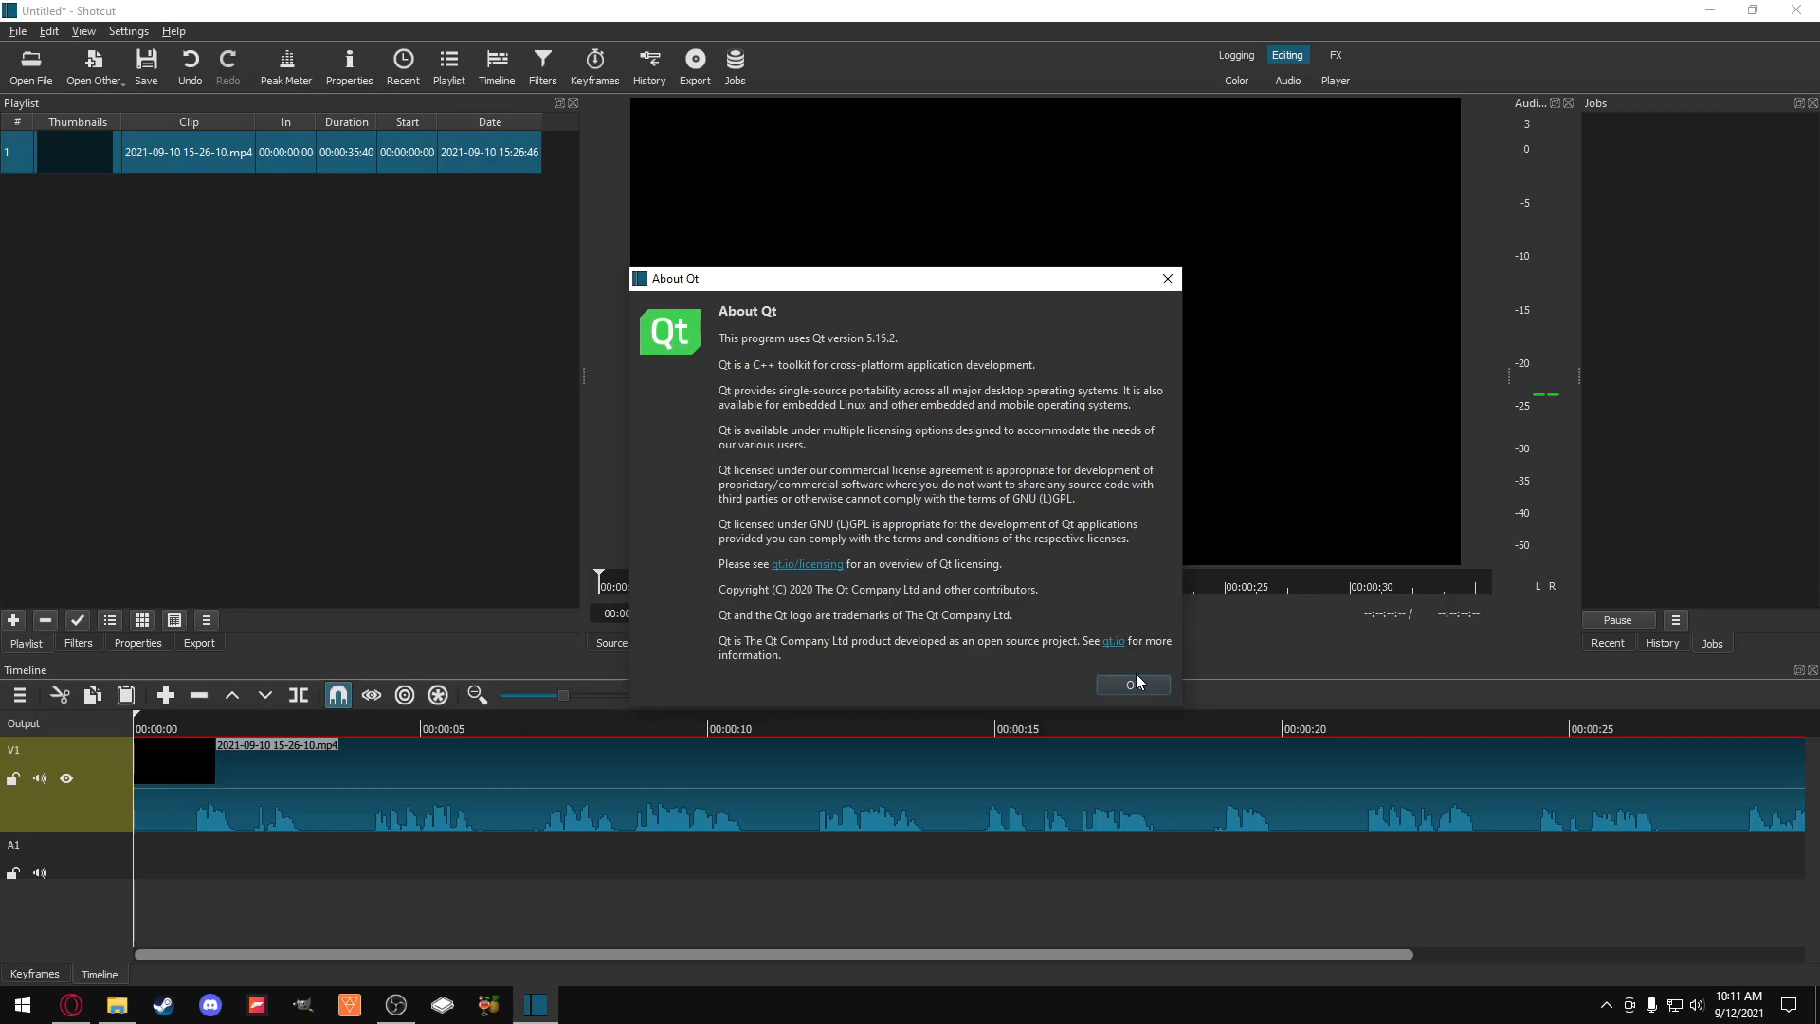
{"action": "left_click", "coordinate": [1161, 682]}
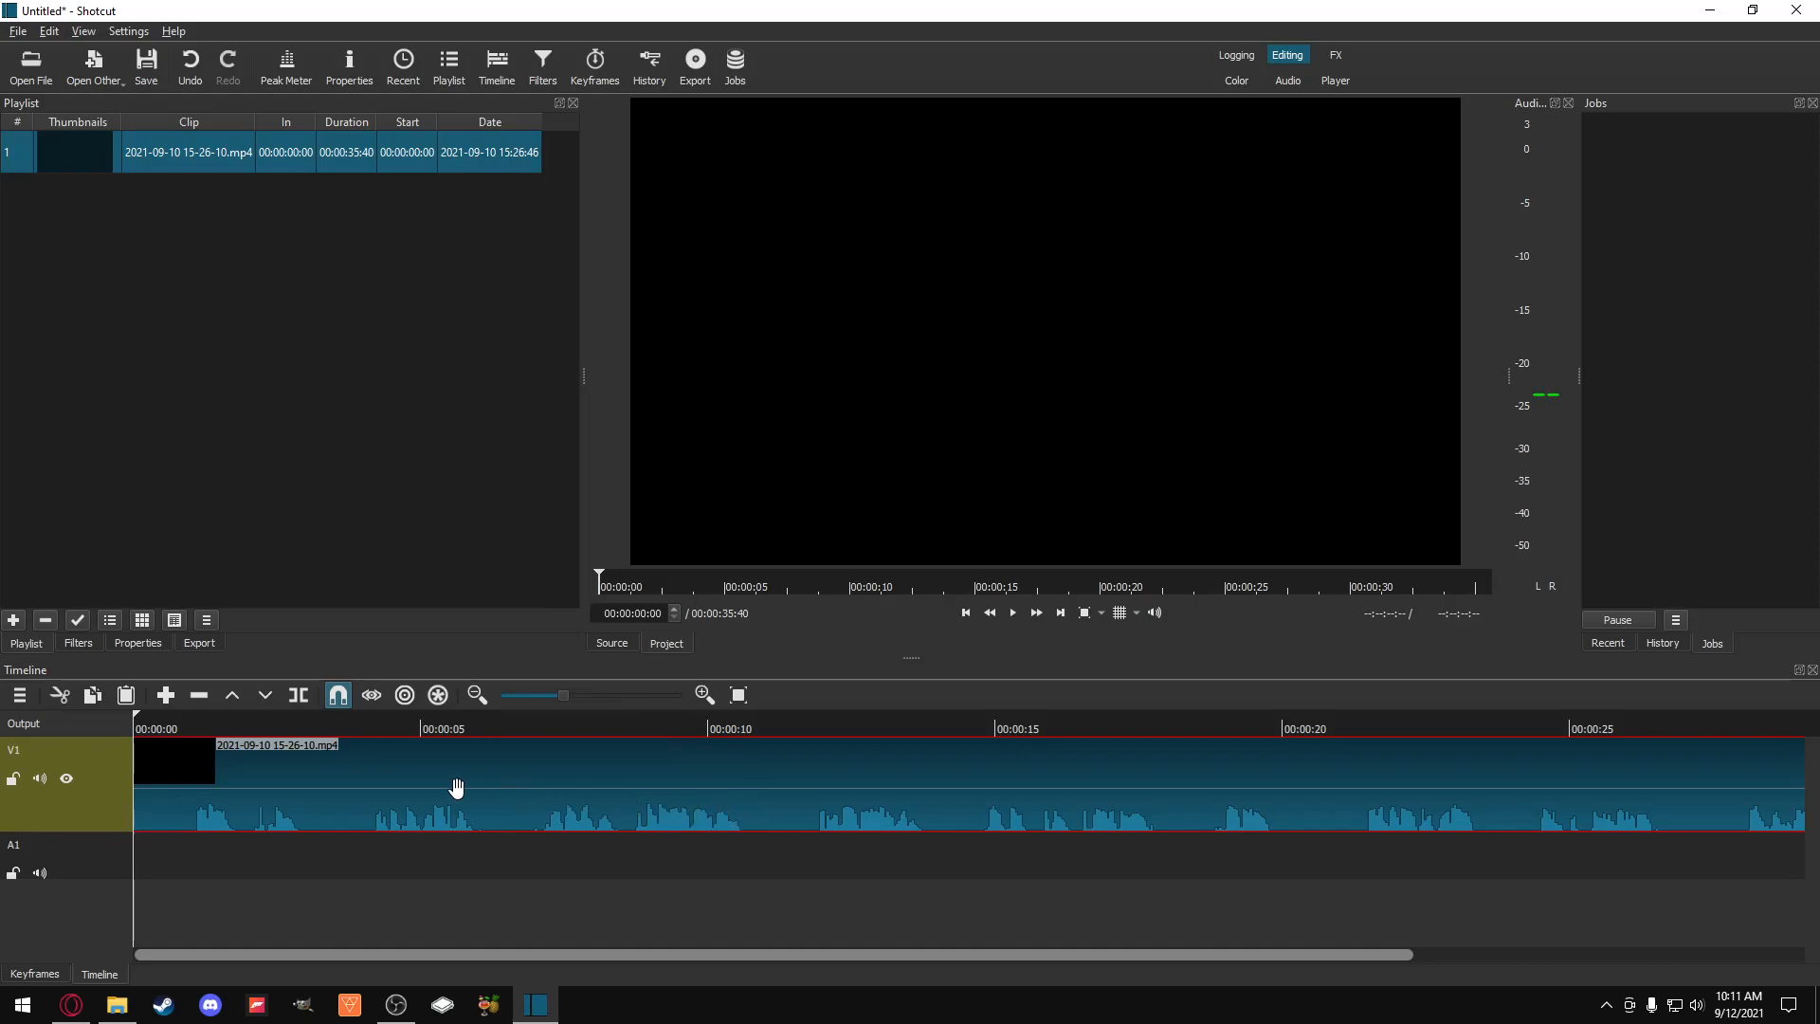
Step: Play through the start of the timeline clip and split it at about 00:00:03:40
{"action": "left_click_drag", "start_coordinate": [159, 728], "coordinate": [633, 848]}
{"action": "key", "text": "space"}
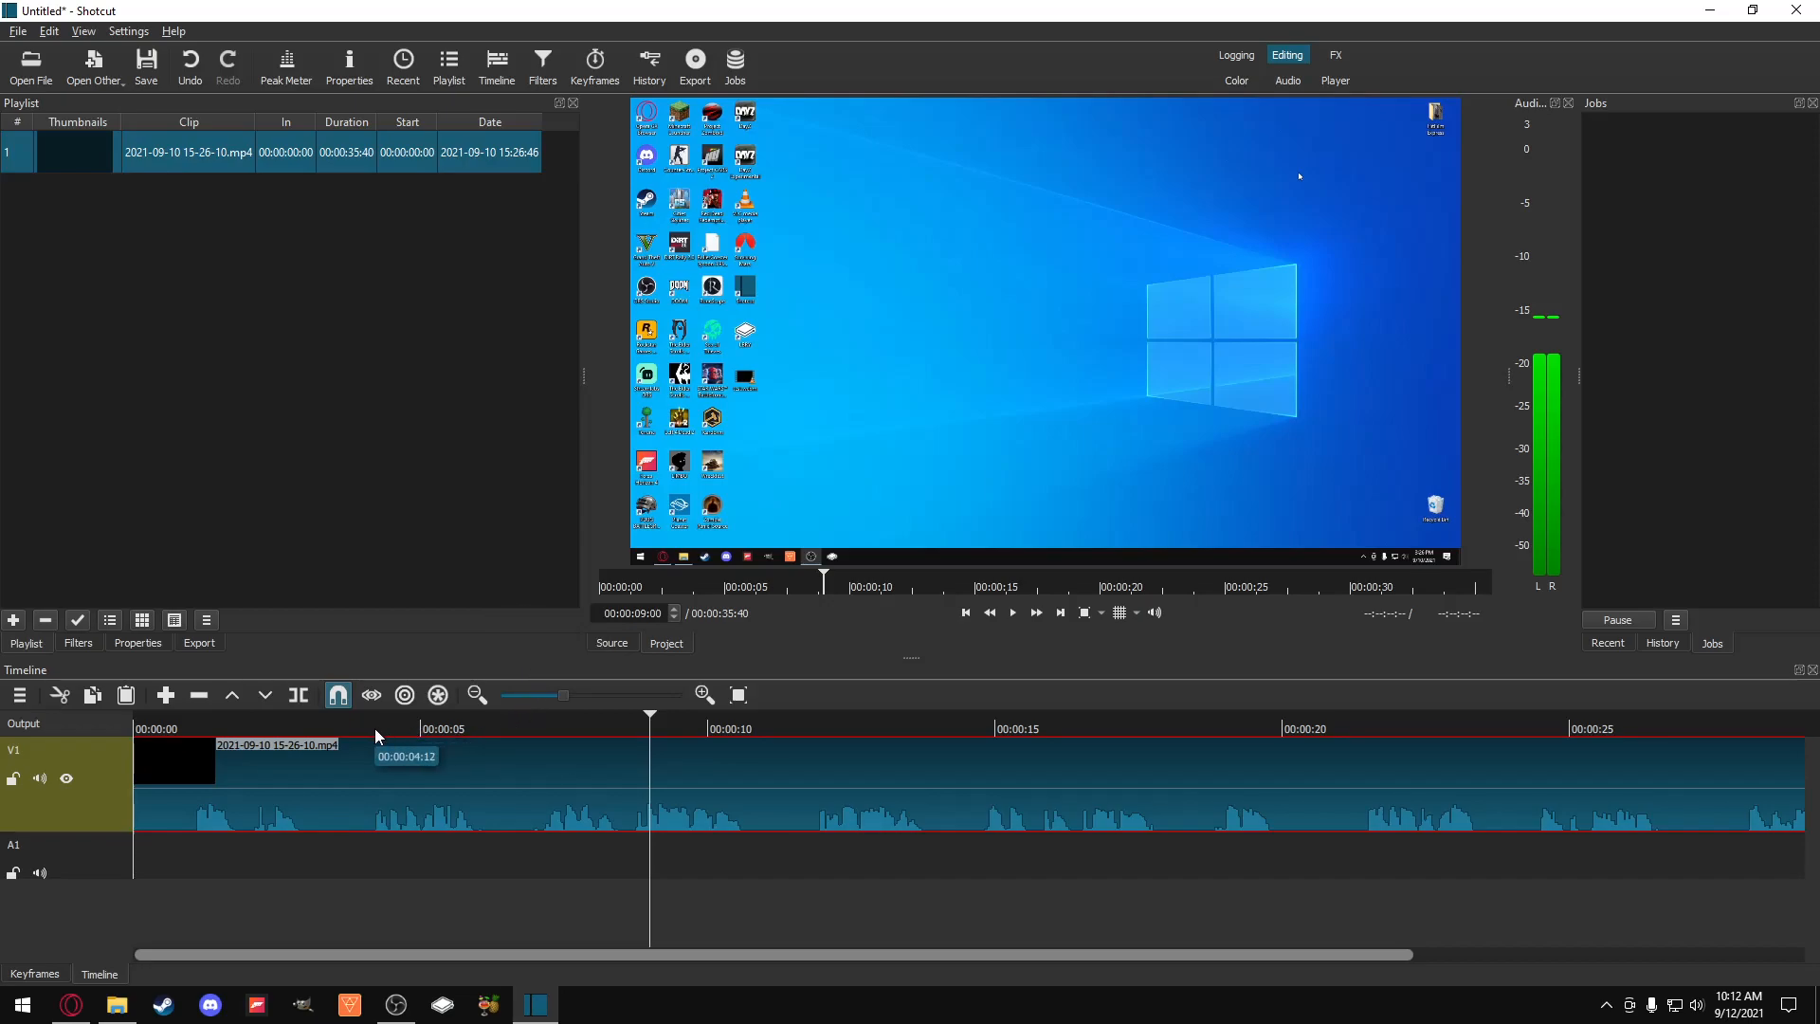
{"action": "left_click_drag", "start_coordinate": [264, 722], "coordinate": [311, 749]}
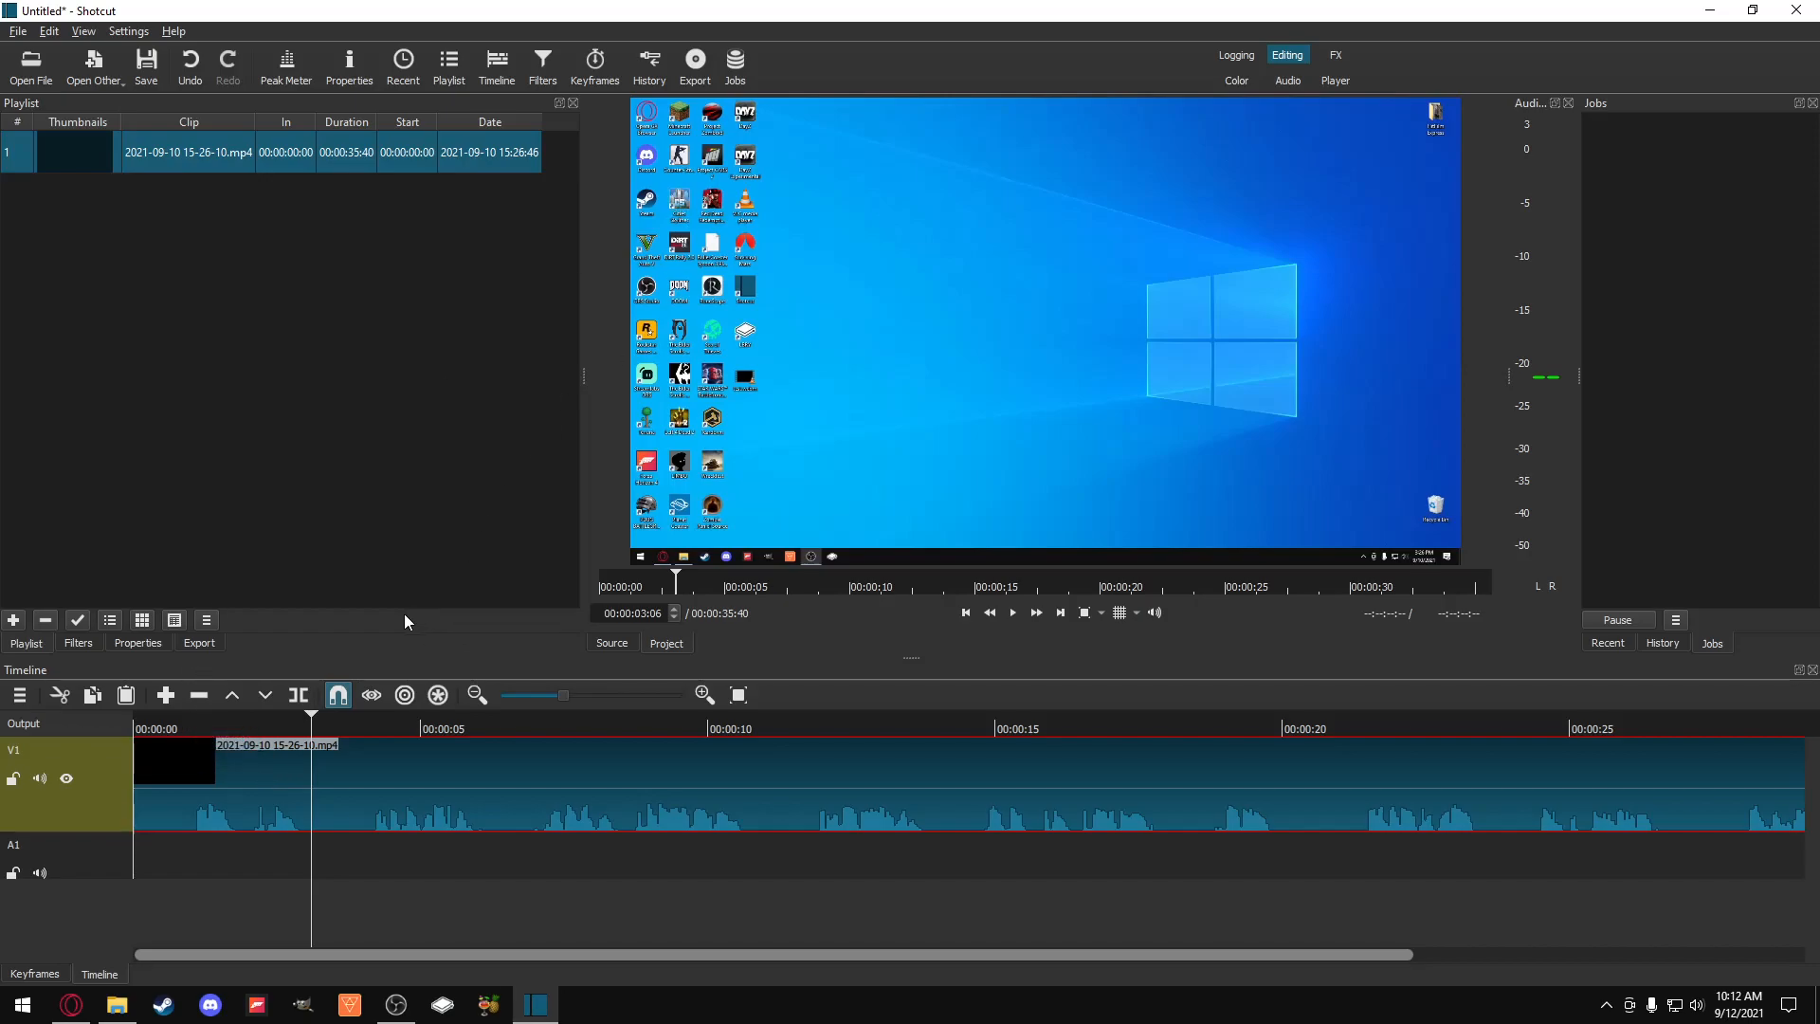
{"action": "left_click_drag", "start_coordinate": [194, 744], "coordinate": [344, 745]}
{"action": "left_click", "coordinate": [299, 695]}
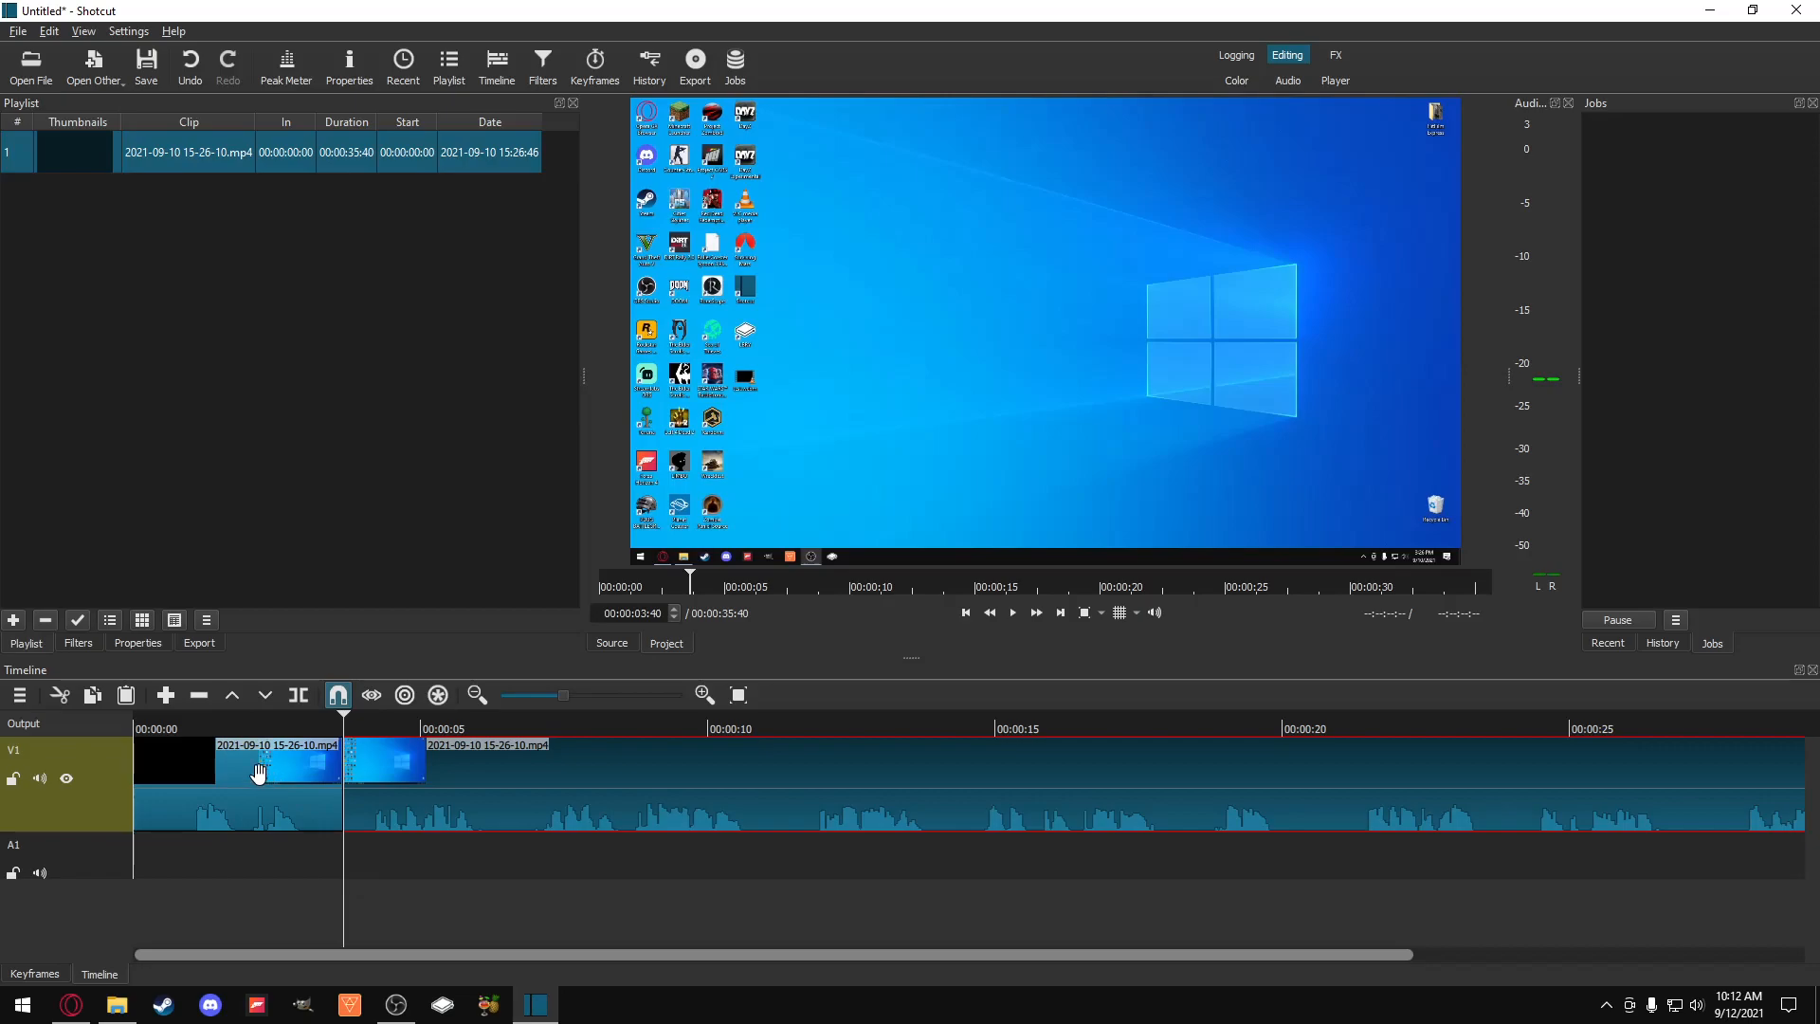
Step: Remove the clip segment before the split and move the remaining segment to the start of the timeline
{"action": "left_click", "coordinate": [294, 768]}
{"action": "mouse_move", "coordinate": [339, 715]}
{"action": "left_mouse_down"}
{"action": "mouse_move", "coordinate": [398, 716]}
{"action": "mouse_move", "coordinate": [358, 720]}
{"action": "left_mouse_up"}
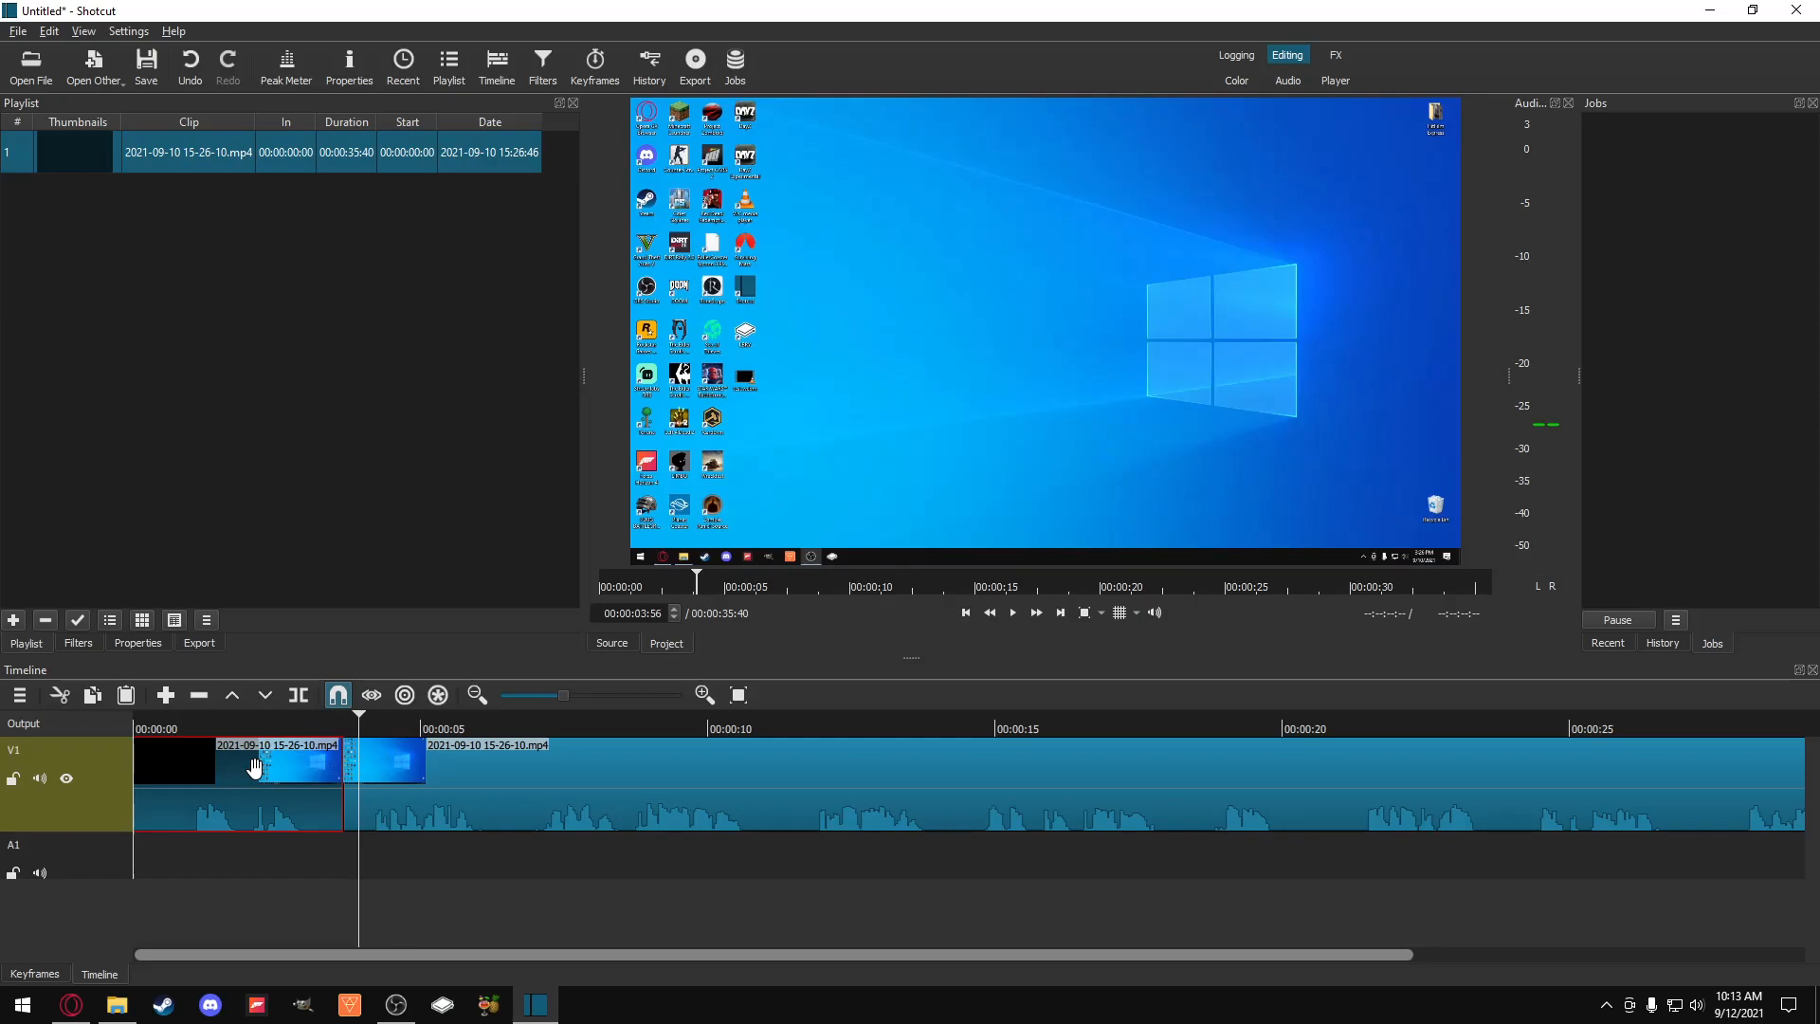
{"action": "key", "text": "z"}
{"action": "left_click_drag", "start_coordinate": [491, 781], "coordinate": [294, 769]}
Step: Scrub through the first two seconds of the trimmed clip to review its new opening
{"action": "mouse_move", "coordinate": [145, 715]}
{"action": "left_mouse_down"}
{"action": "mouse_move", "coordinate": [275, 722]}
{"action": "mouse_move", "coordinate": [139, 724]}
{"action": "left_mouse_up"}
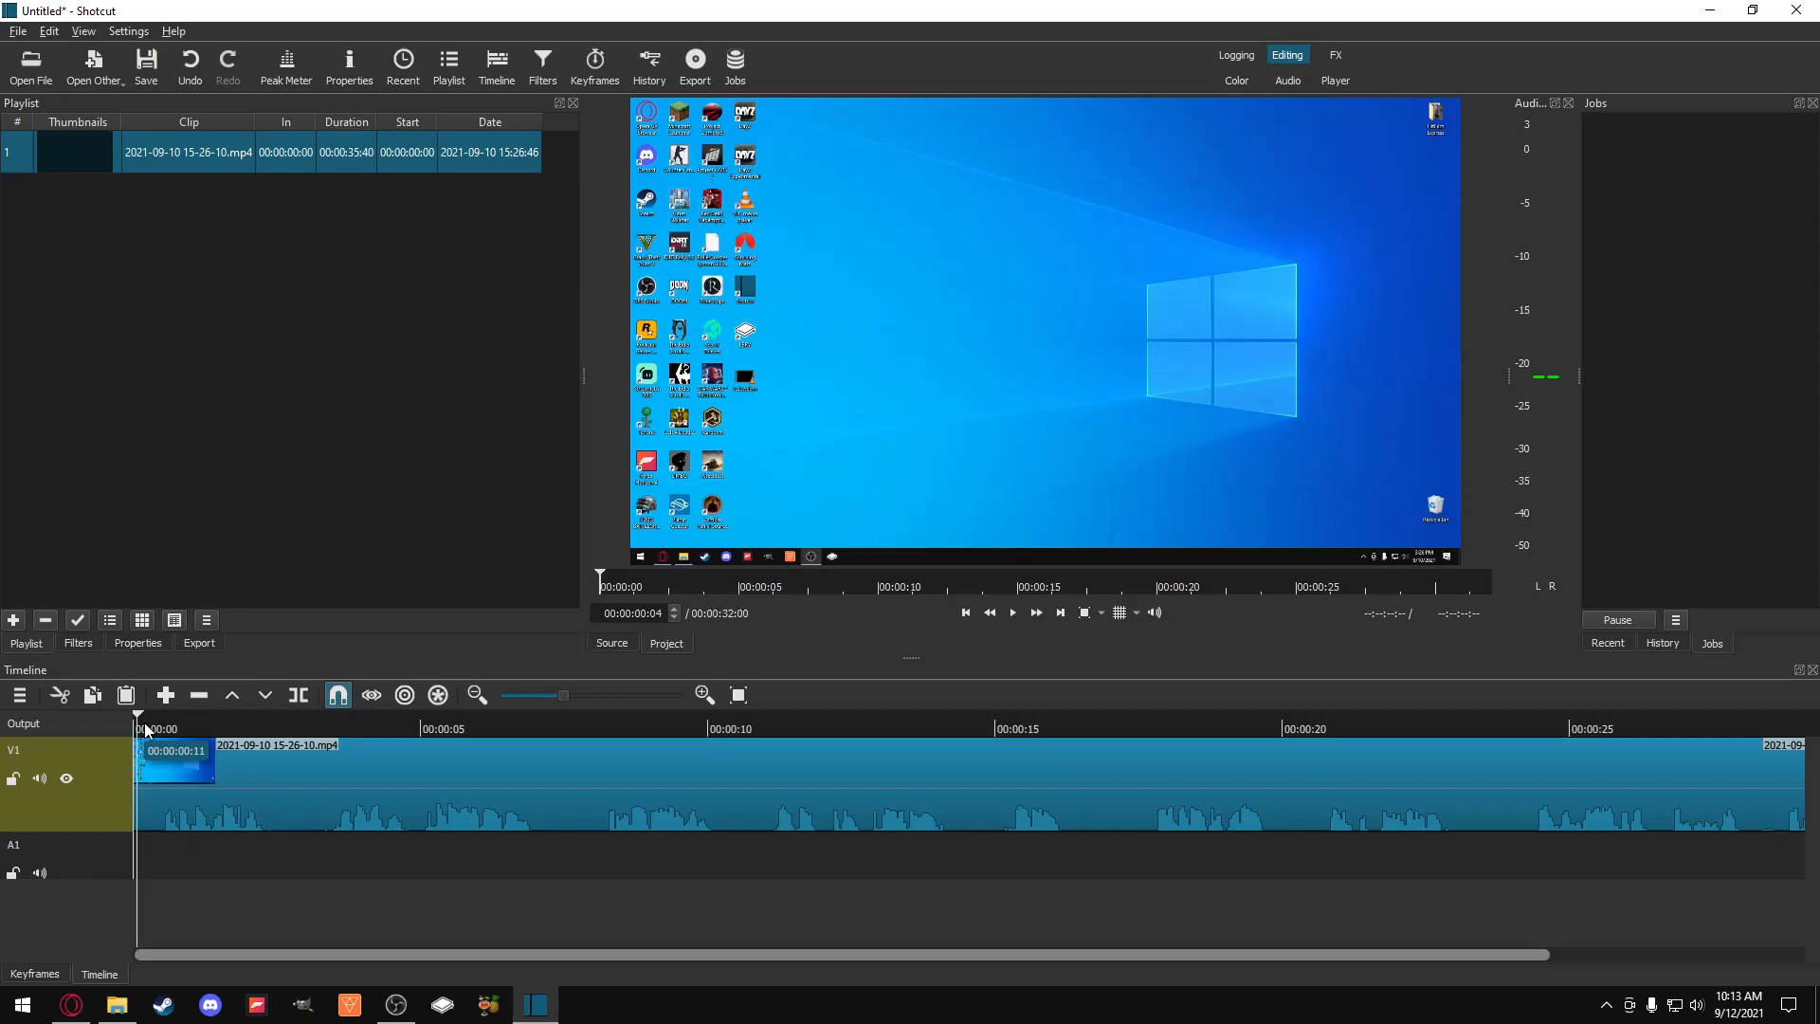
{"action": "left_click_drag", "start_coordinate": [144, 723], "coordinate": [242, 731]}
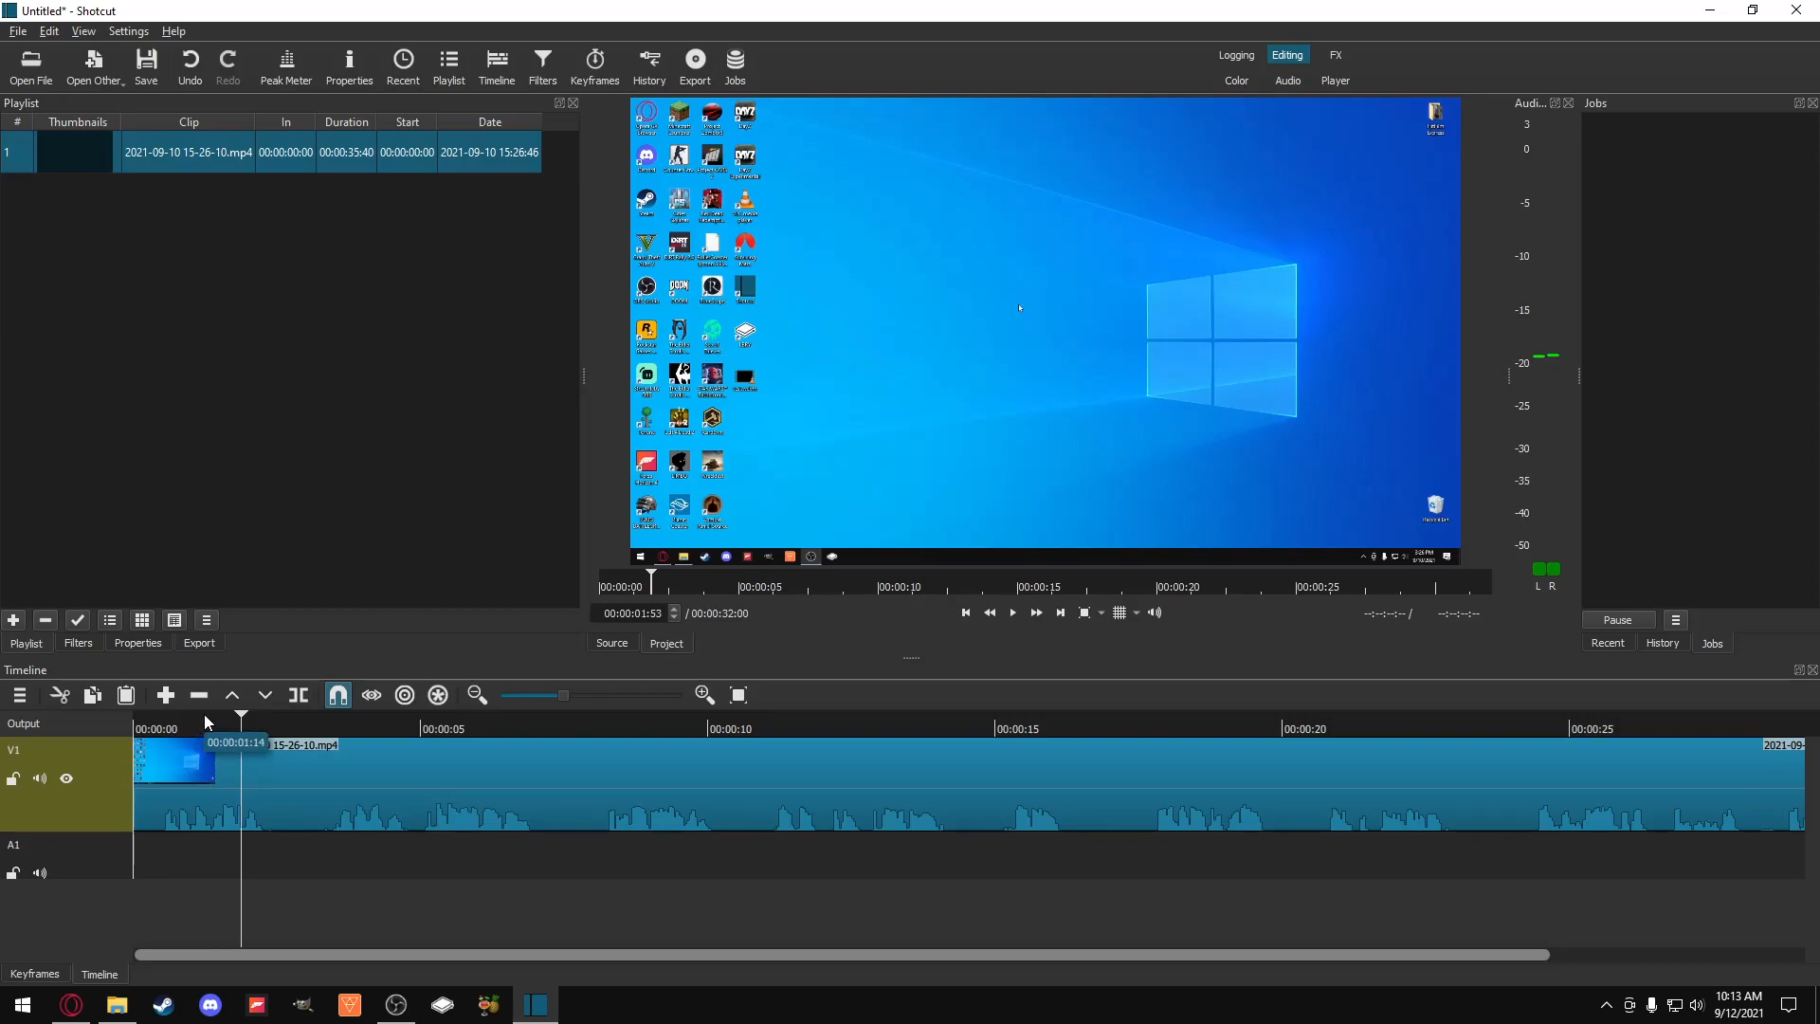
{"action": "left_click", "coordinate": [150, 722]}
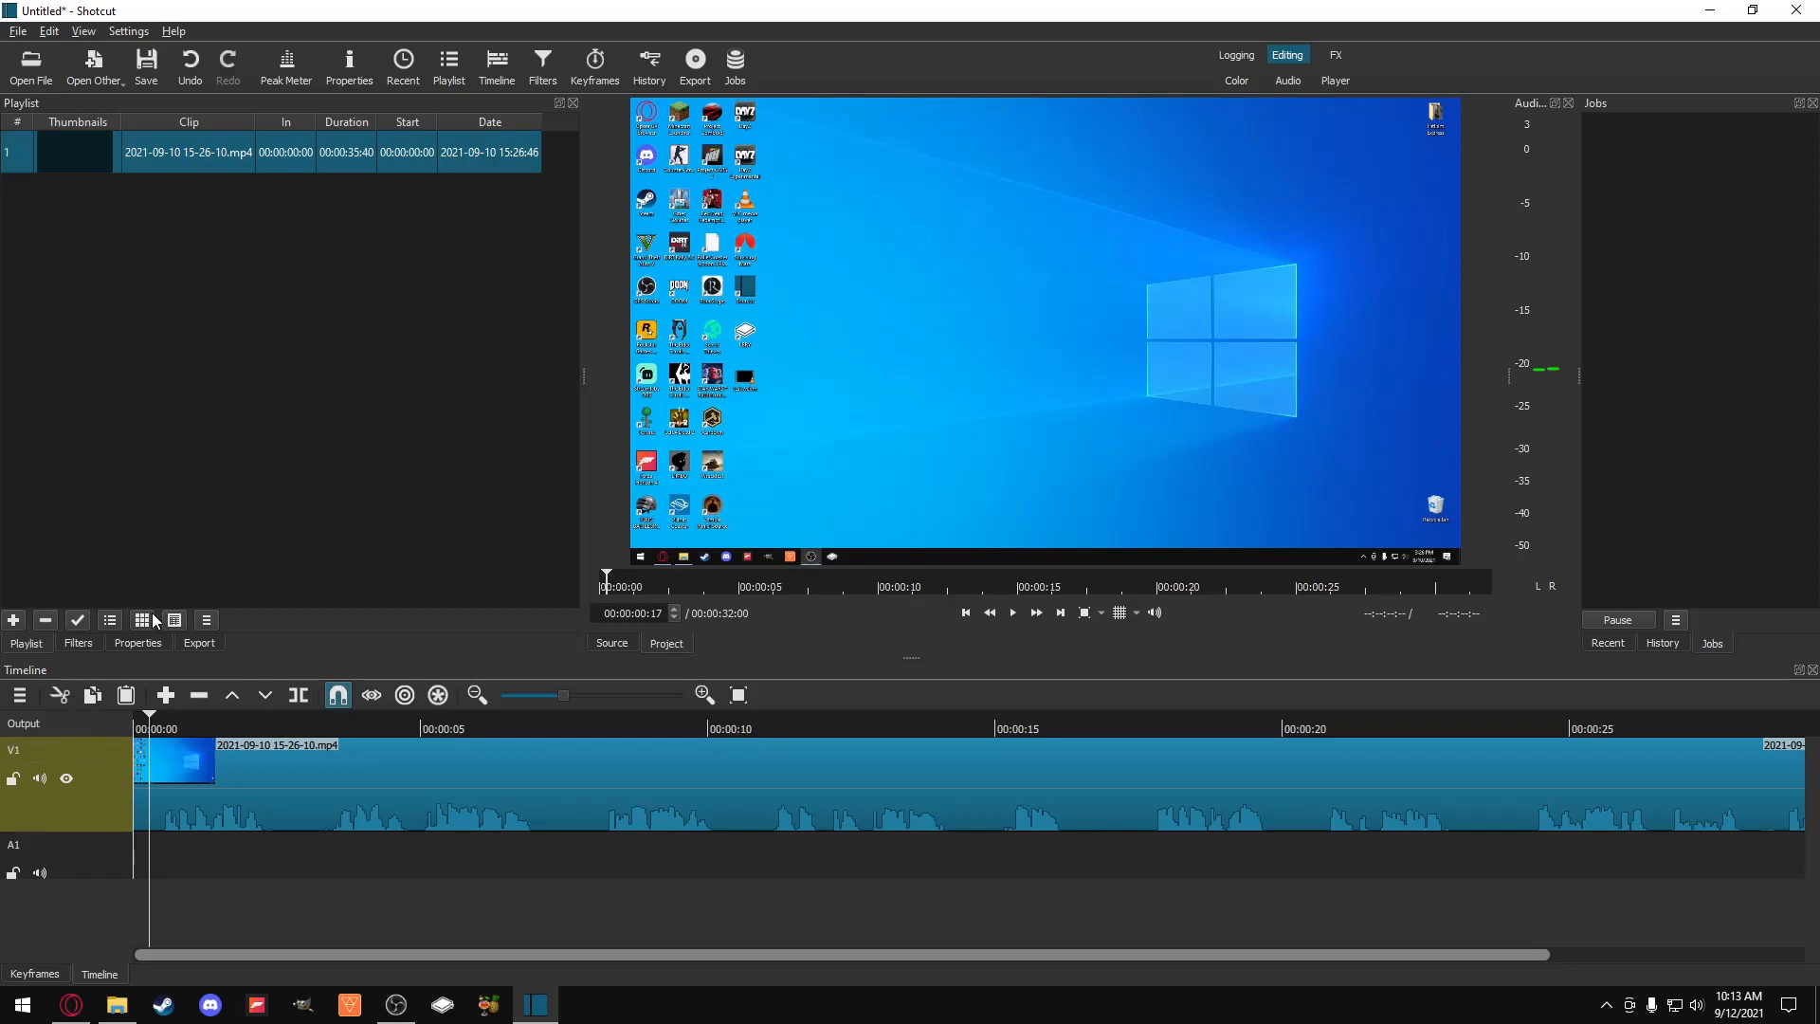
Step: Find the fade filters and add a Fade In Video filter to the clip on V1
{"action": "left_click", "coordinate": [78, 643]}
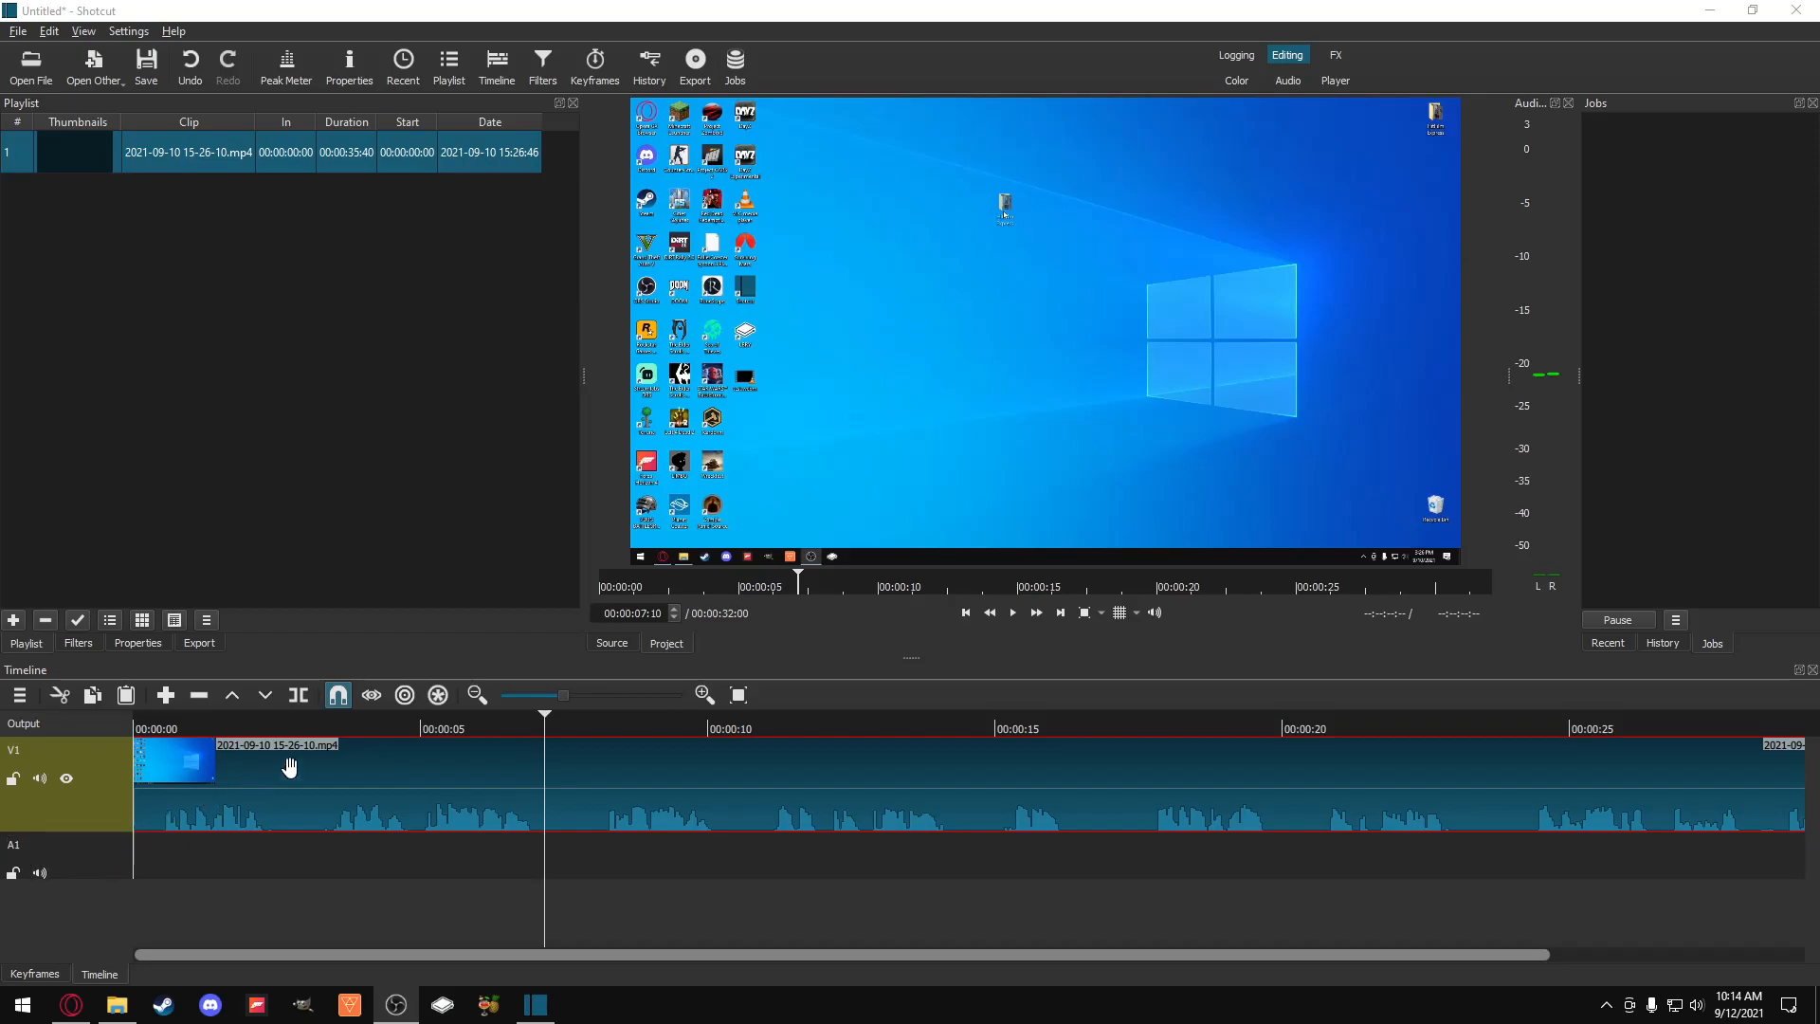
{"action": "left_click", "coordinate": [430, 770]}
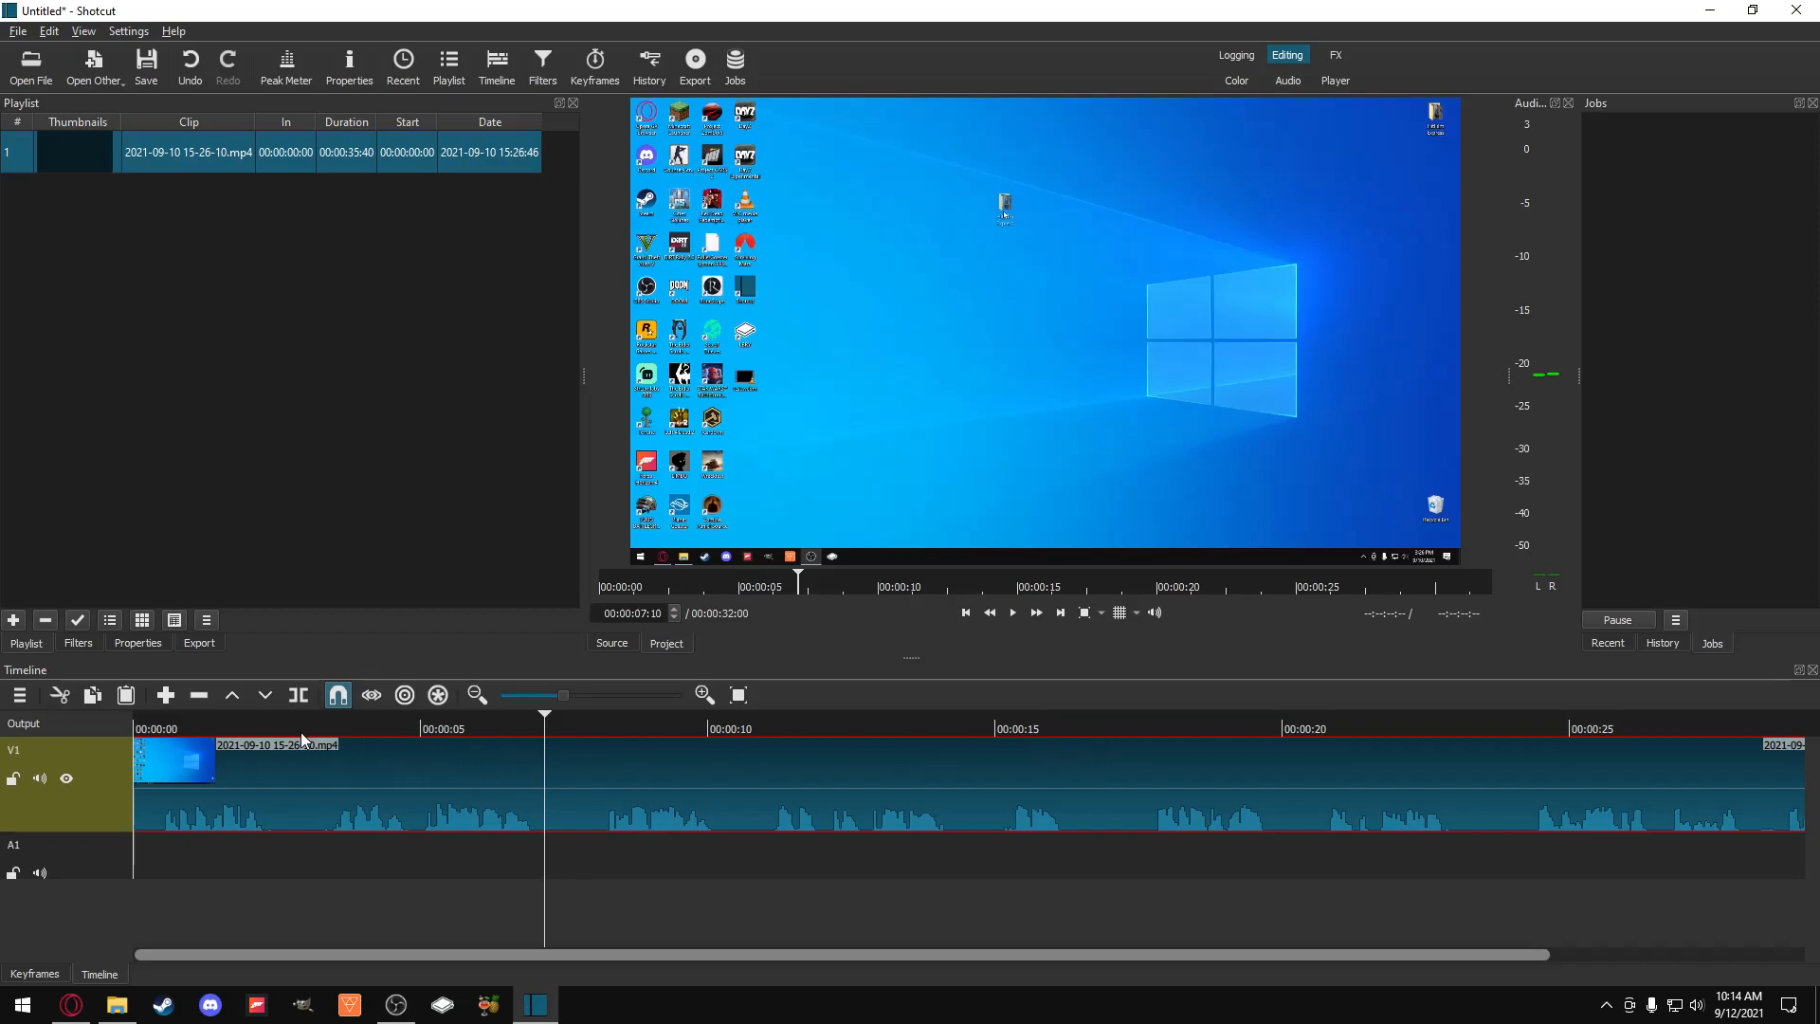
{"action": "left_click", "coordinate": [80, 644]}
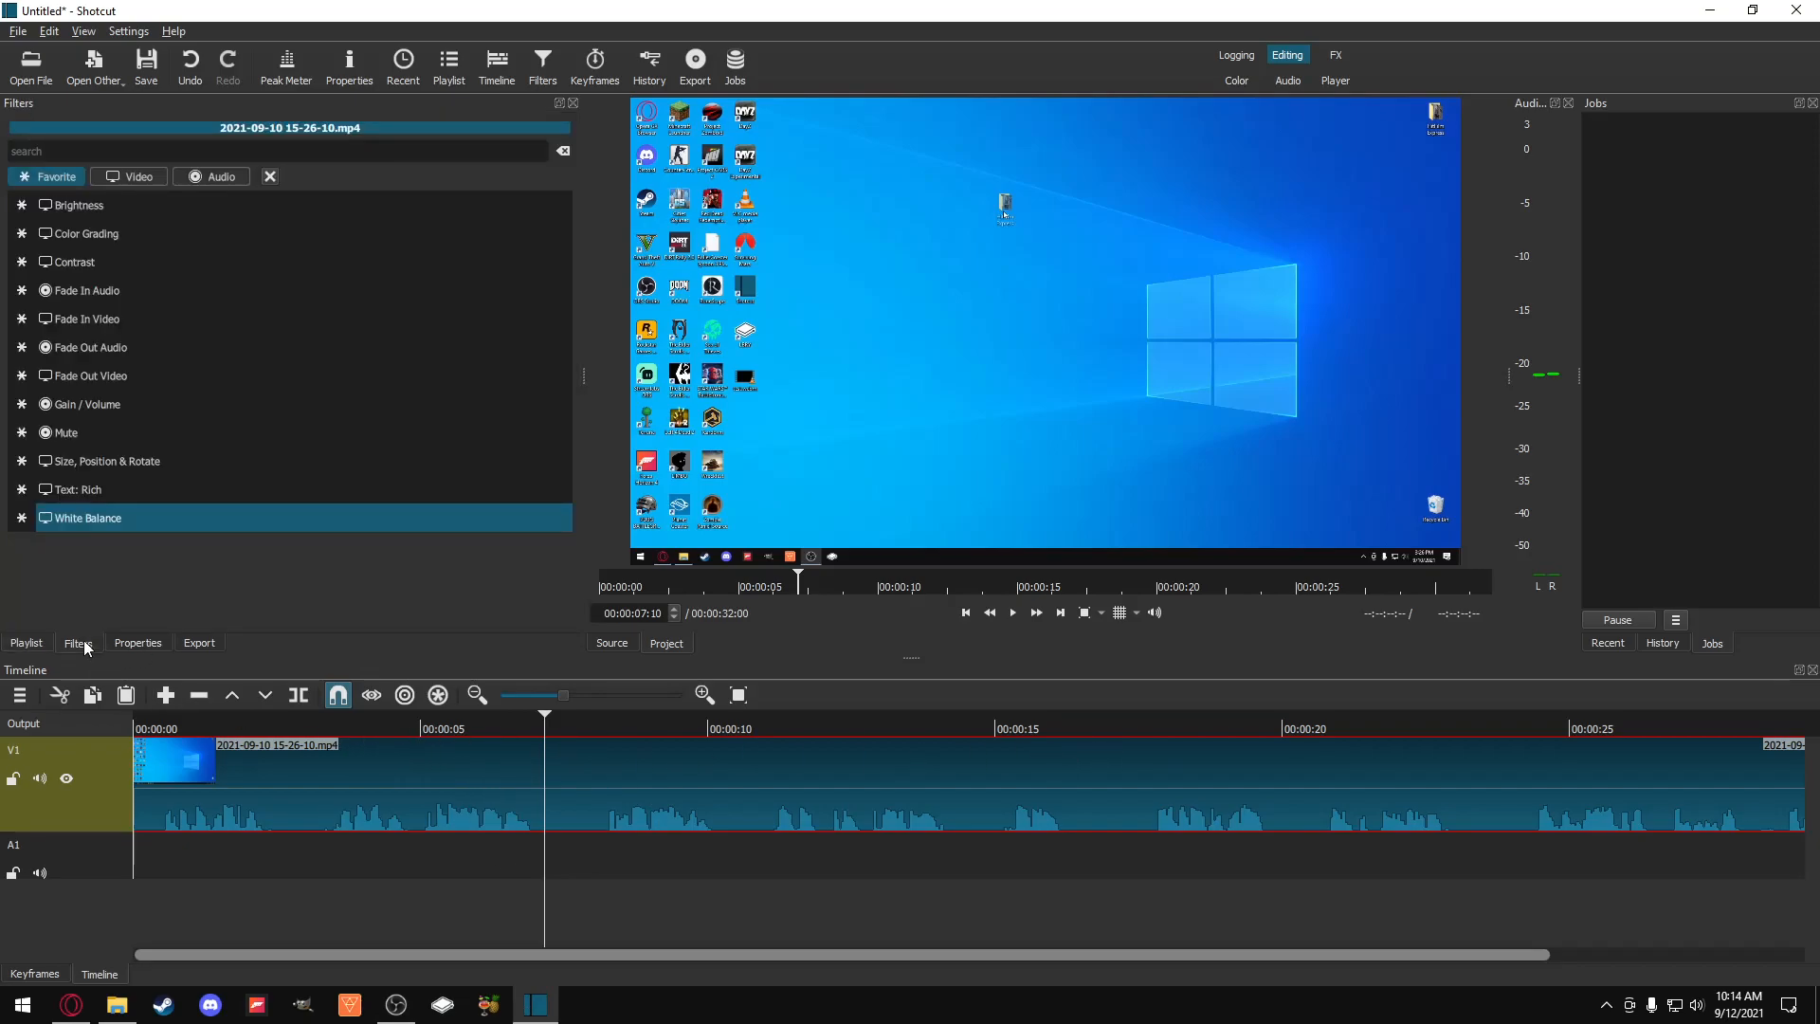
{"action": "left_click", "coordinate": [268, 178]}
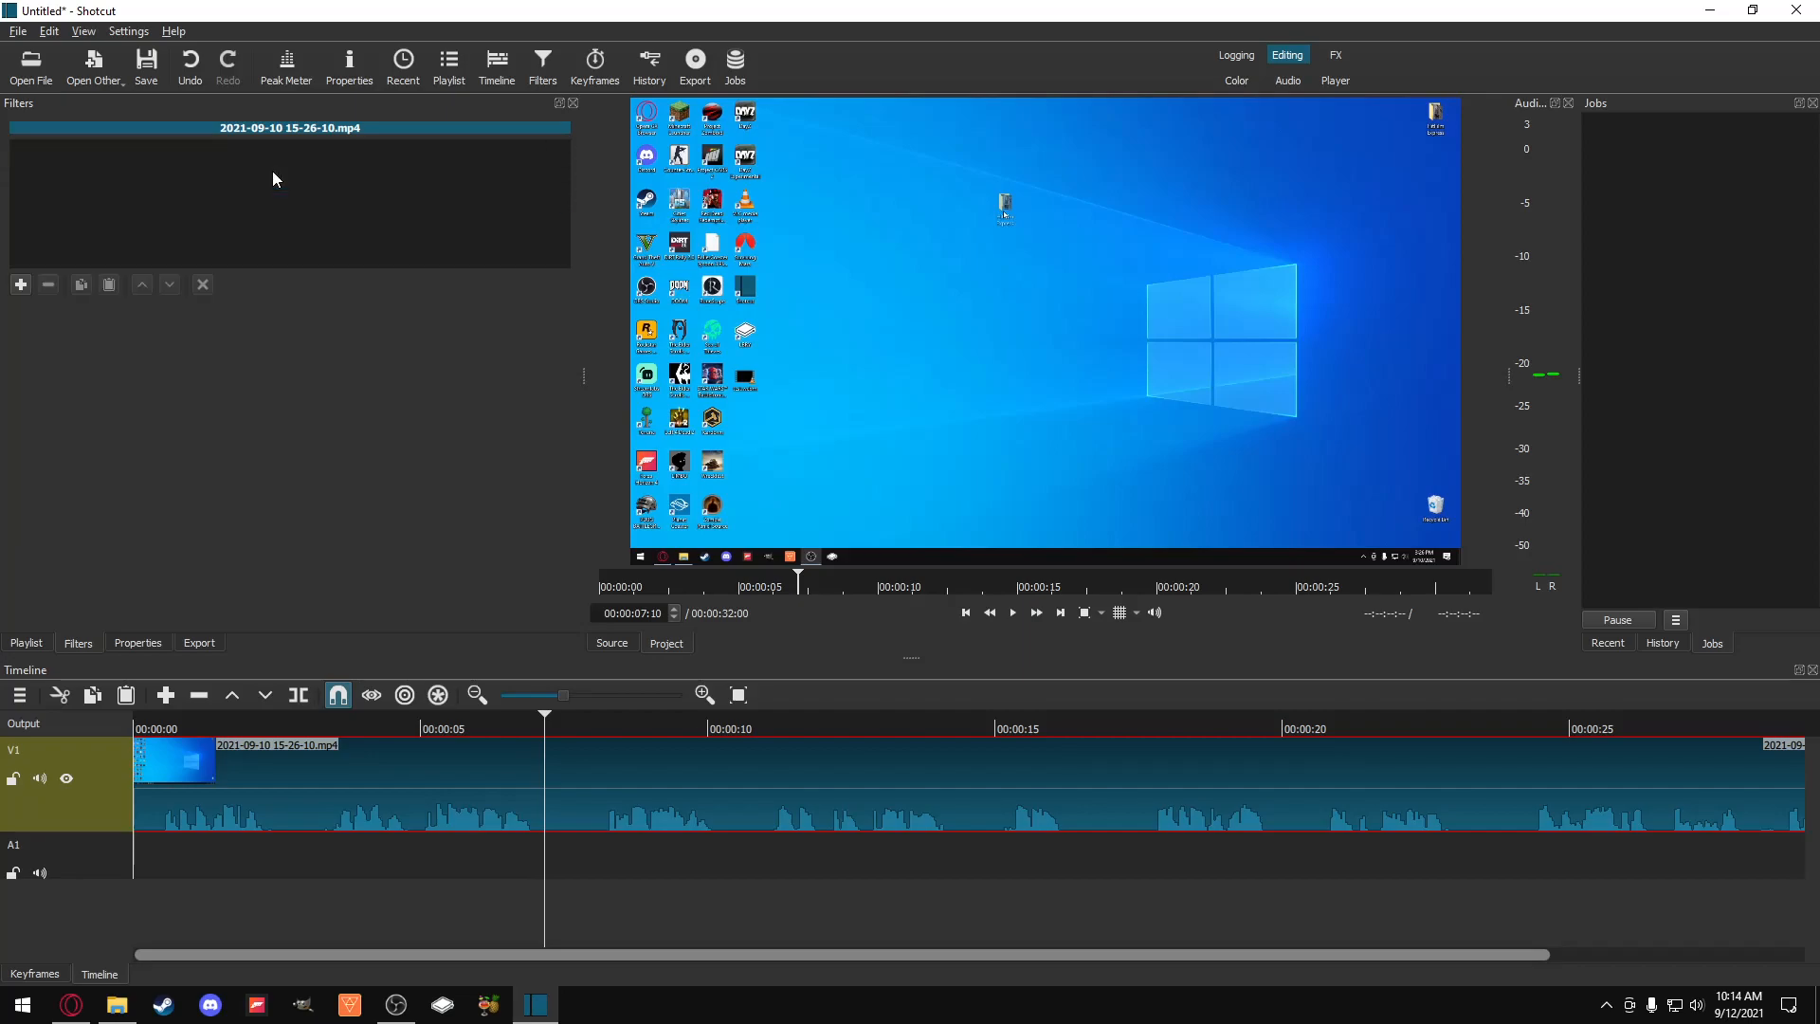
{"action": "left_click", "coordinate": [21, 288]}
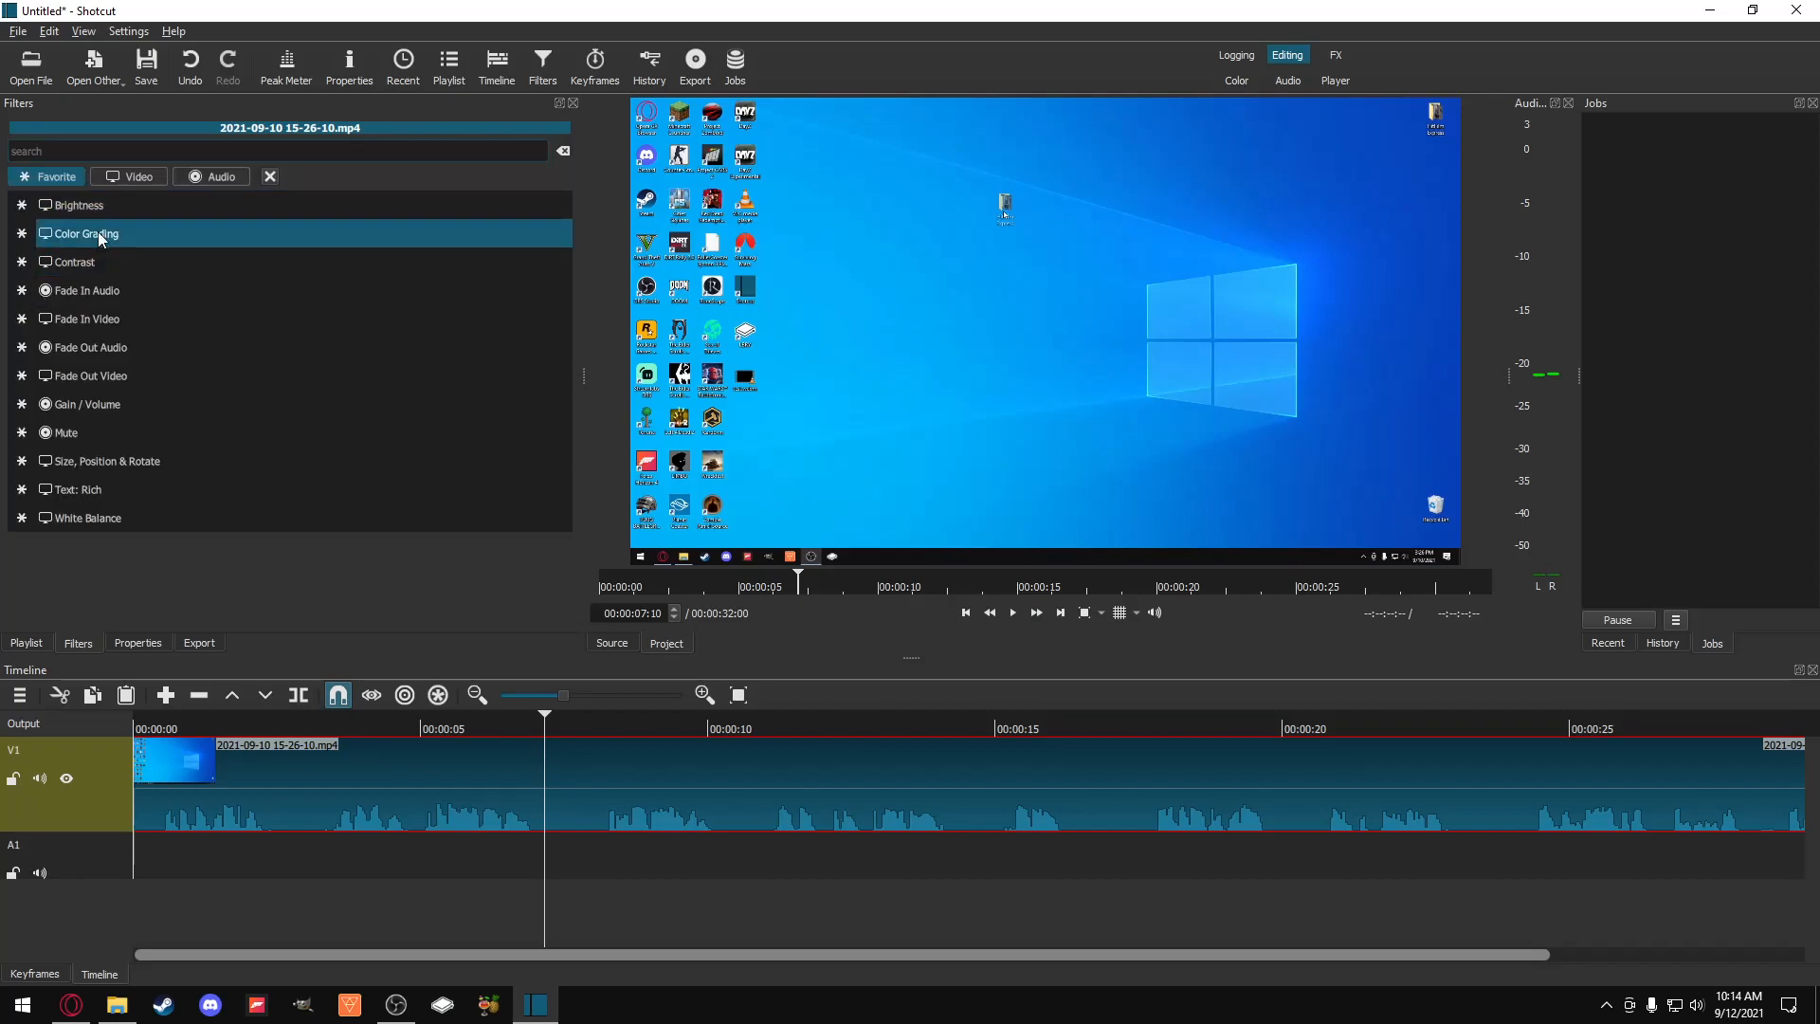
{"action": "type", "text": "fade"}
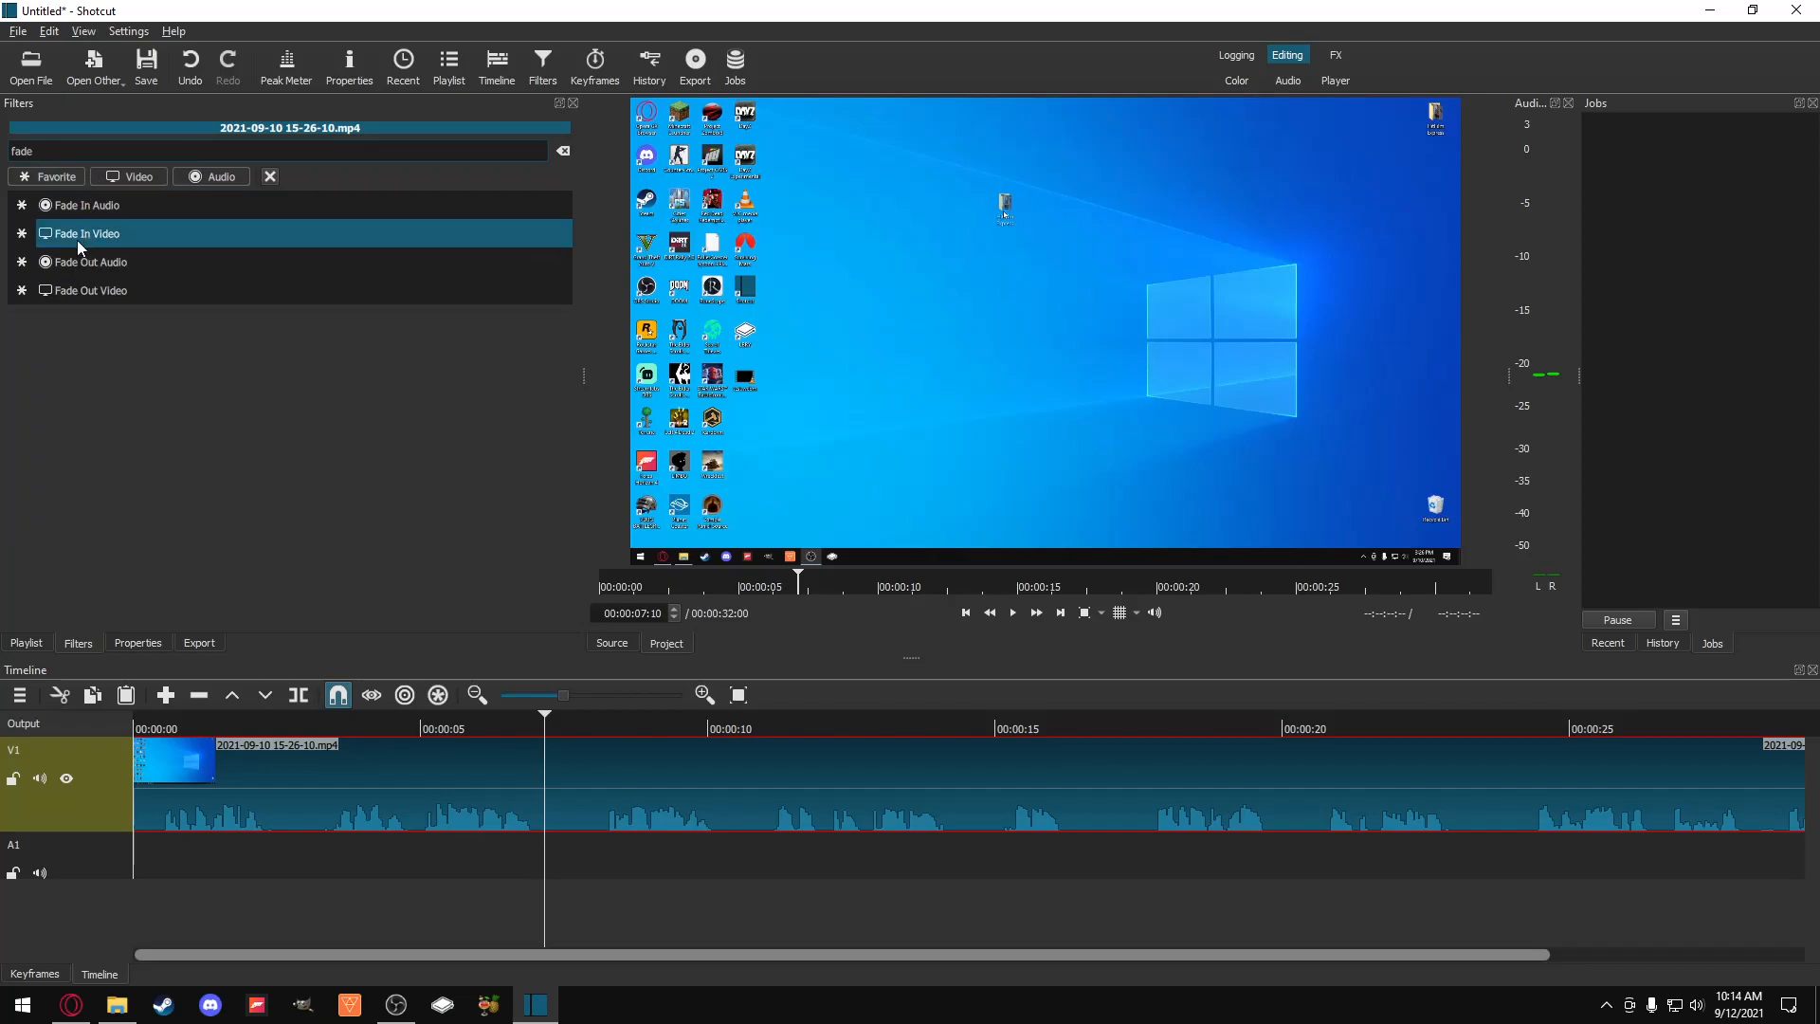
{"action": "left_click", "coordinate": [110, 237]}
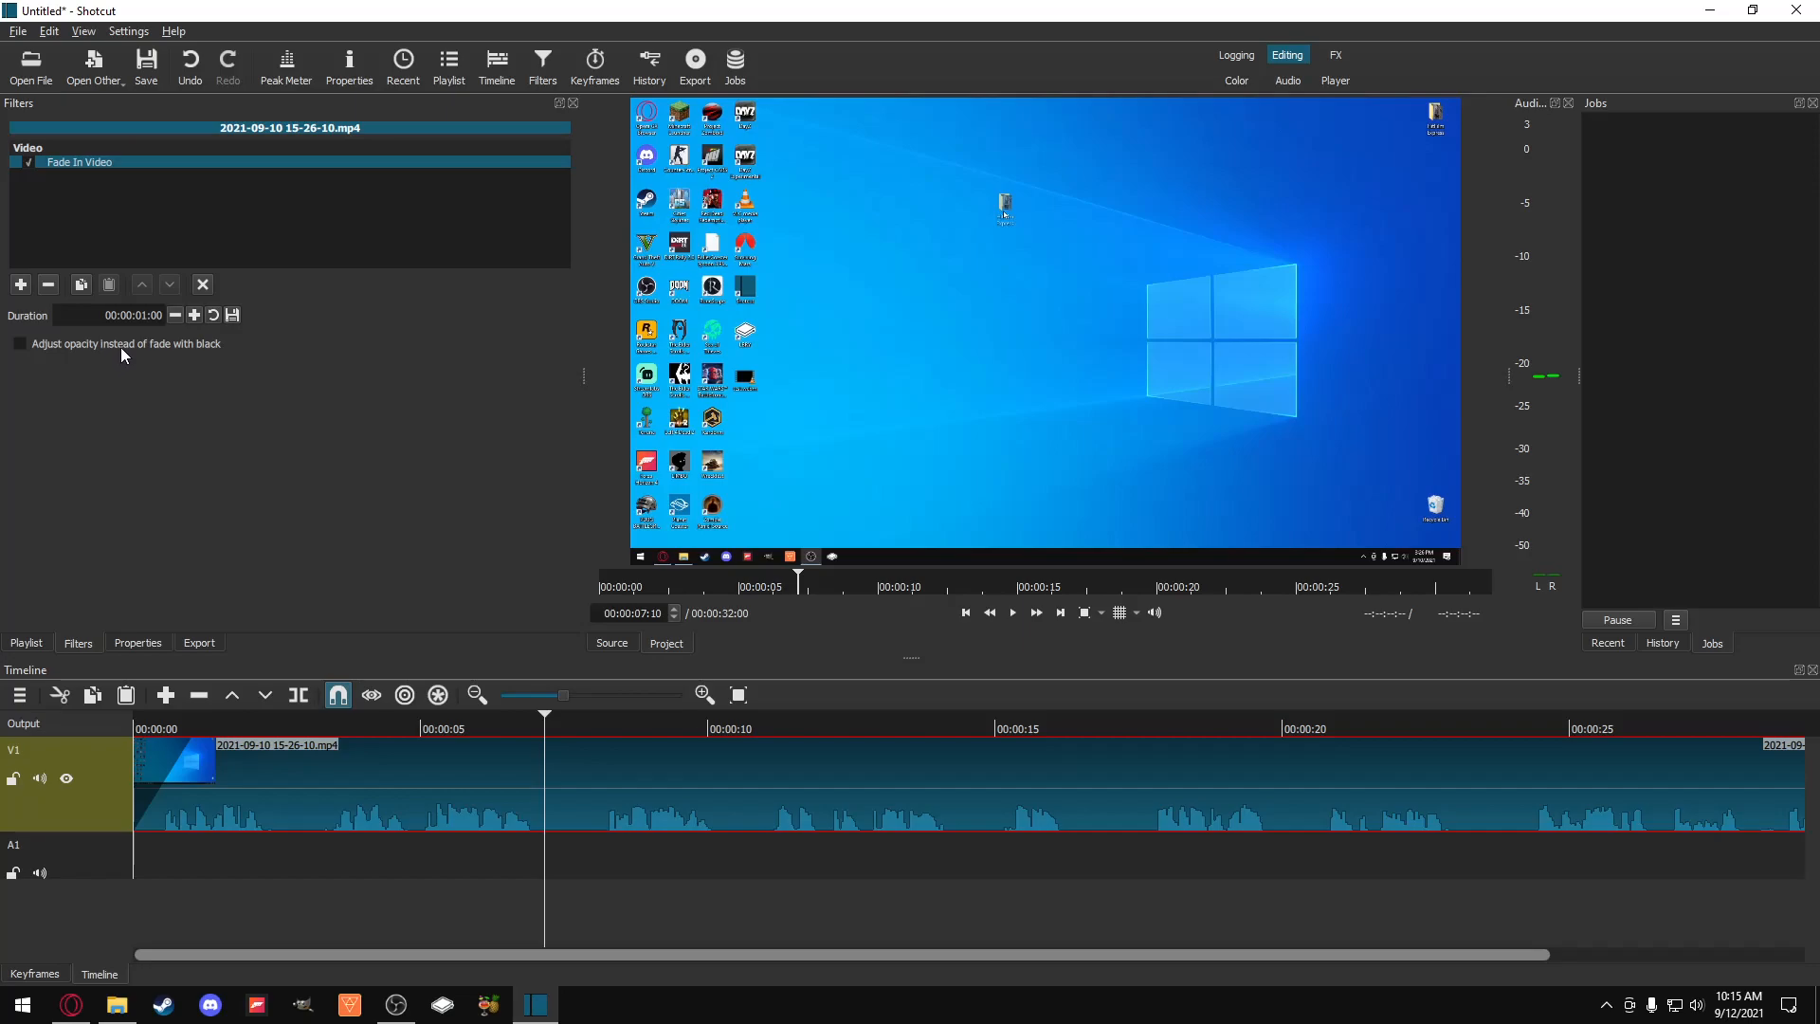
Step: Set the Fade In Video duration to 00:00:01:11 and play the clip's opening to preview the fade
{"action": "left_click", "coordinate": [193, 316]}
{"action": "left_click", "coordinate": [194, 316]}
{"action": "left_click", "coordinate": [193, 315]}
{"action": "left_click", "coordinate": [193, 316]}
{"action": "triple_click", "coordinate": [140, 315]}
{"action": "left_click_drag", "start_coordinate": [196, 730], "coordinate": [144, 733]}
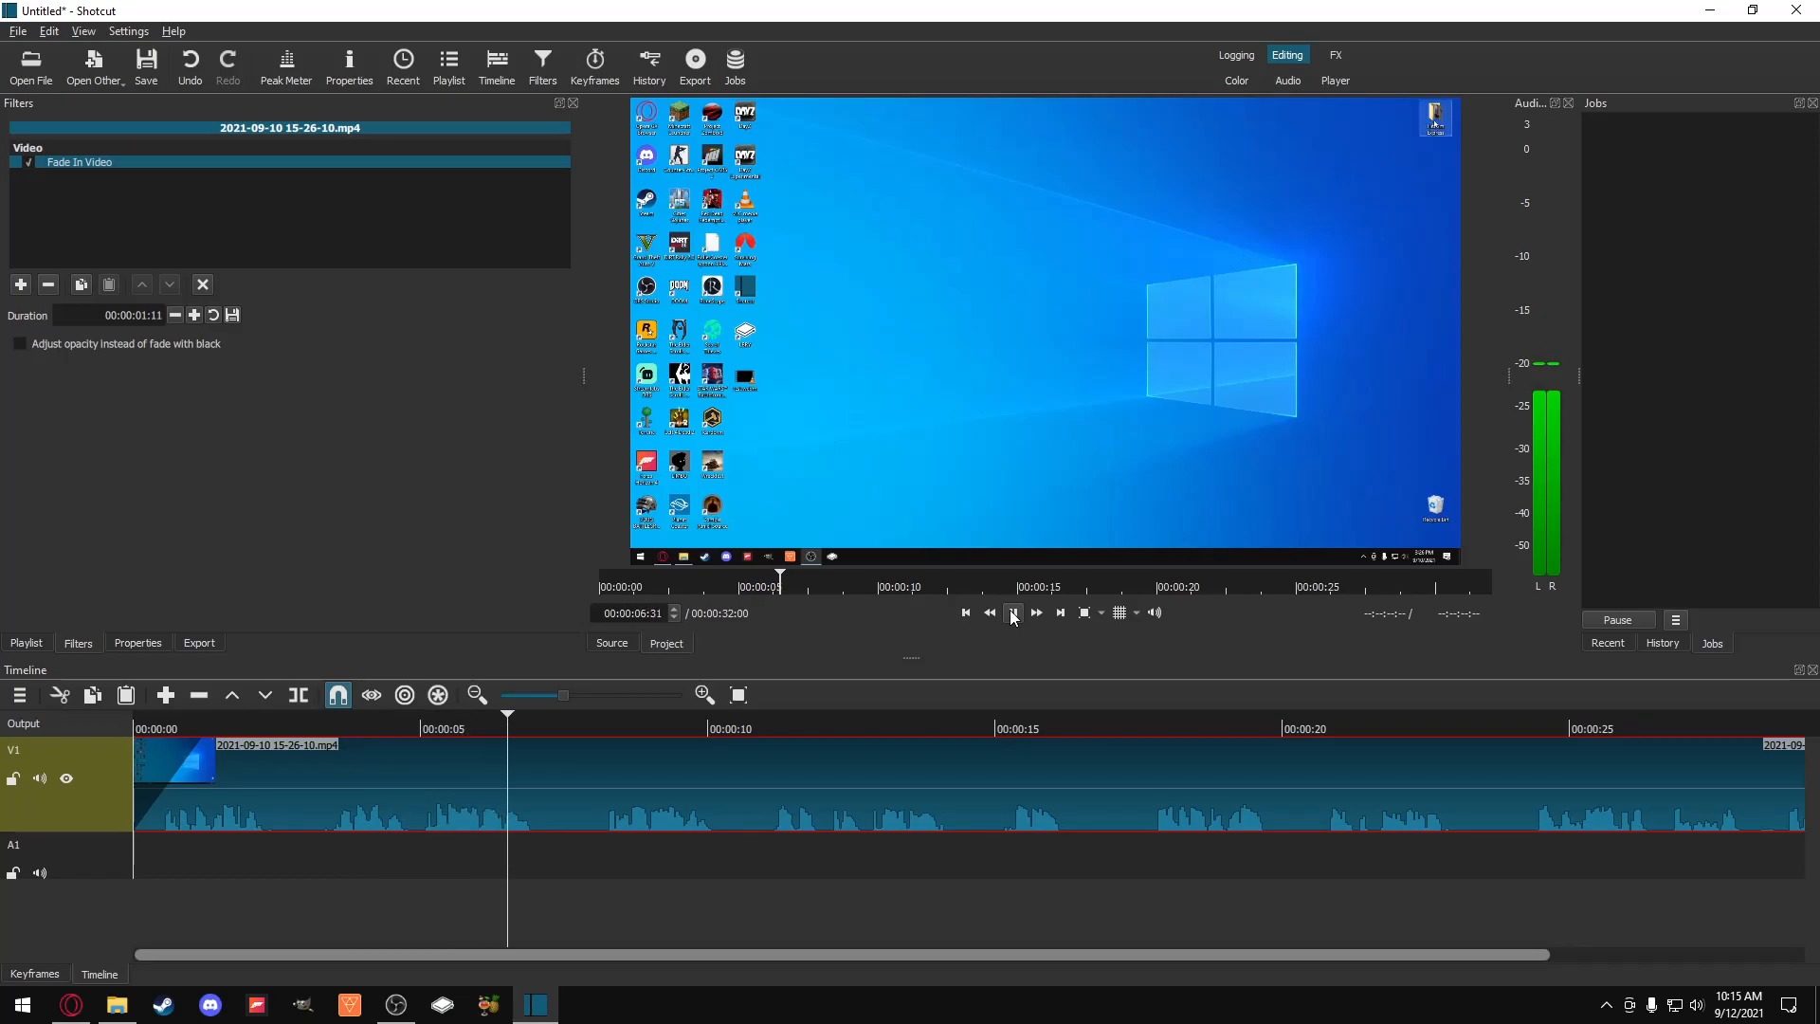
{"action": "left_click", "coordinate": [1012, 613]}
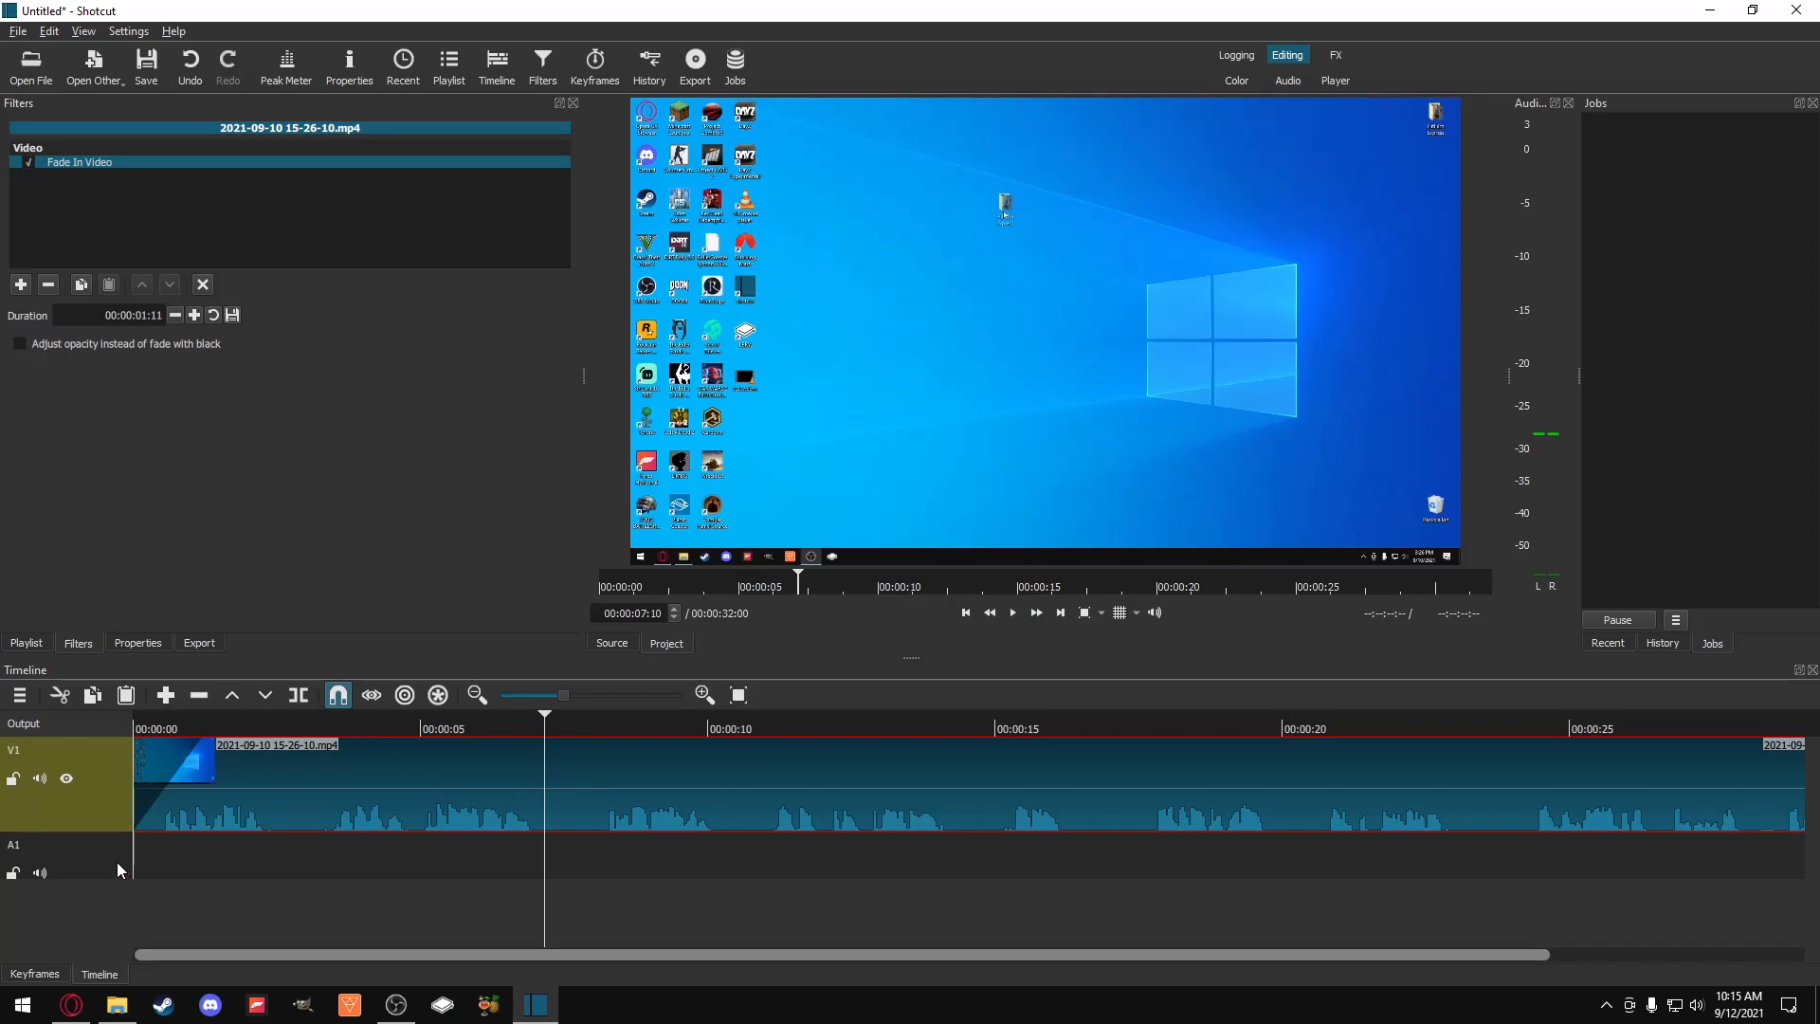
Step: Remove the empty audio track A1 from the timeline
{"action": "right_click", "coordinate": [85, 867]}
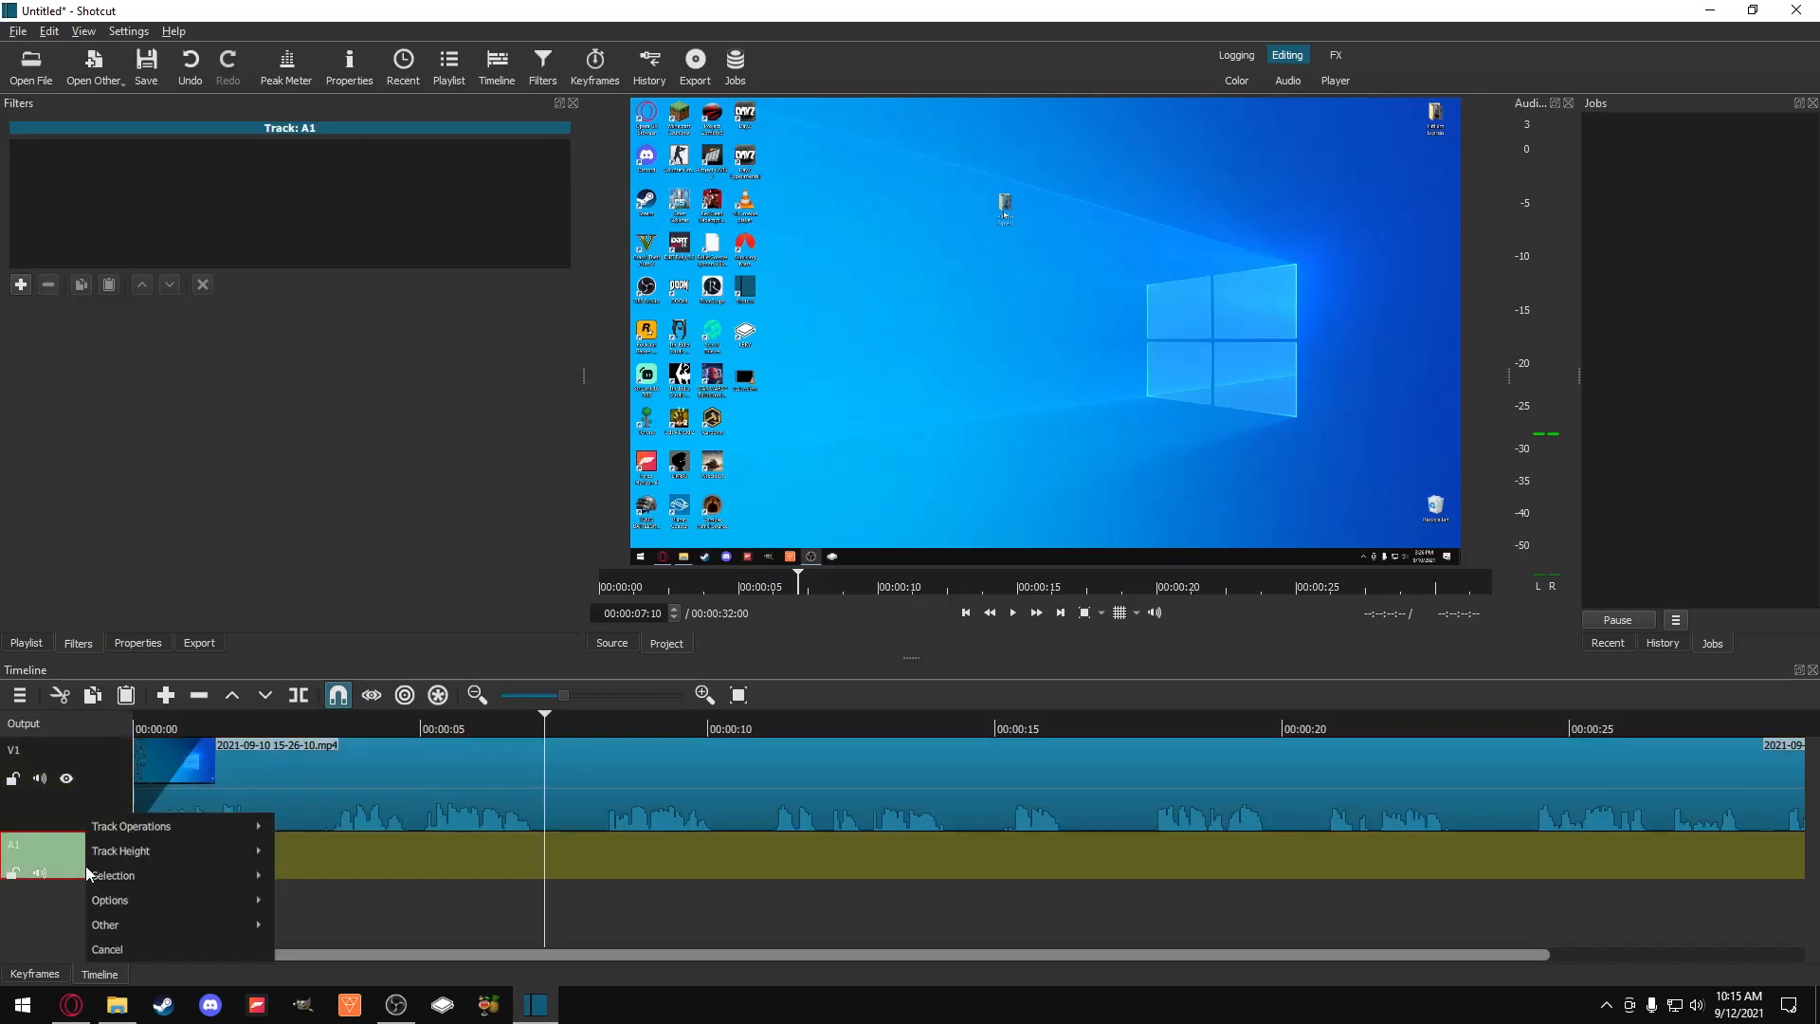
{"action": "mouse_move", "coordinate": [190, 827]}
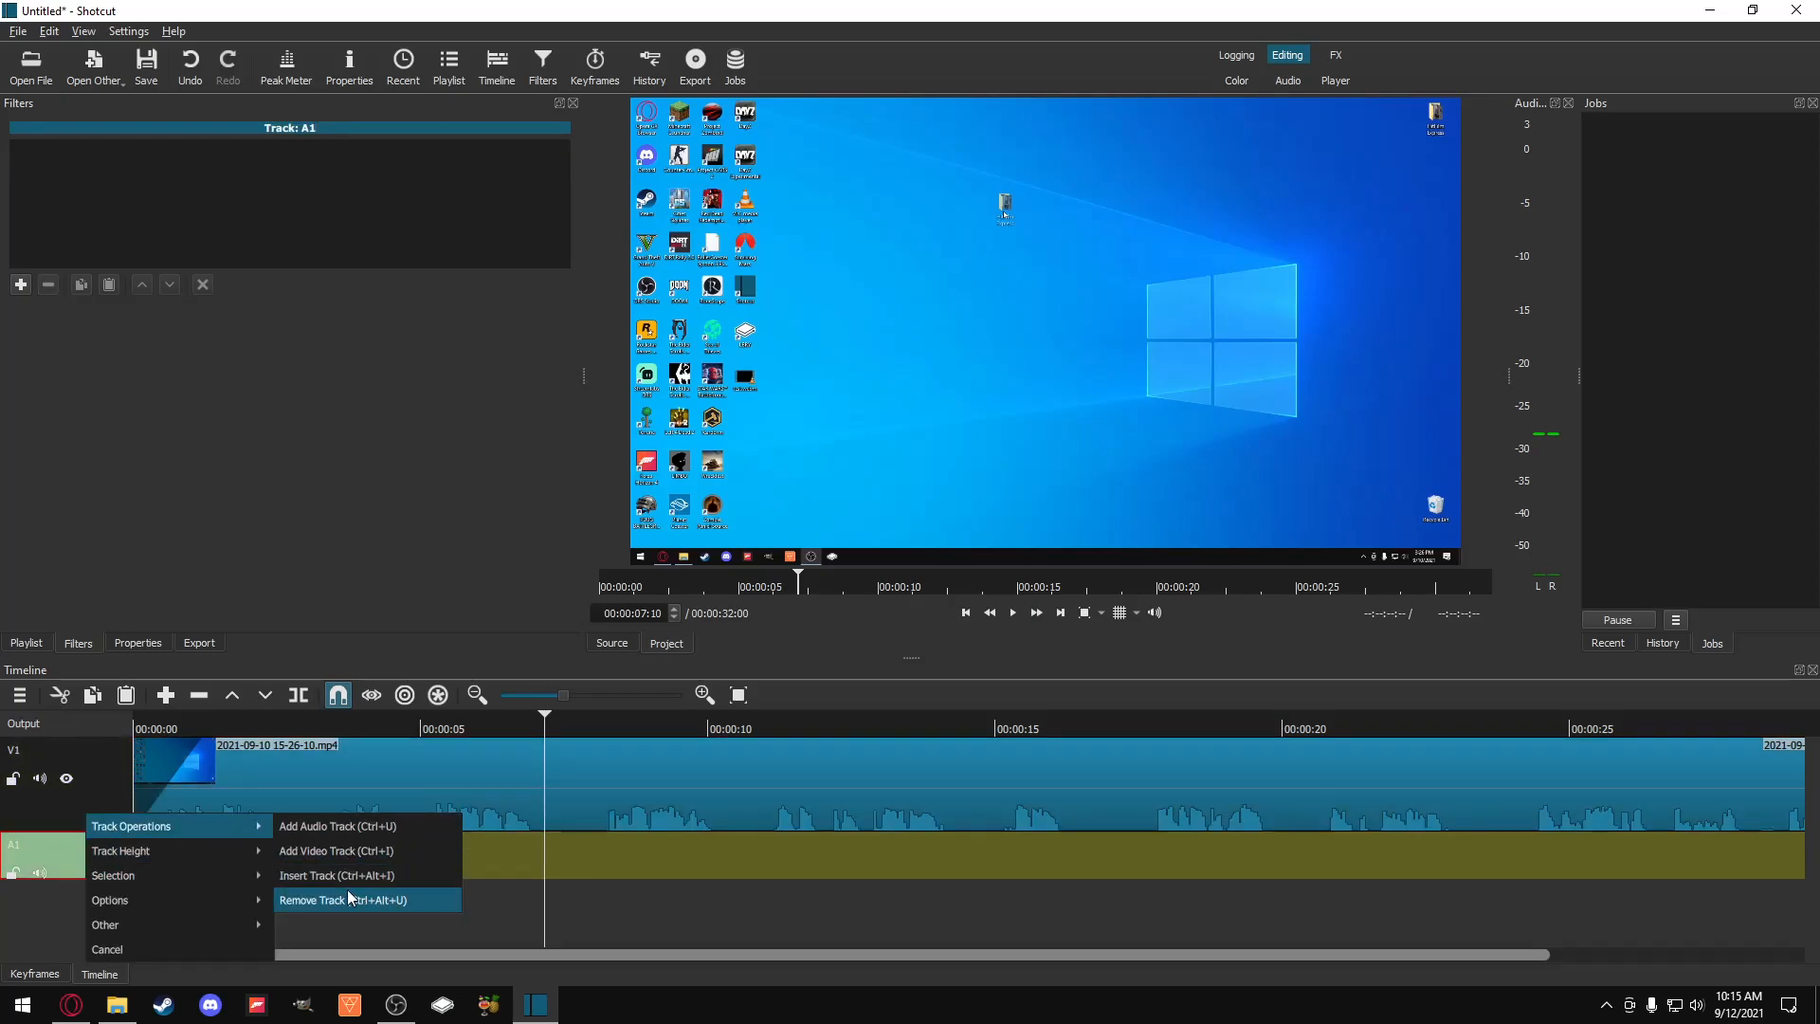
{"action": "left_click", "coordinate": [357, 893]}
{"action": "left_click", "coordinate": [195, 853]}
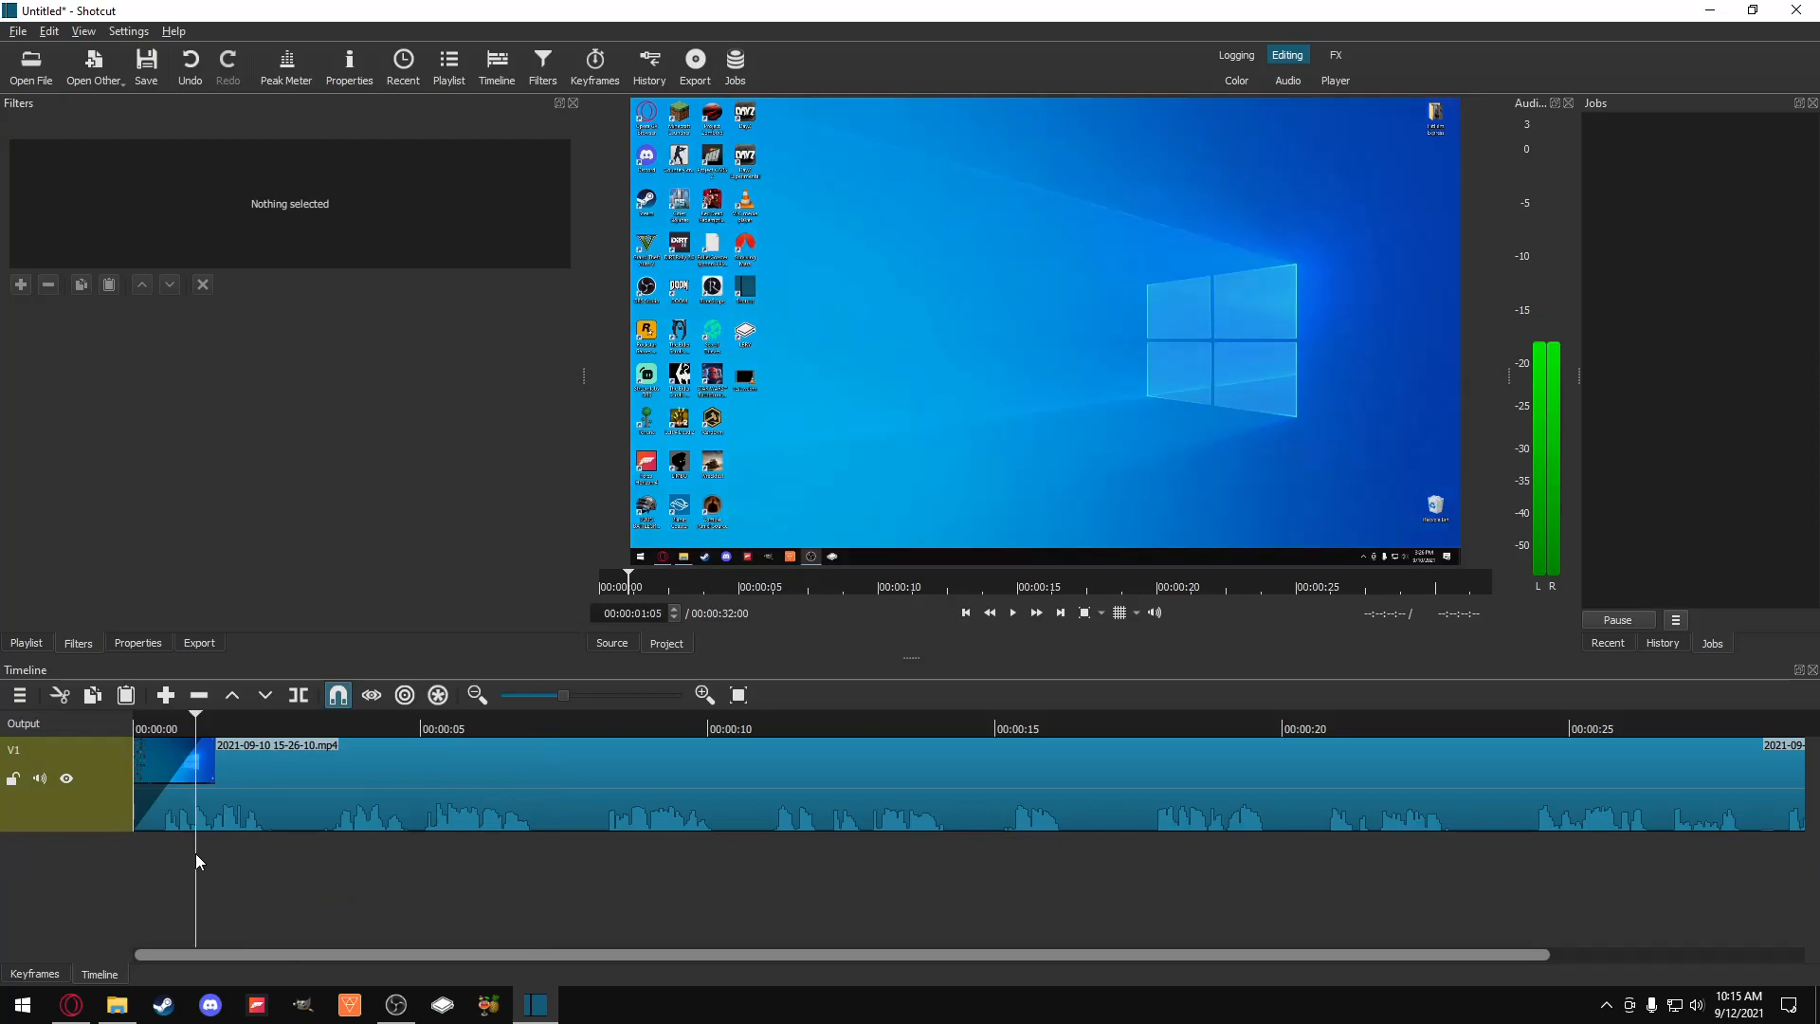
Step: Add a second video track and move the clip from V1 up to the start of V2
{"action": "left_click", "coordinate": [18, 700]}
{"action": "mouse_move", "coordinate": [113, 719]}
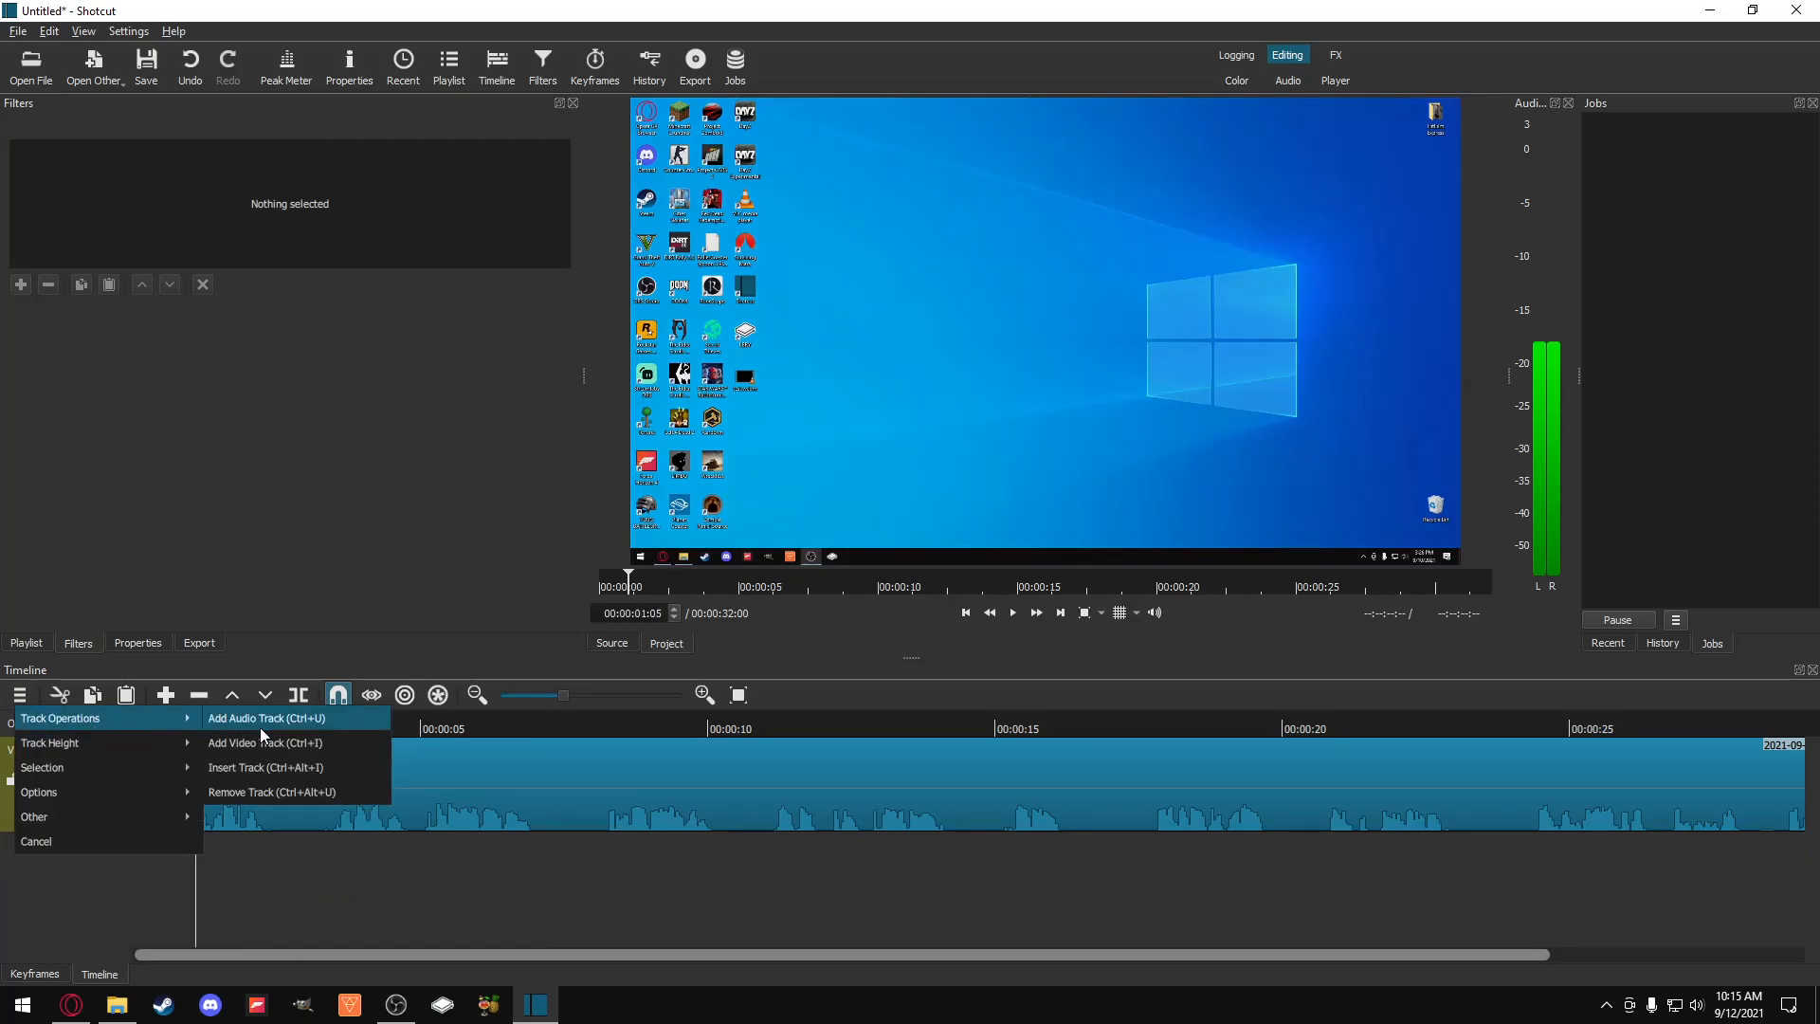
{"action": "left_click", "coordinate": [258, 742]}
{"action": "left_click_drag", "start_coordinate": [791, 656], "coordinate": [813, 569]}
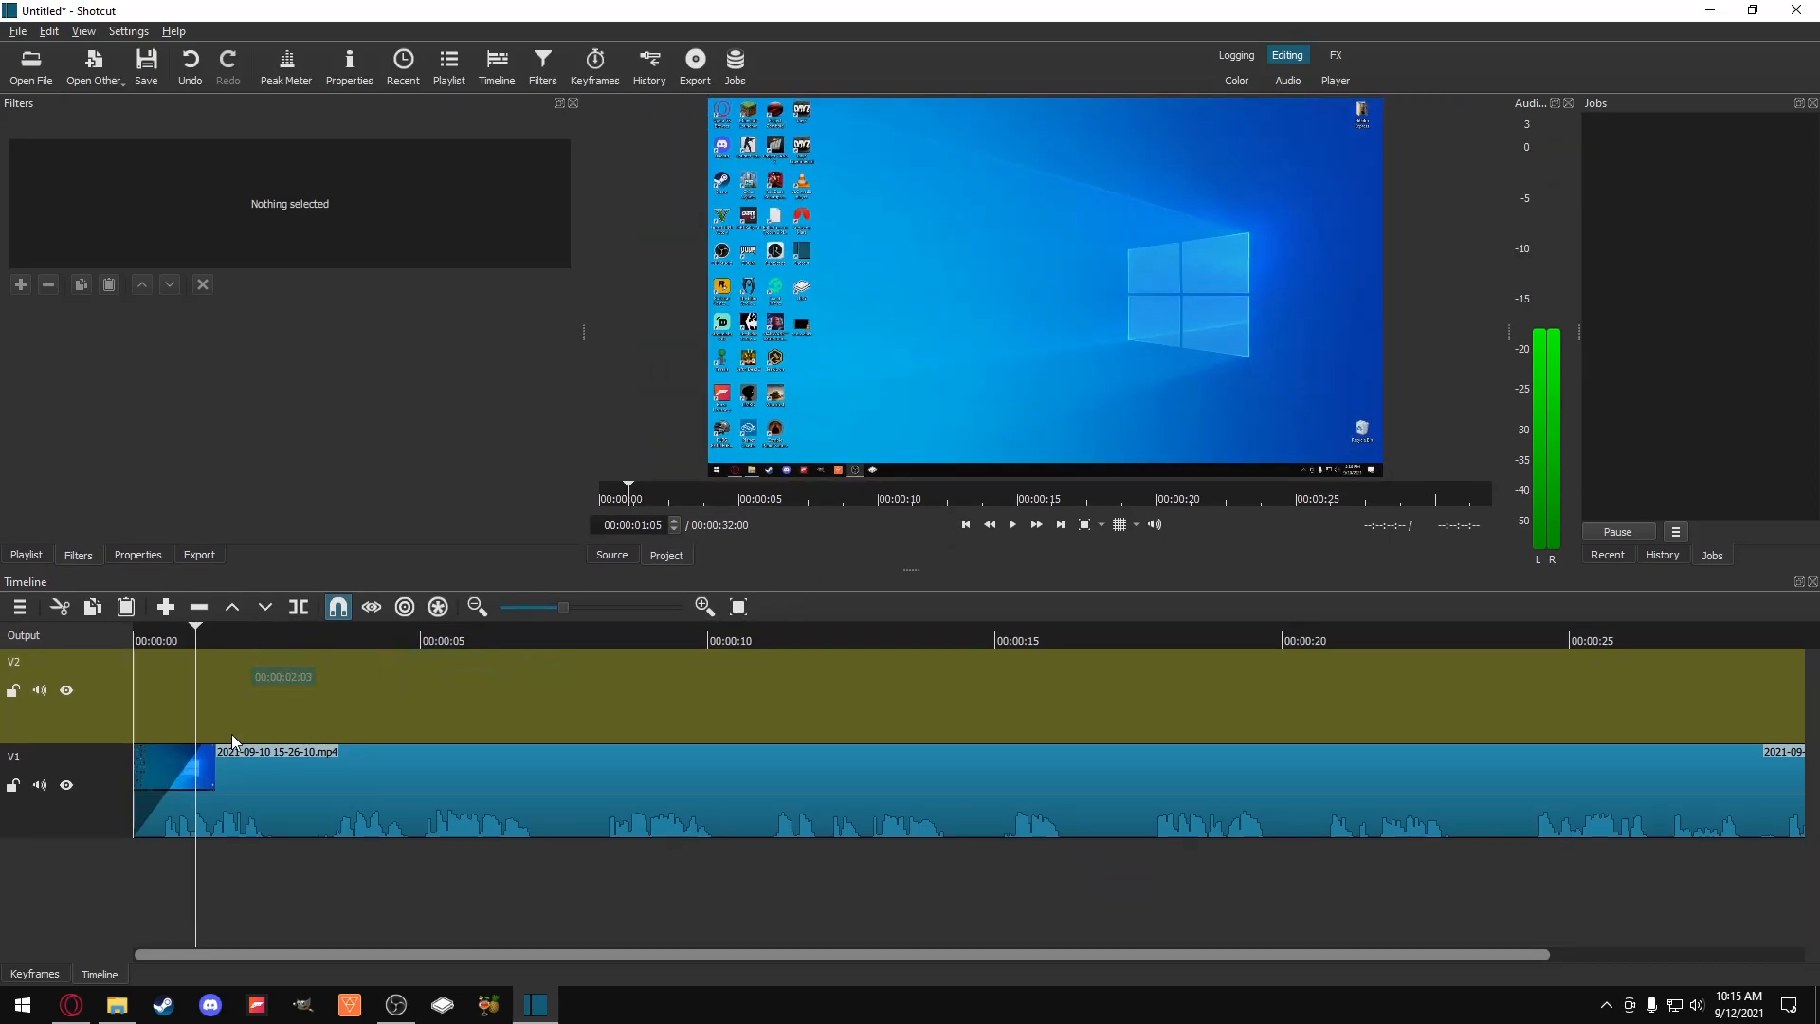
{"action": "left_click_drag", "start_coordinate": [304, 792], "coordinate": [218, 719]}
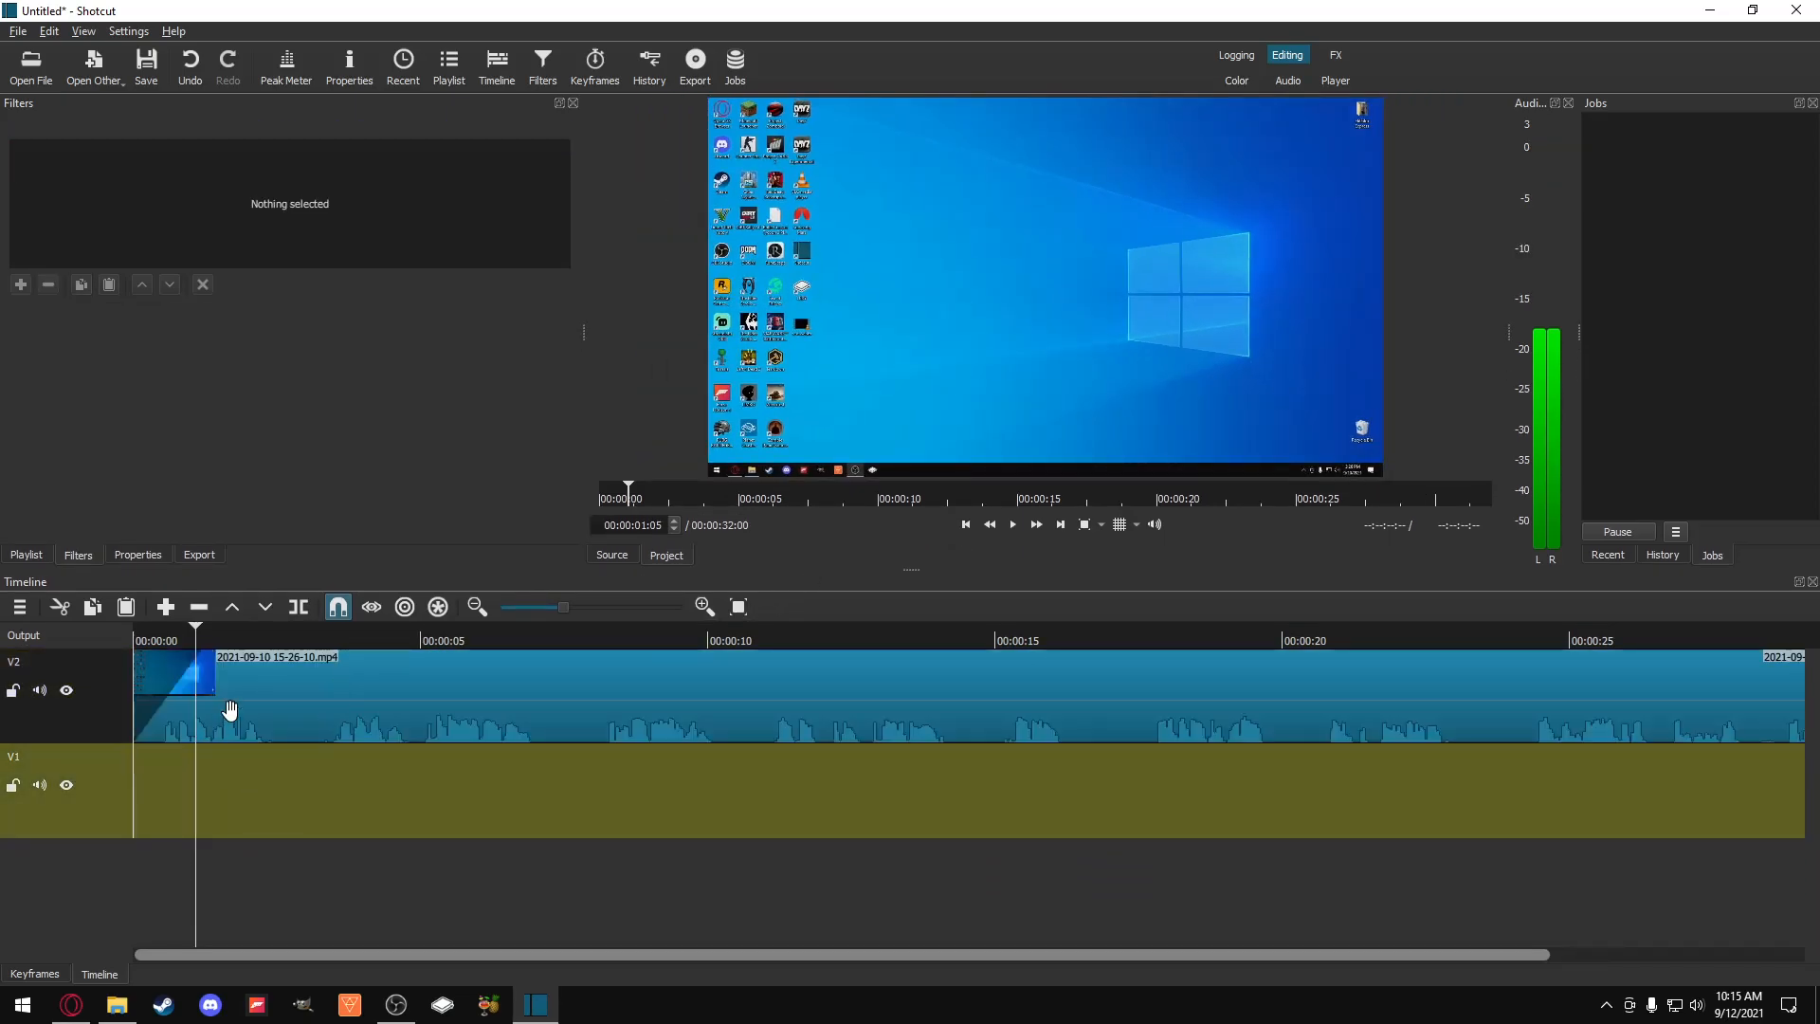
Step: Split the V2 clip at 00:00:07:00 and again at 00:00:08:03
{"action": "left_click_drag", "start_coordinate": [441, 633], "coordinate": [535, 661]}
{"action": "left_click", "coordinate": [300, 608]}
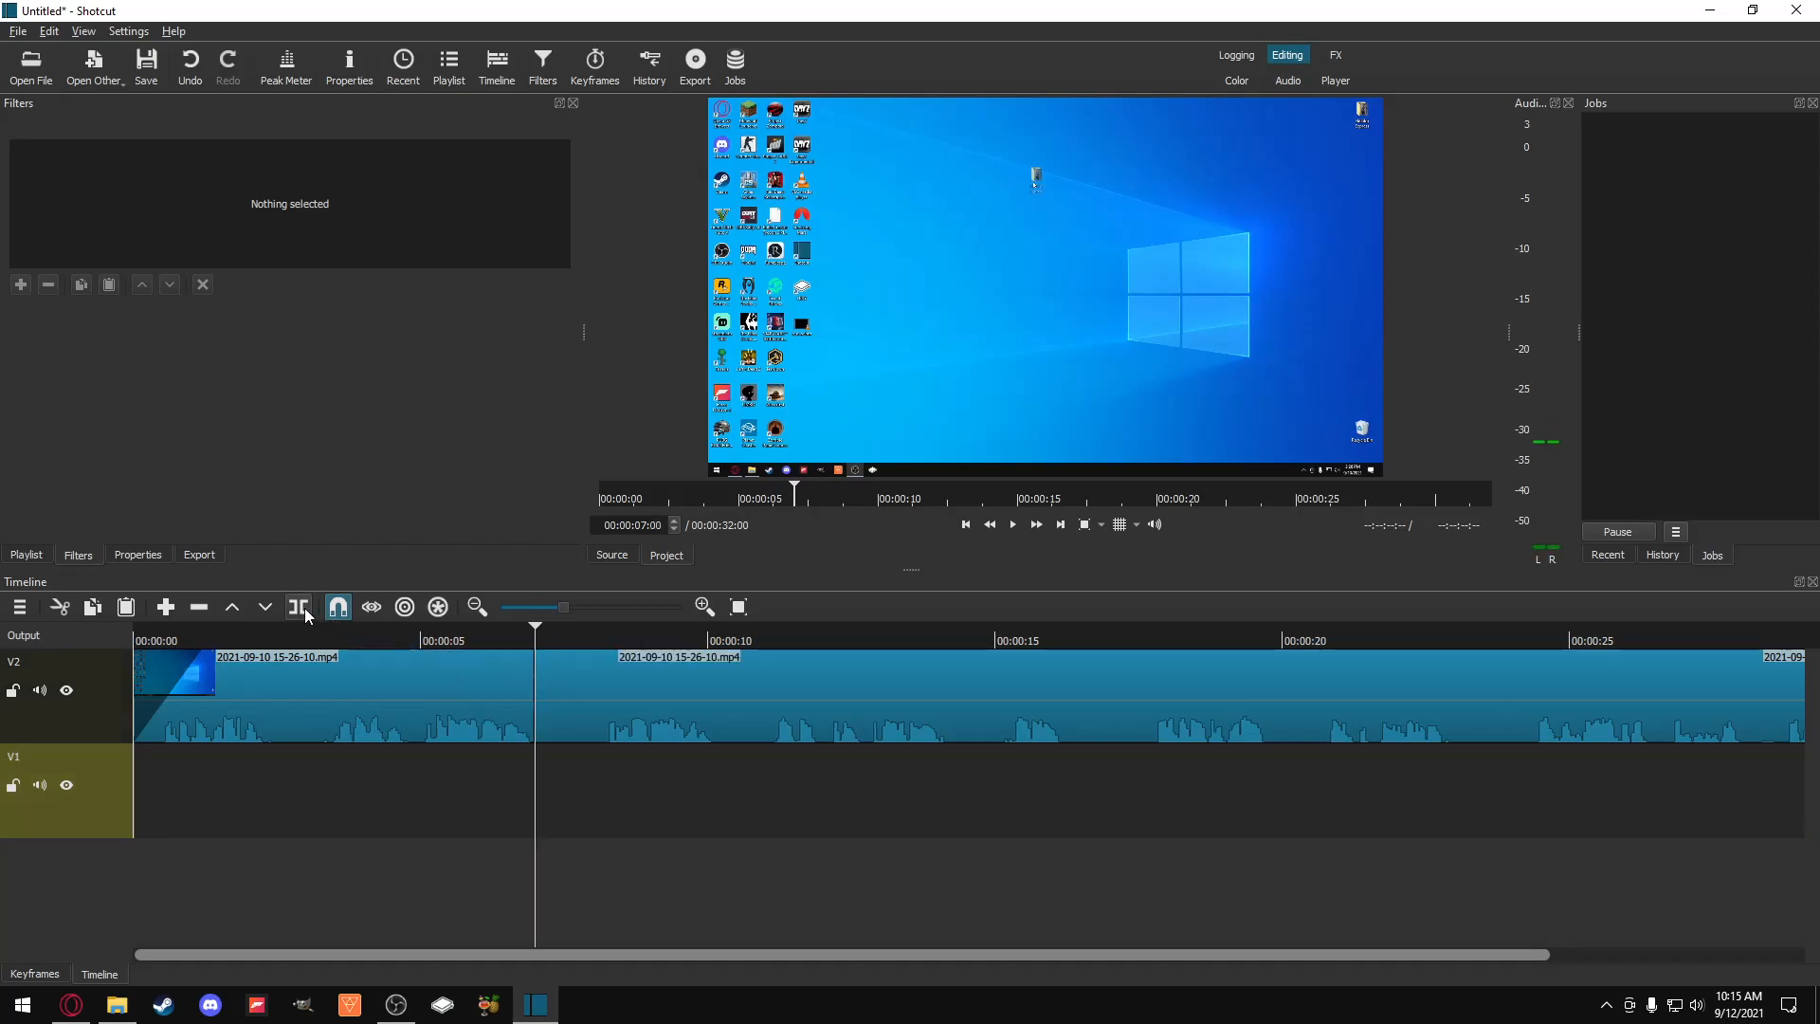
{"action": "left_click", "coordinate": [599, 650]}
{"action": "left_click", "coordinate": [599, 631]}
{"action": "left_click", "coordinate": [597, 634]}
{"action": "left_click", "coordinate": [299, 607]}
Step: Remove the short middle segment and move the last segment down to V1 so it overlaps the end of the V2 clip
{"action": "left_click", "coordinate": [559, 724]}
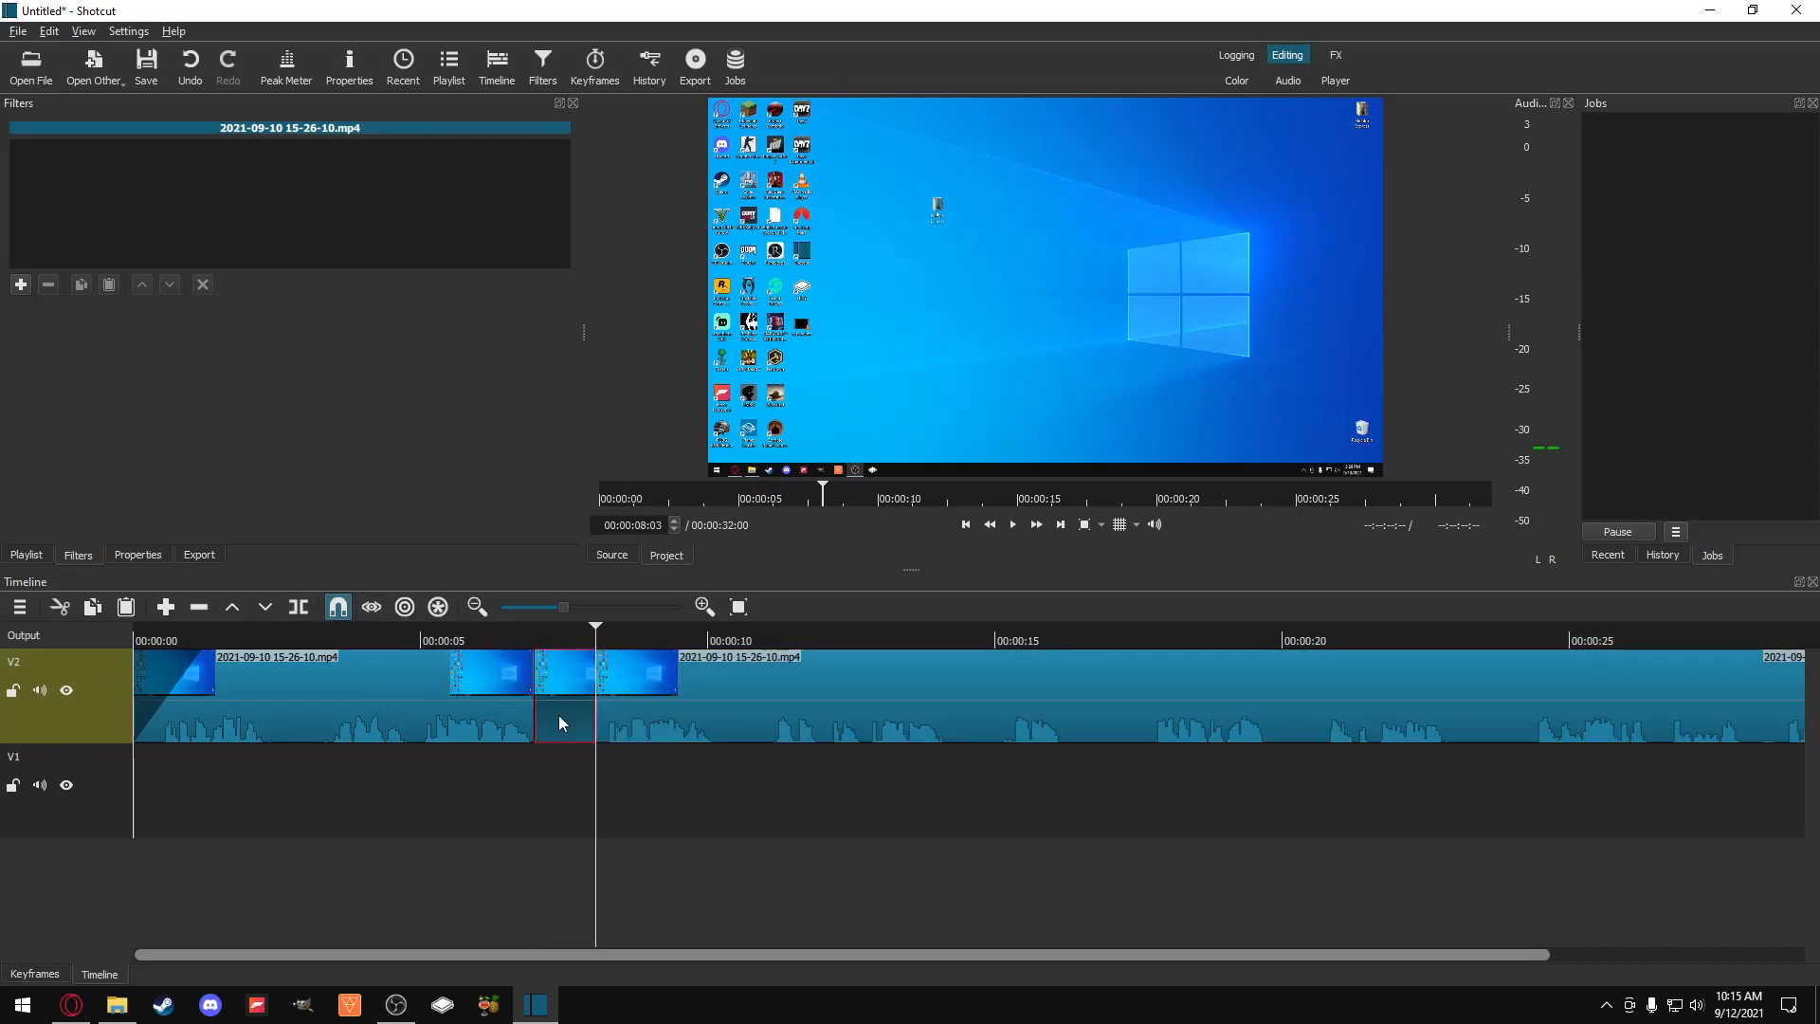
{"action": "key", "text": "z"}
{"action": "left_click_drag", "start_coordinate": [743, 683], "coordinate": [587, 824]}
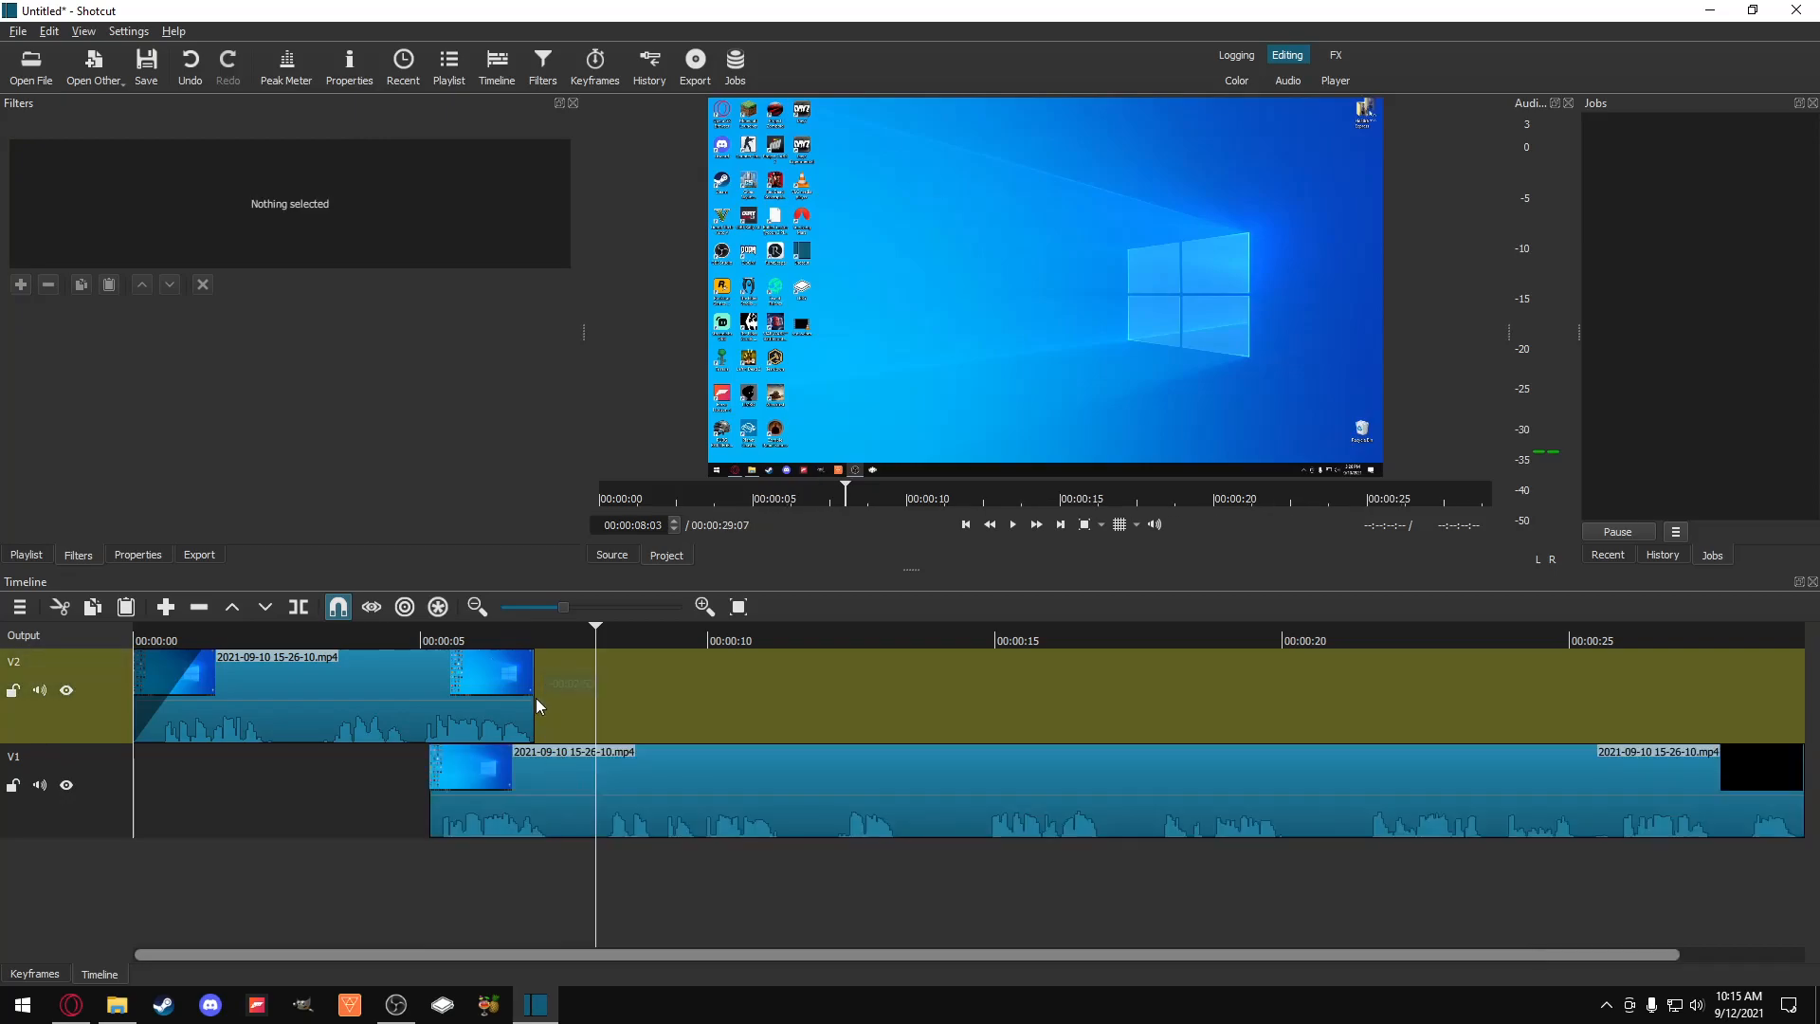
Step: Add a Fade Out Video filter to the clip on V2
{"action": "left_click", "coordinate": [434, 679]}
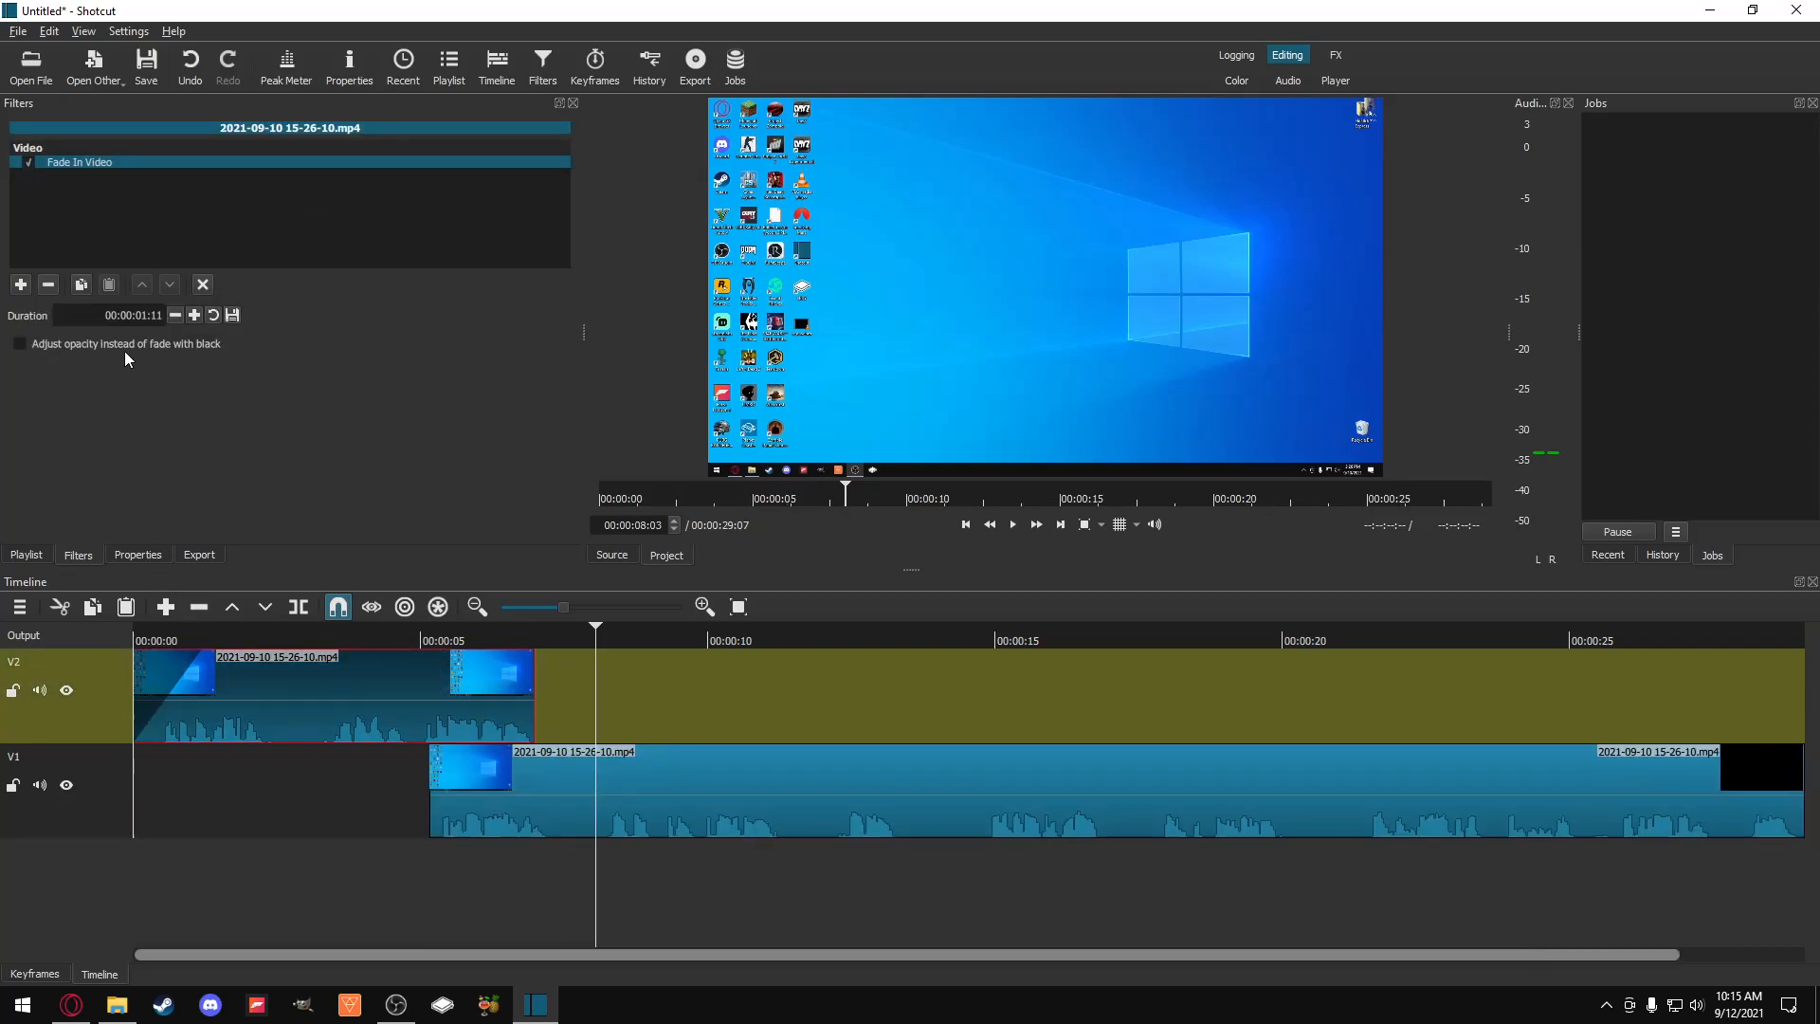
{"action": "left_click", "coordinate": [20, 284]}
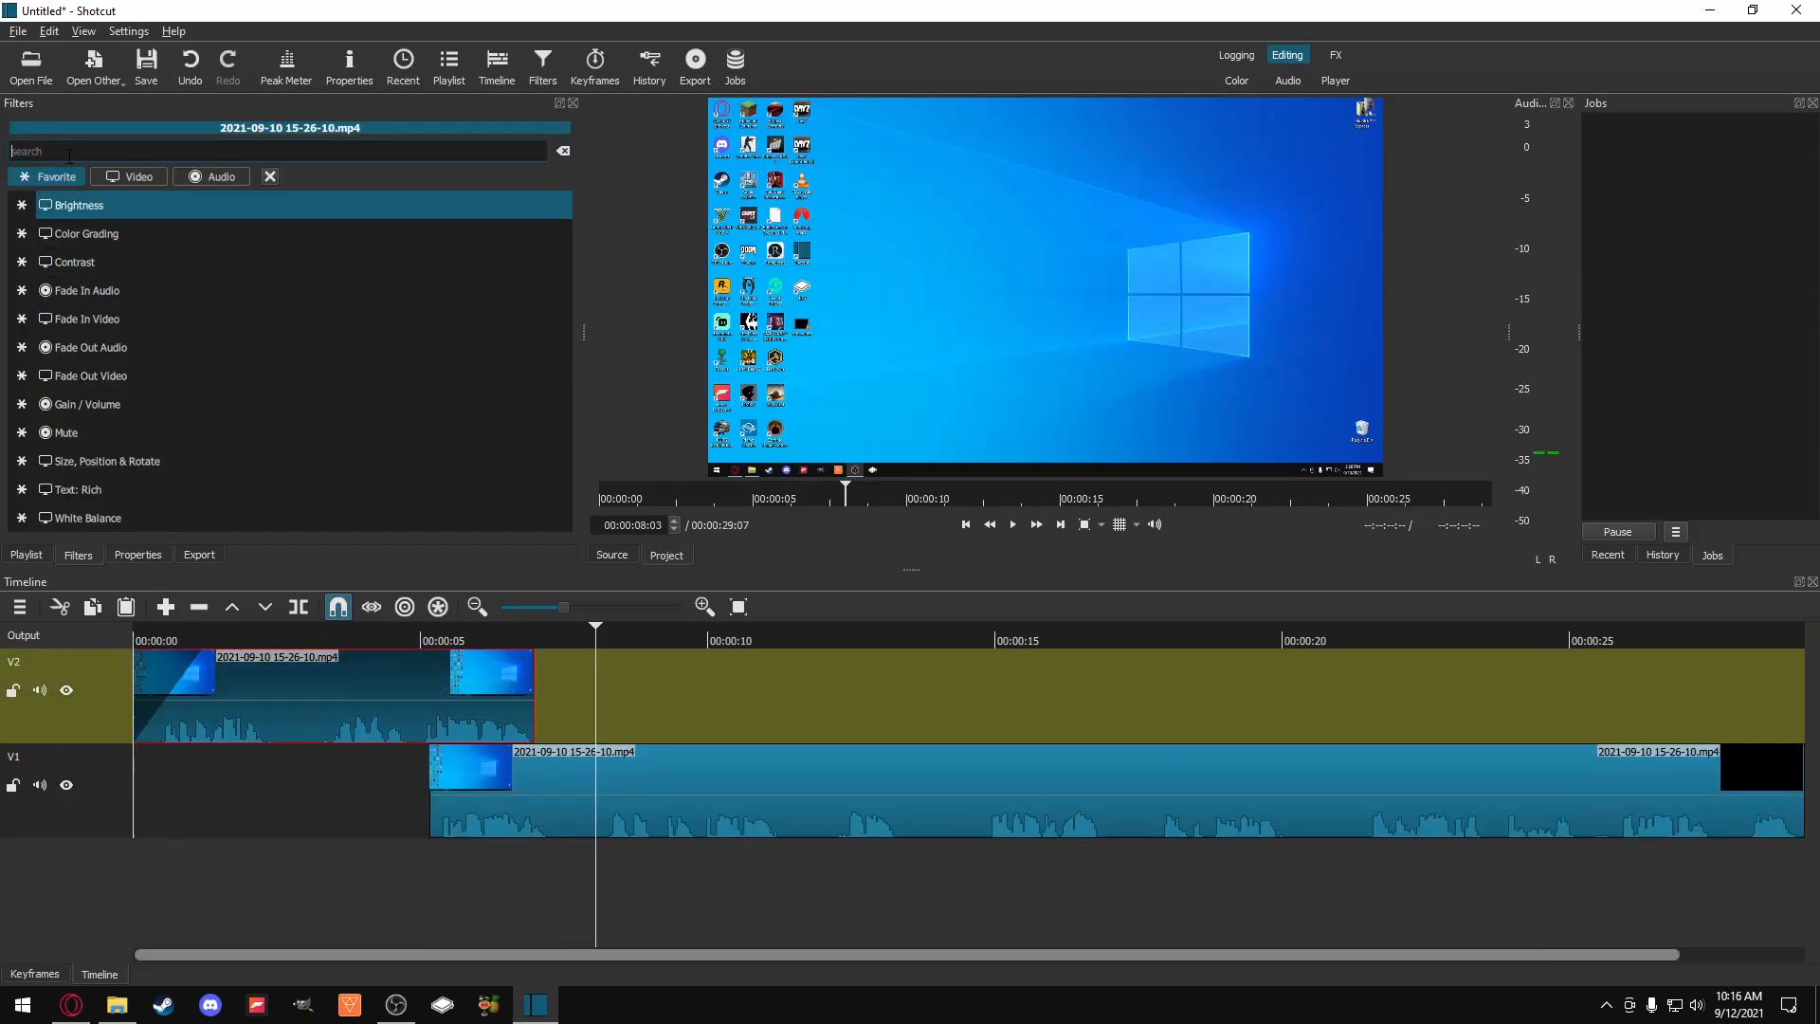
{"action": "type", "text": "fade"}
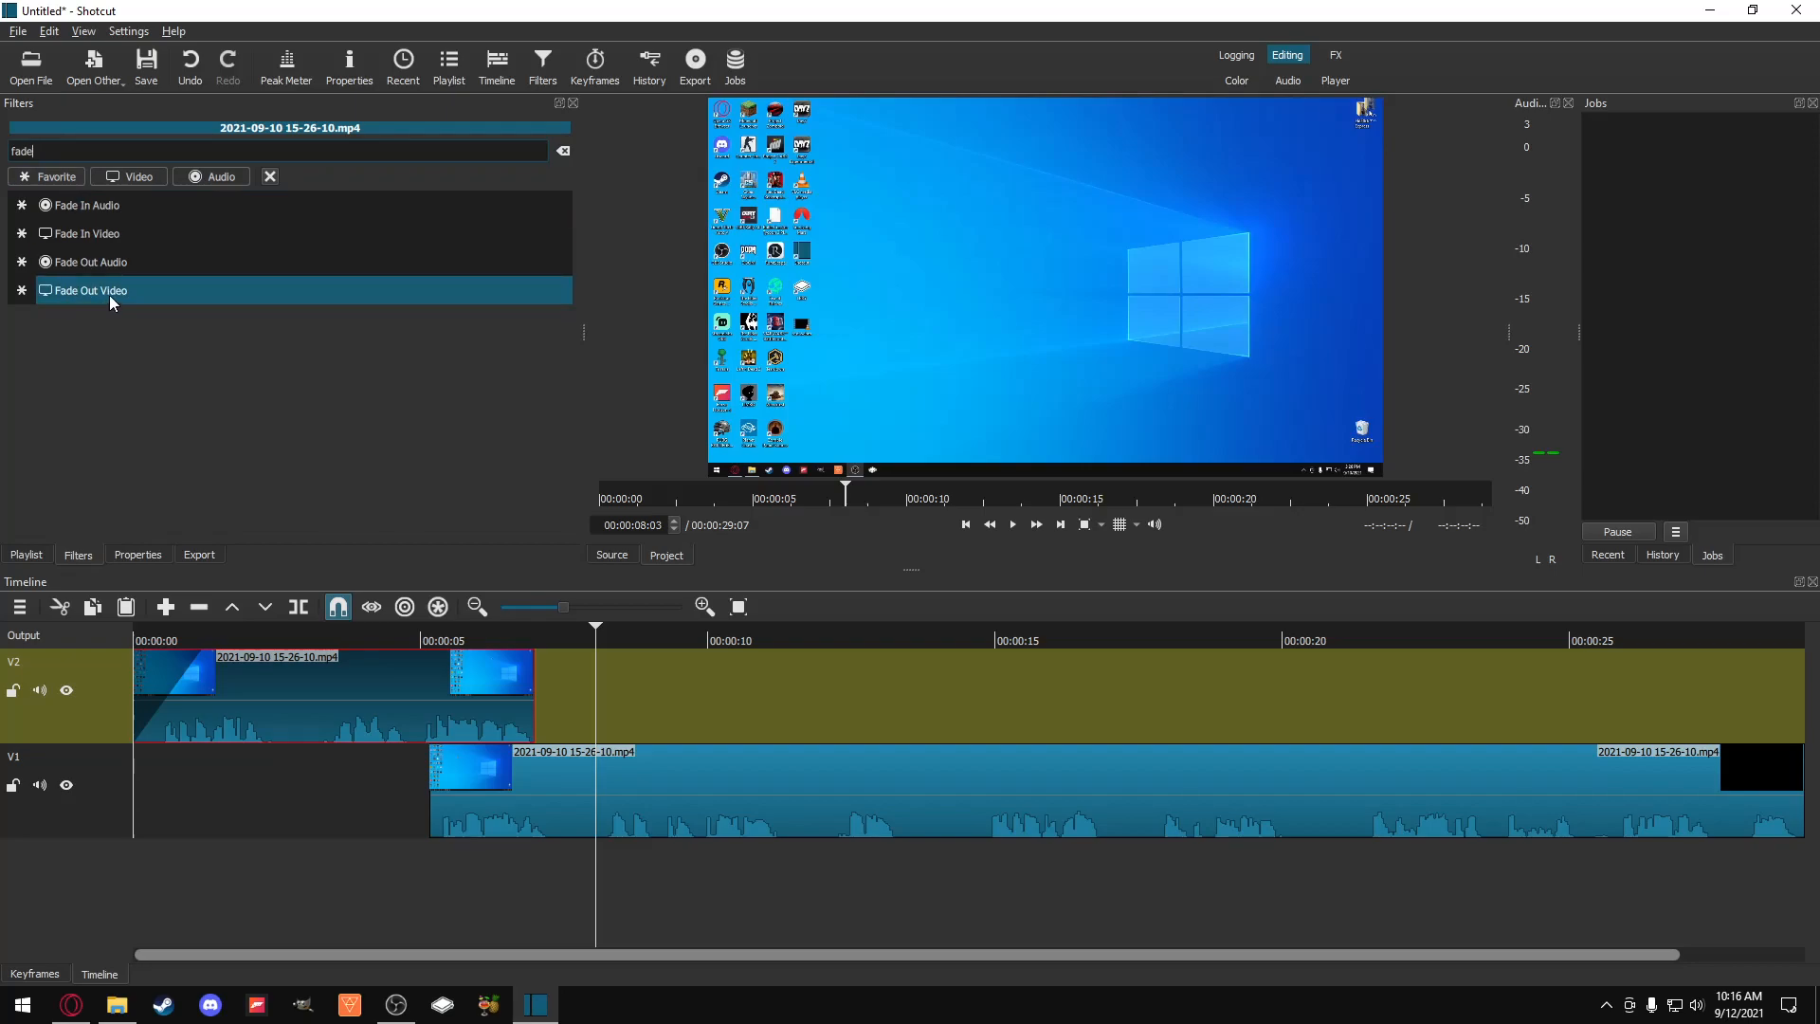
{"action": "left_click", "coordinate": [110, 290]}
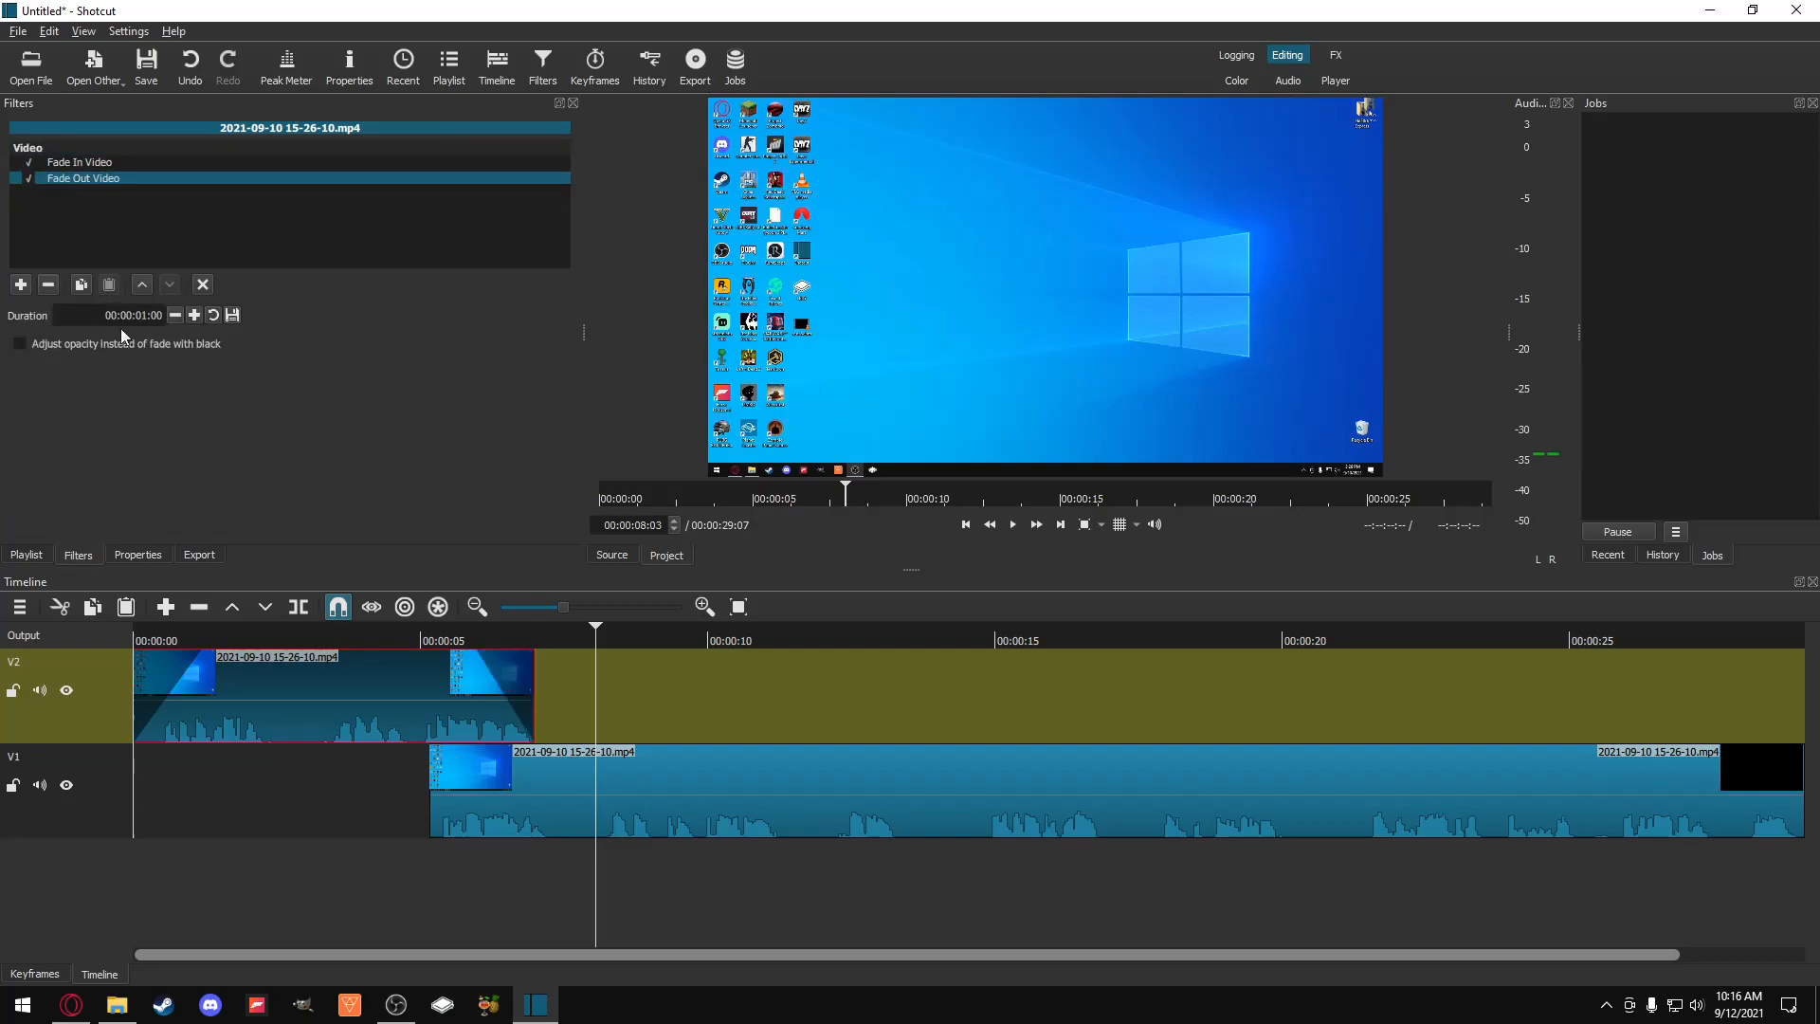
Step: Set the Fade Out Video duration to 00:00:02:00
{"action": "left_click", "coordinate": [194, 316]}
{"action": "left_click", "coordinate": [194, 316]}
{"action": "left_click", "coordinate": [193, 316]}
{"action": "left_click", "coordinate": [193, 315]}
{"action": "left_click", "coordinate": [193, 316]}
{"action": "left_click", "coordinate": [148, 314]}
{"action": "key", "text": "Home"}
{"action": "key", "text": "BackSpace"}
{"action": "type", "text": "0"}
{"action": "key", "text": "BackSpace"}
{"action": "type", "text": "2"}
{"action": "key", "text": "Return"}
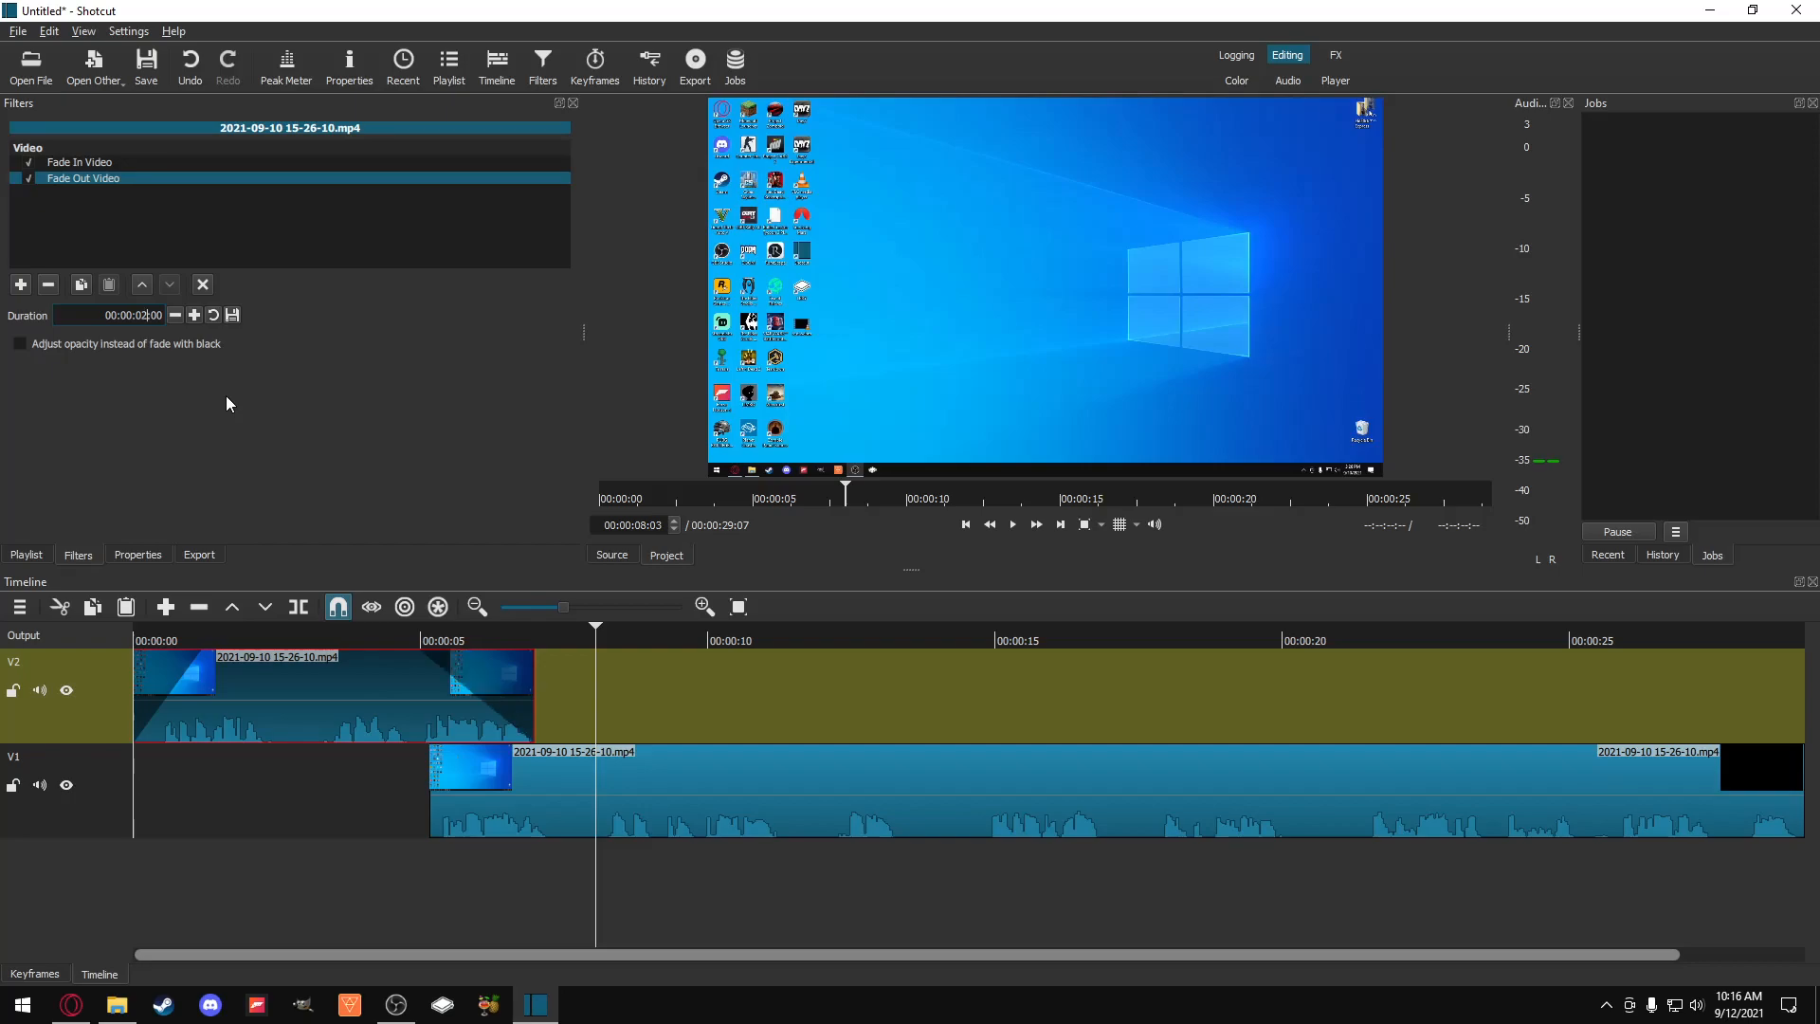
Step: Shift the V1 clip to start at about 00:00:05 and make the V2 clip's Fade Out Video adjust opacity instead of fading with black
{"action": "left_click_drag", "start_coordinate": [684, 762], "coordinate": [676, 775]}
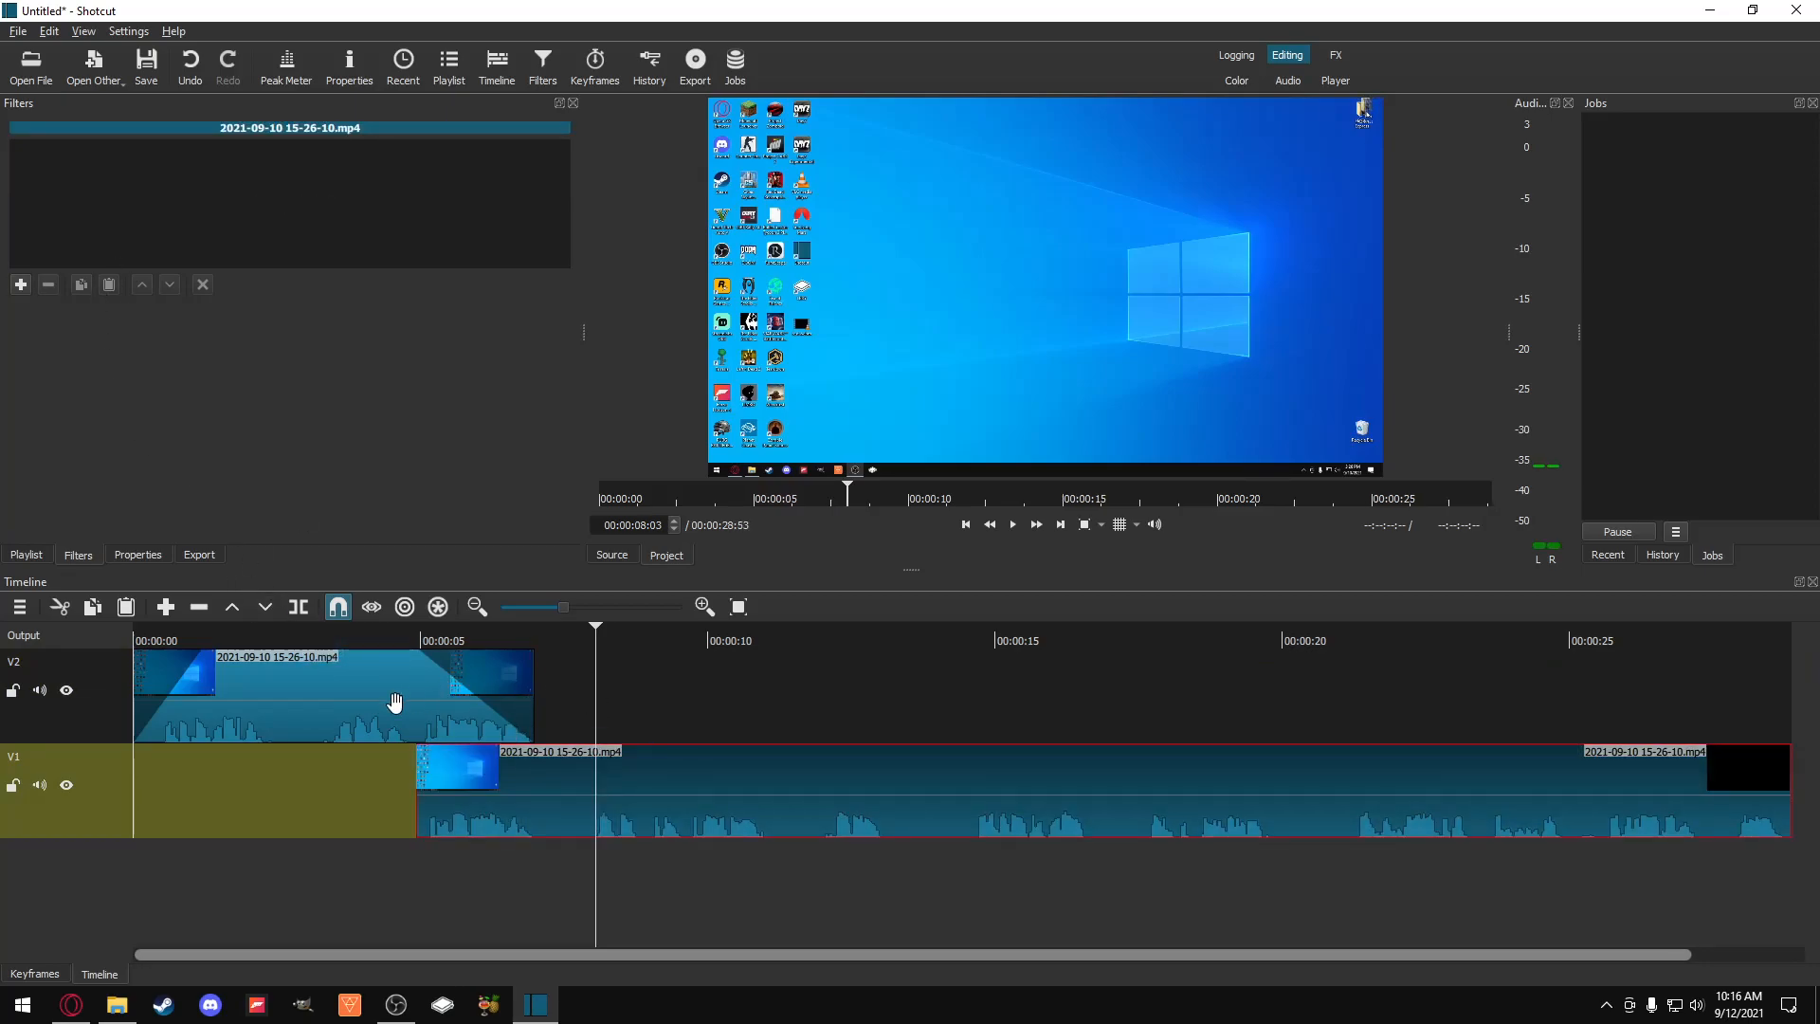
{"action": "left_click", "coordinate": [307, 669]}
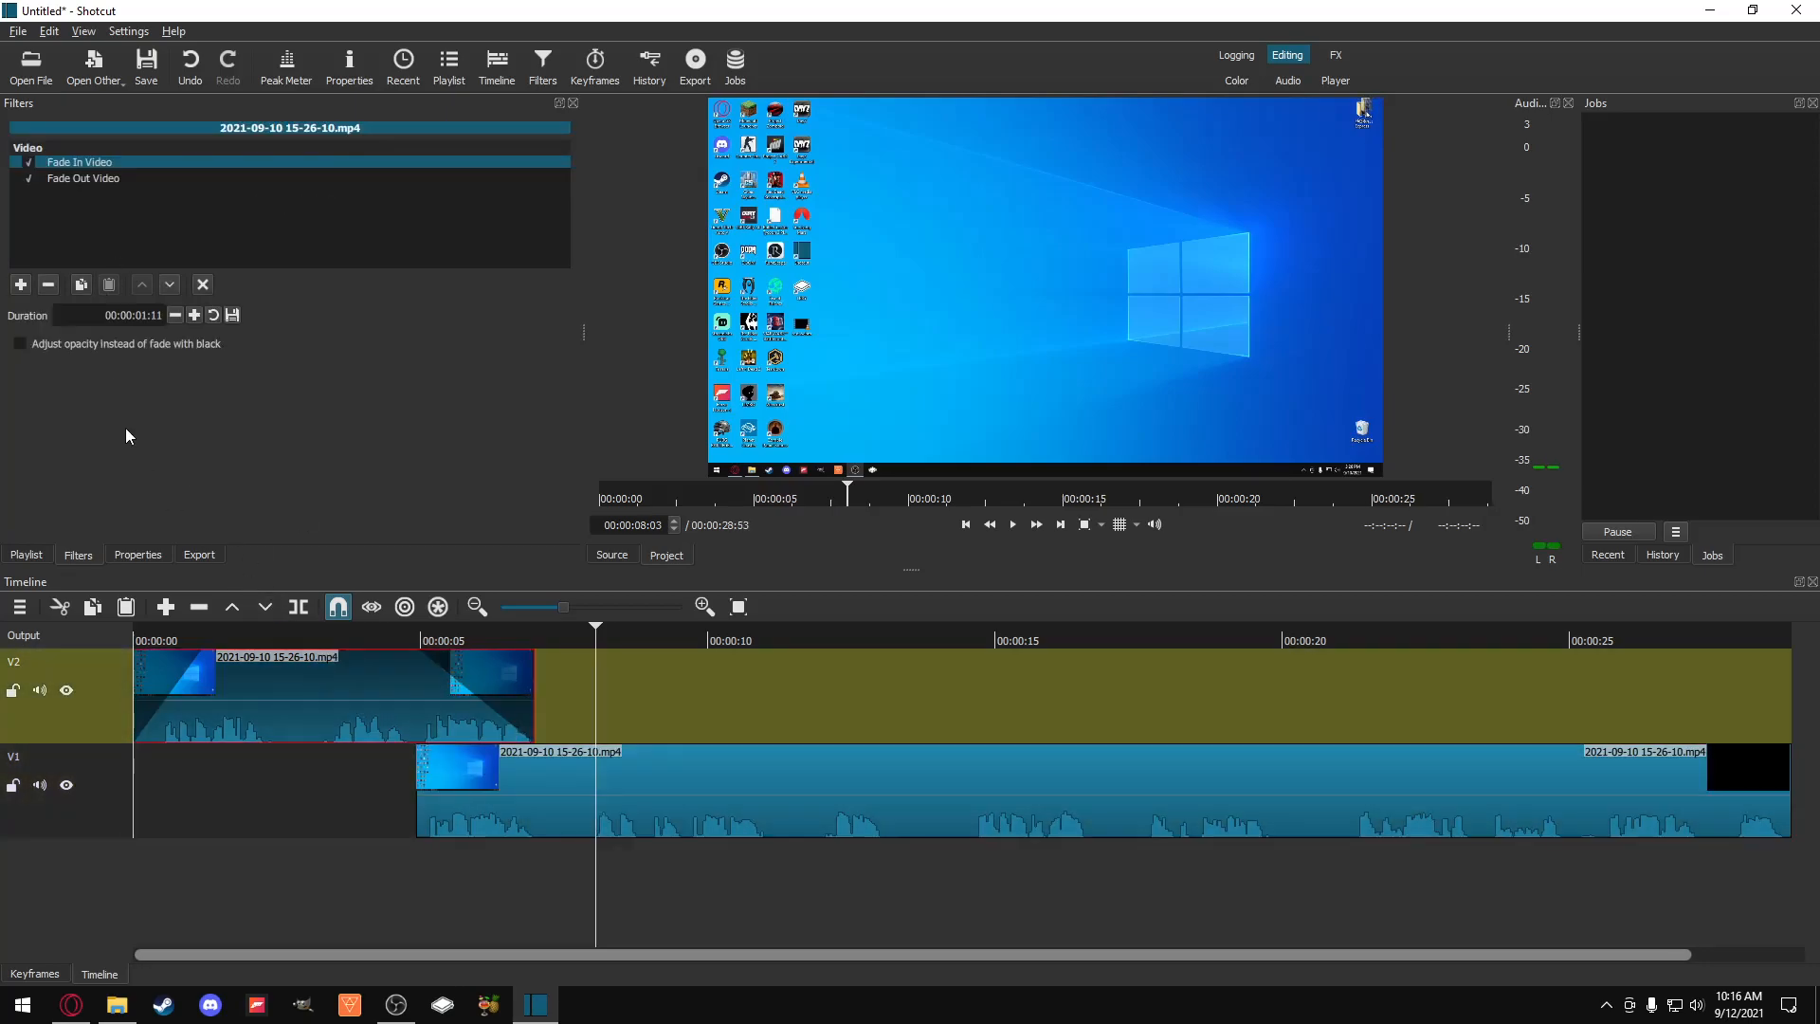
{"action": "left_click", "coordinate": [98, 177]}
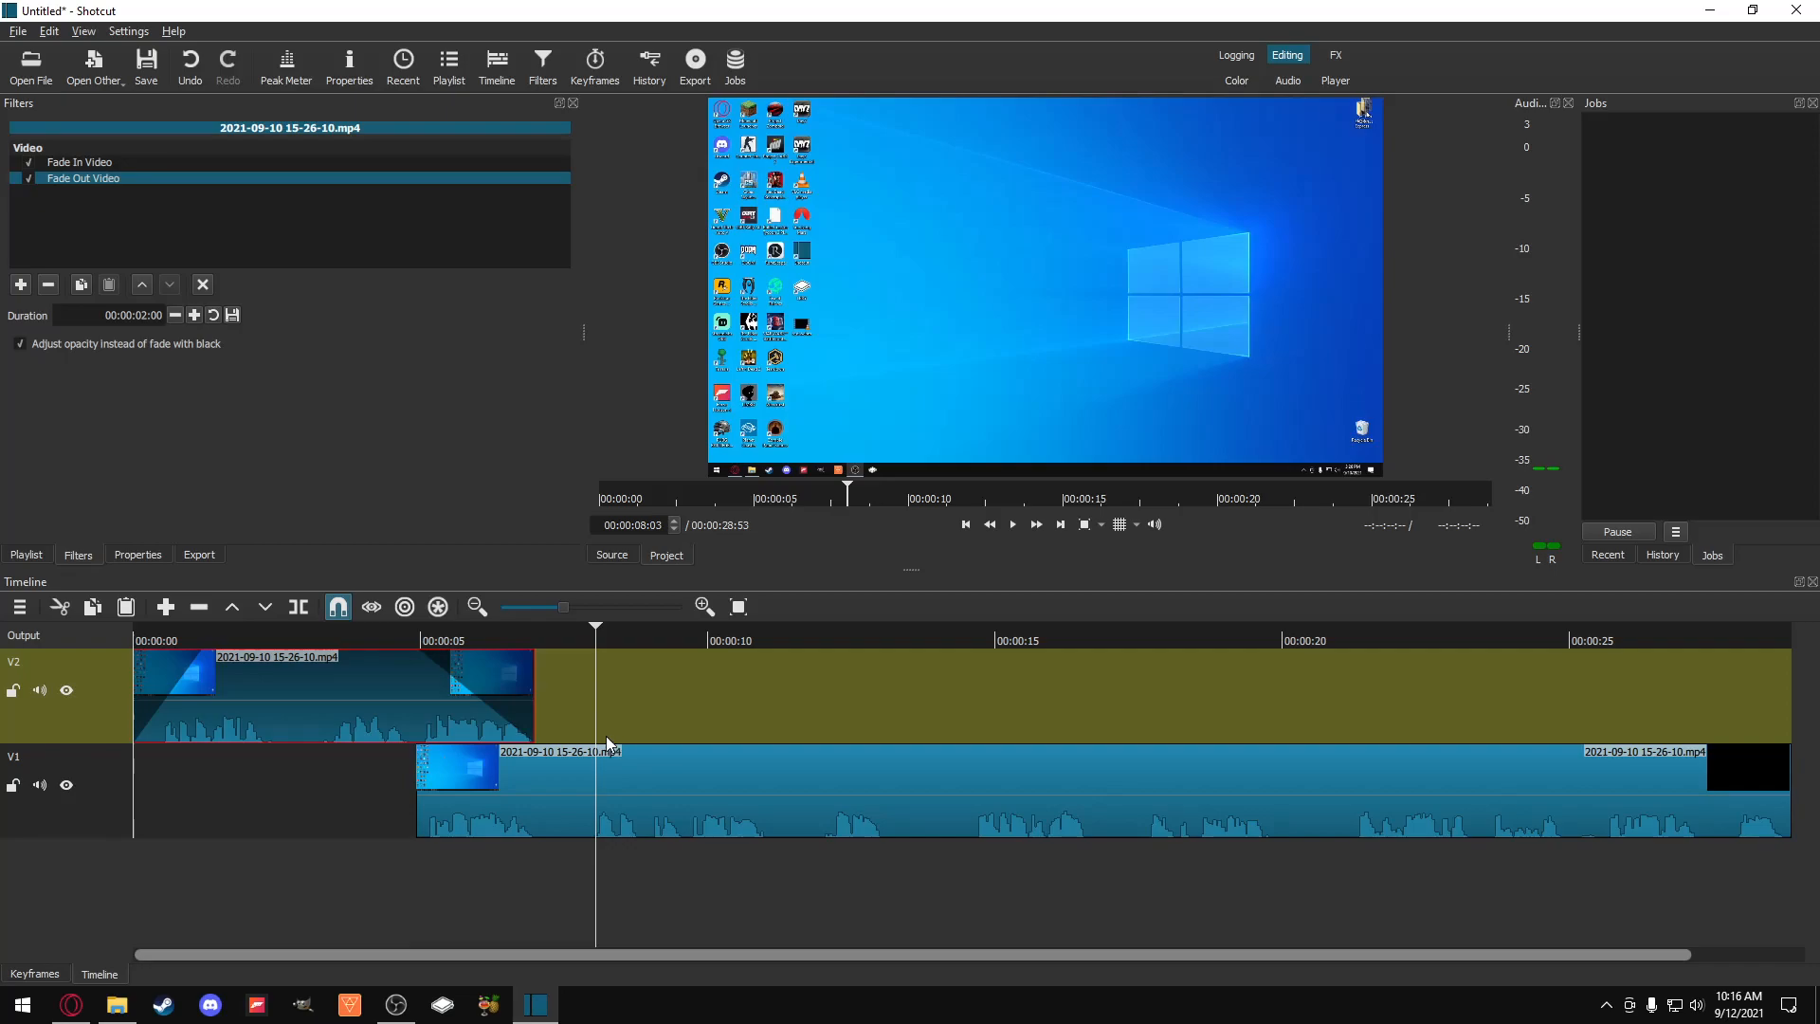
Step: Add a Fade In Video filter to the clip on V1
{"action": "left_click", "coordinate": [611, 786]}
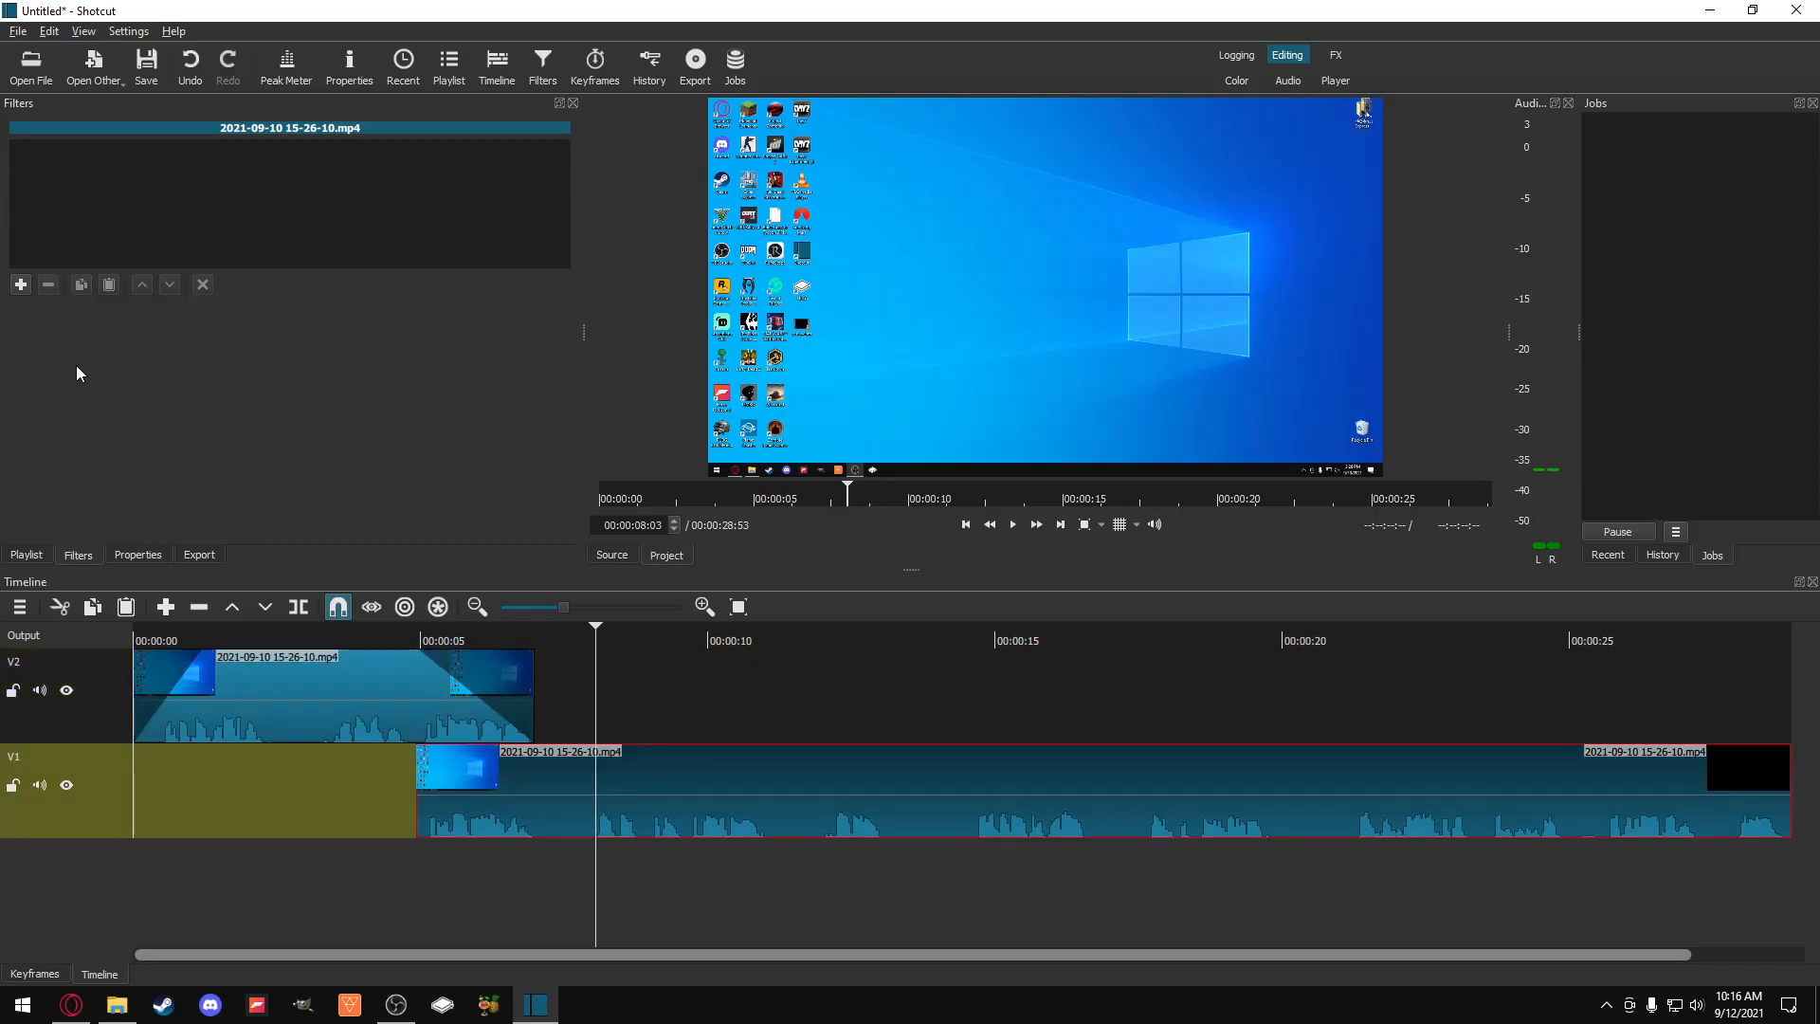
{"action": "left_click", "coordinate": [23, 286]}
{"action": "type", "text": "fqa"}
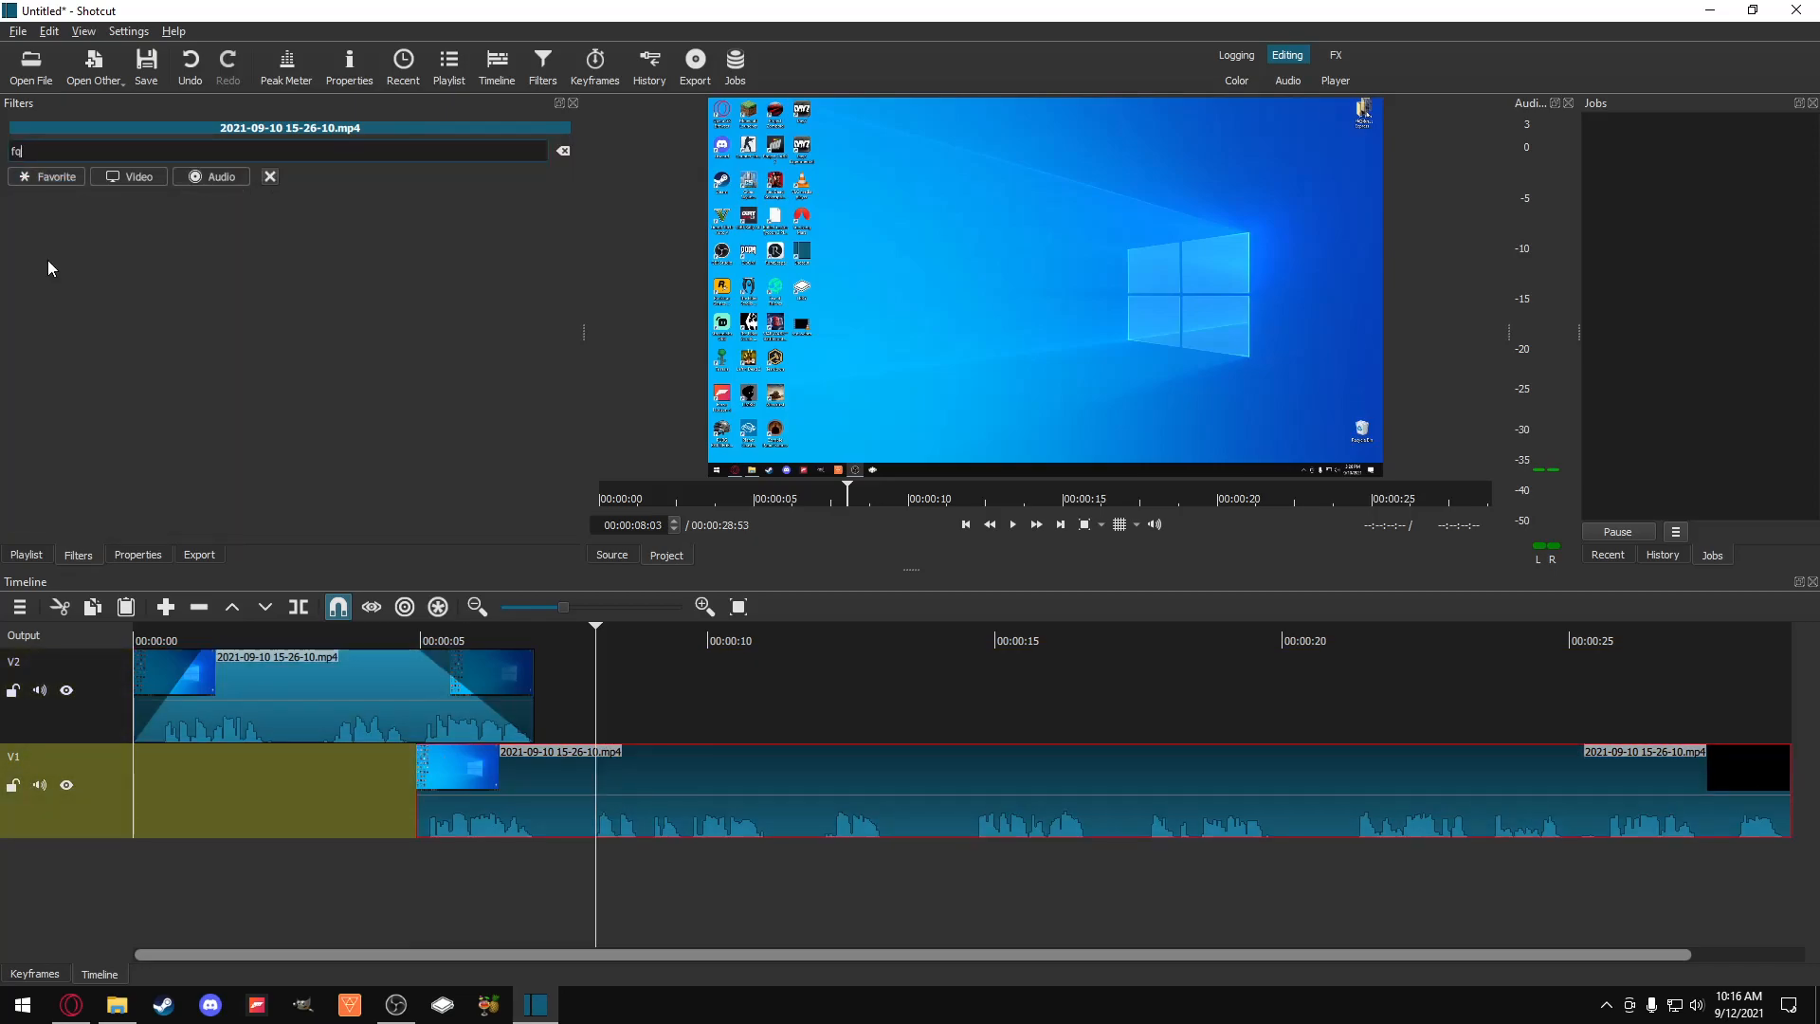
{"action": "key", "text": "BackSpace"}
{"action": "key", "text": "BackSpace"}
{"action": "type", "text": "ade"}
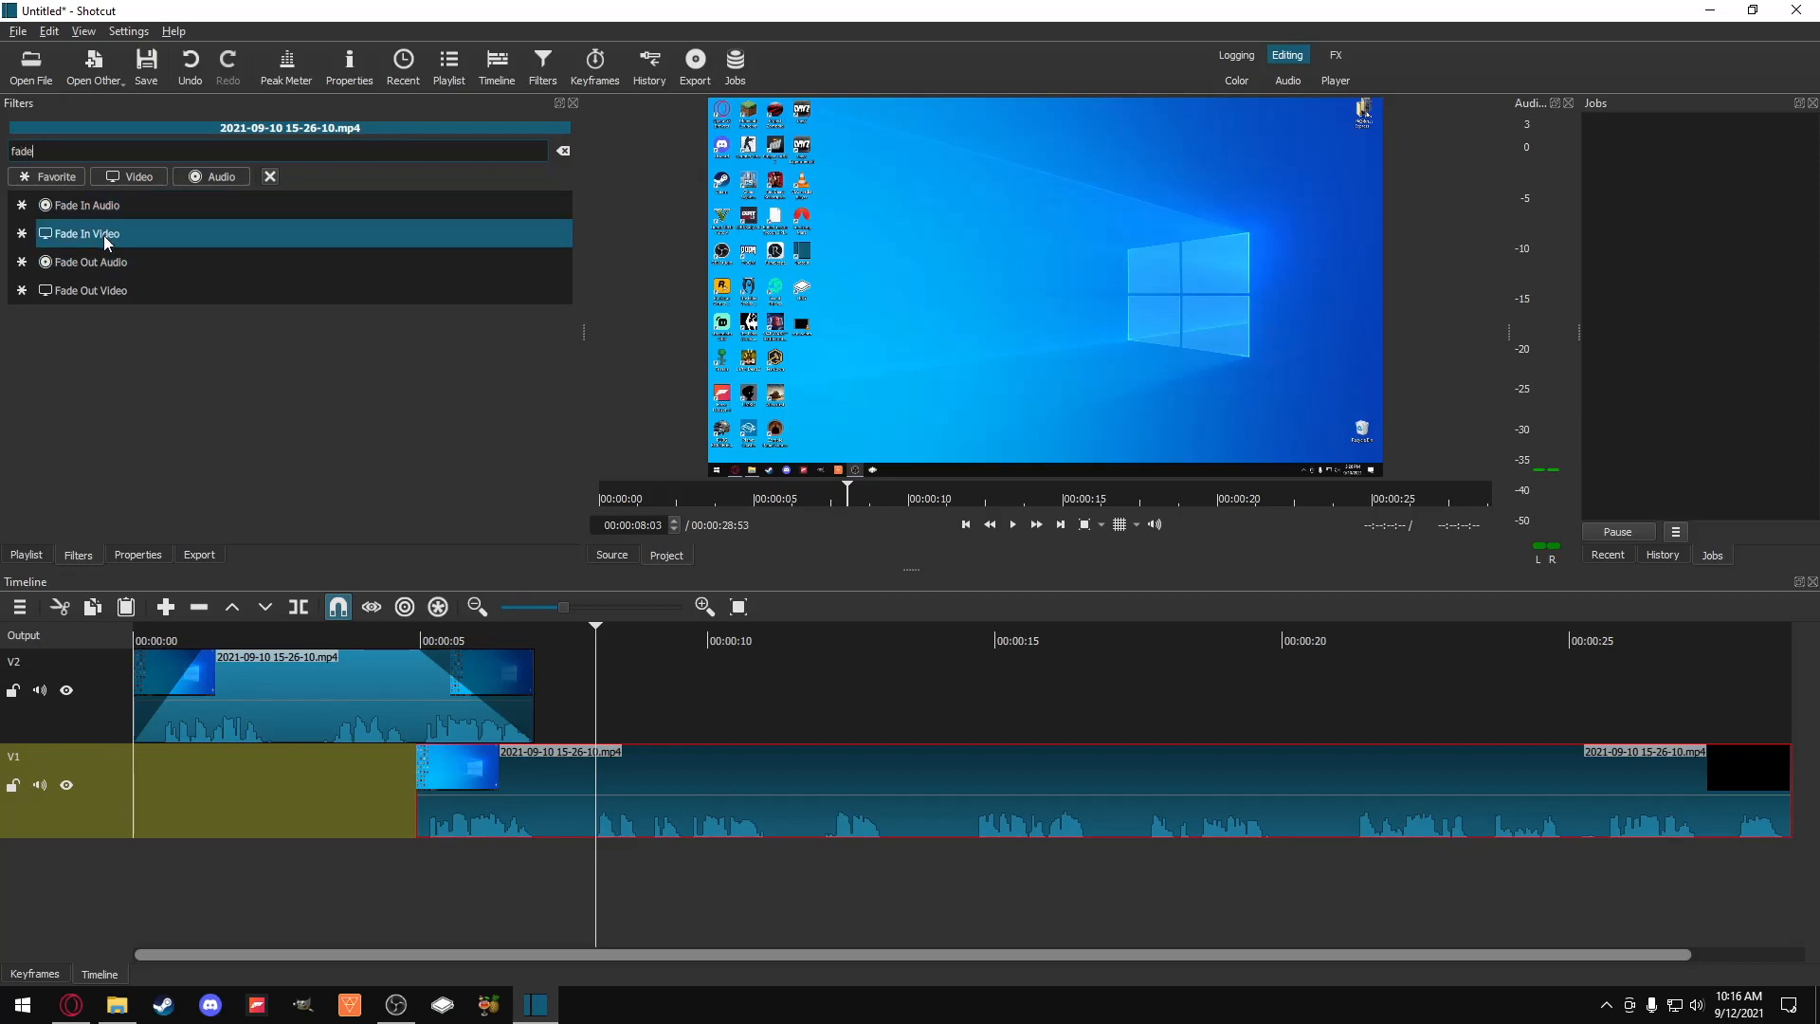
{"action": "left_click", "coordinate": [104, 235]}
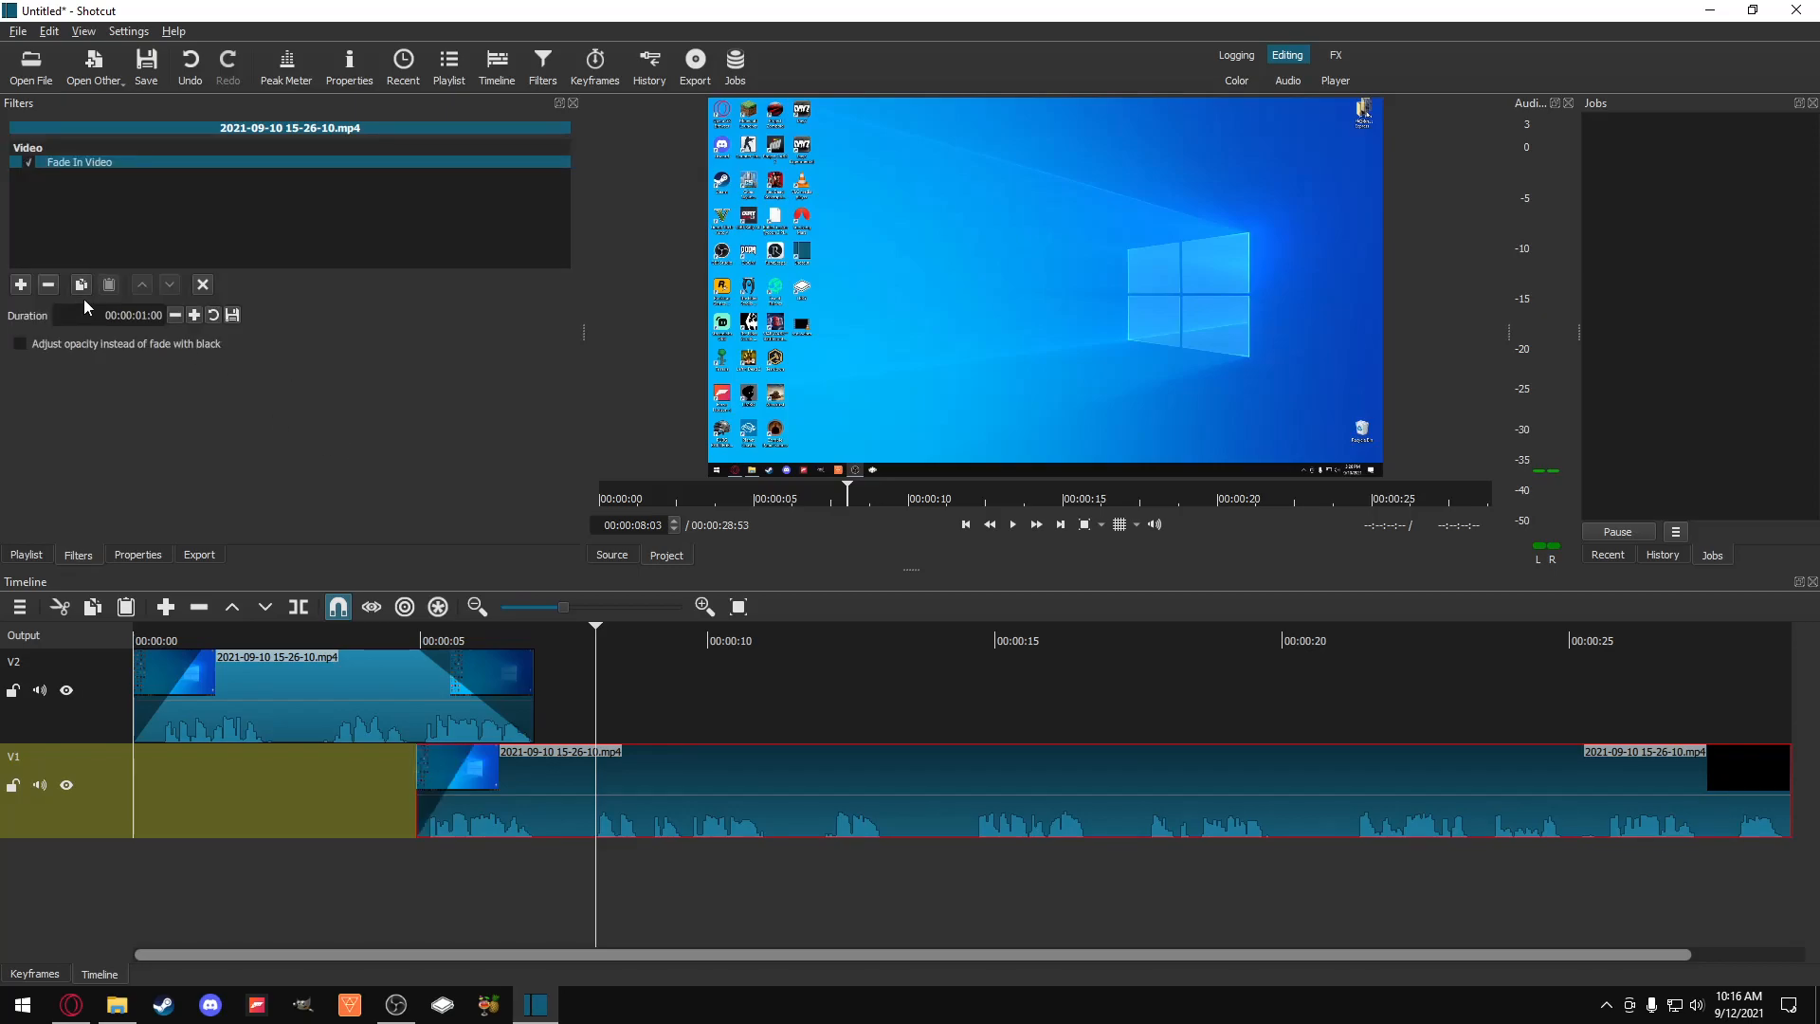
Step: Set the V1 clip's Fade In Video duration to 00:00:02:00 and make it adjust opacity instead of fading with black
{"action": "left_click", "coordinate": [143, 315]}
{"action": "key", "text": "Right"}
{"action": "key", "text": "Return"}
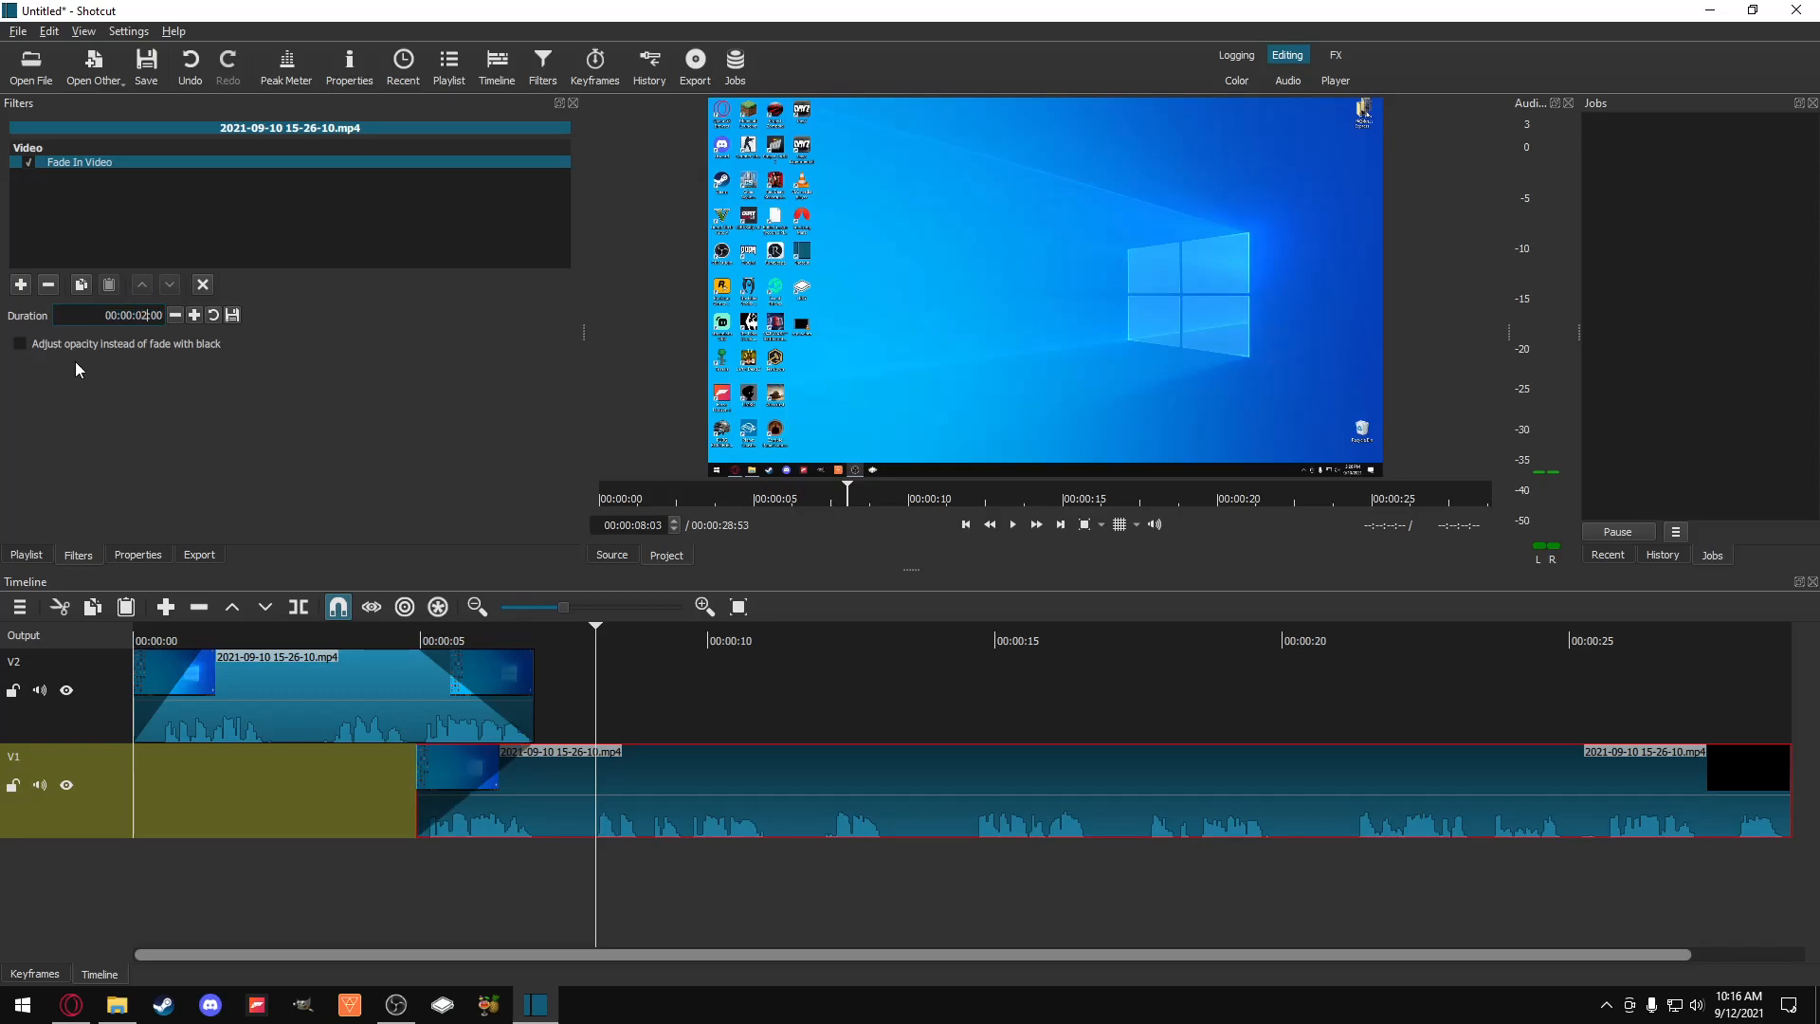
{"action": "left_click", "coordinate": [27, 343]}
Step: Play through the overlap of the two clips to review the crossfade, and select the V2 clip to check its filters
{"action": "left_click", "coordinate": [296, 637]}
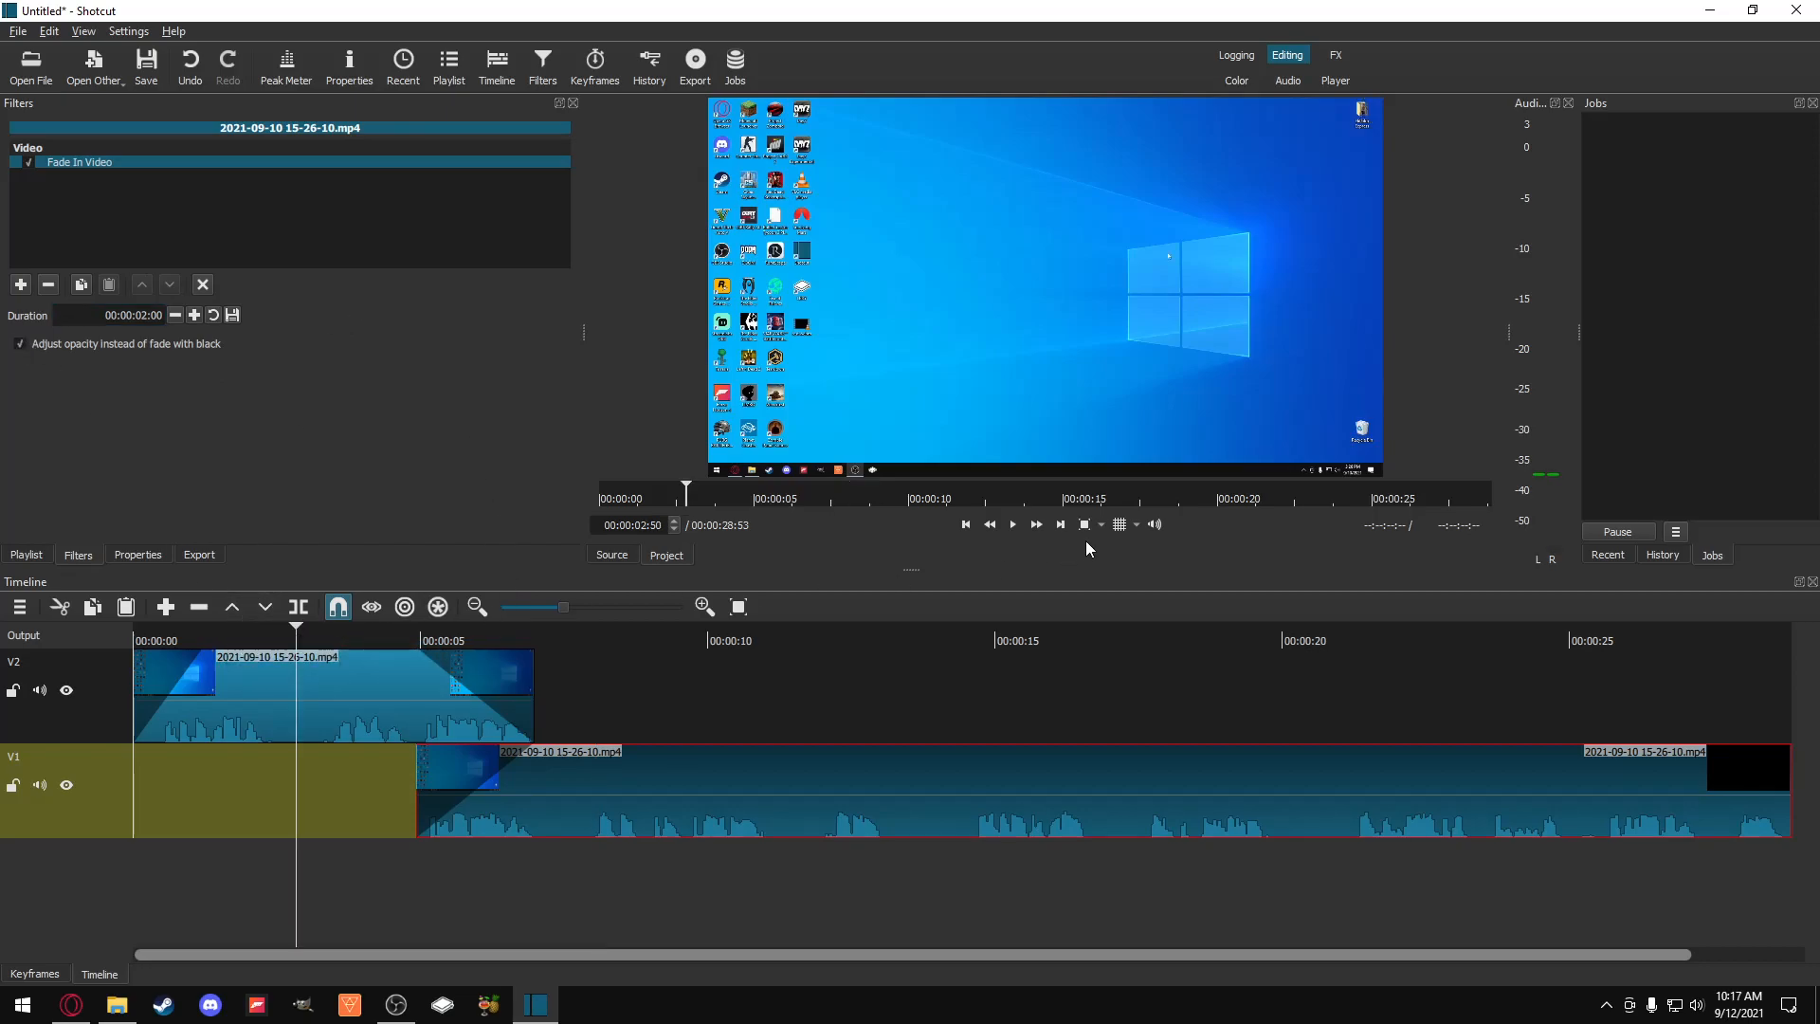
{"action": "left_click", "coordinate": [1011, 528]}
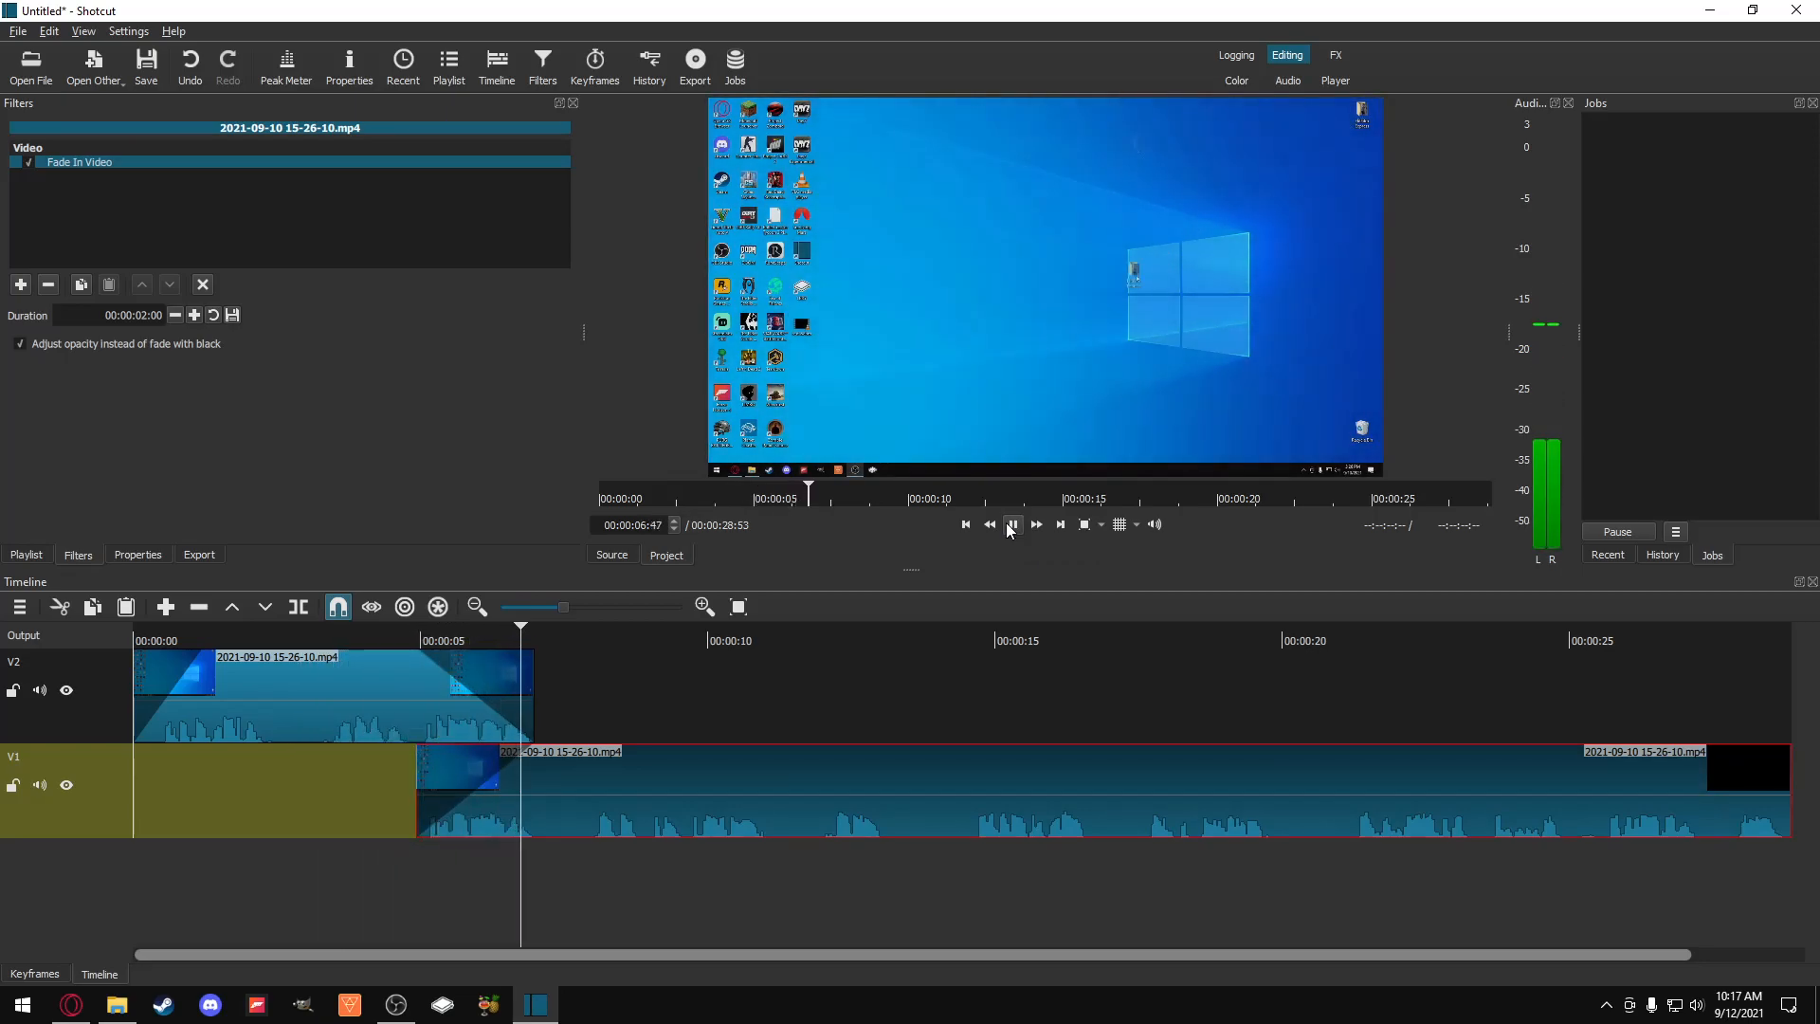
{"action": "left_click", "coordinate": [1013, 526]}
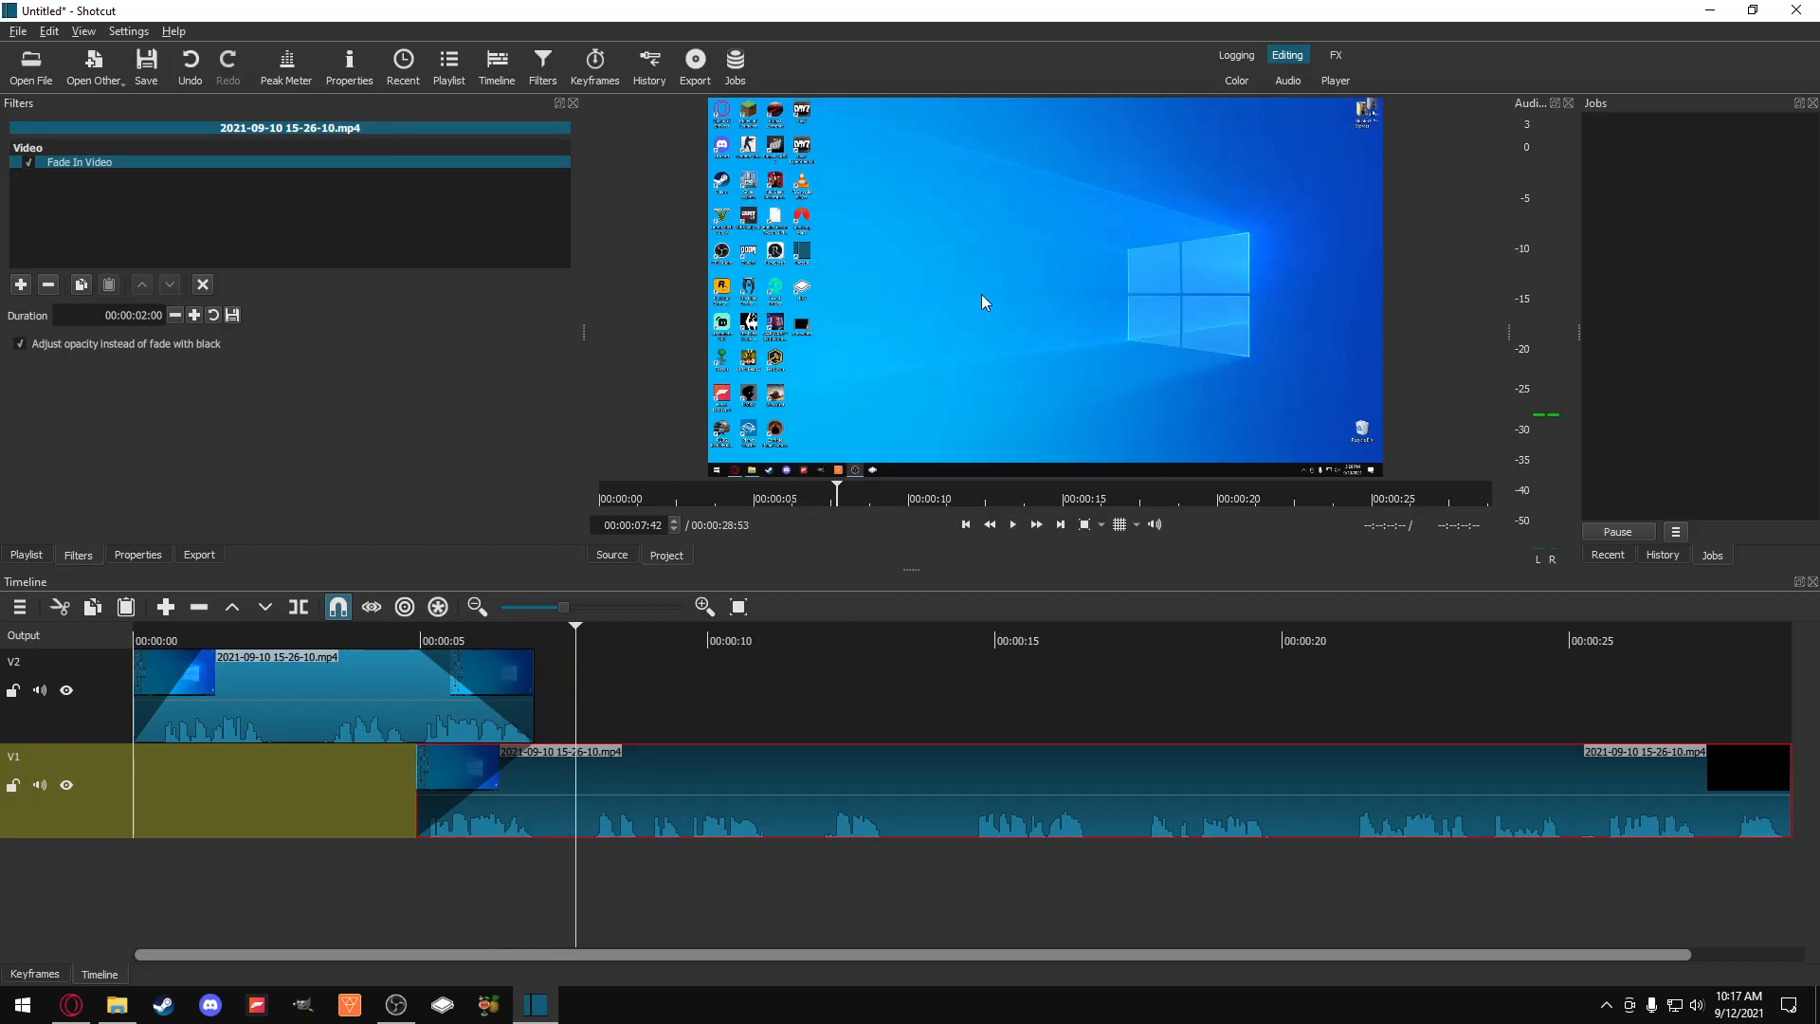
{"action": "mouse_move", "coordinate": [406, 633]}
{"action": "left_mouse_down"}
{"action": "mouse_move", "coordinate": [572, 640]}
{"action": "mouse_move", "coordinate": [404, 654]}
{"action": "left_mouse_up"}
{"action": "left_click", "coordinate": [492, 672]}
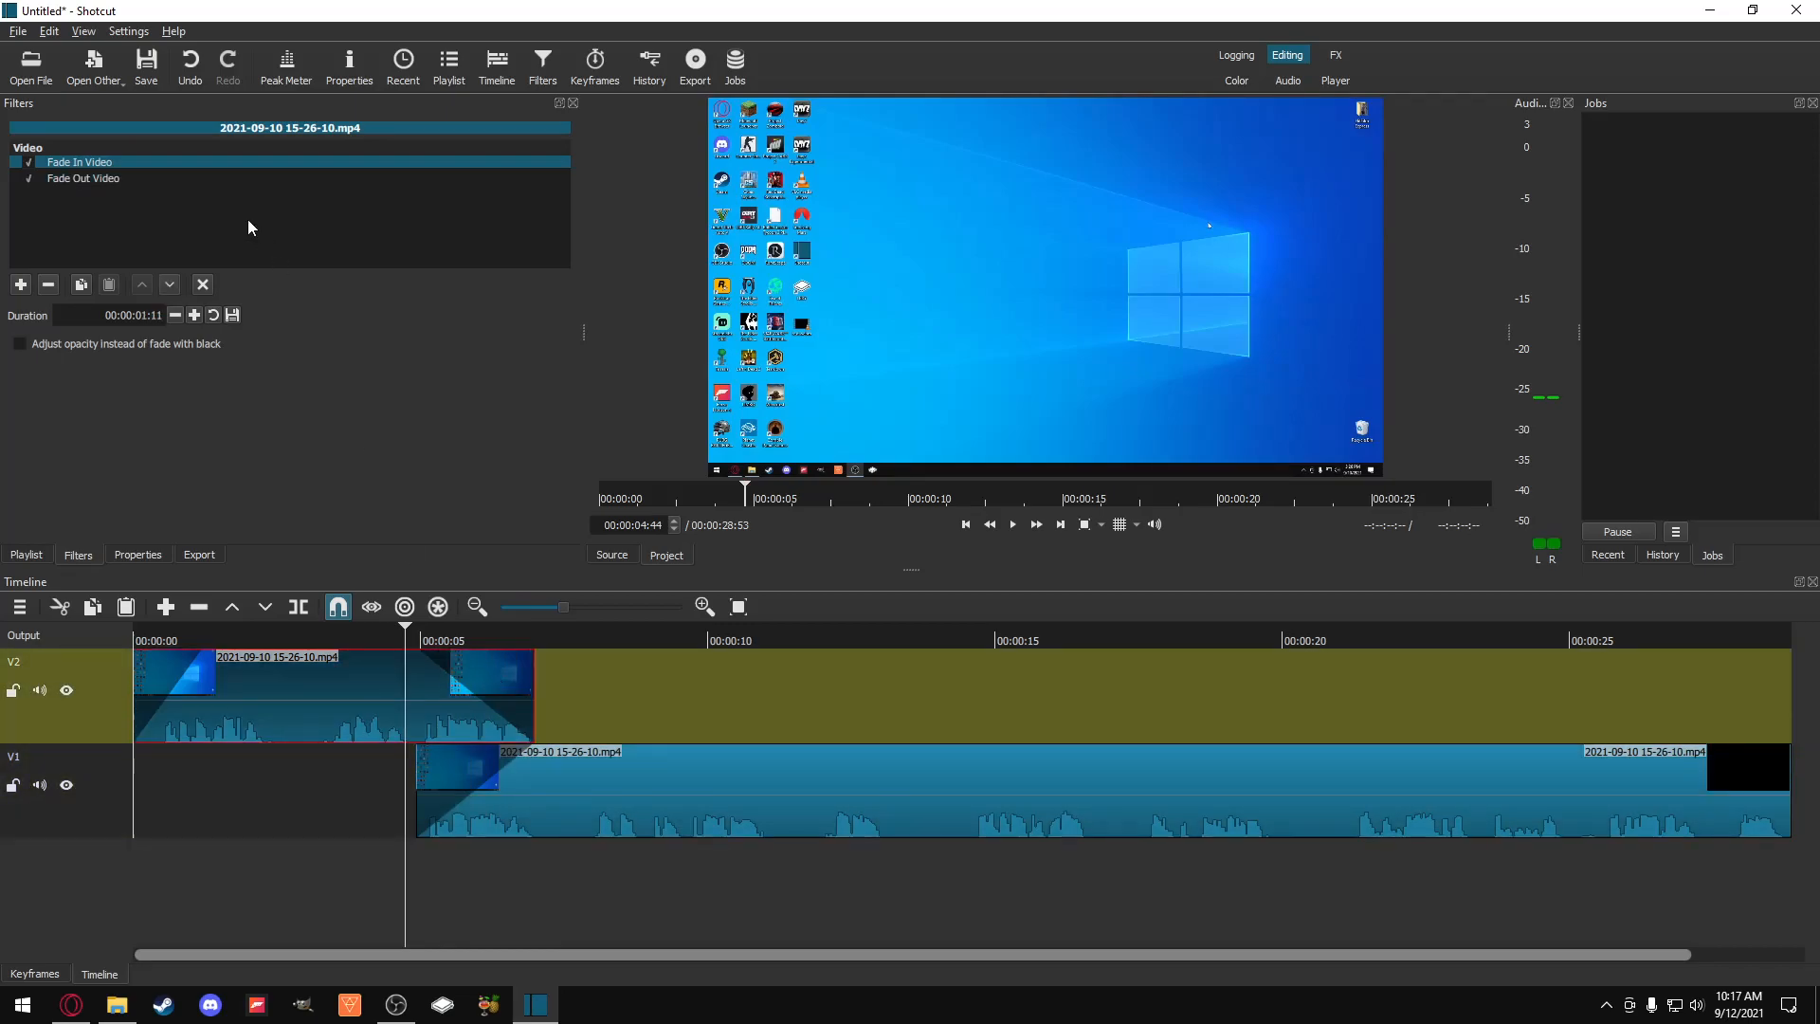
Step: Check the V2 clip's Fade Out Video and the V1 clip's Fade In Video settings, and scrub through the crossfade between them
{"action": "left_click", "coordinate": [100, 179]}
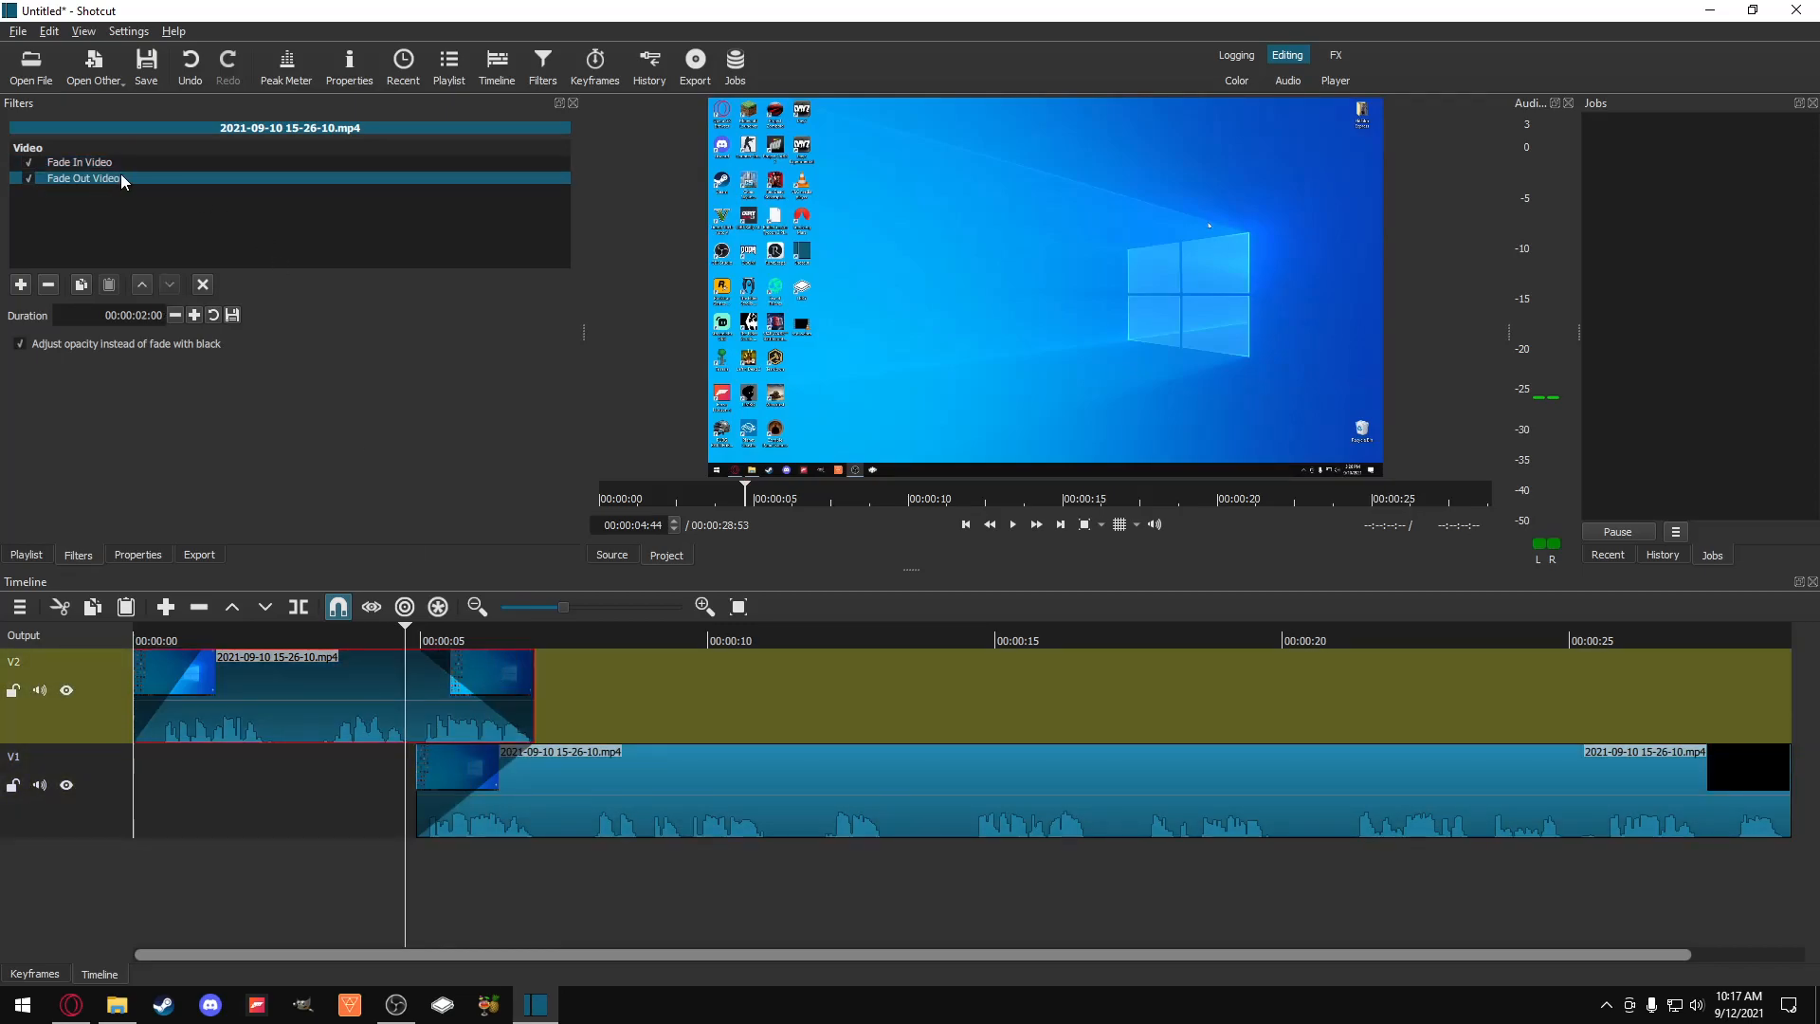
{"action": "left_click", "coordinate": [586, 771]}
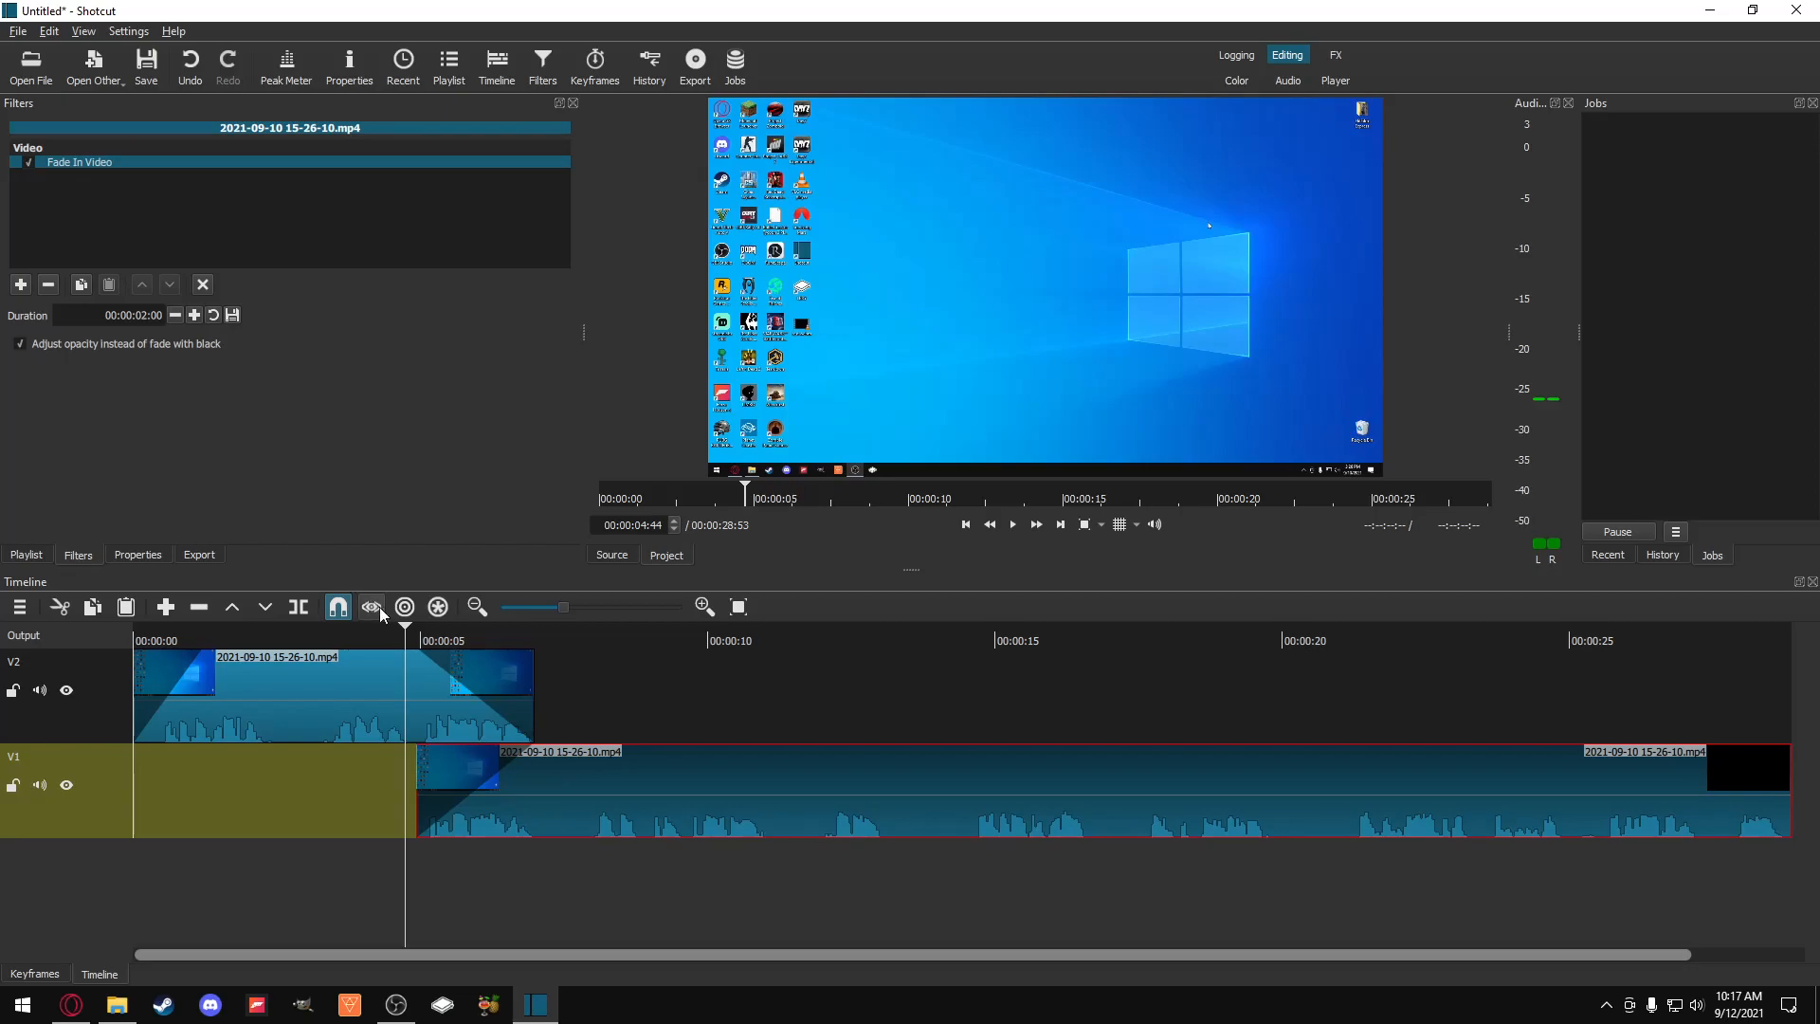
{"action": "left_click", "coordinate": [395, 631]}
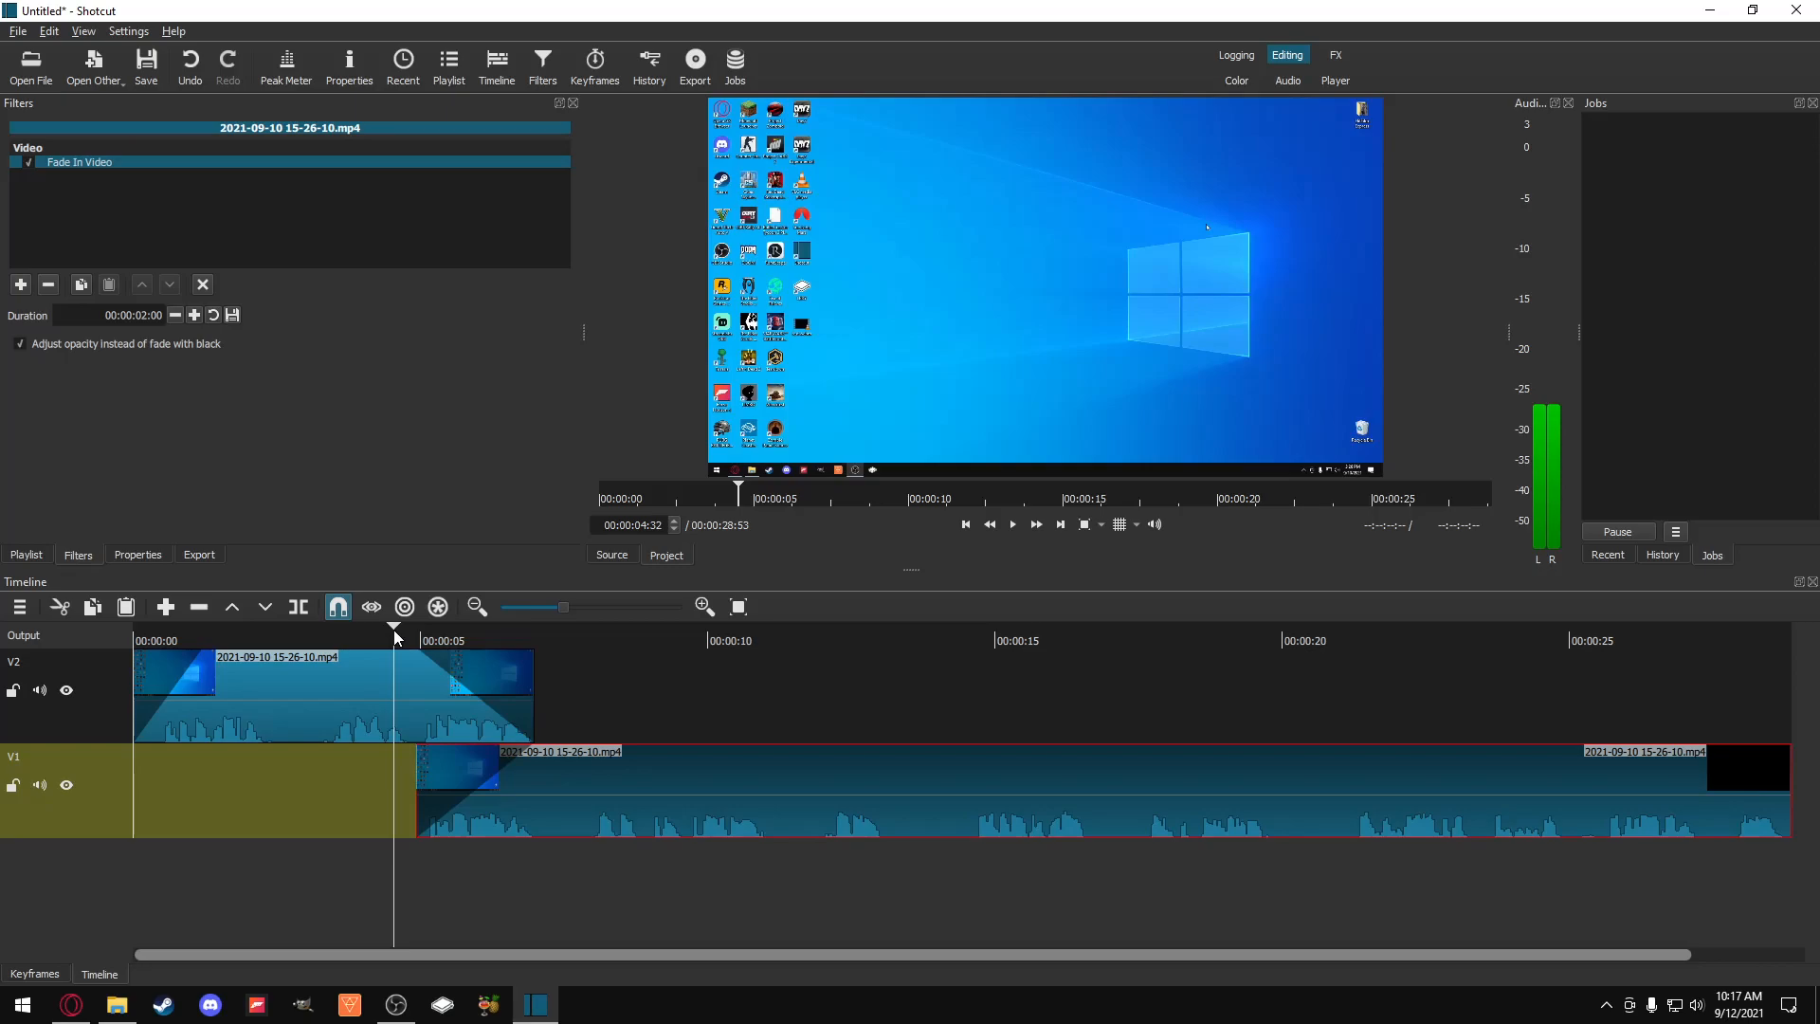
{"action": "left_click_drag", "start_coordinate": [394, 629], "coordinate": [574, 665]}
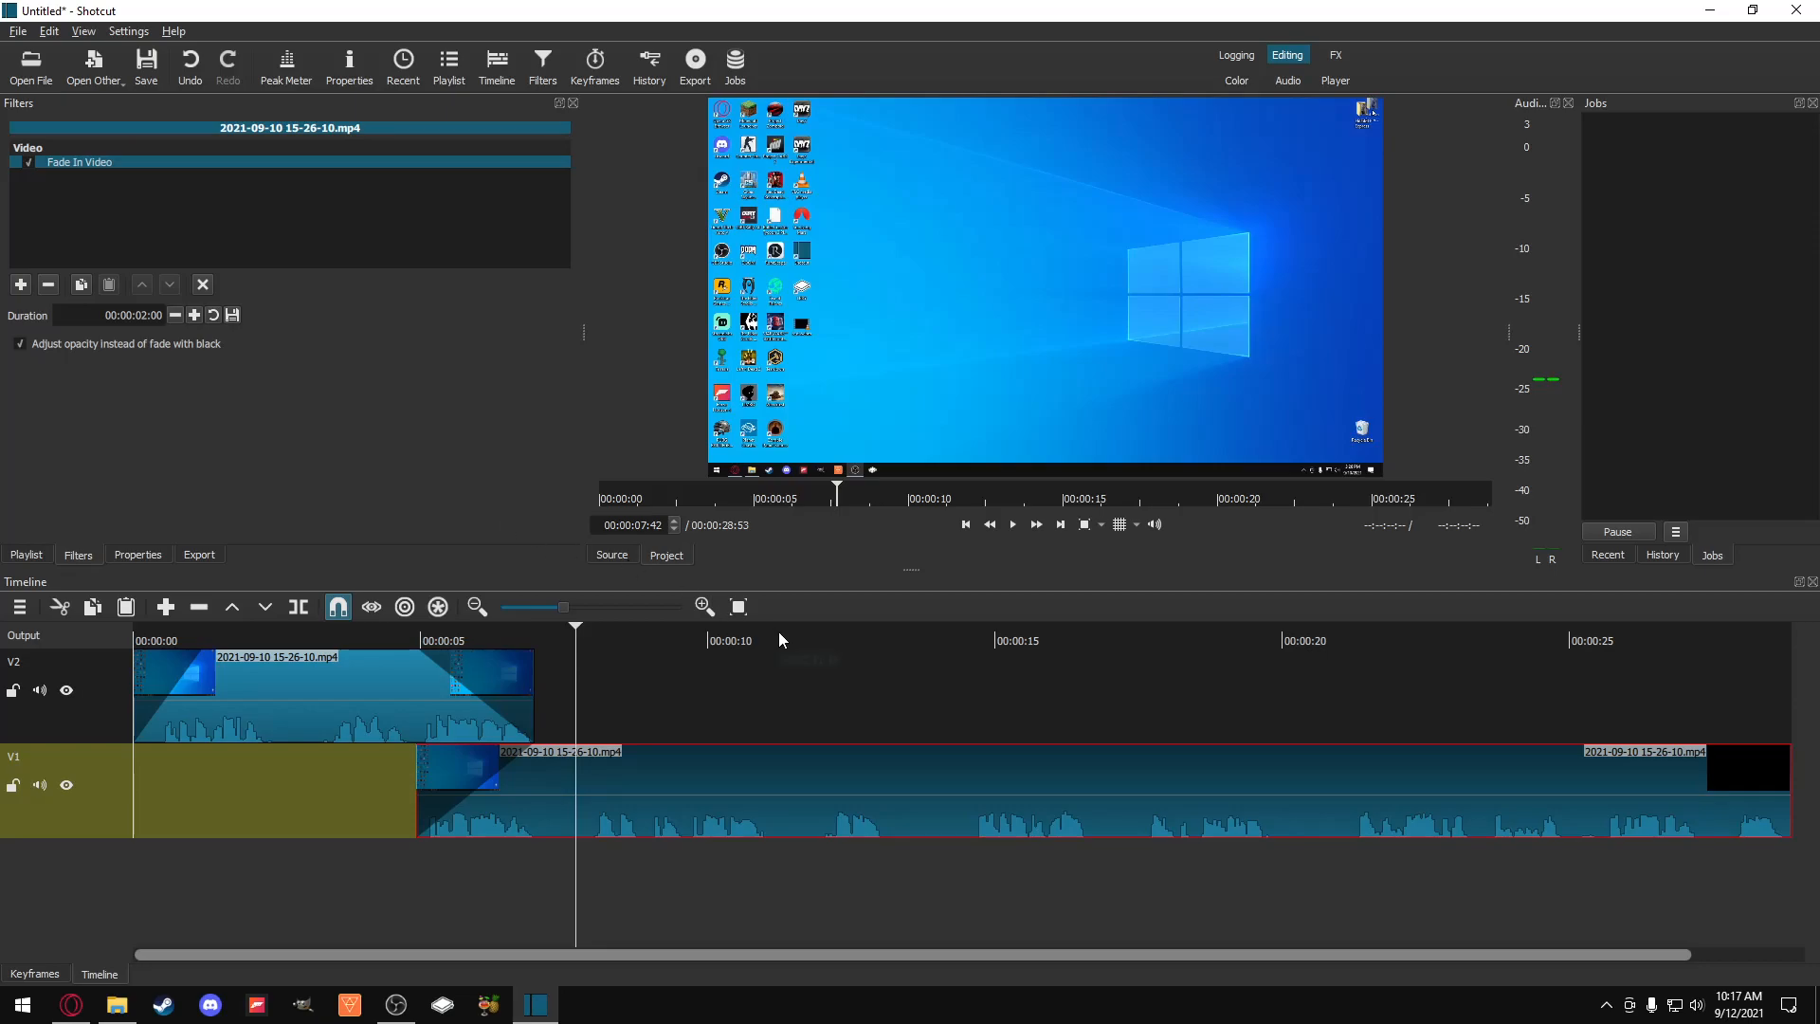
Step: Split the V1 clip at 00:00:25:12 and delete the piece after the cut
{"action": "left_click_drag", "start_coordinate": [779, 639], "coordinate": [1582, 691]}
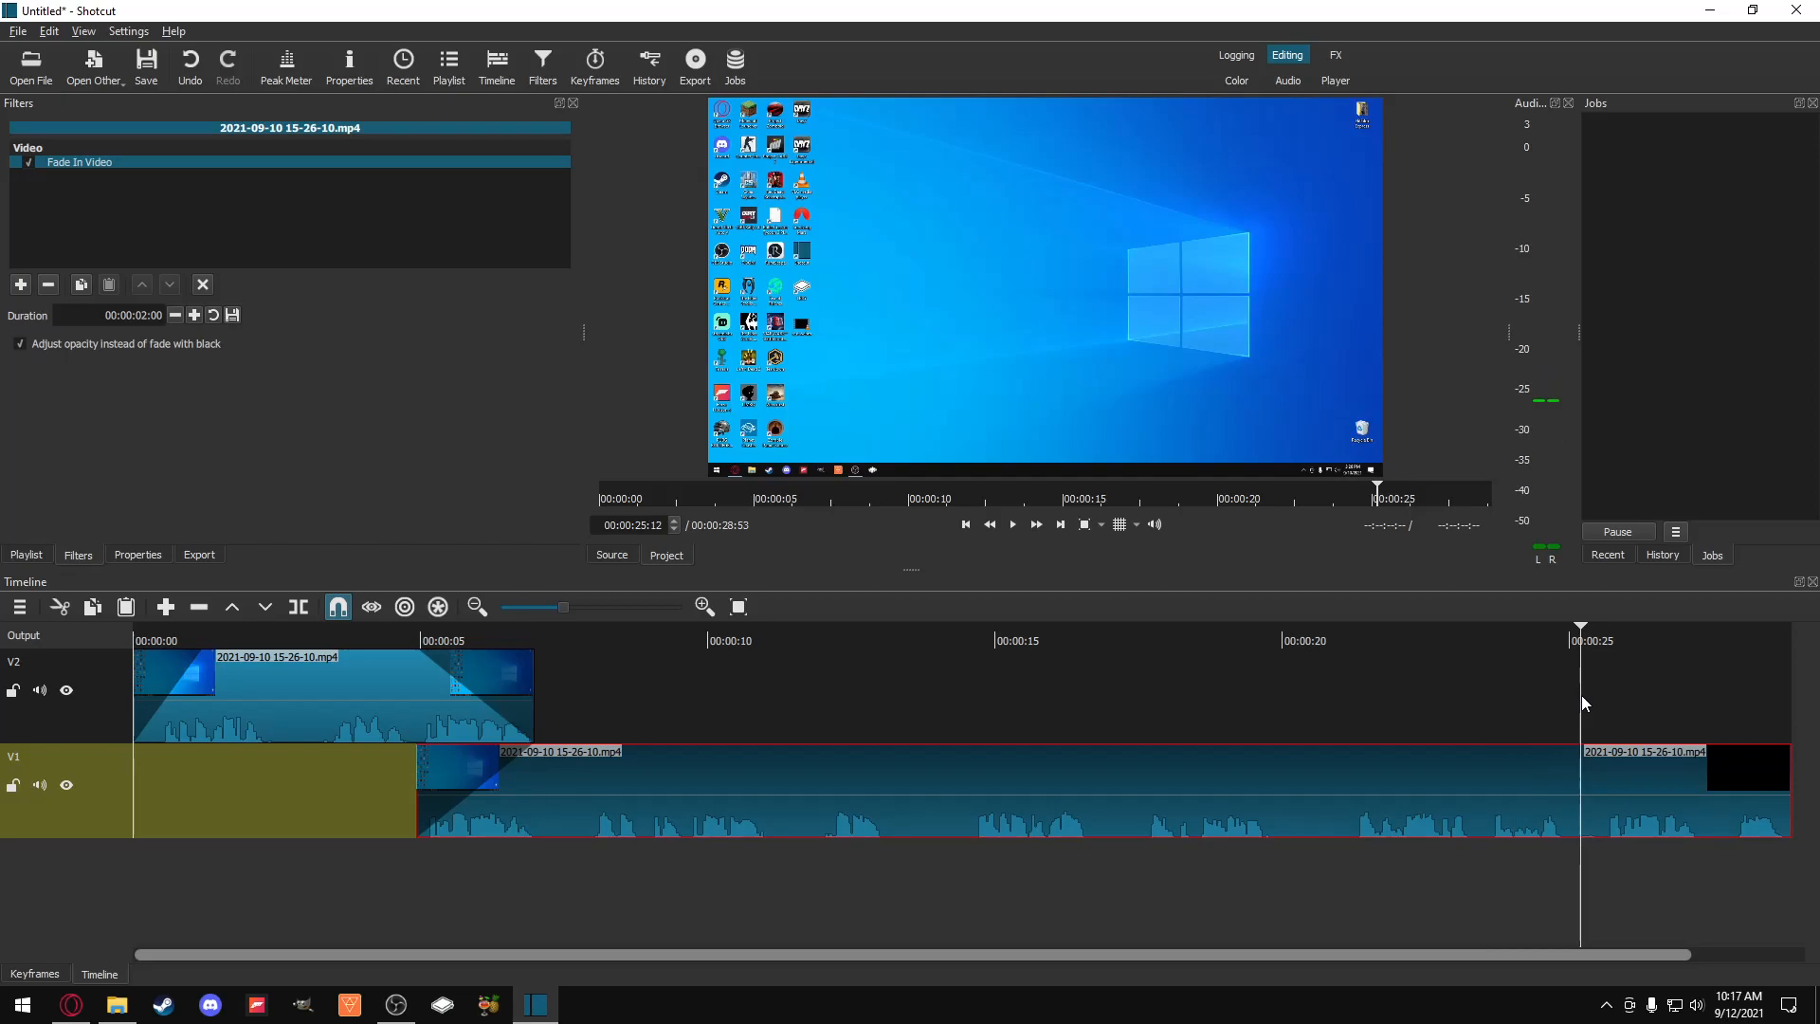
{"action": "left_click", "coordinate": [298, 607]}
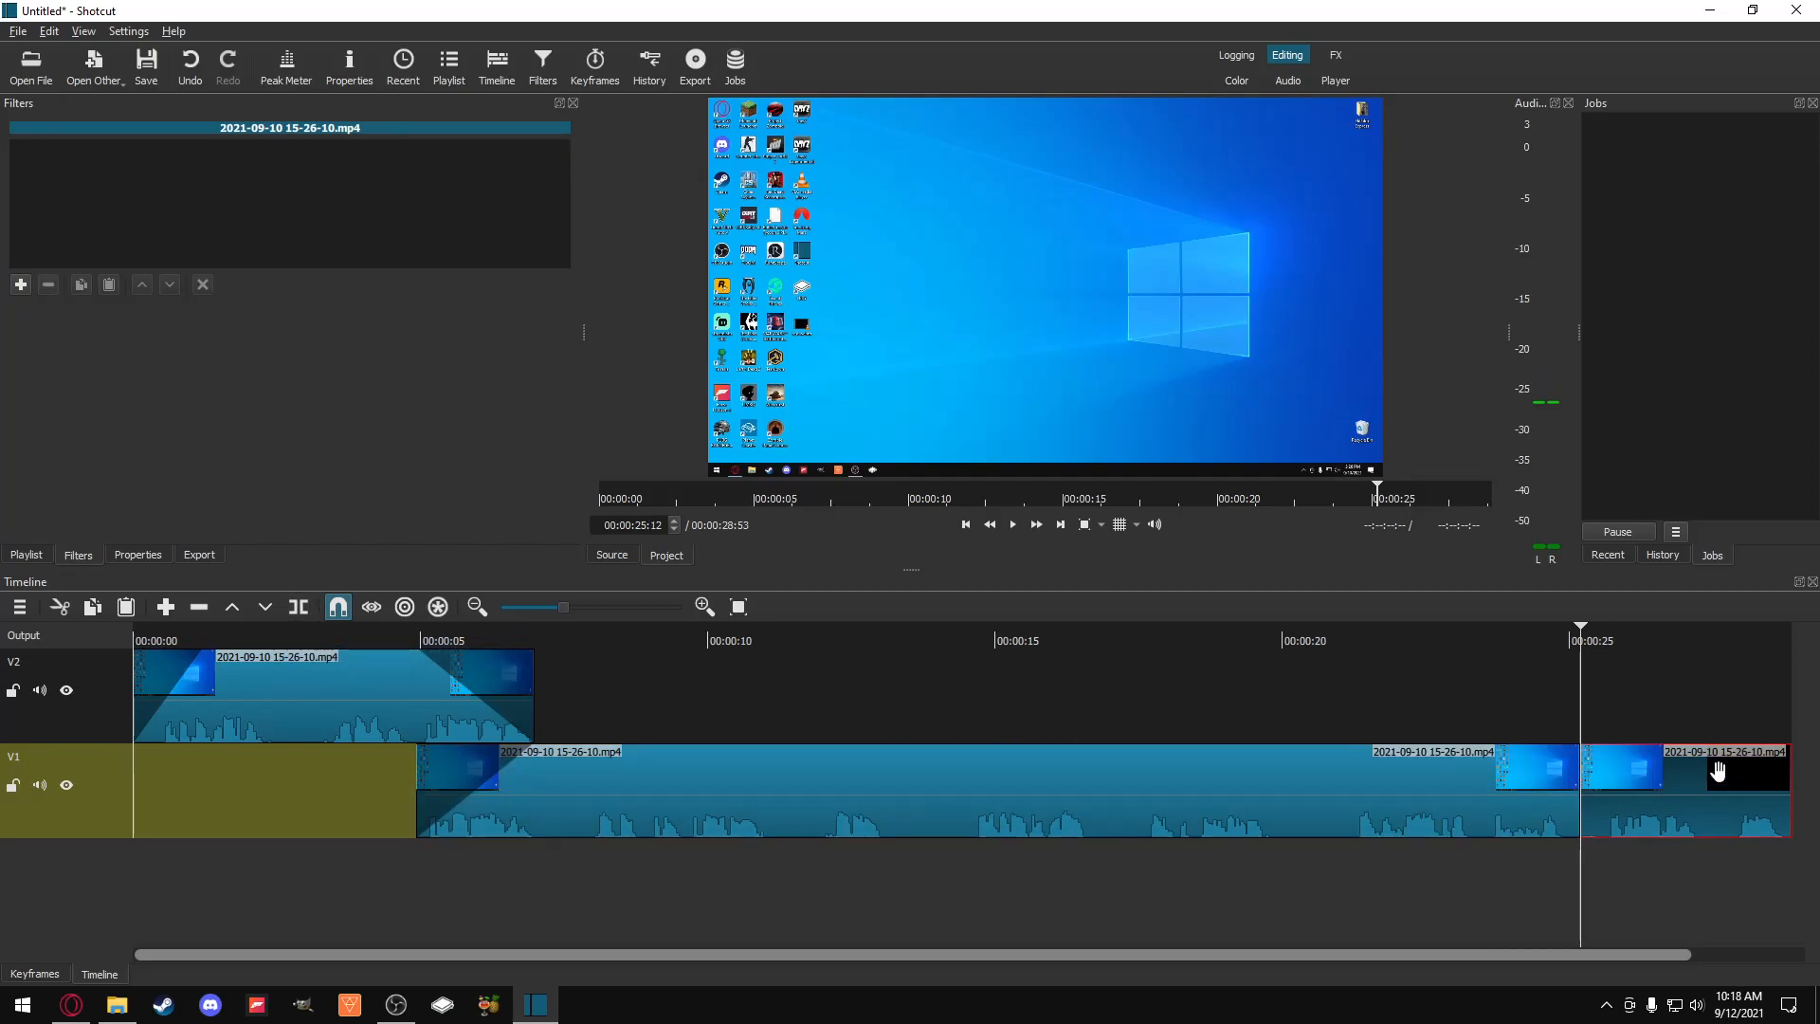
{"action": "key", "text": "Delete"}
Step: Split the V1 clip at 00:00:11:22 and again at 00:00:16:45 to isolate a middle segment
{"action": "left_click_drag", "start_coordinate": [982, 637], "coordinate": [974, 635]}
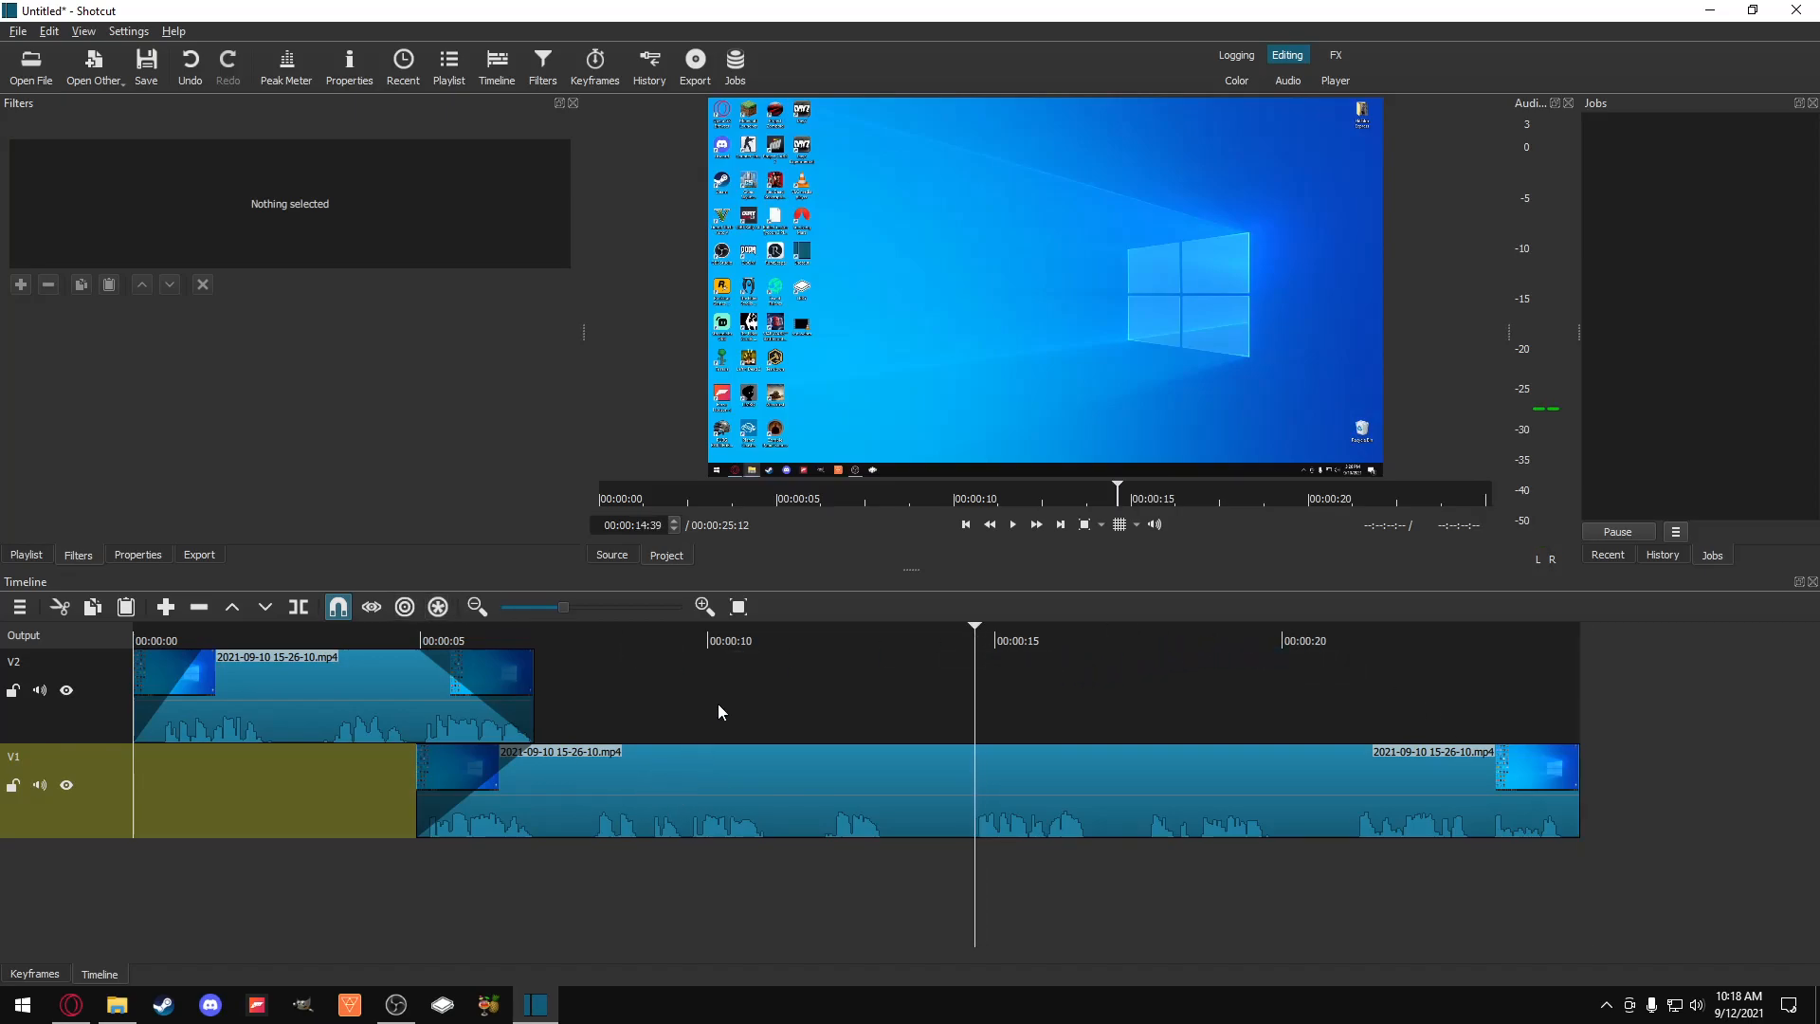
{"action": "left_click", "coordinate": [768, 634]}
{"action": "left_click_drag", "start_coordinate": [769, 637], "coordinate": [786, 633]}
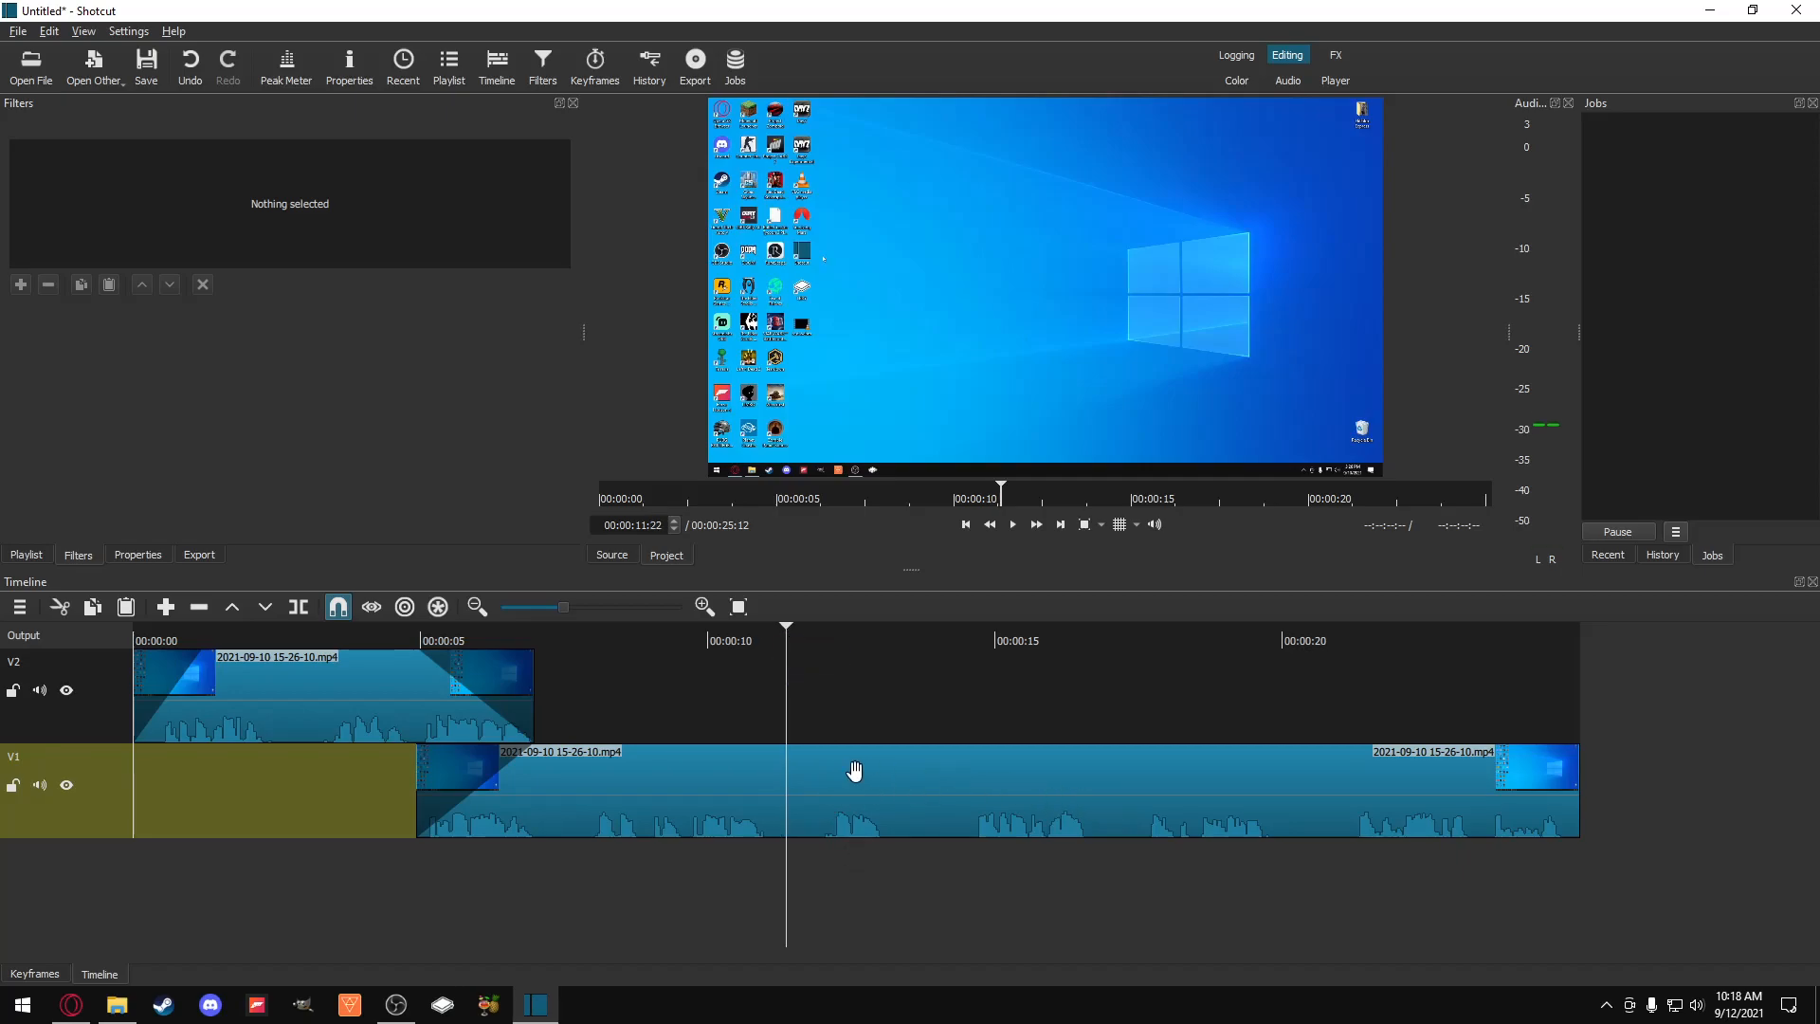
{"action": "left_click", "coordinate": [298, 607]}
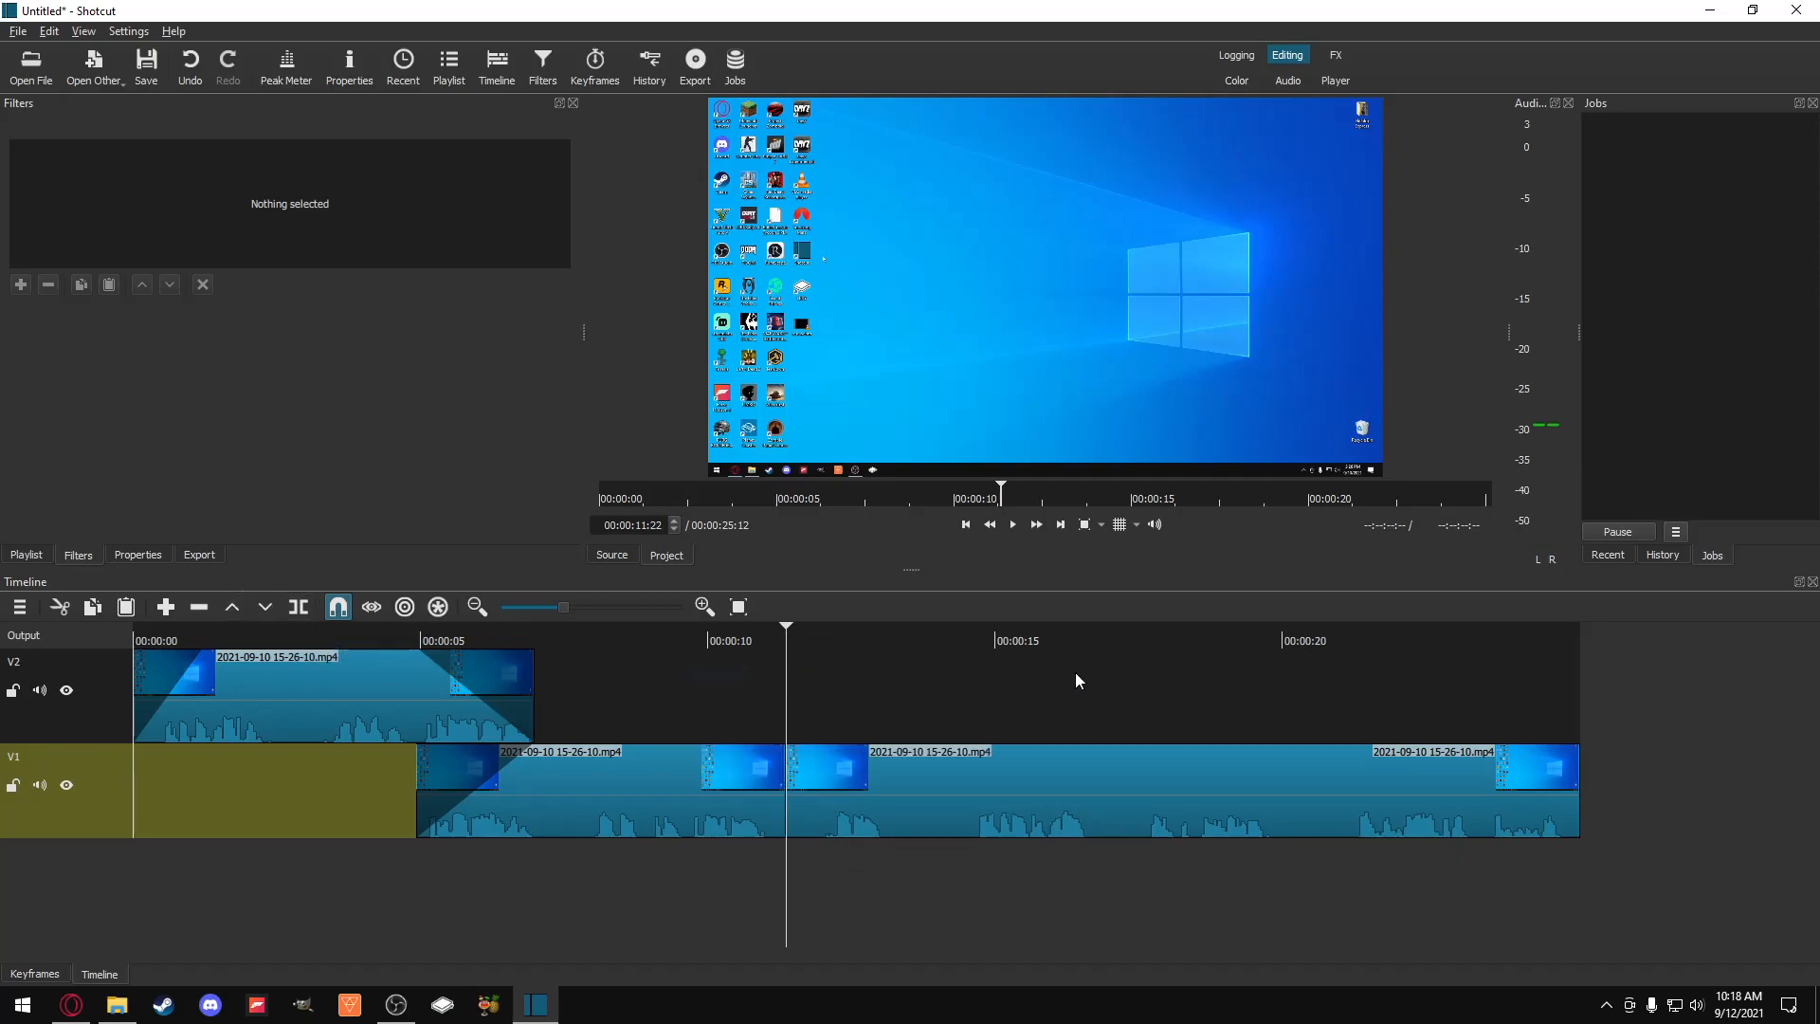
{"action": "left_click", "coordinate": [1093, 636]}
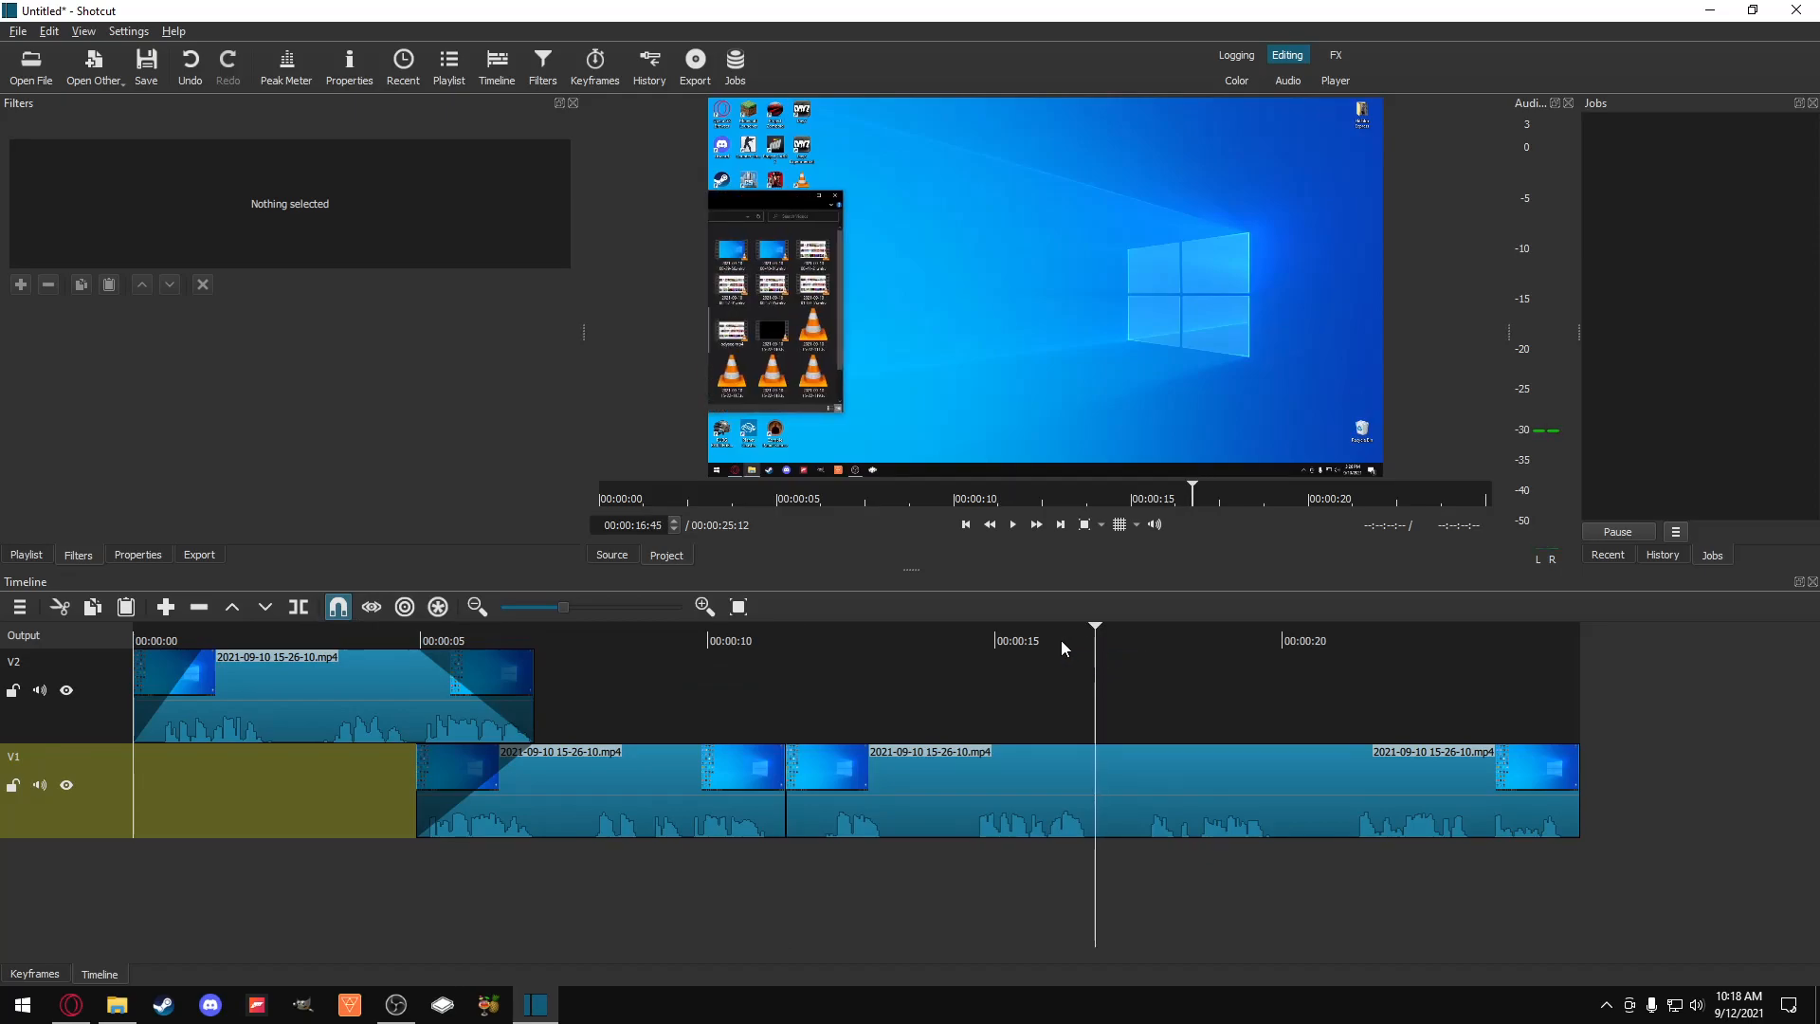
{"action": "left_click", "coordinate": [298, 606]}
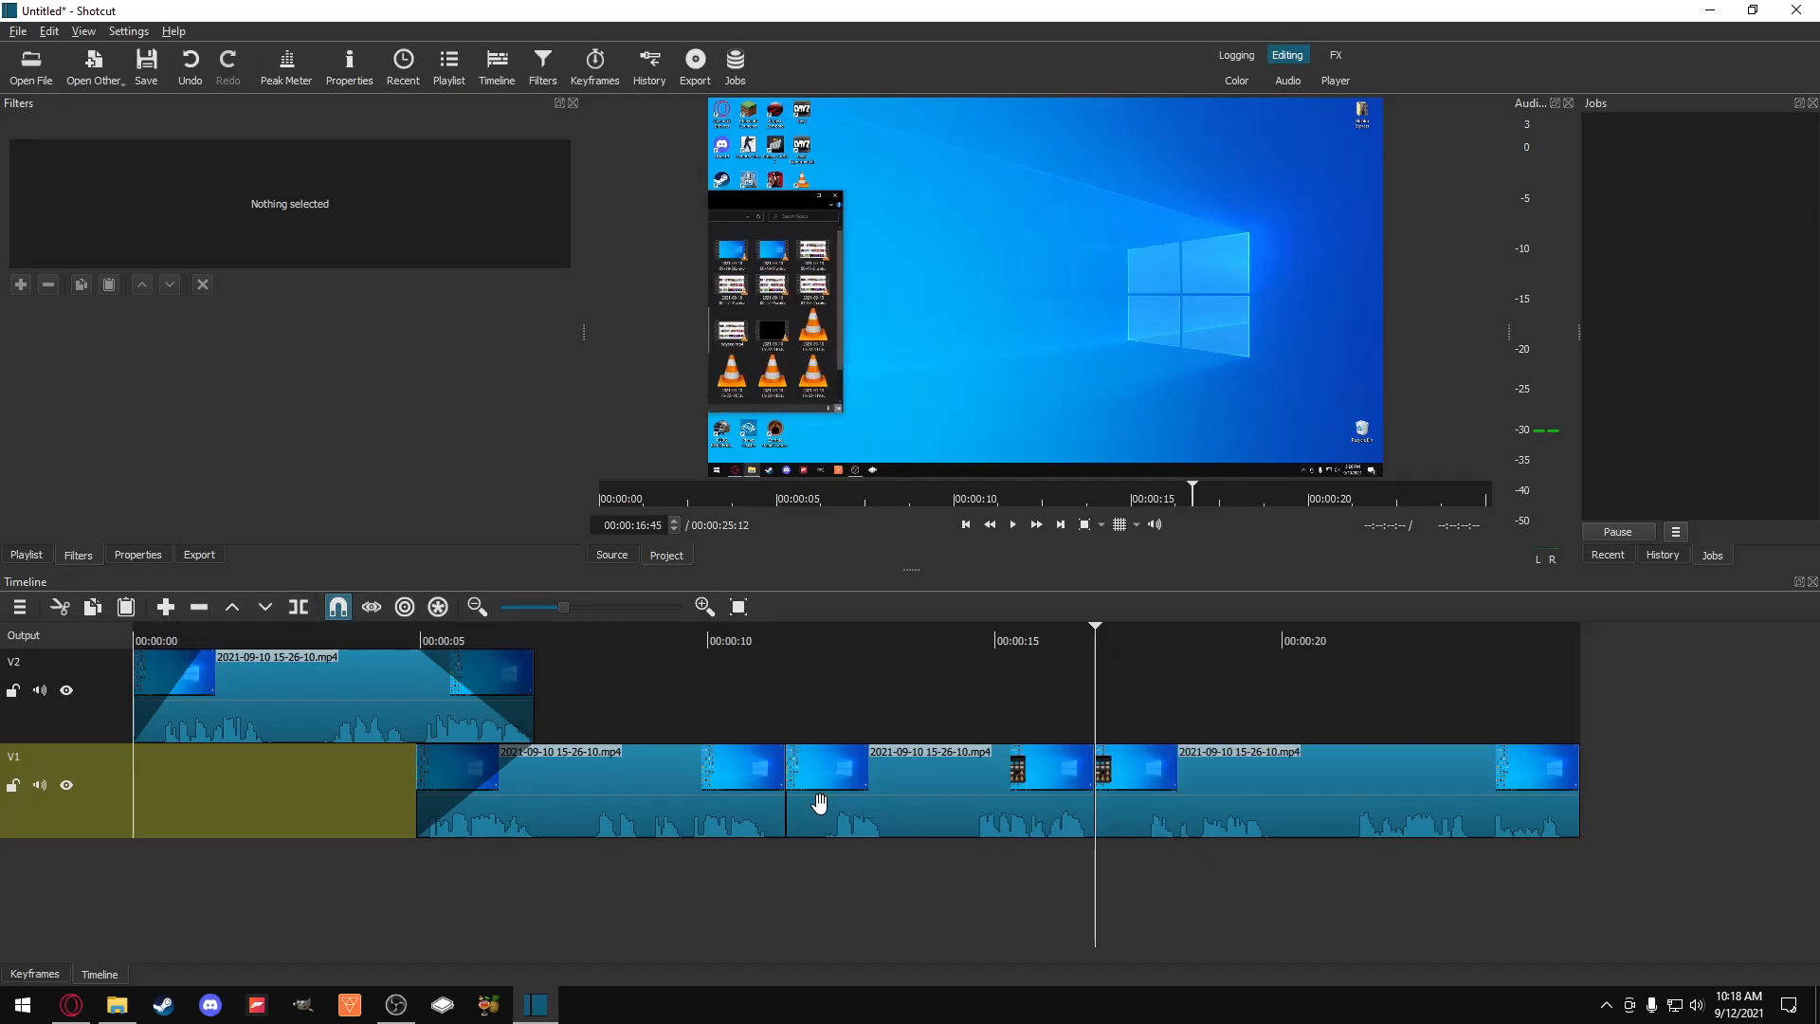
Step: Add the Invert Colors video filter to the middle V1 segment
{"action": "left_click", "coordinate": [886, 770]}
{"action": "left_click", "coordinate": [22, 287]}
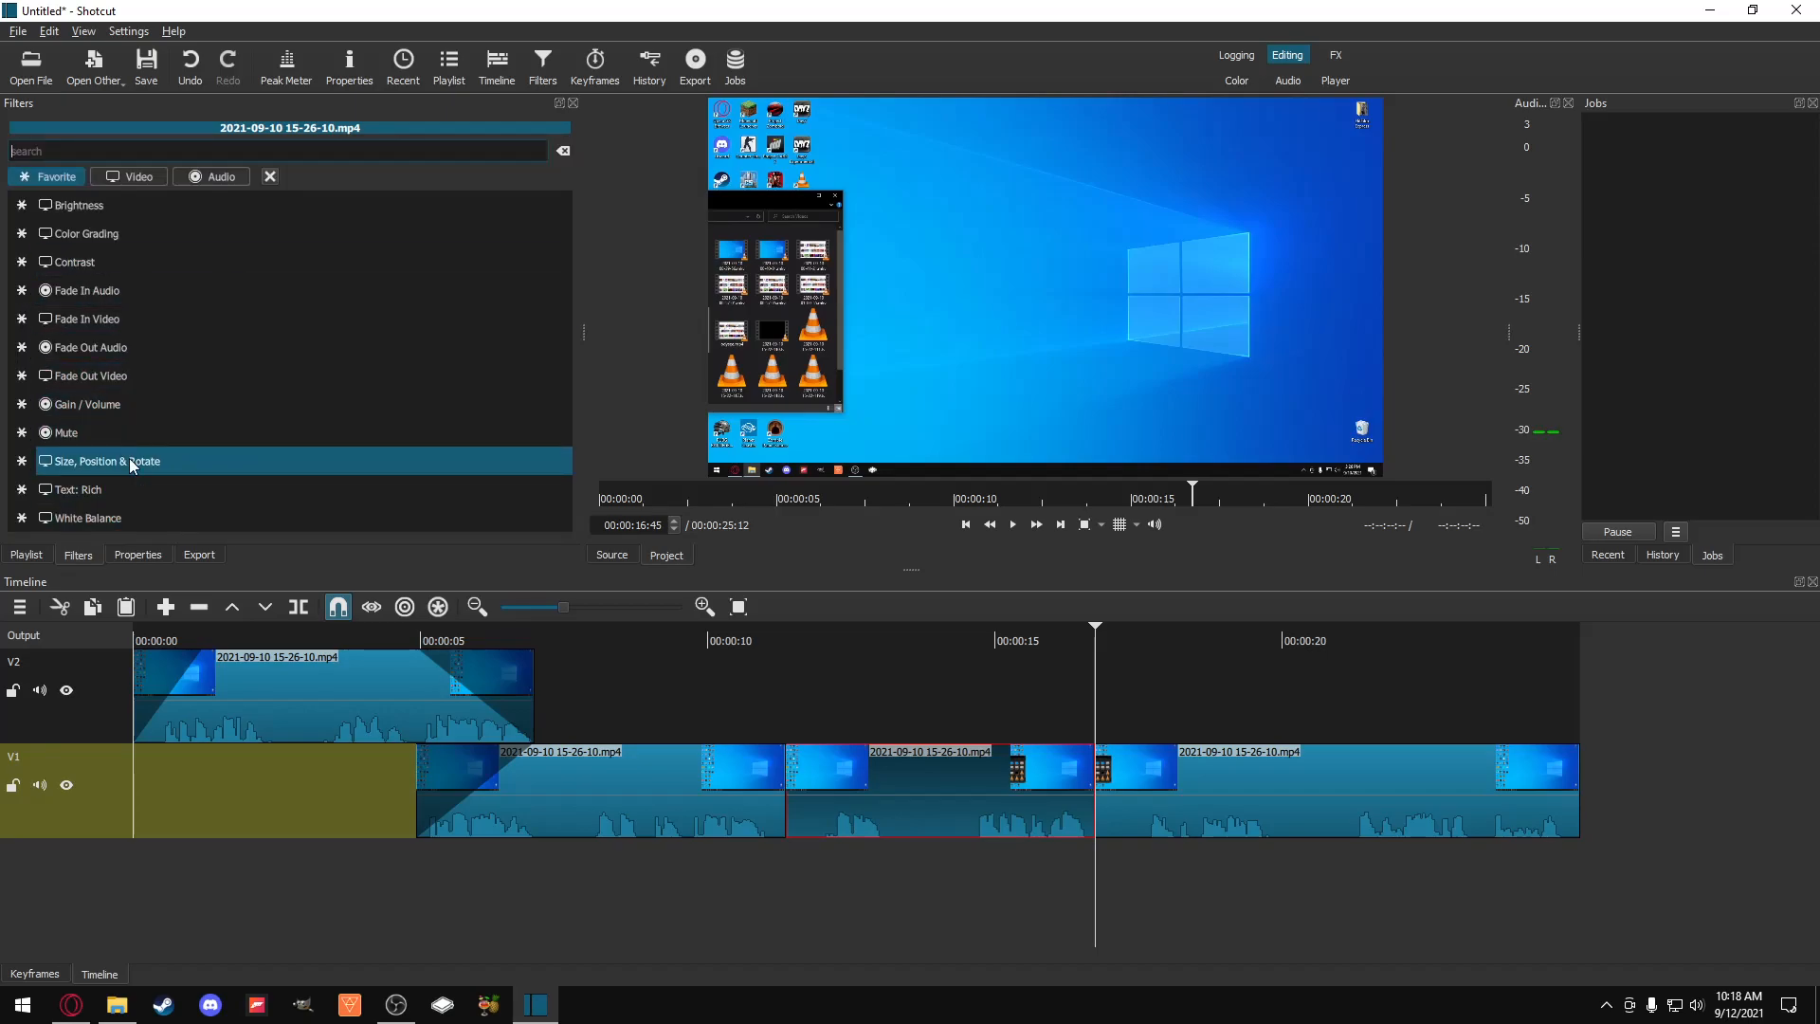
{"action": "left_click", "coordinate": [131, 177]}
{"action": "scroll", "coordinate": [199, 287], "scroll_direction": "down", "scroll_amount": 13}
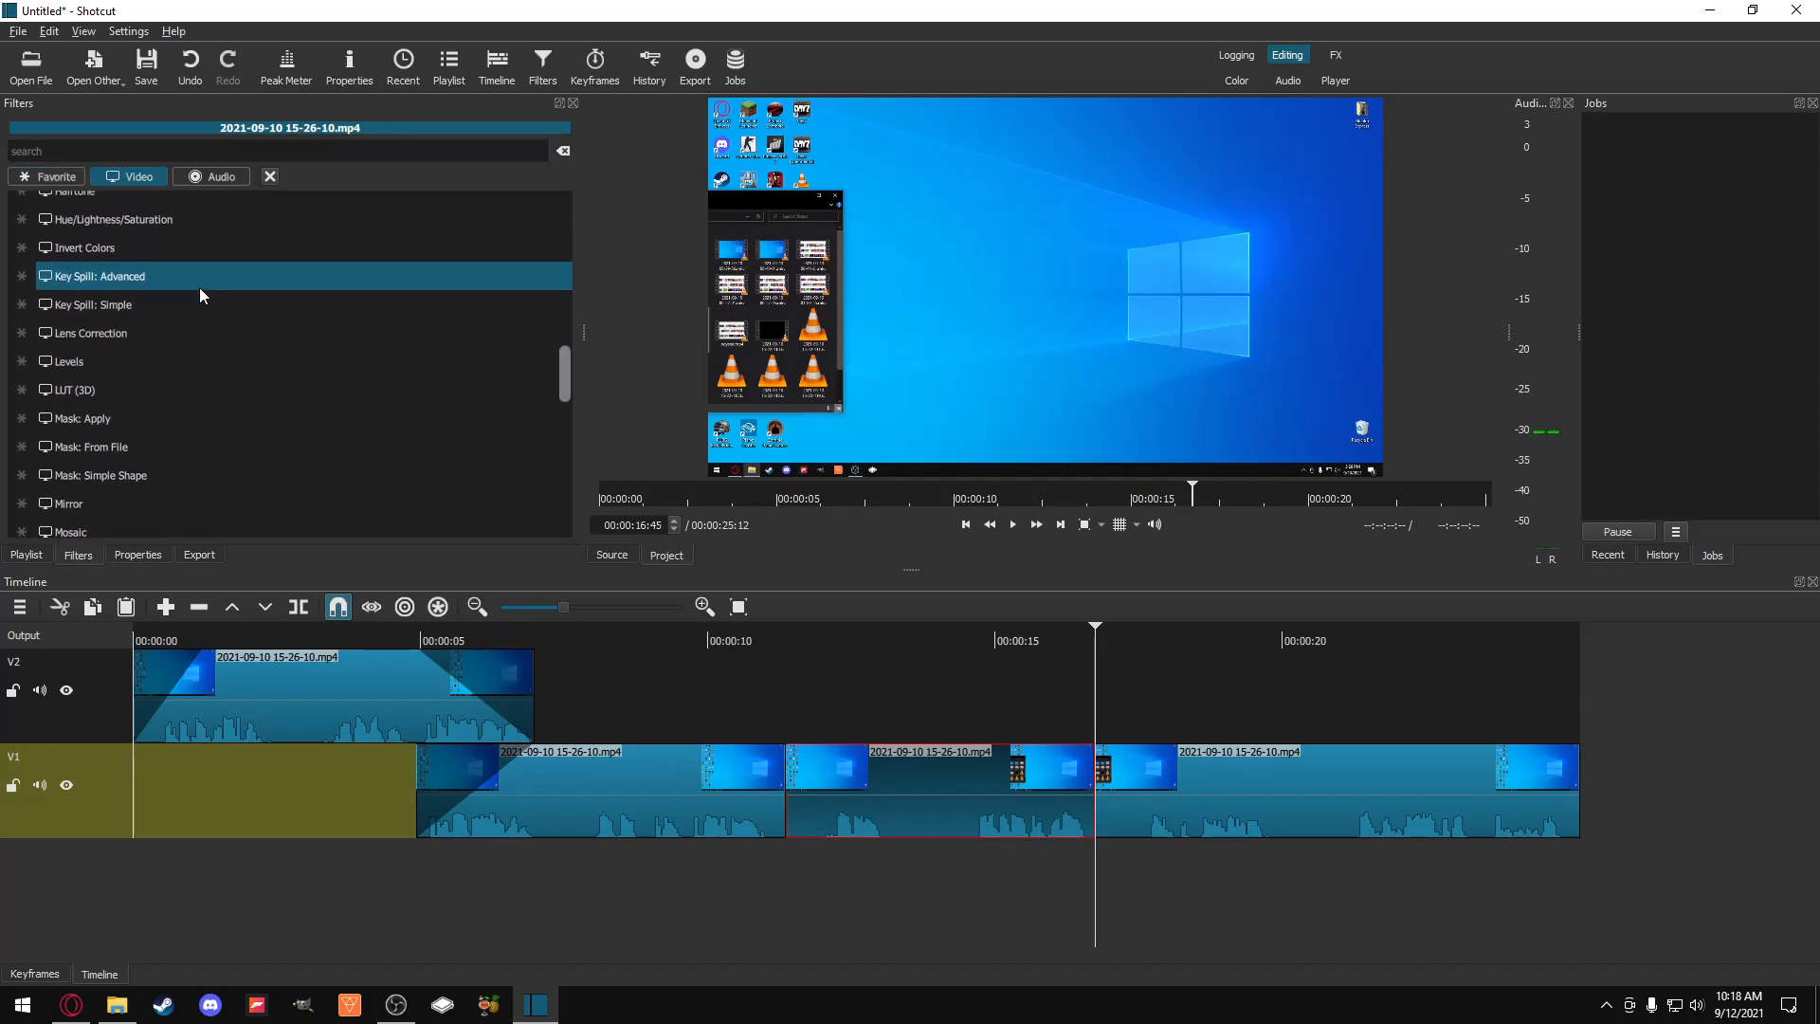
{"action": "scroll", "coordinate": [180, 323], "scroll_direction": "up", "scroll_amount": 2}
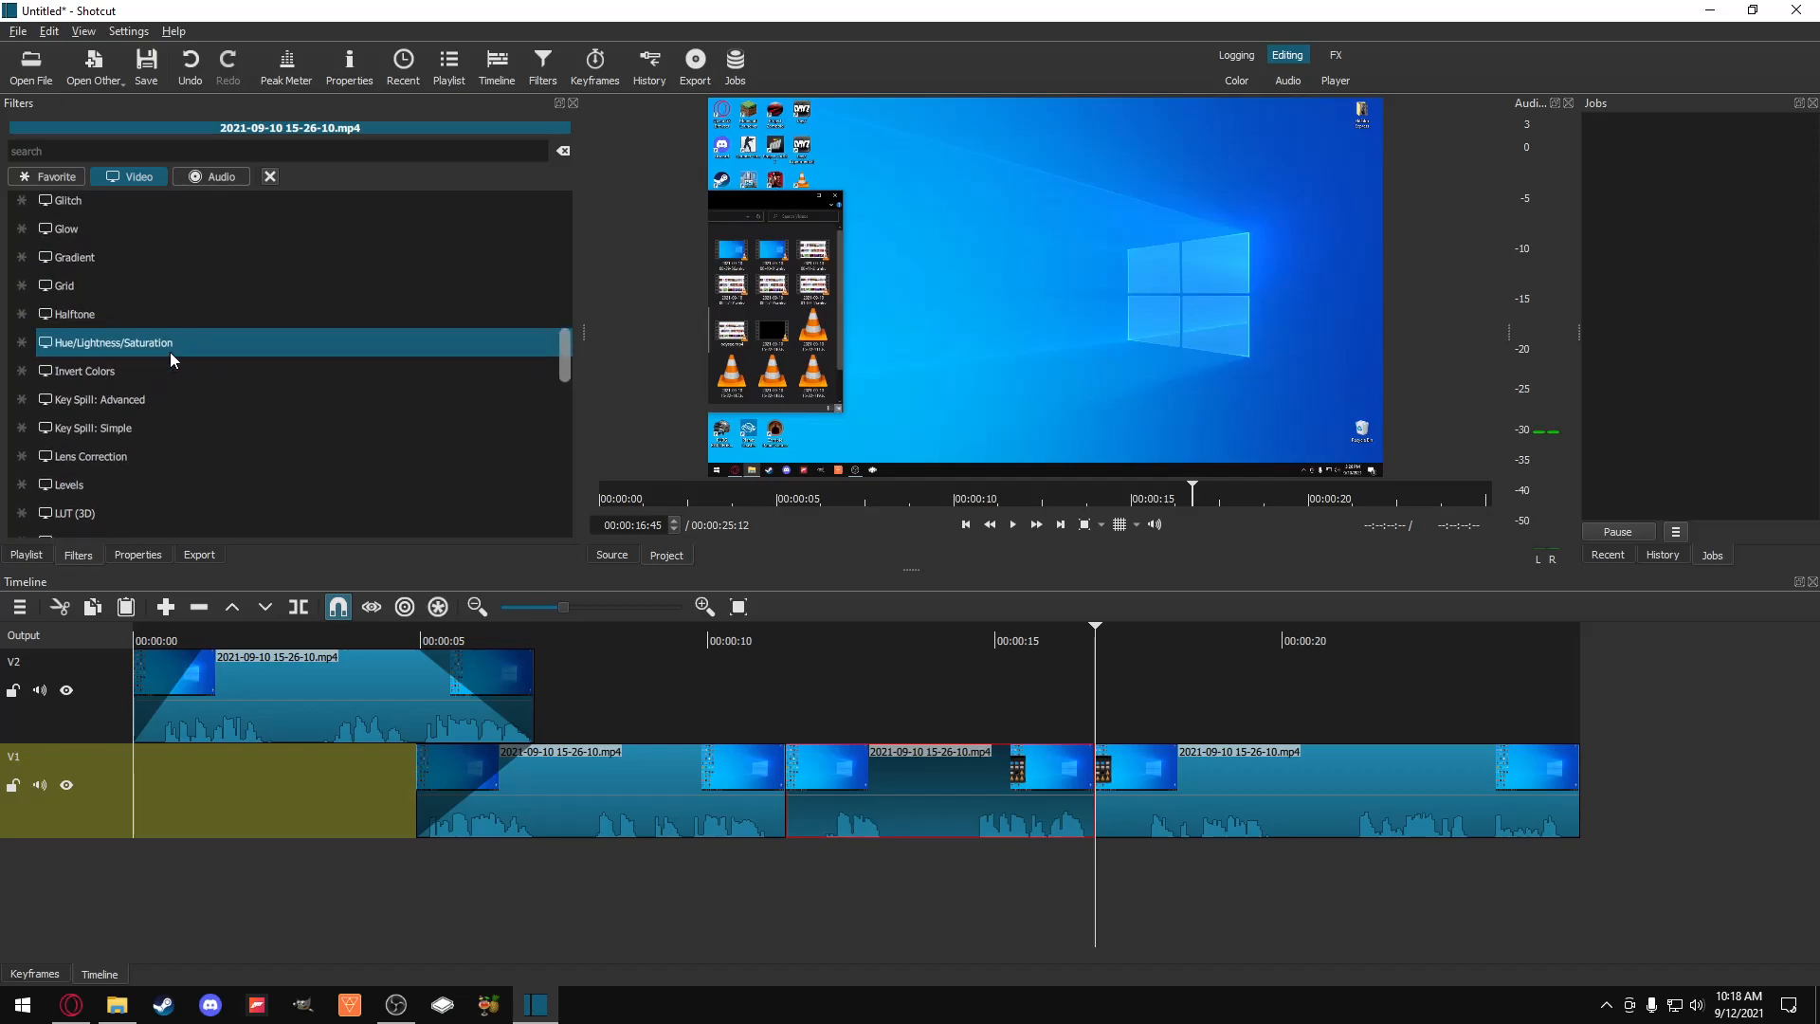
{"action": "left_click", "coordinate": [147, 370]}
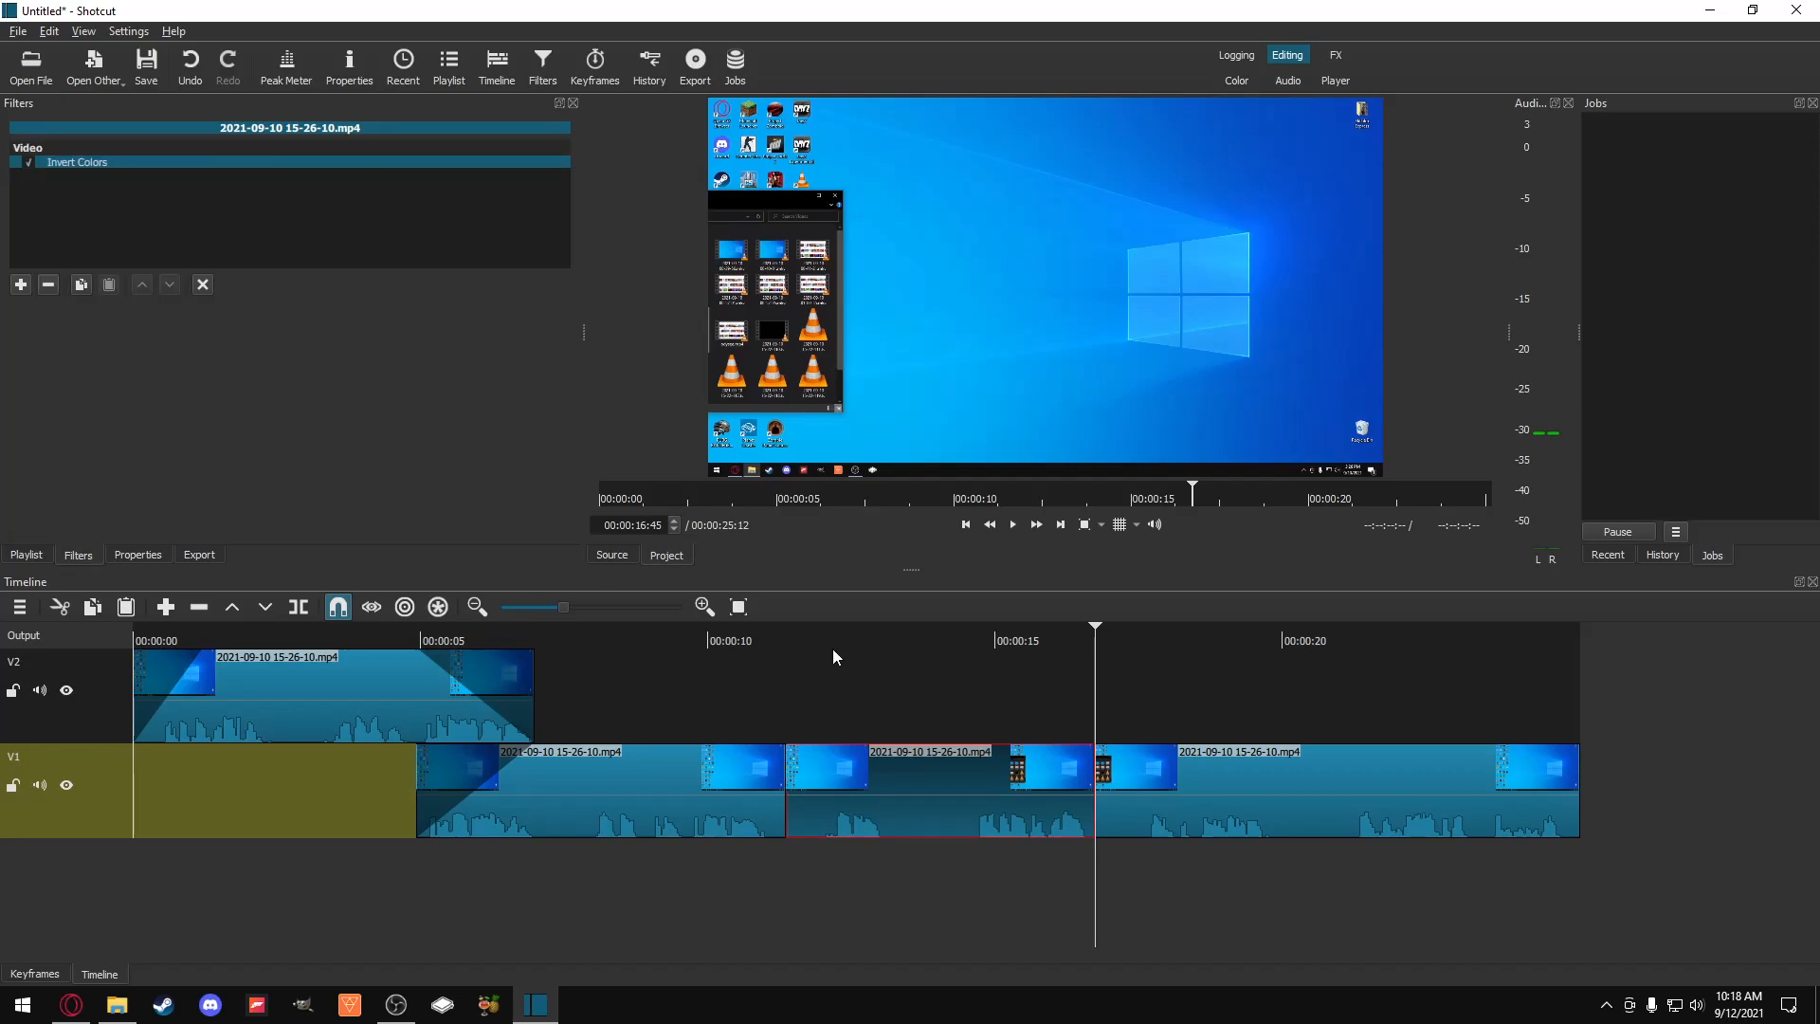
Step: Play the timeline from about 00:00:08:53 into the middle V1 segment to review the inverted colors
{"action": "left_click", "coordinate": [644, 630]}
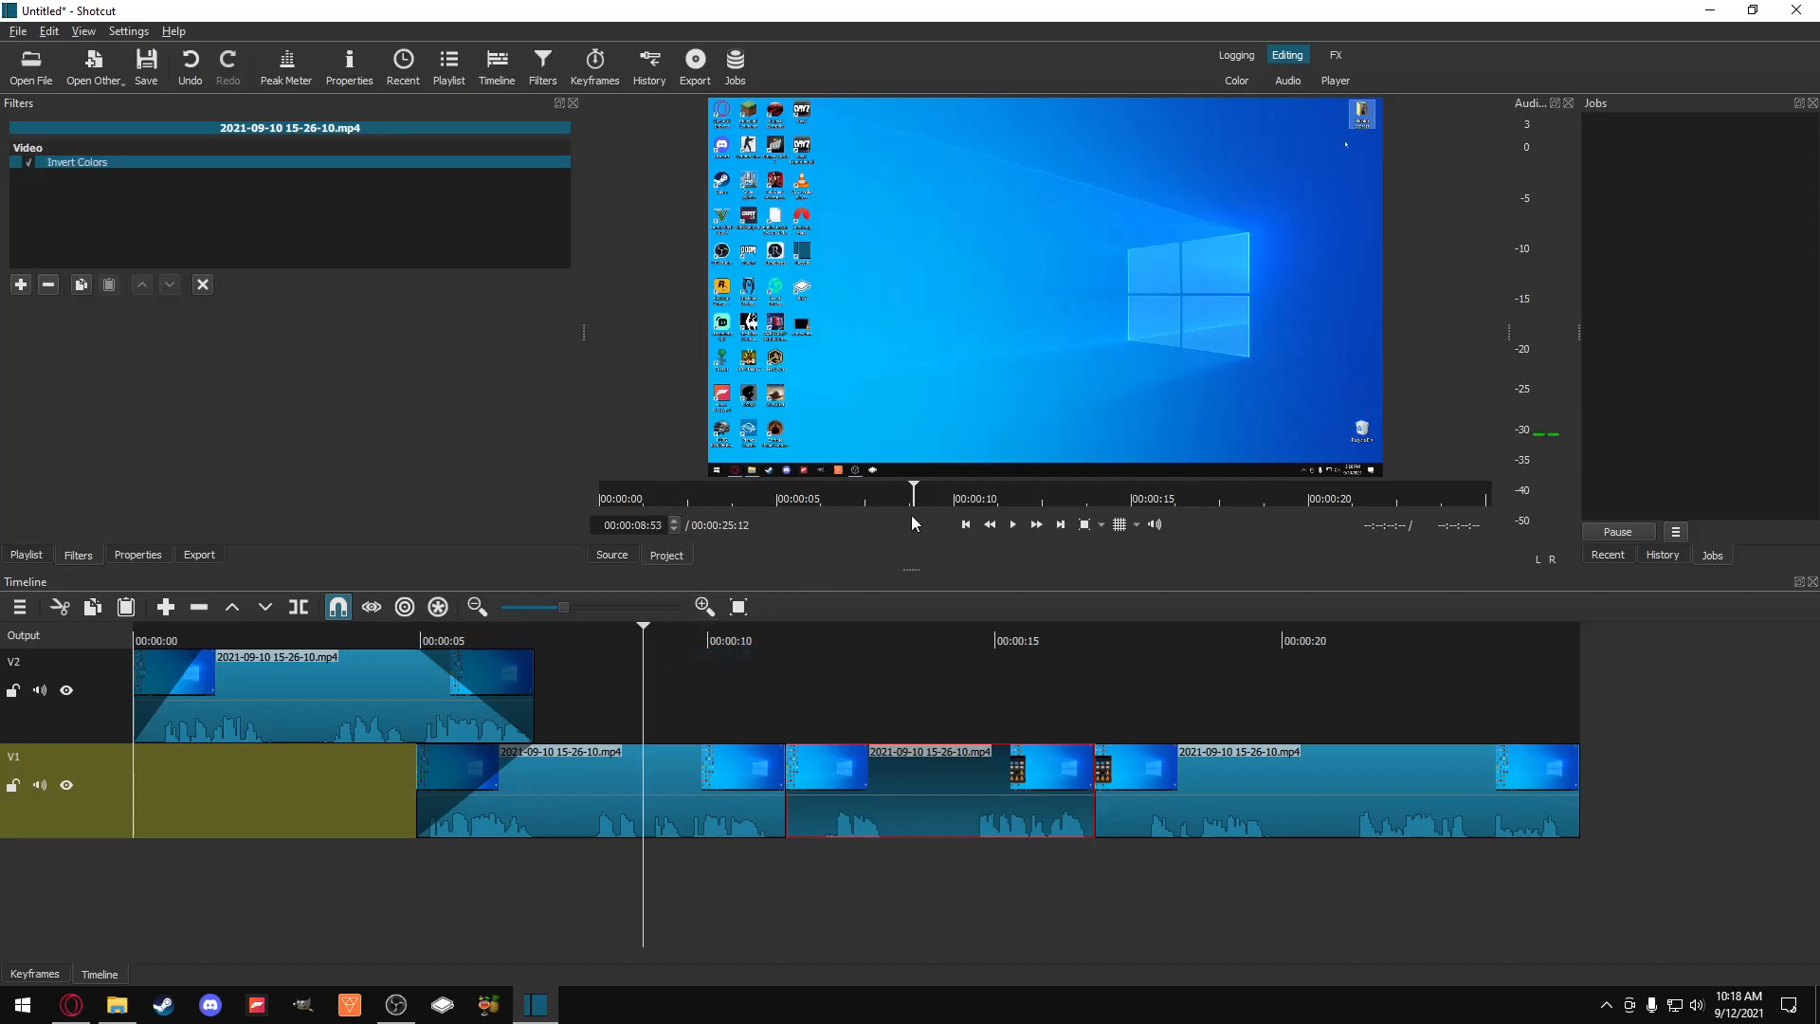
{"action": "left_click", "coordinate": [1013, 525]}
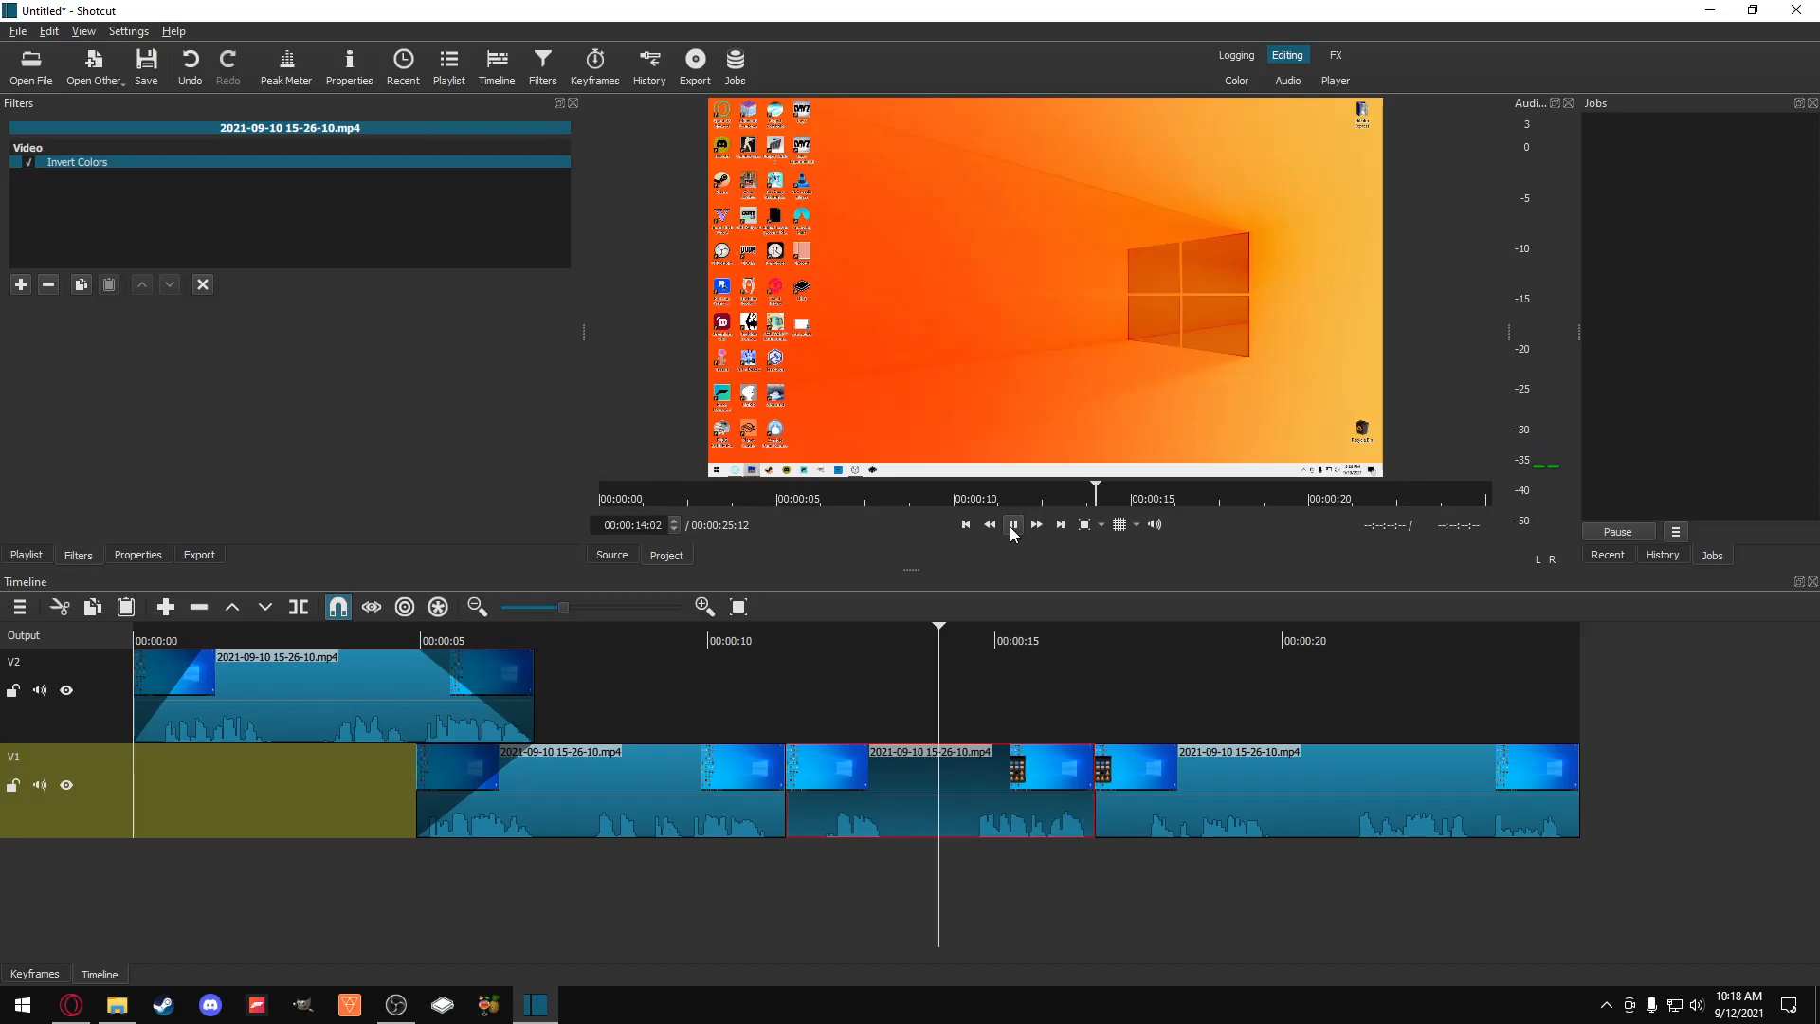
{"action": "left_click", "coordinate": [1012, 525]}
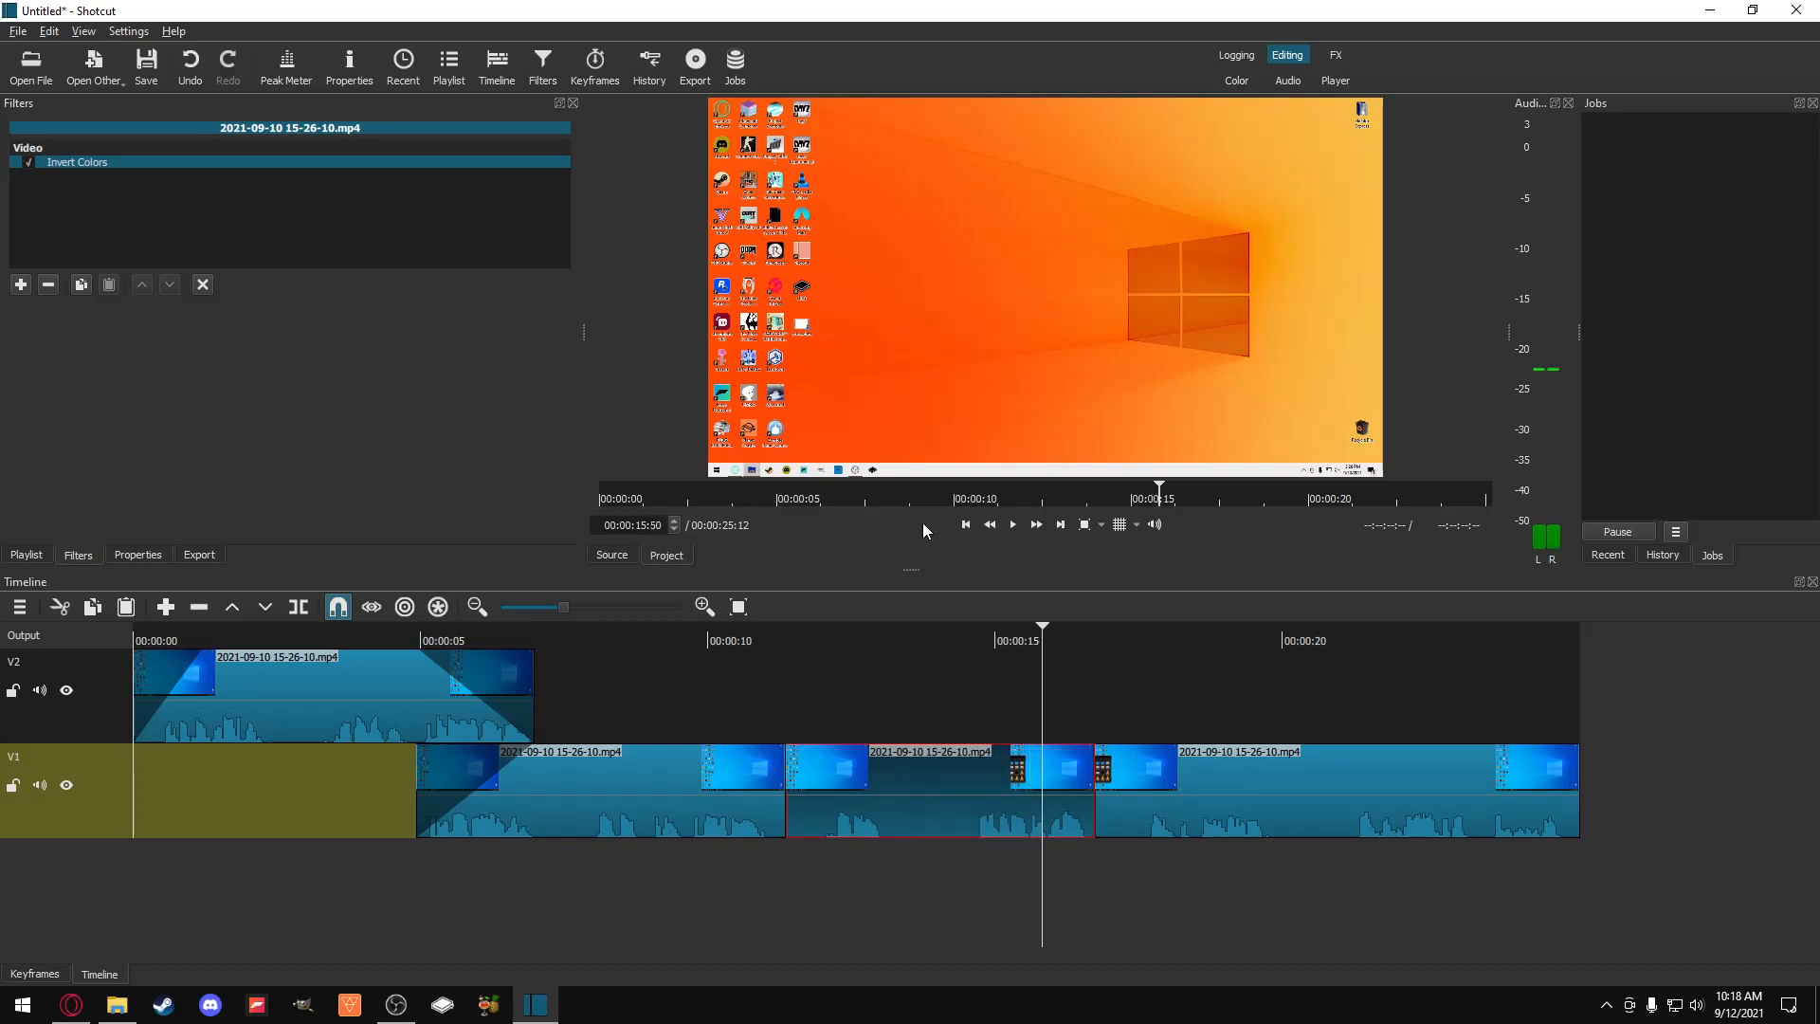
Step: Add the Wave video filter to the middle V1 segment
{"action": "left_click", "coordinate": [22, 283]}
{"action": "scroll", "coordinate": [115, 226], "scroll_direction": "down", "scroll_amount": 10}
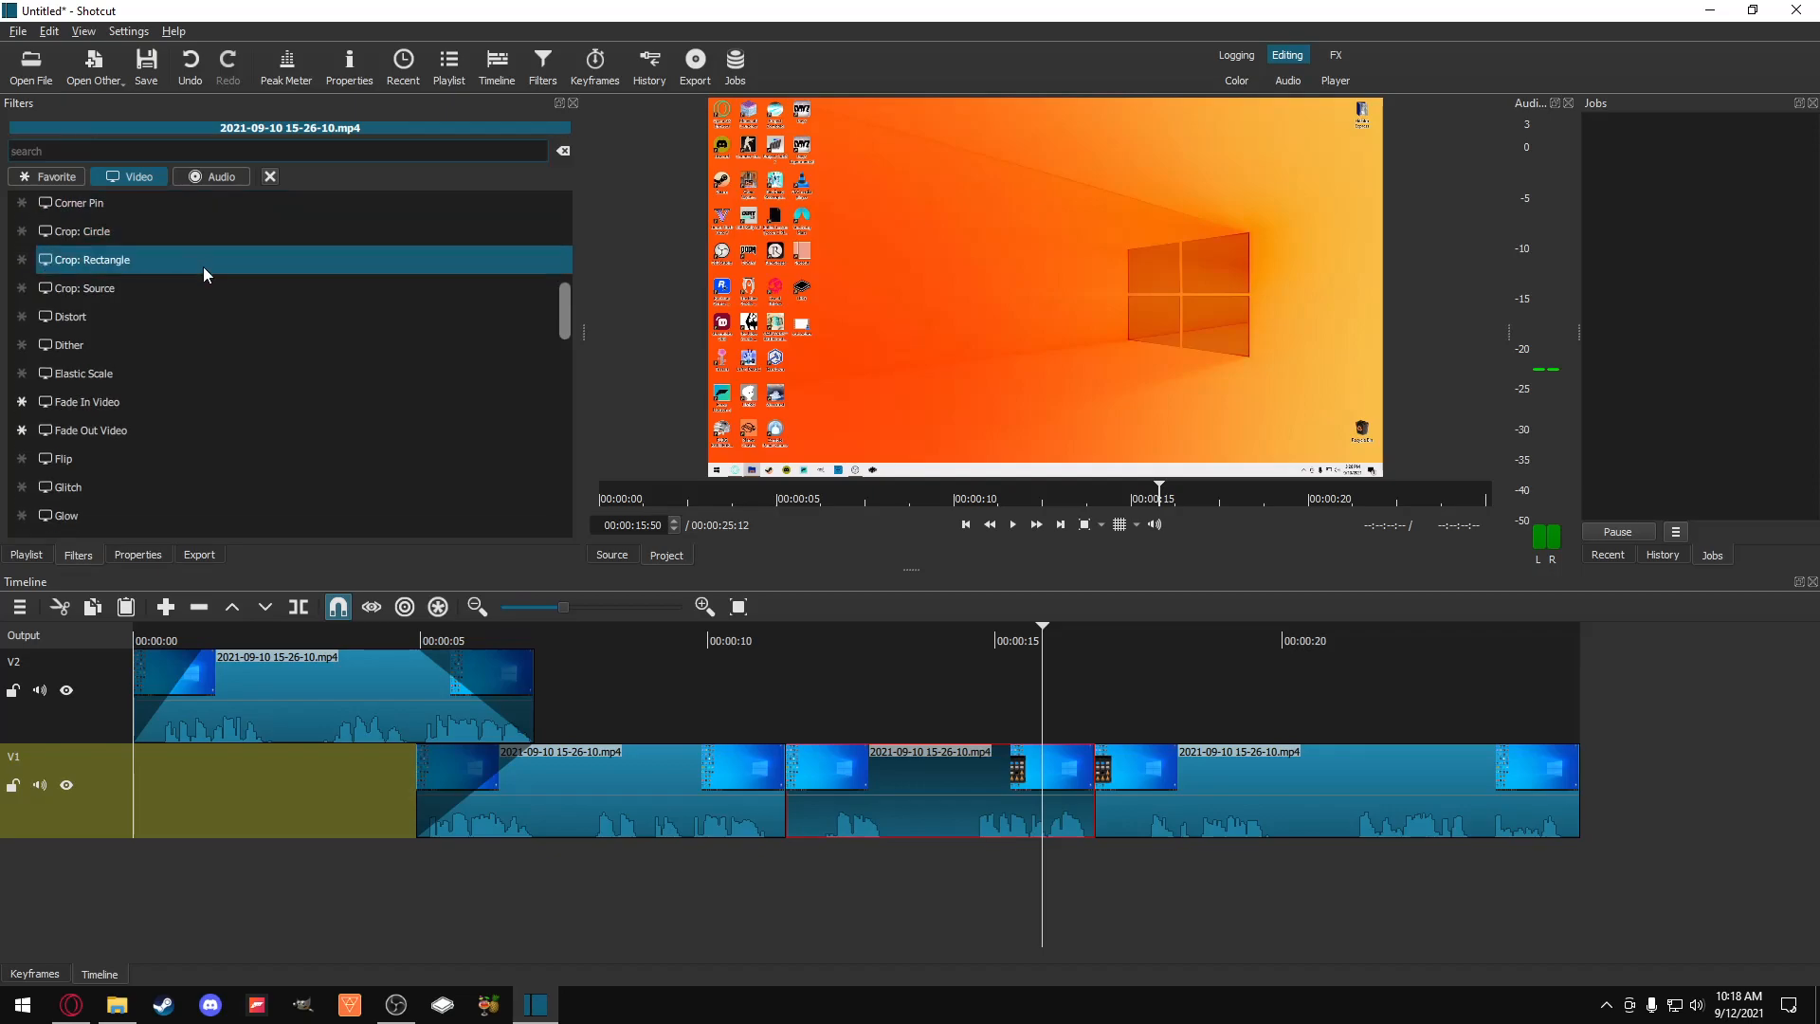
{"action": "scroll", "coordinate": [222, 282], "scroll_direction": "down", "scroll_amount": 2}
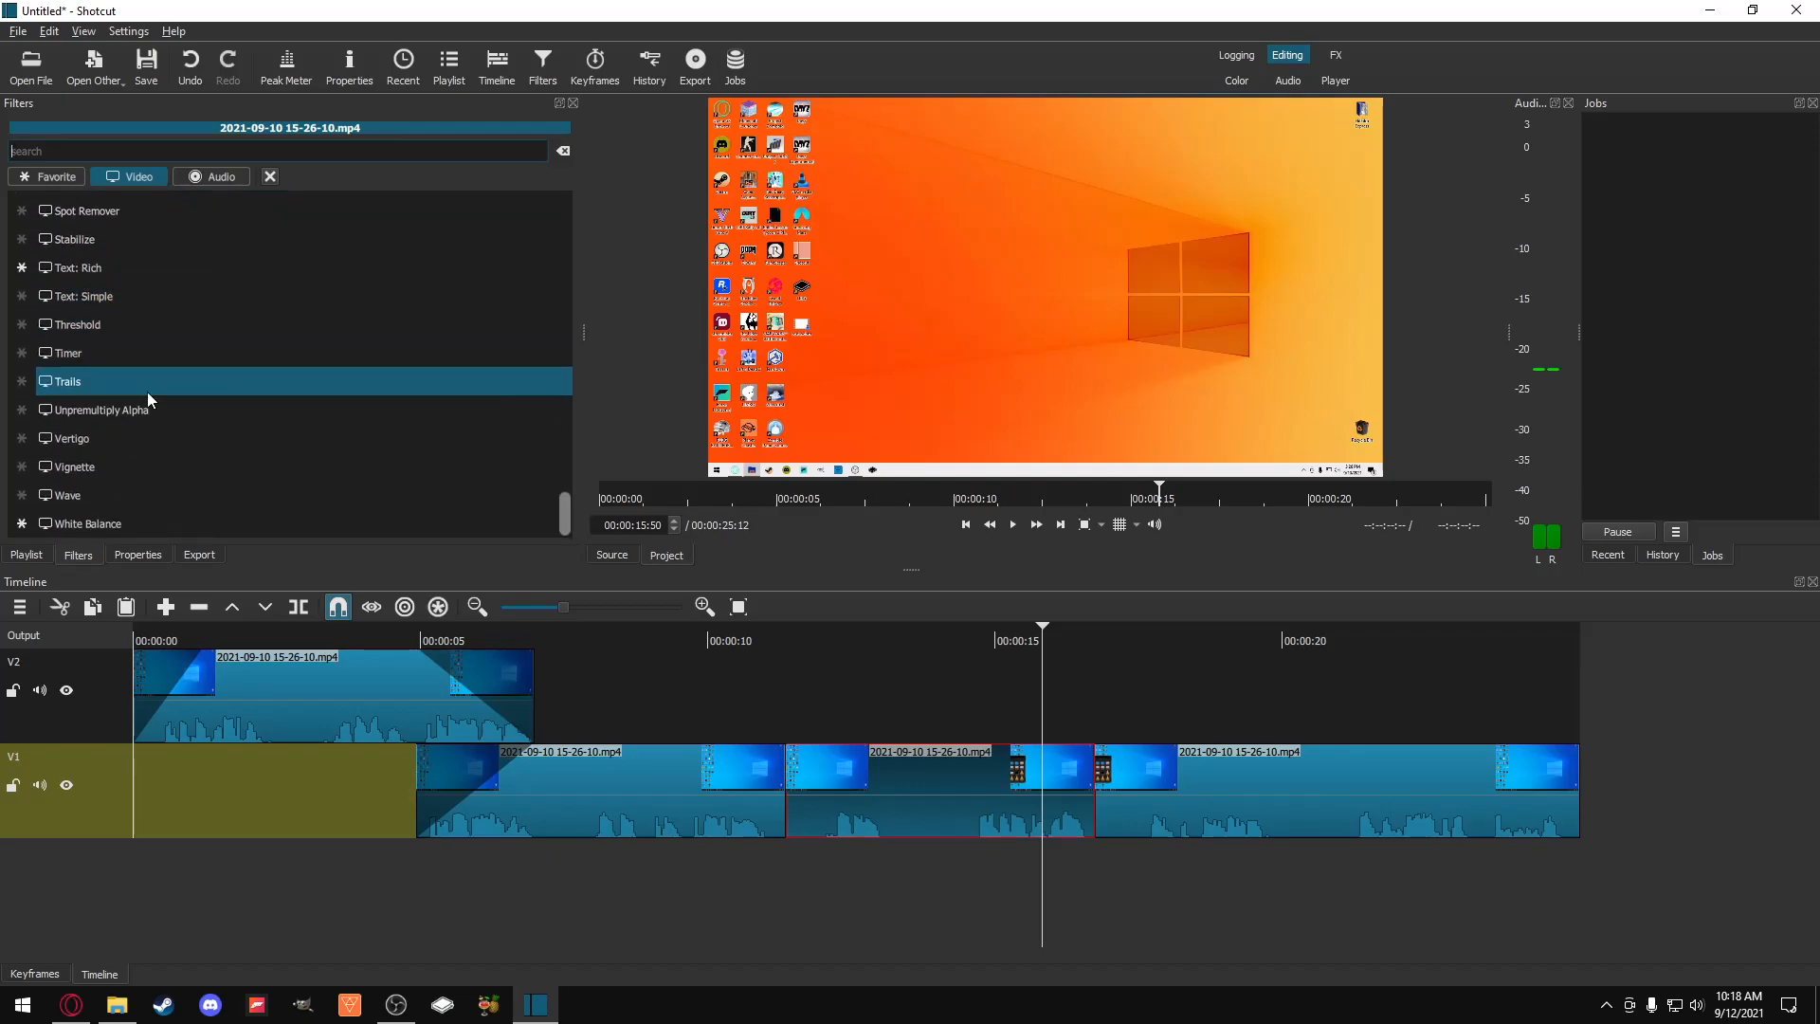
{"action": "left_click", "coordinate": [100, 484]}
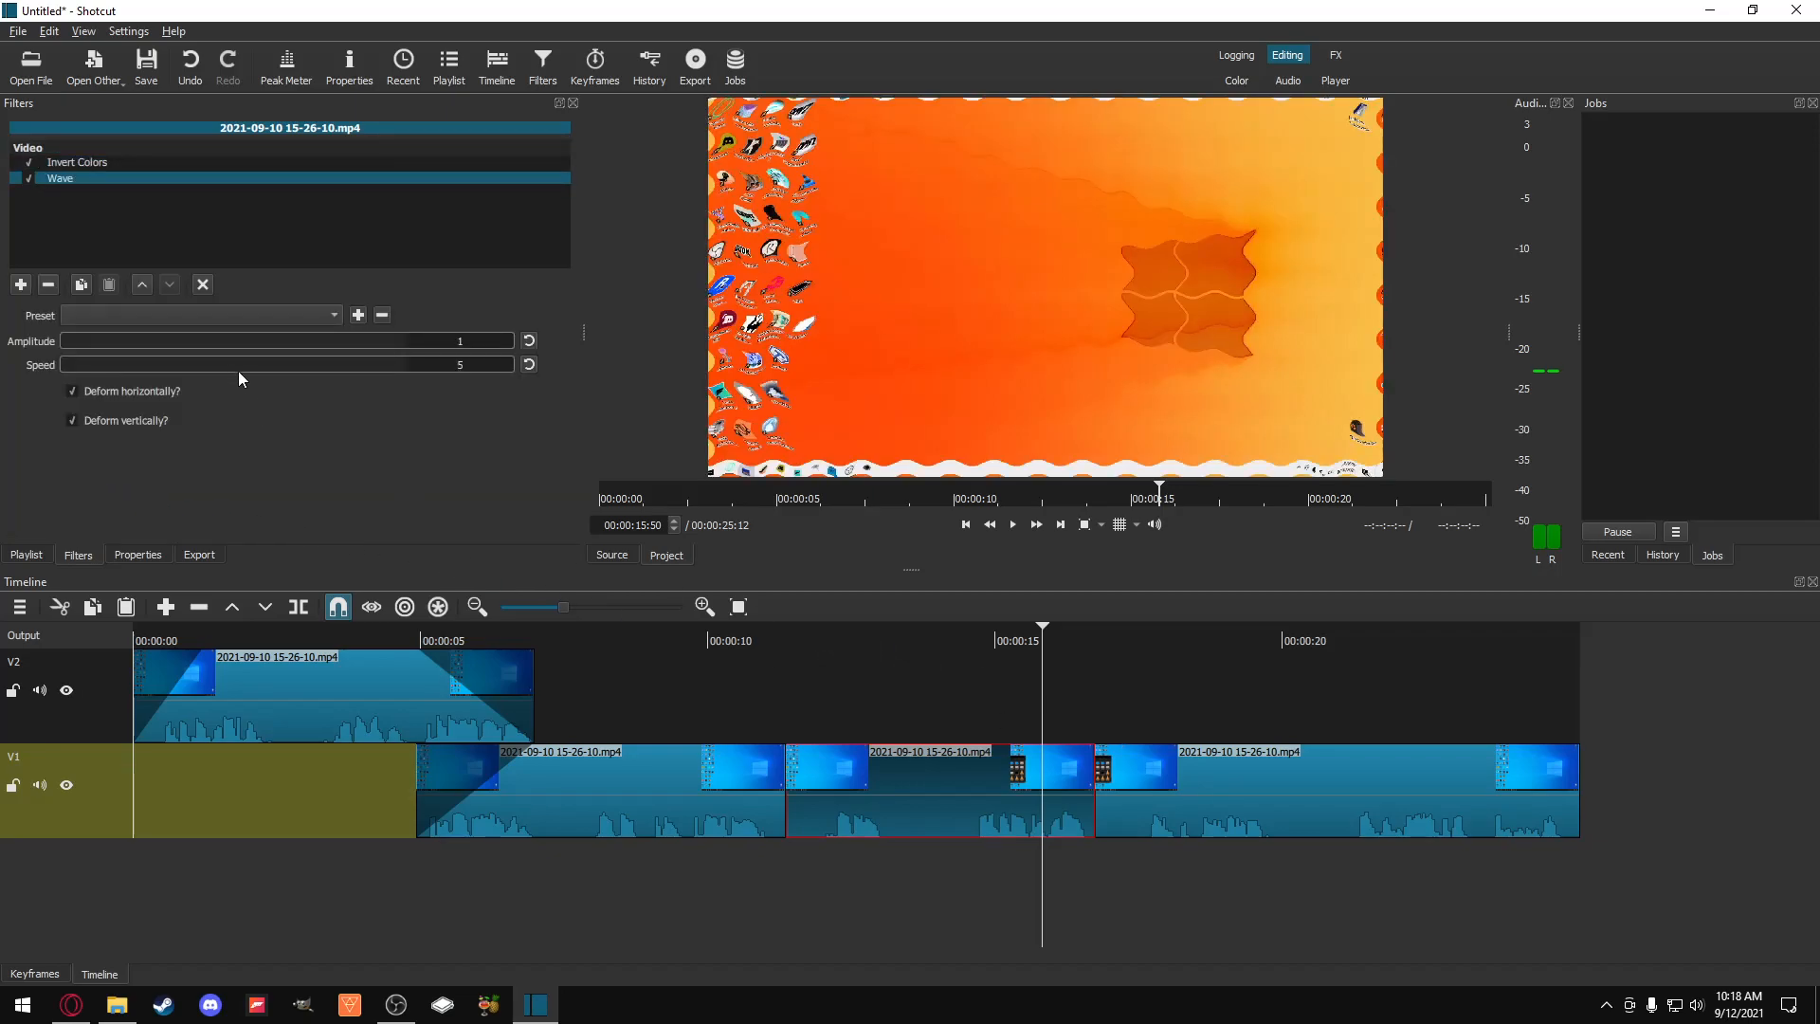
Step: Add the Pitch audio filter to the middle V1 segment and set its Octave Shift to 0.583333
{"action": "left_click", "coordinate": [20, 284]}
{"action": "left_click", "coordinate": [202, 175]}
{"action": "scroll", "coordinate": [170, 340], "scroll_direction": "down", "scroll_amount": 1}
{"action": "scroll", "coordinate": [171, 339], "scroll_direction": "up", "scroll_amount": 1}
{"action": "scroll", "coordinate": [159, 387], "scroll_direction": "down", "scroll_amount": 3}
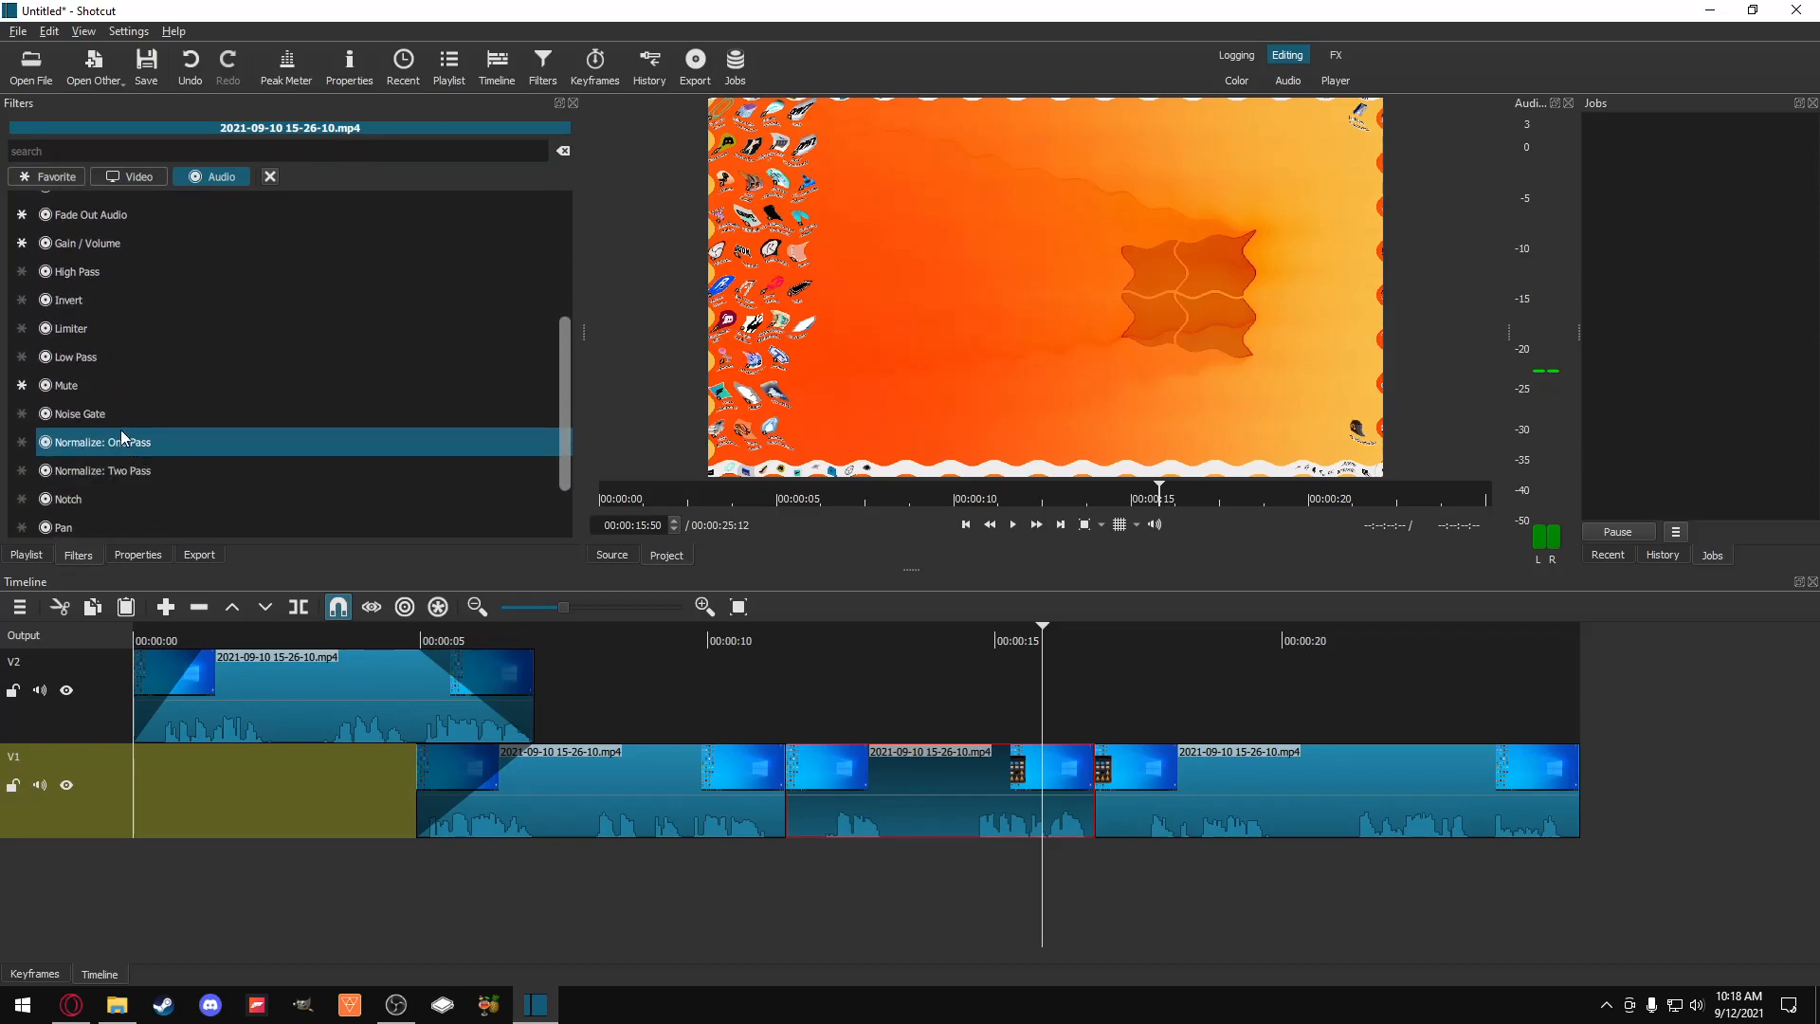
{"action": "scroll", "coordinate": [122, 431], "scroll_direction": "down", "scroll_amount": 1}
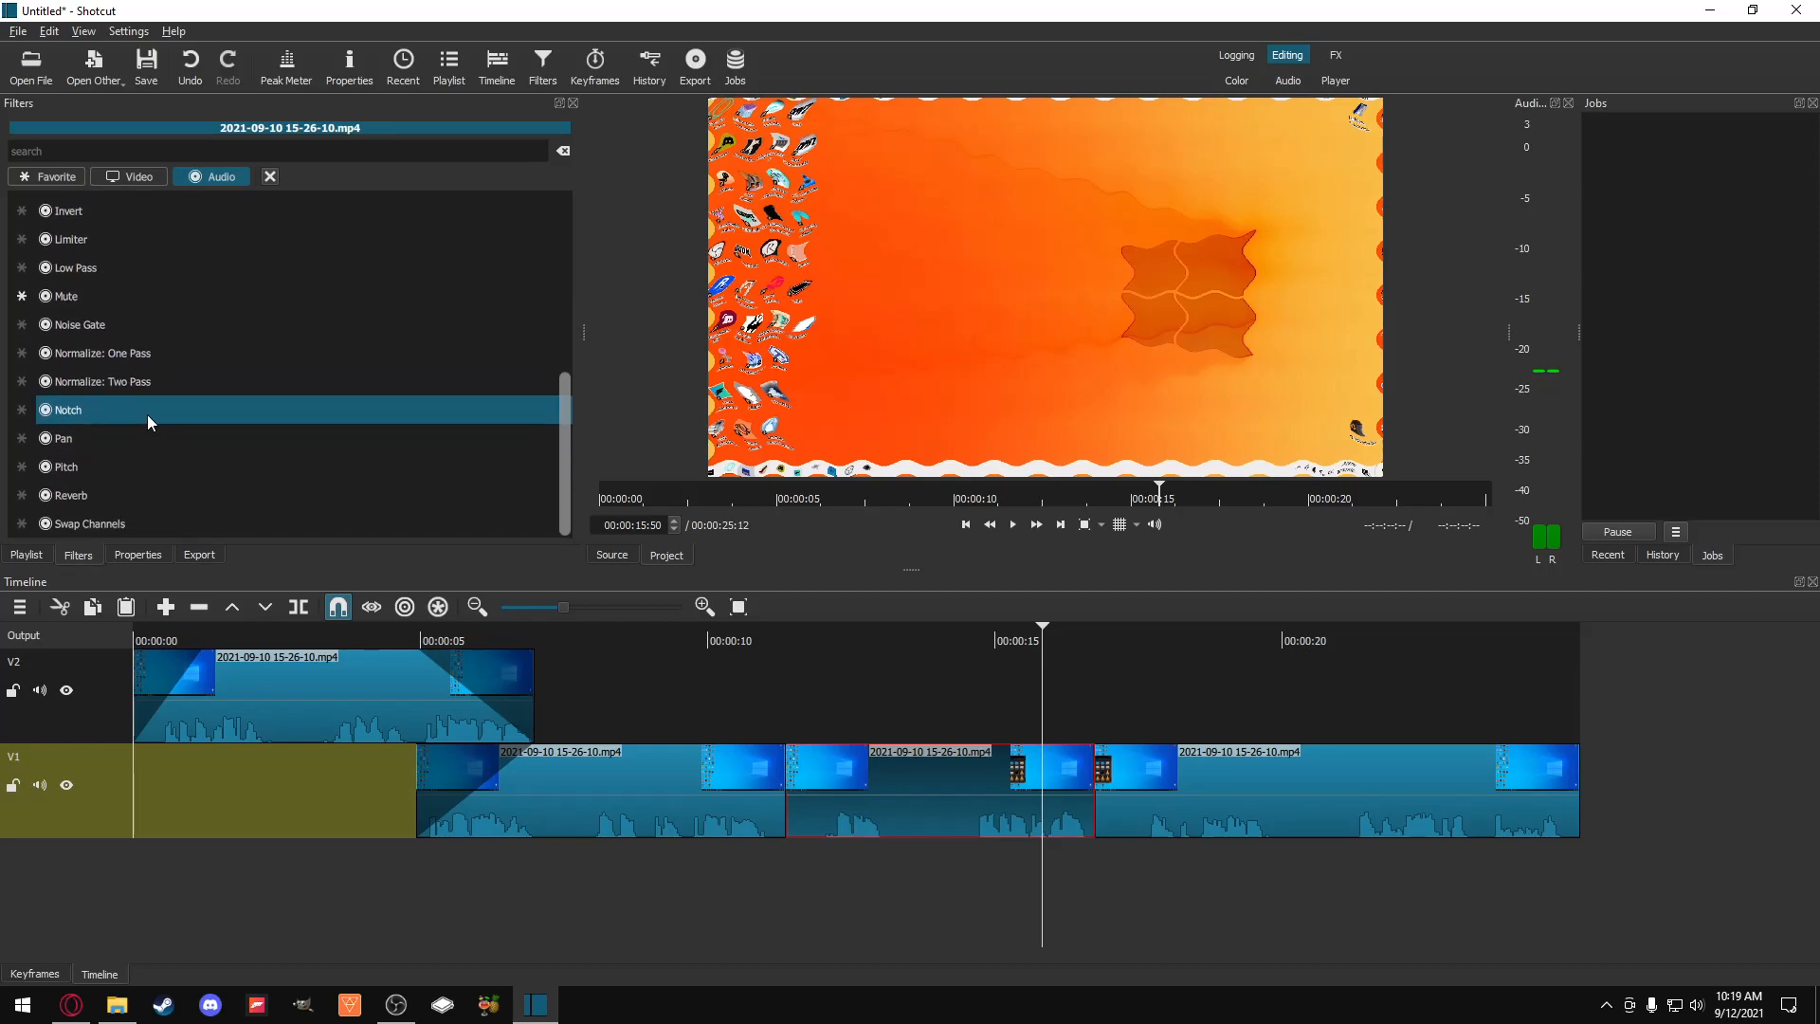
{"action": "left_click", "coordinate": [105, 472]}
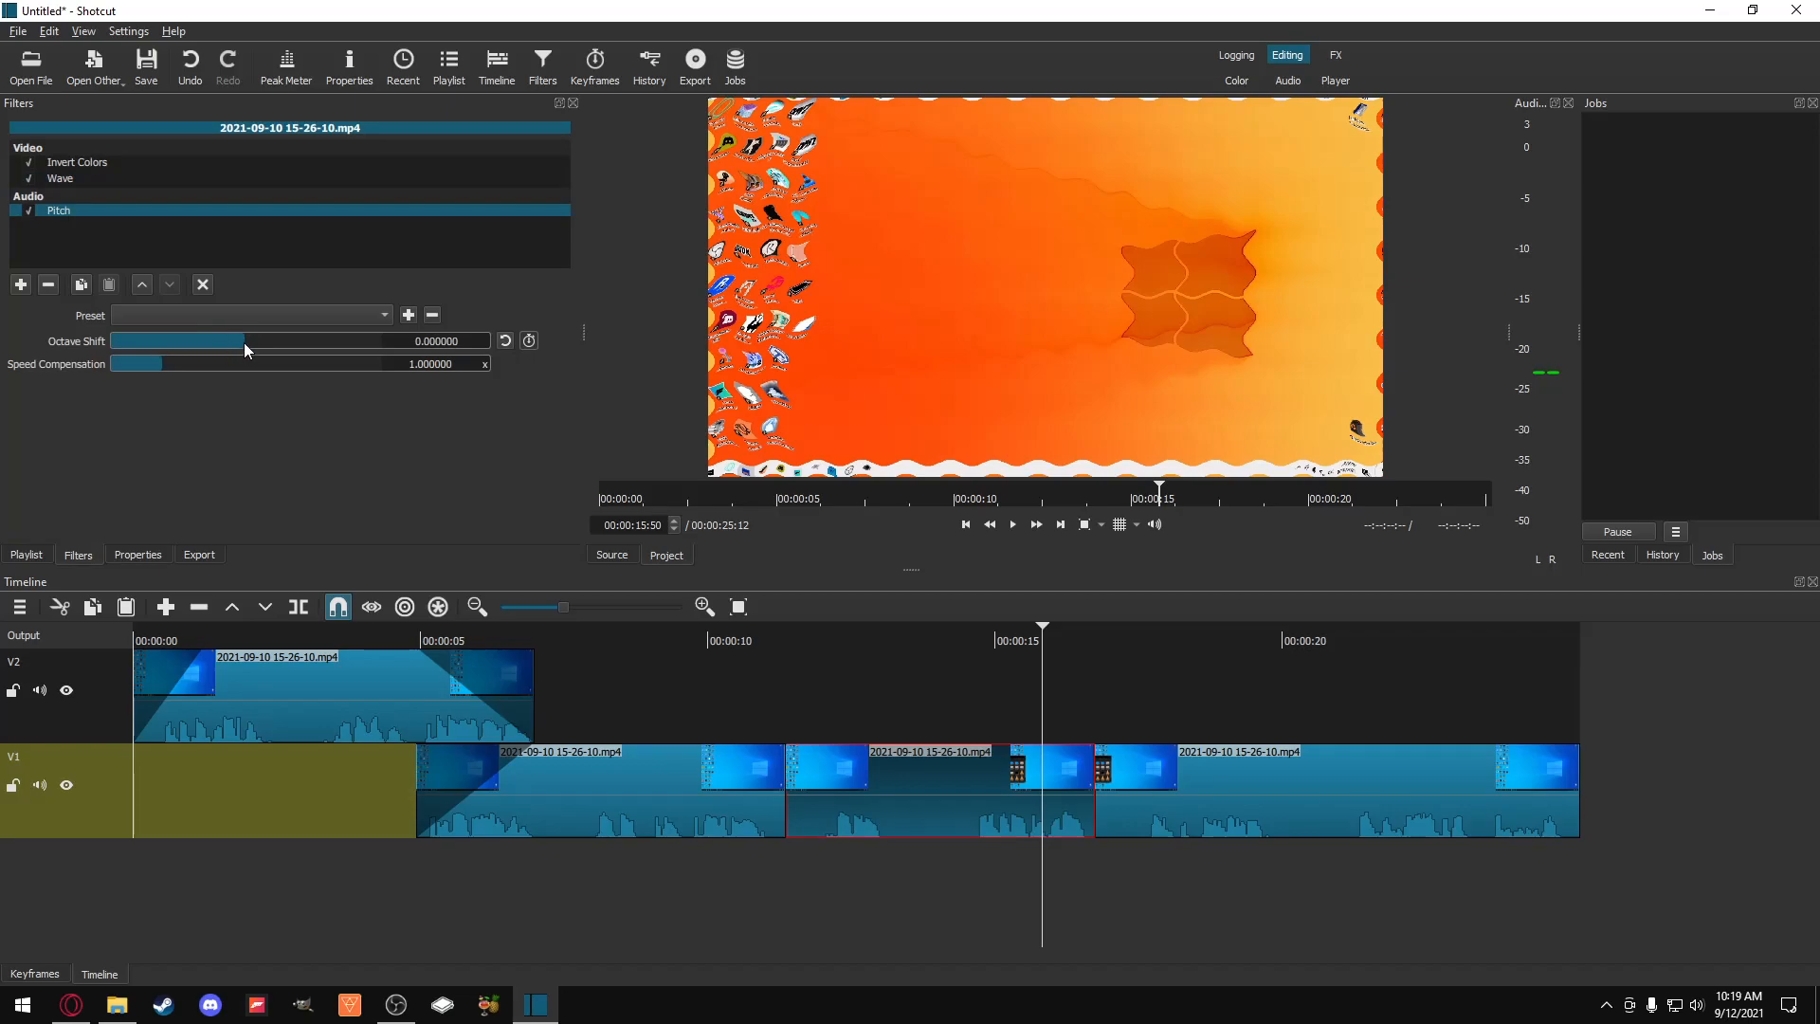
{"action": "left_click_drag", "start_coordinate": [235, 339], "coordinate": [288, 339]}
Step: Play through the middle V1 segment to review its filters, scrub on to 00:00:23:19, and select the last V1 segment
{"action": "left_click", "coordinate": [680, 633]}
{"action": "left_click", "coordinate": [1012, 524]}
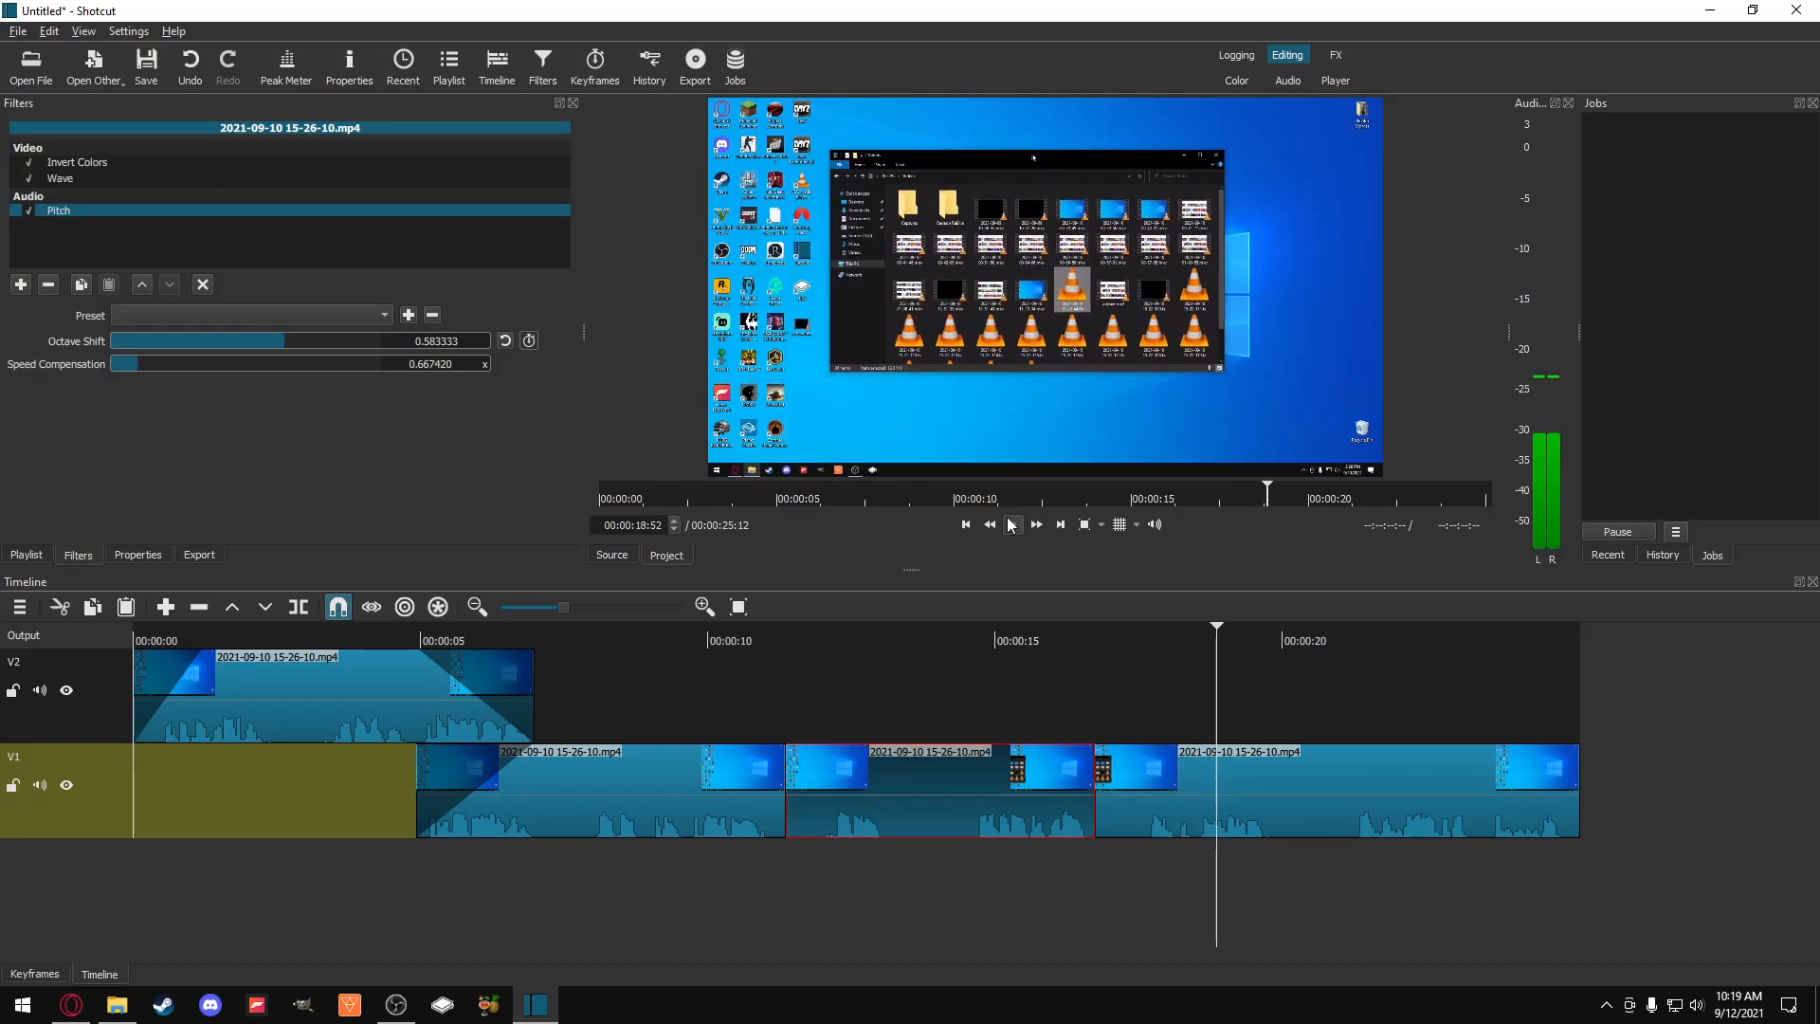
{"action": "left_click_drag", "start_coordinate": [1199, 629], "coordinate": [1331, 629]}
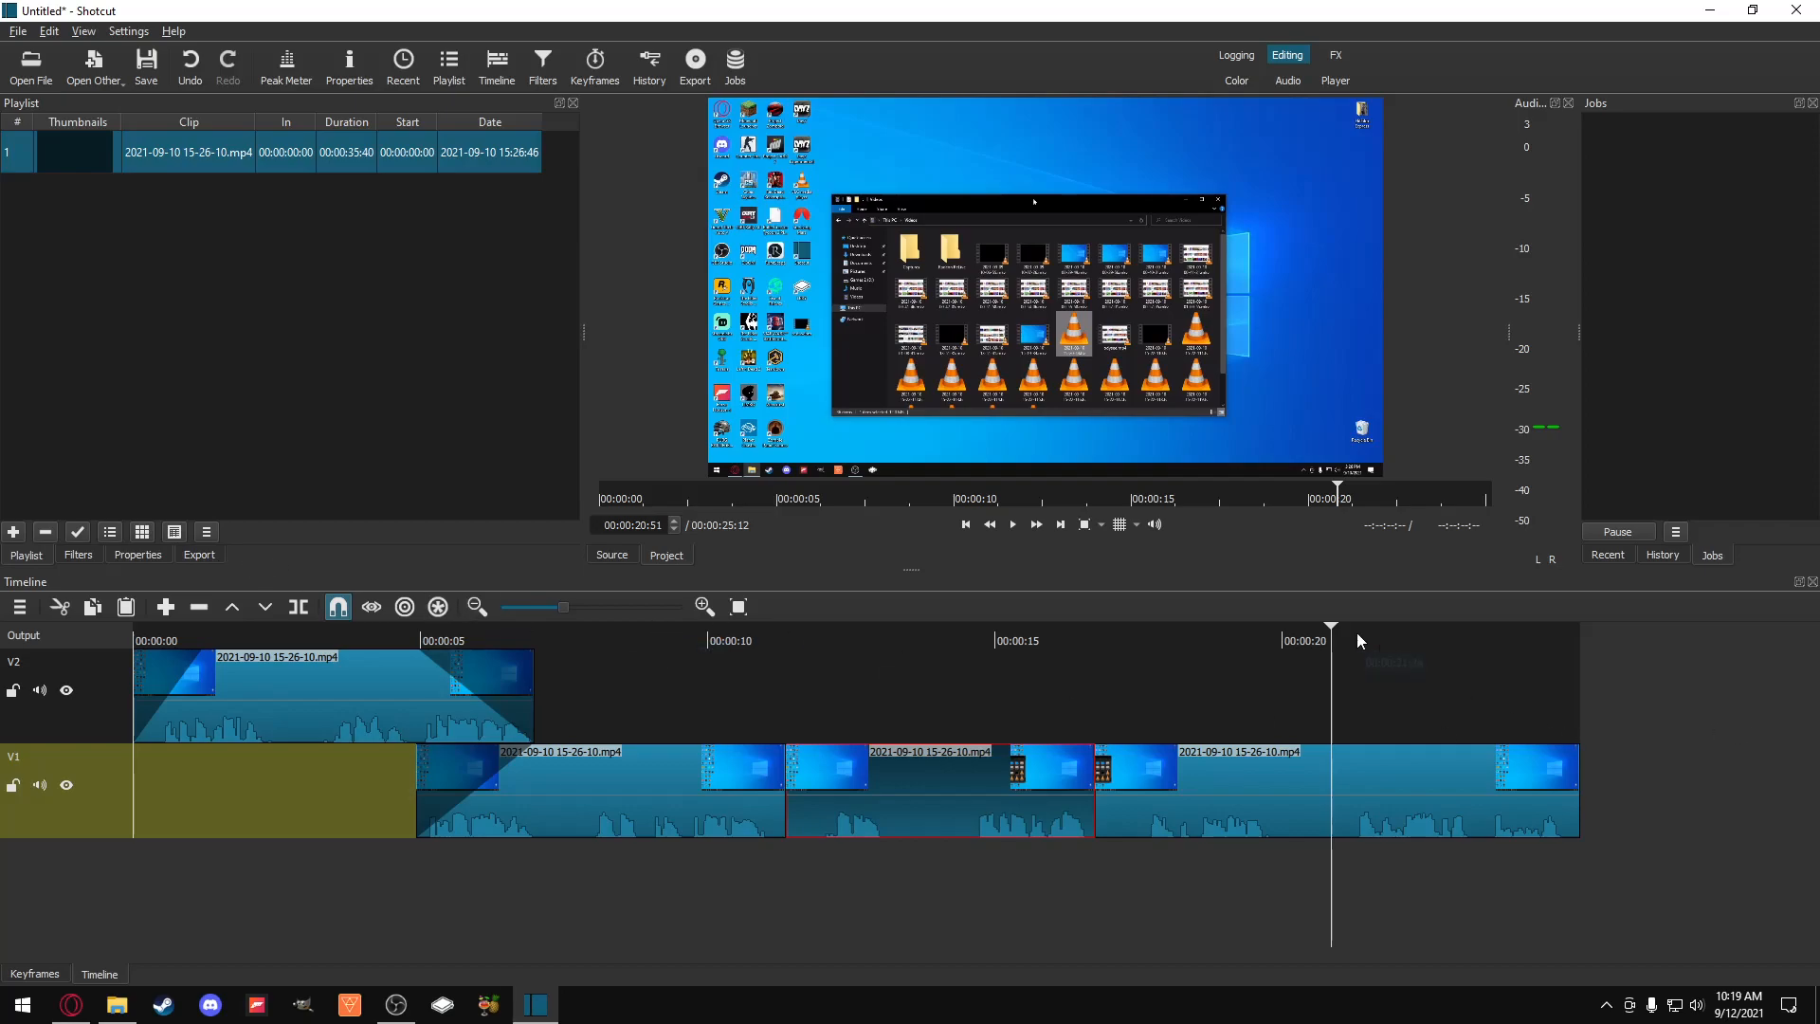
{"action": "left_click_drag", "start_coordinate": [1341, 629], "coordinate": [1472, 641]}
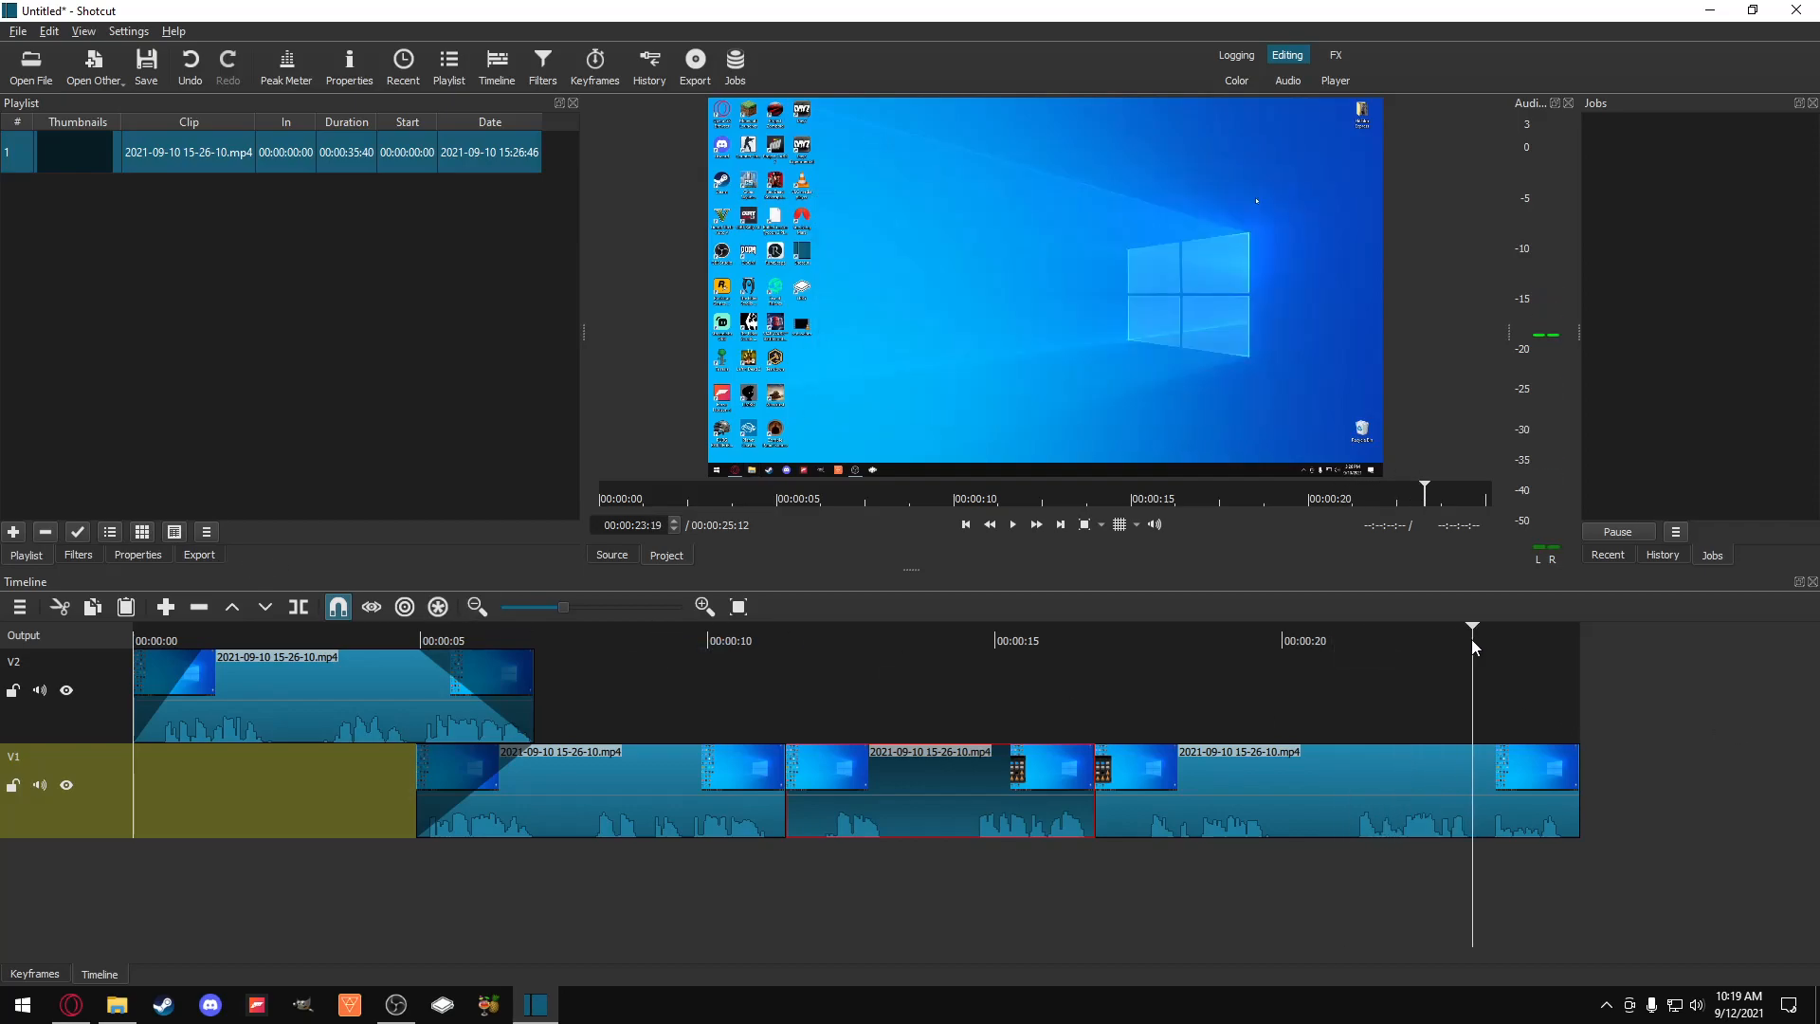
{"action": "left_click", "coordinate": [1358, 770]}
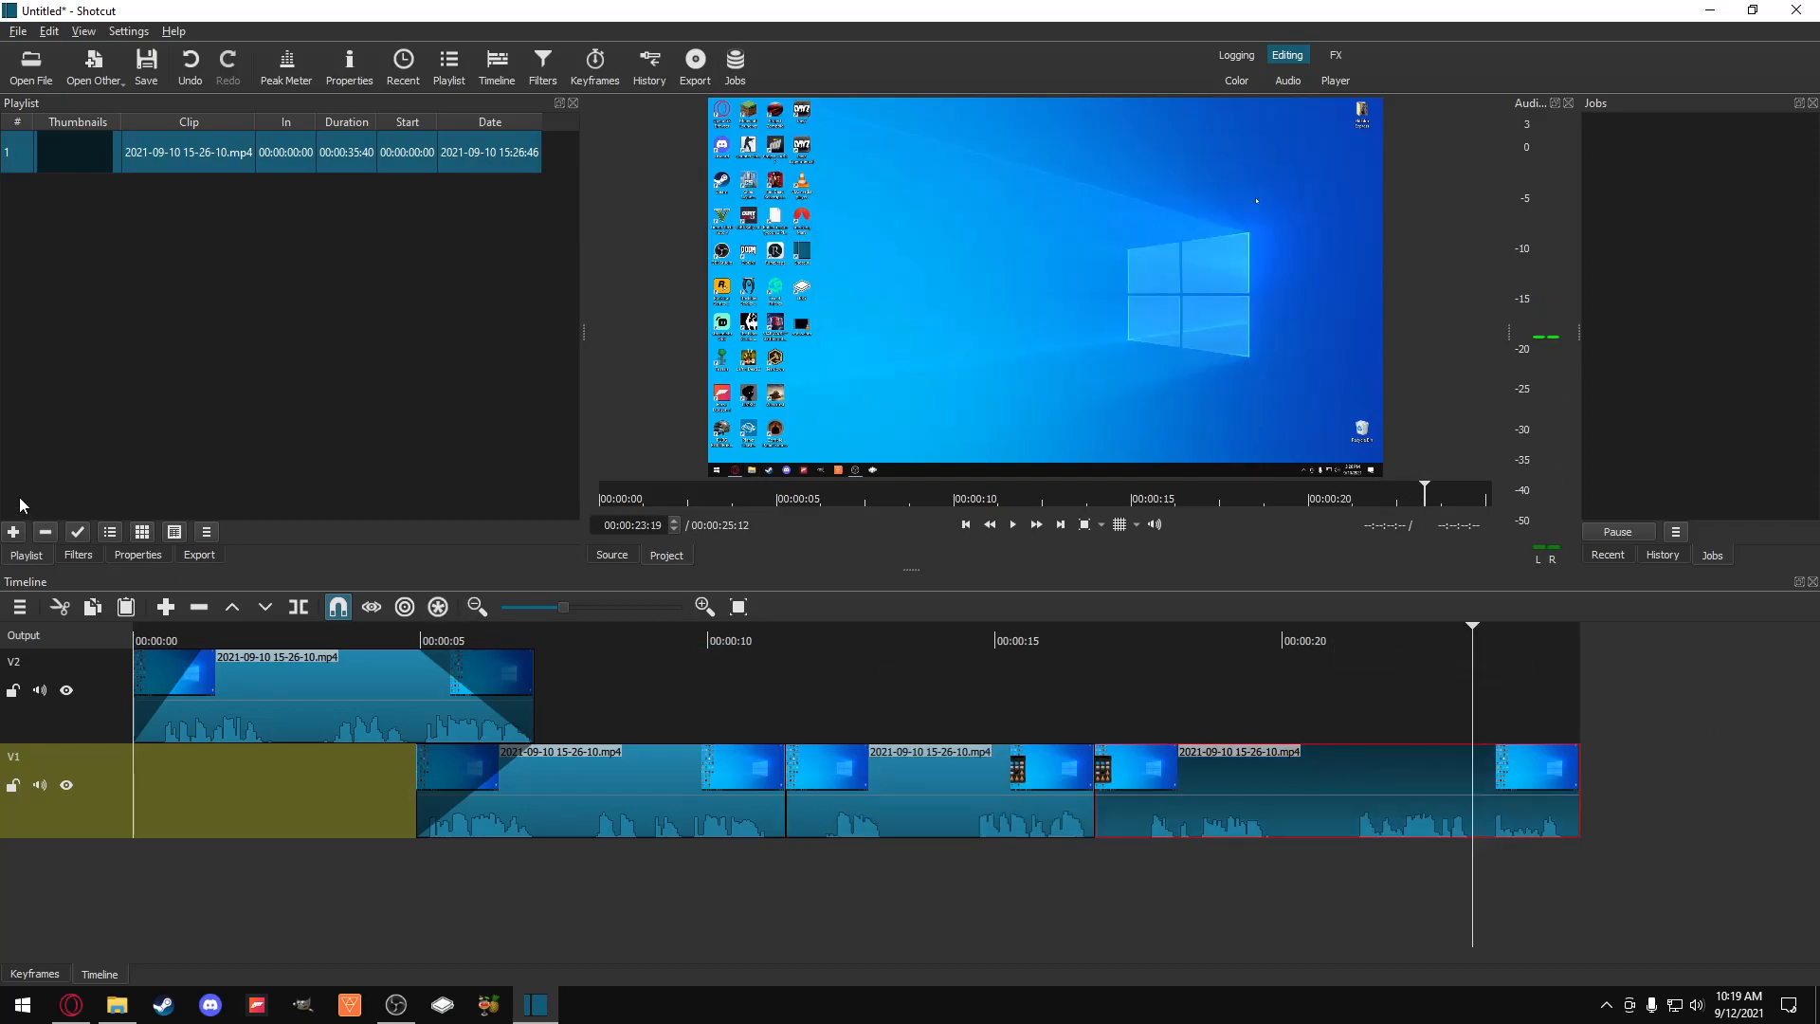
Step: Try to add another Fade Out Video filter to the V2 clip by searching the filters for "fade"
{"action": "left_click", "coordinate": [410, 727]}
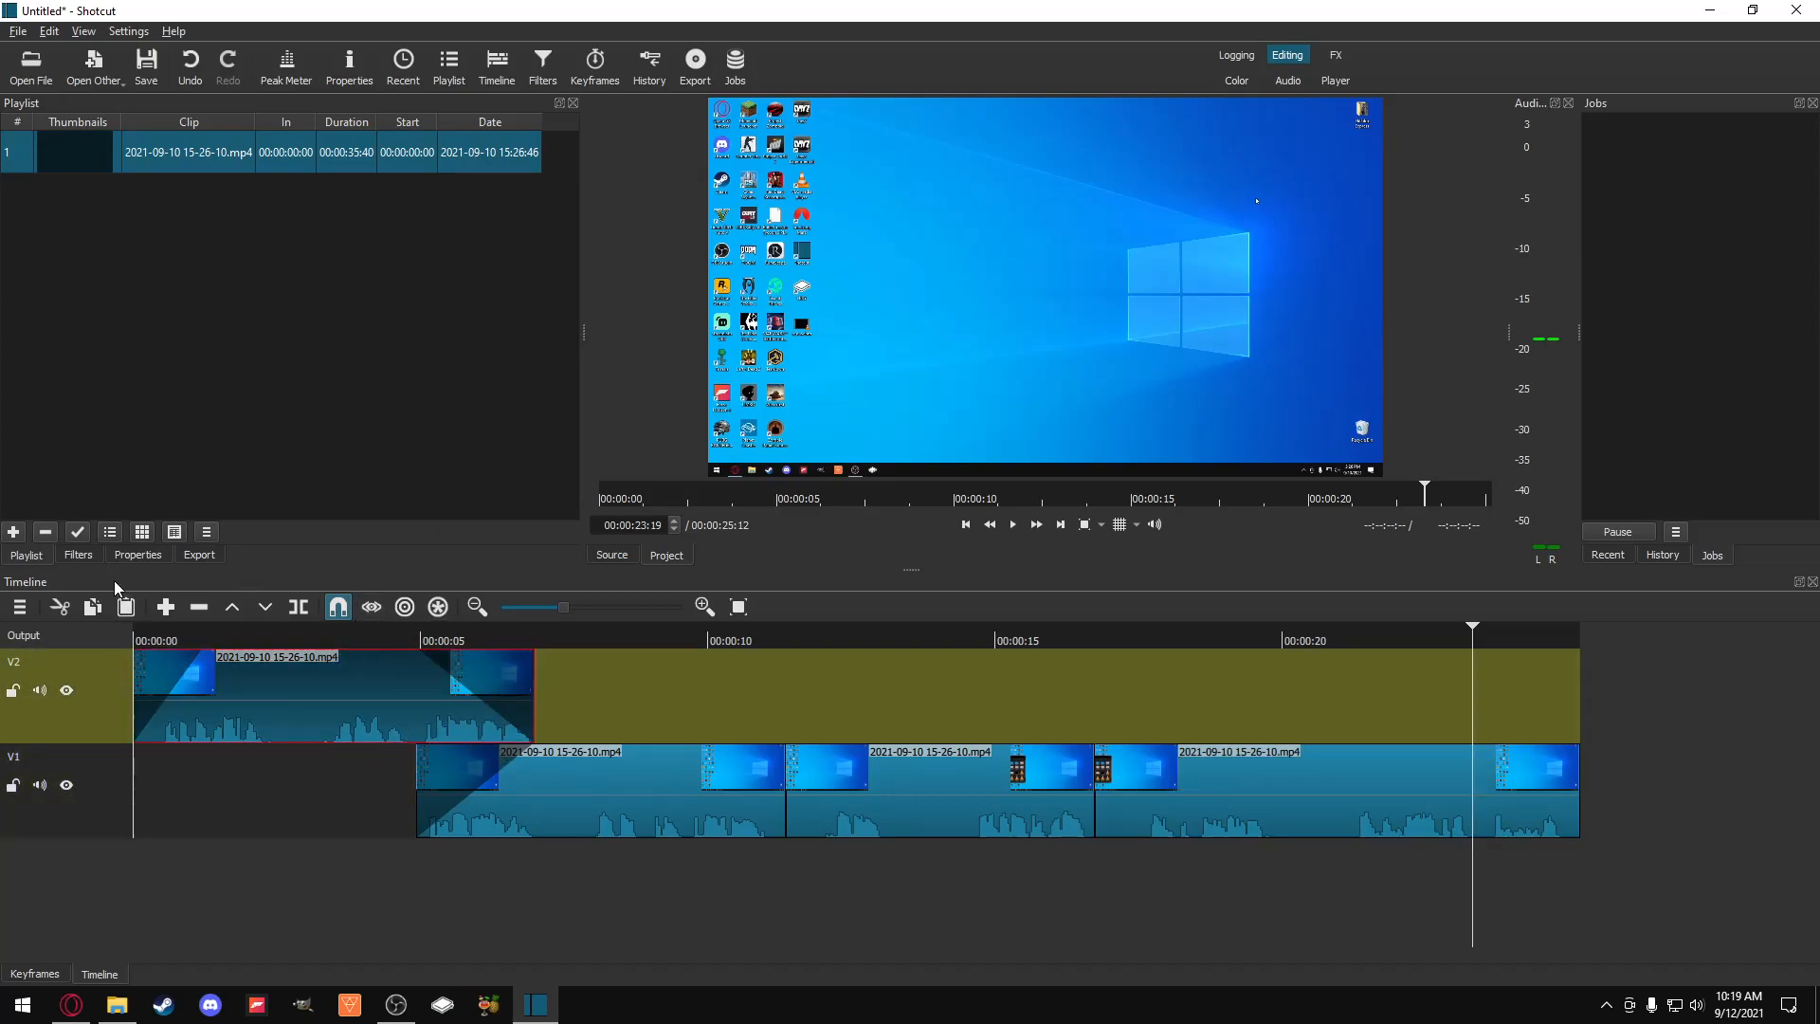
{"action": "left_click", "coordinate": [78, 554]}
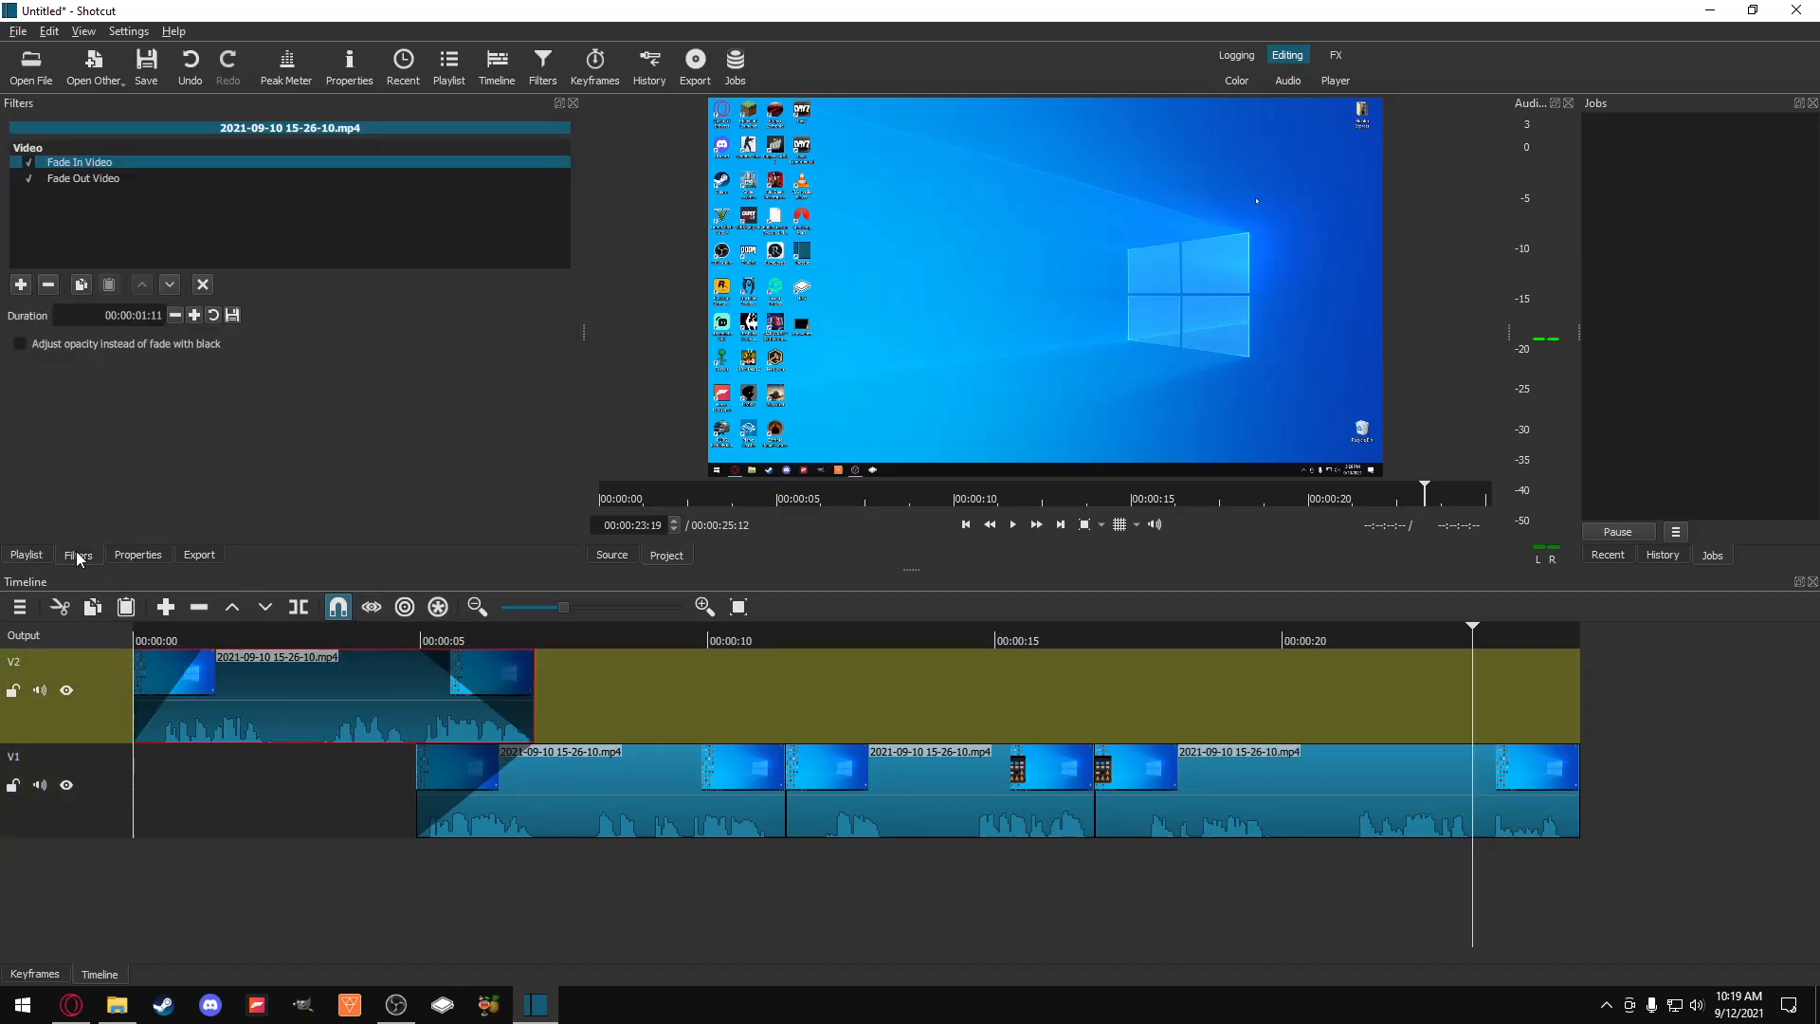
{"action": "left_click", "coordinate": [20, 285]}
{"action": "scroll", "coordinate": [167, 356], "scroll_direction": "up", "scroll_amount": 5}
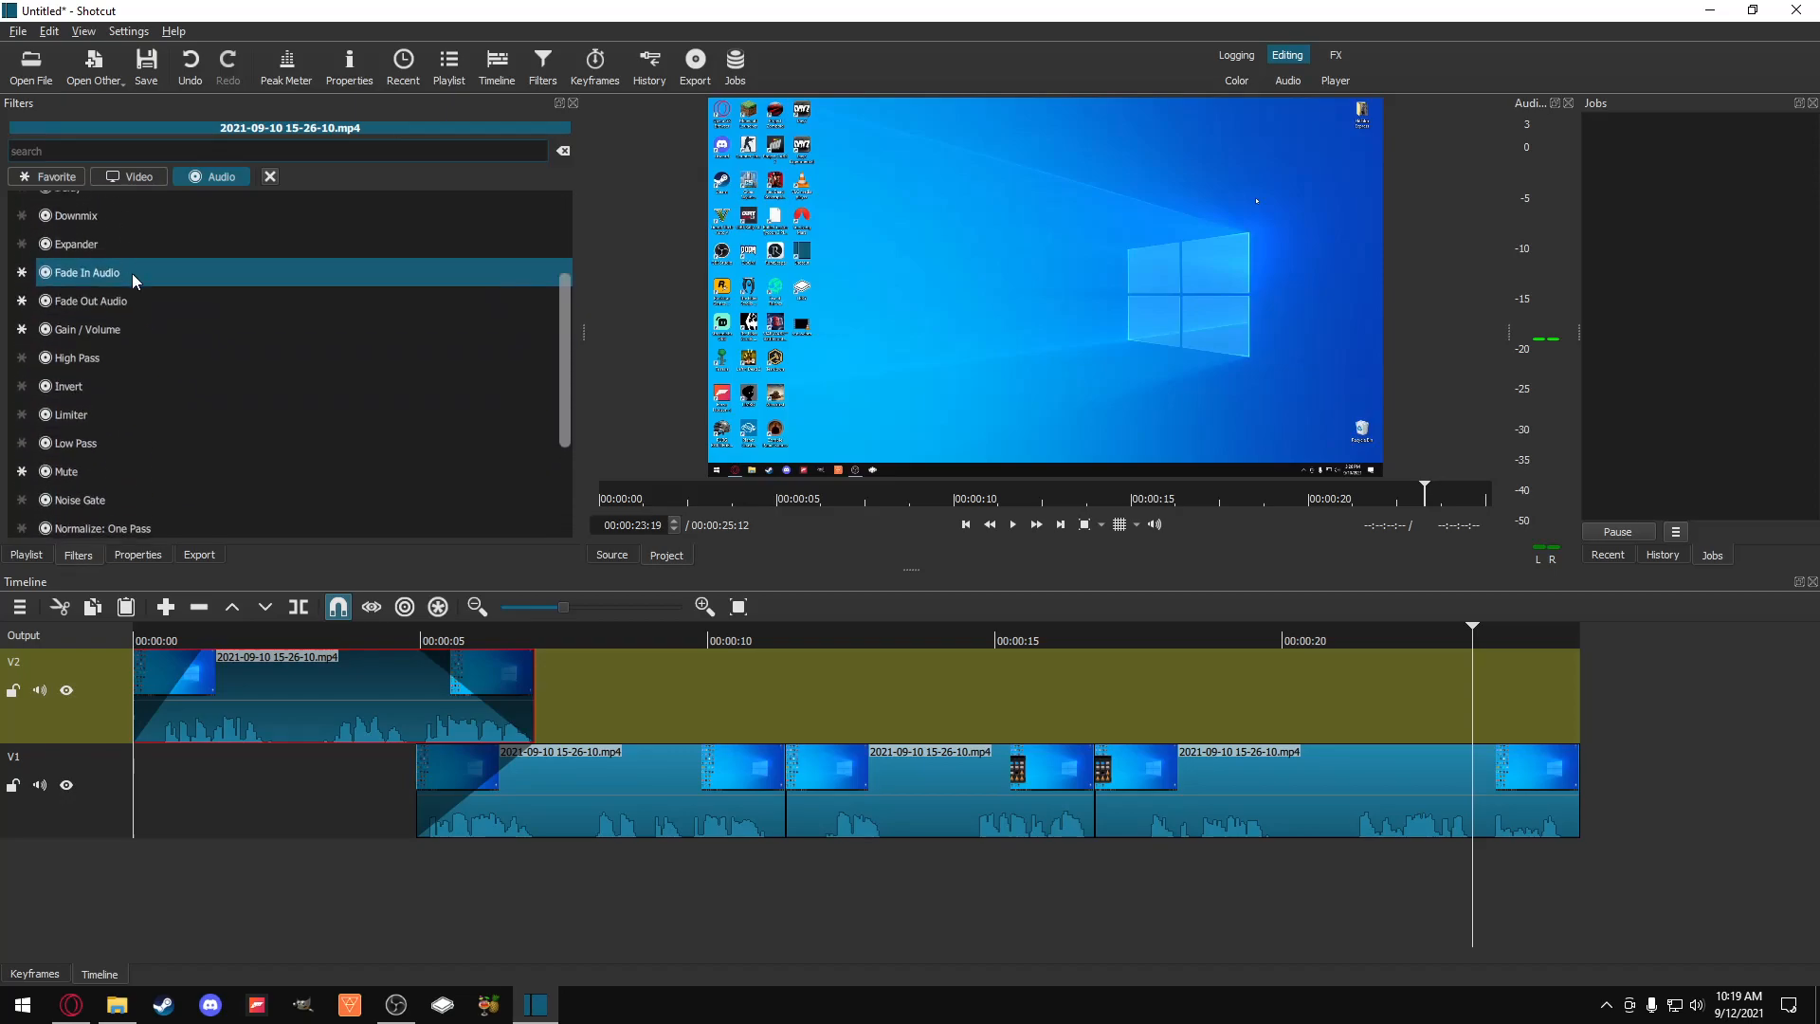
{"action": "type", "text": "fade"}
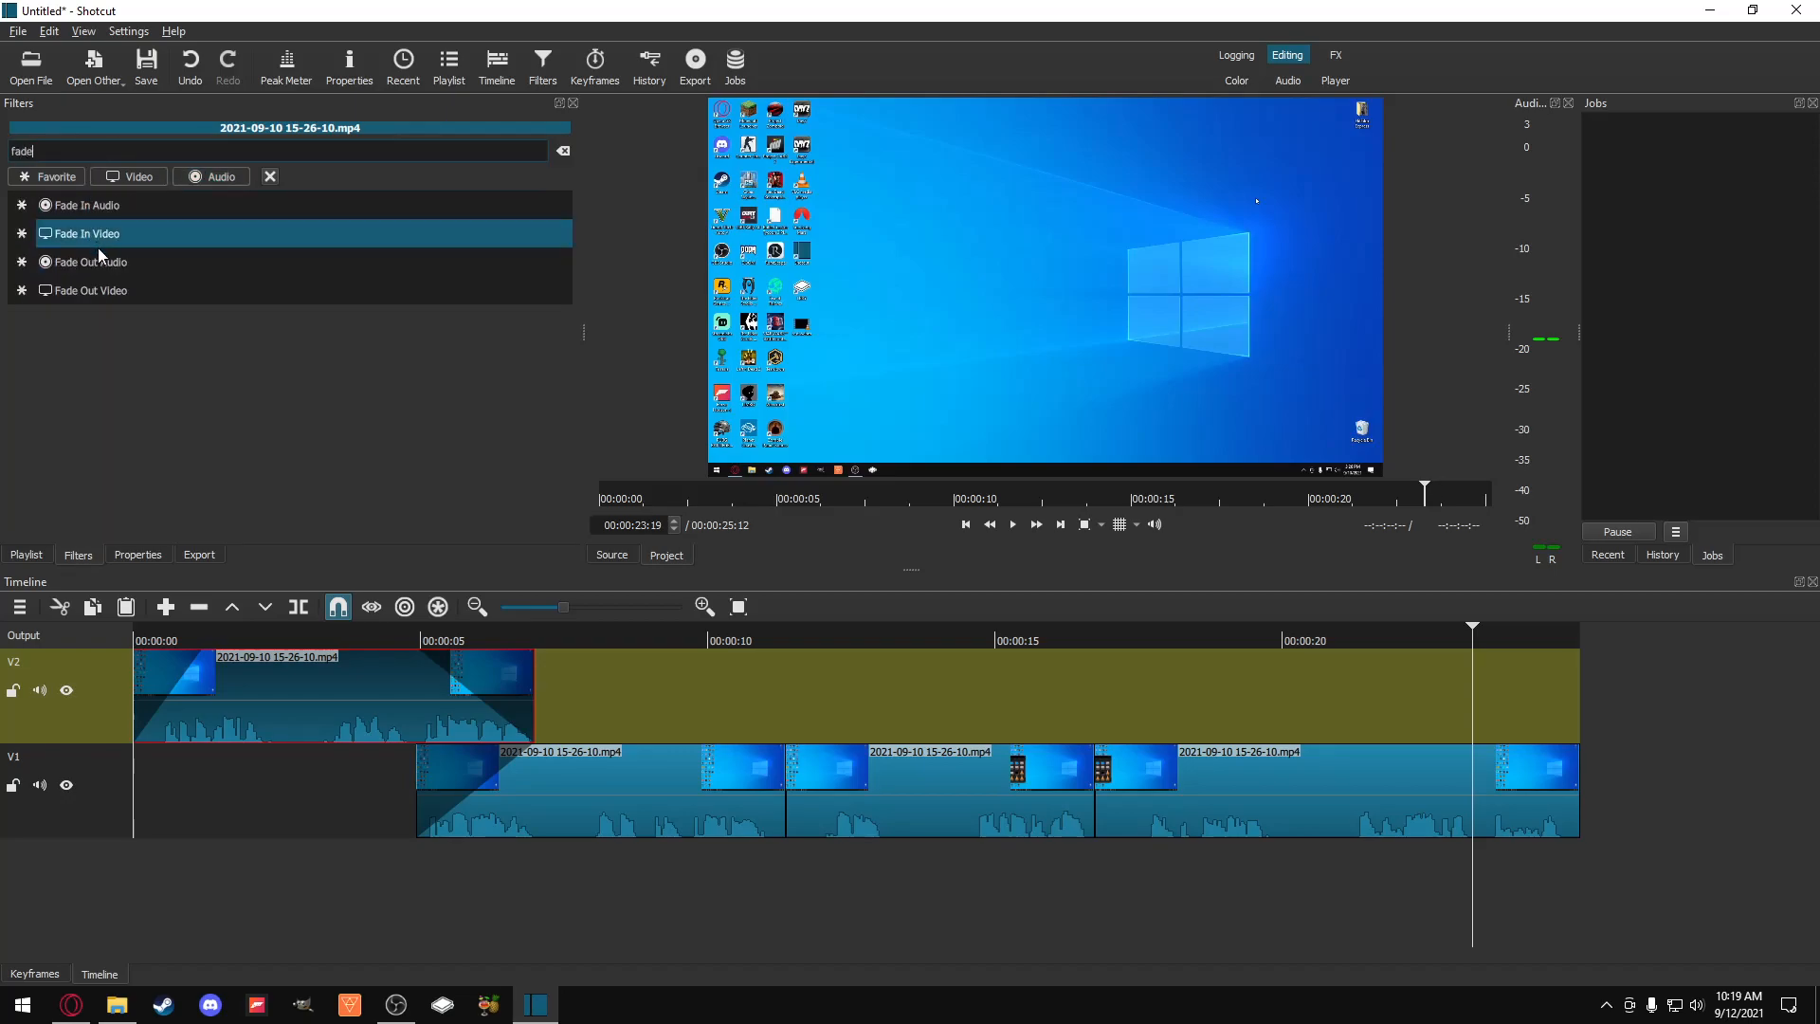
{"action": "left_click", "coordinate": [127, 284]}
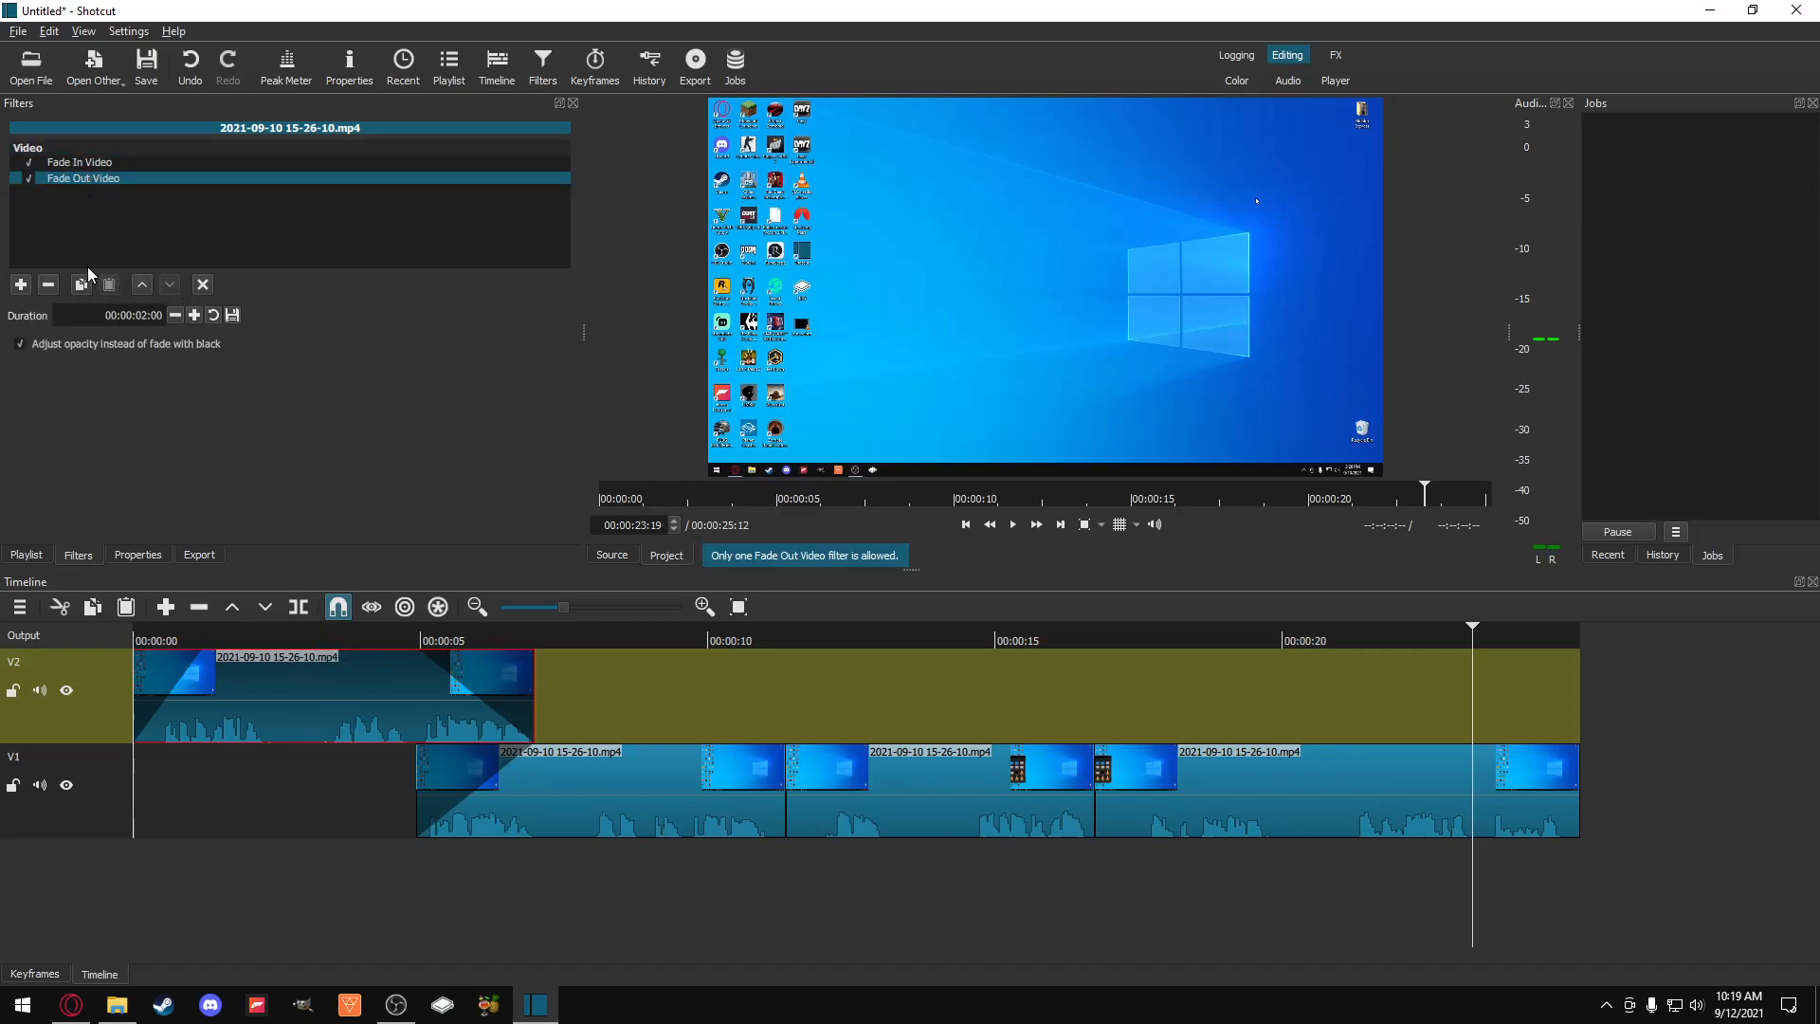
Step: Add the Fade Out Audio filter to the V2 clip and lengthen it to match the clip's video fade-out
{"action": "left_click", "coordinate": [21, 285]}
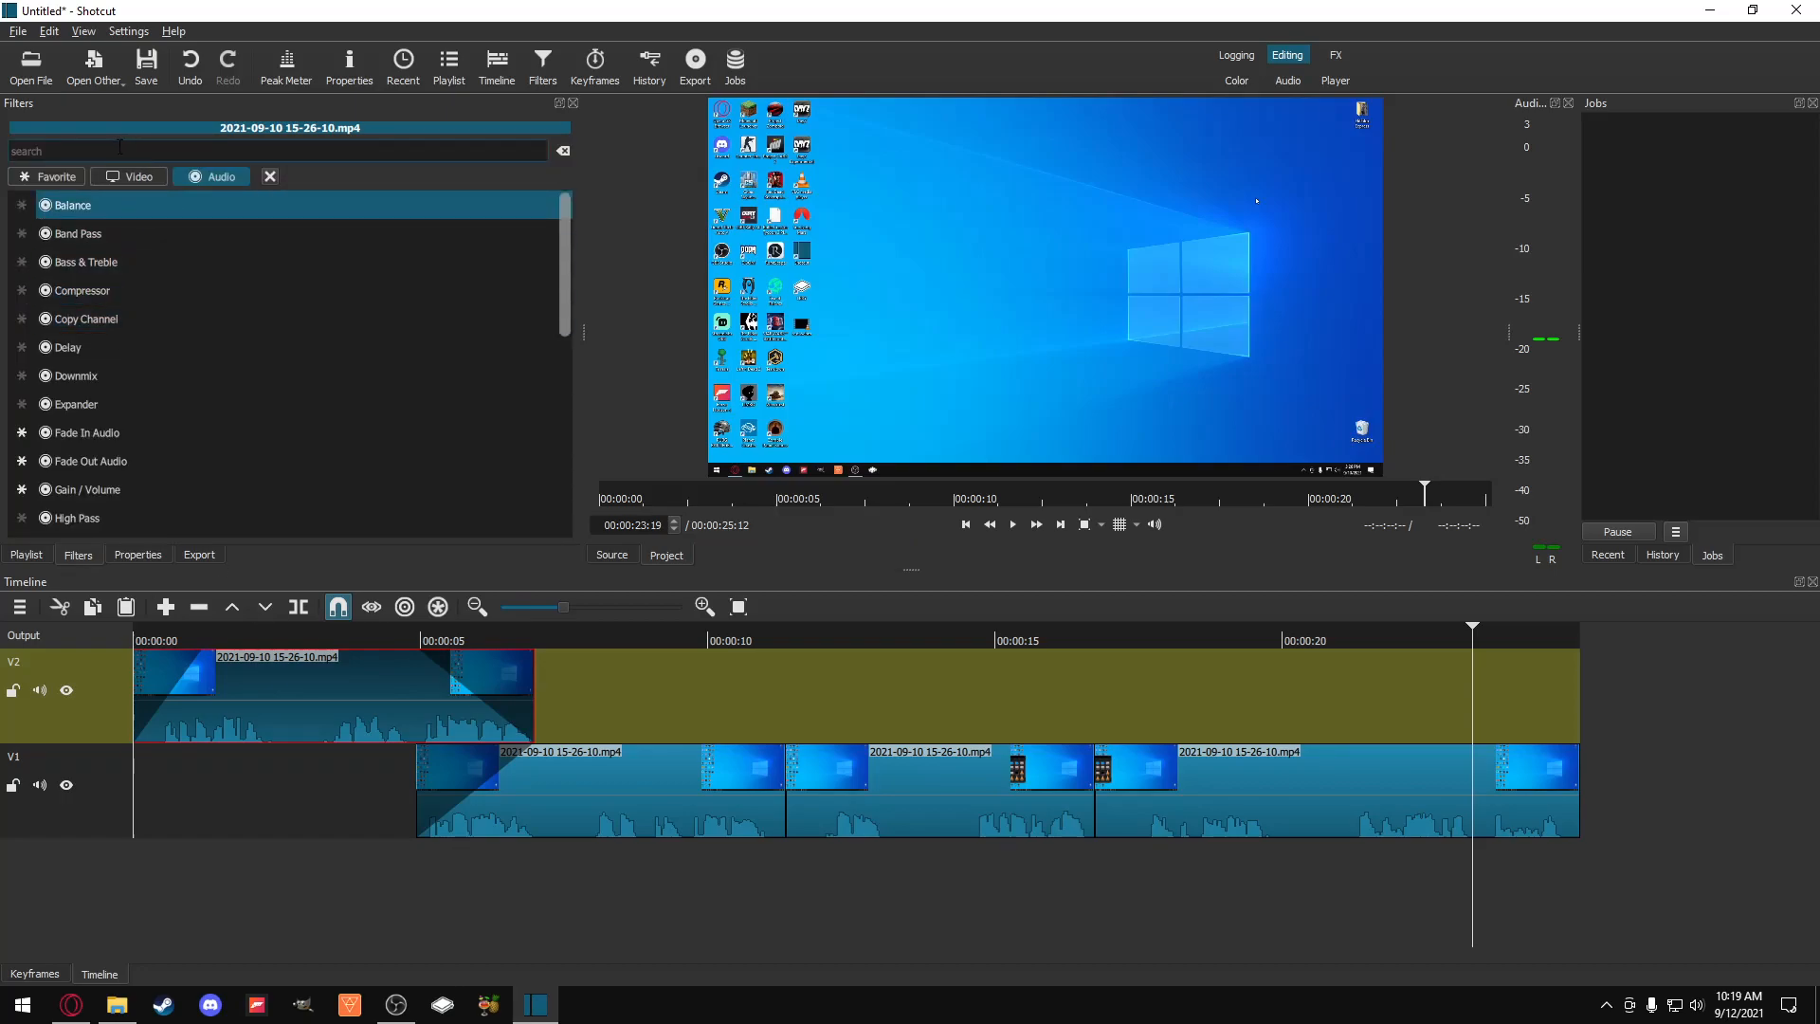
{"action": "type", "text": "fade"}
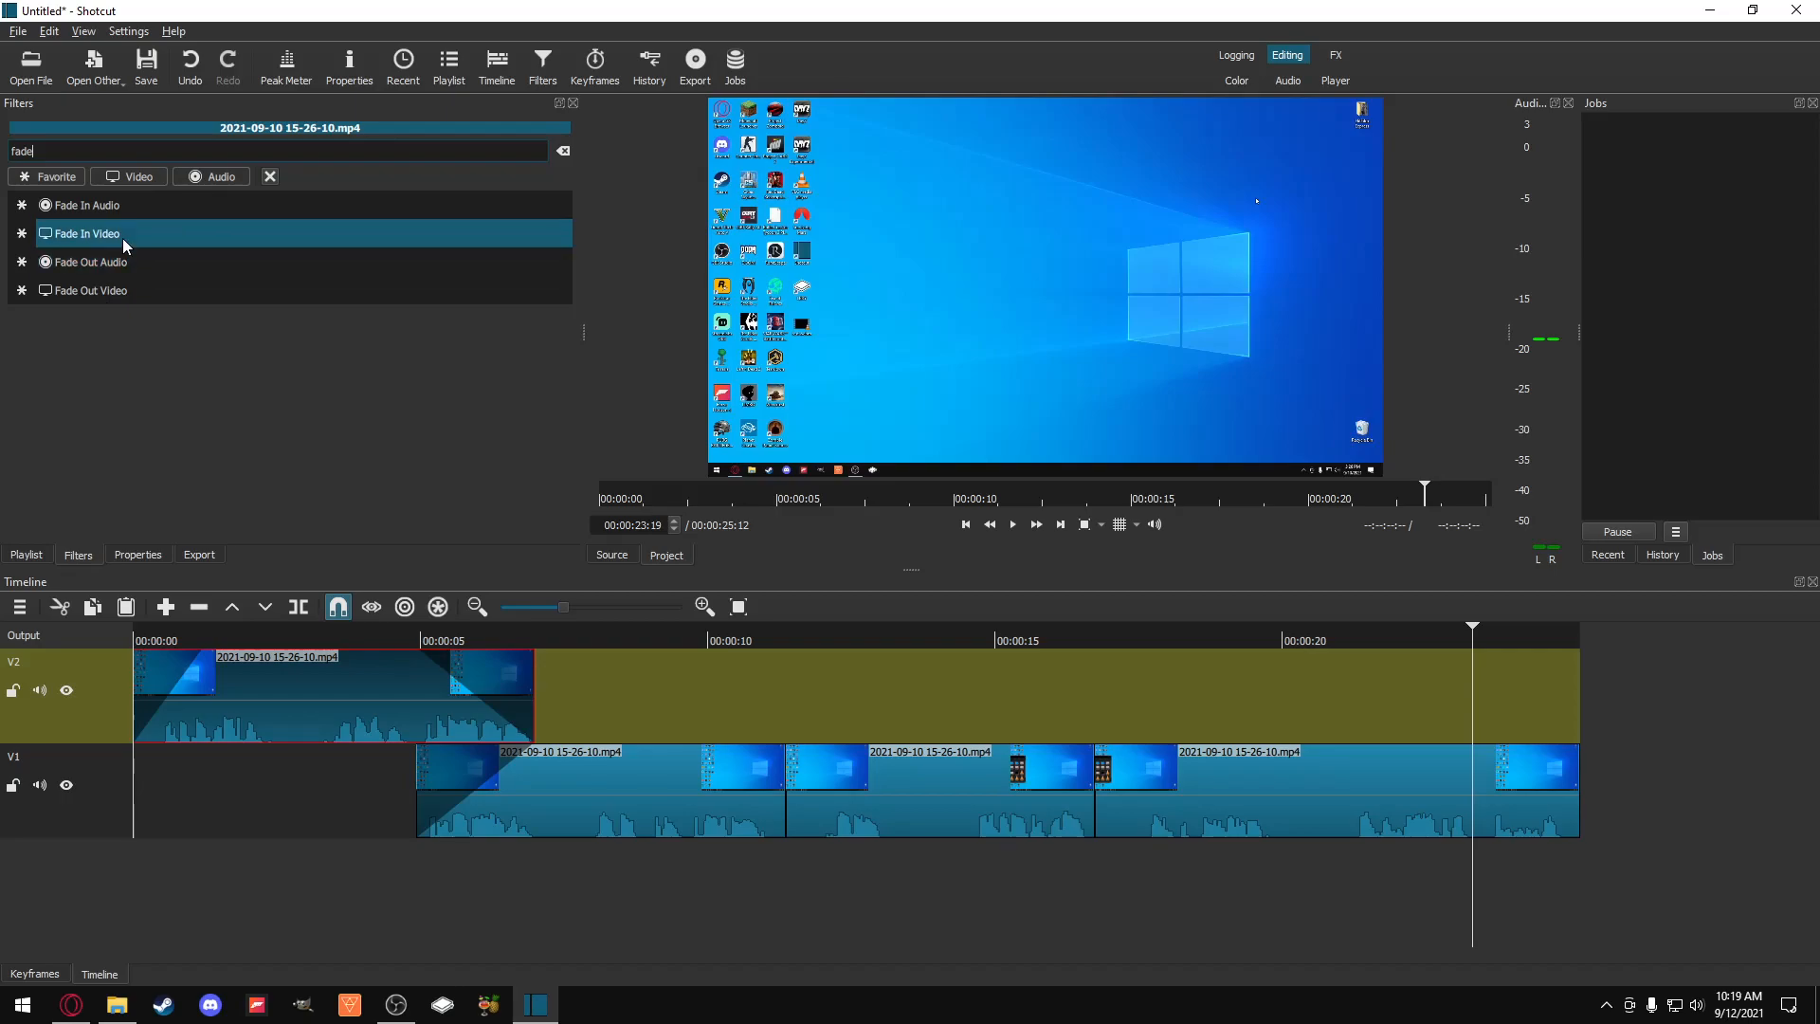
{"action": "left_click", "coordinate": [123, 258]}
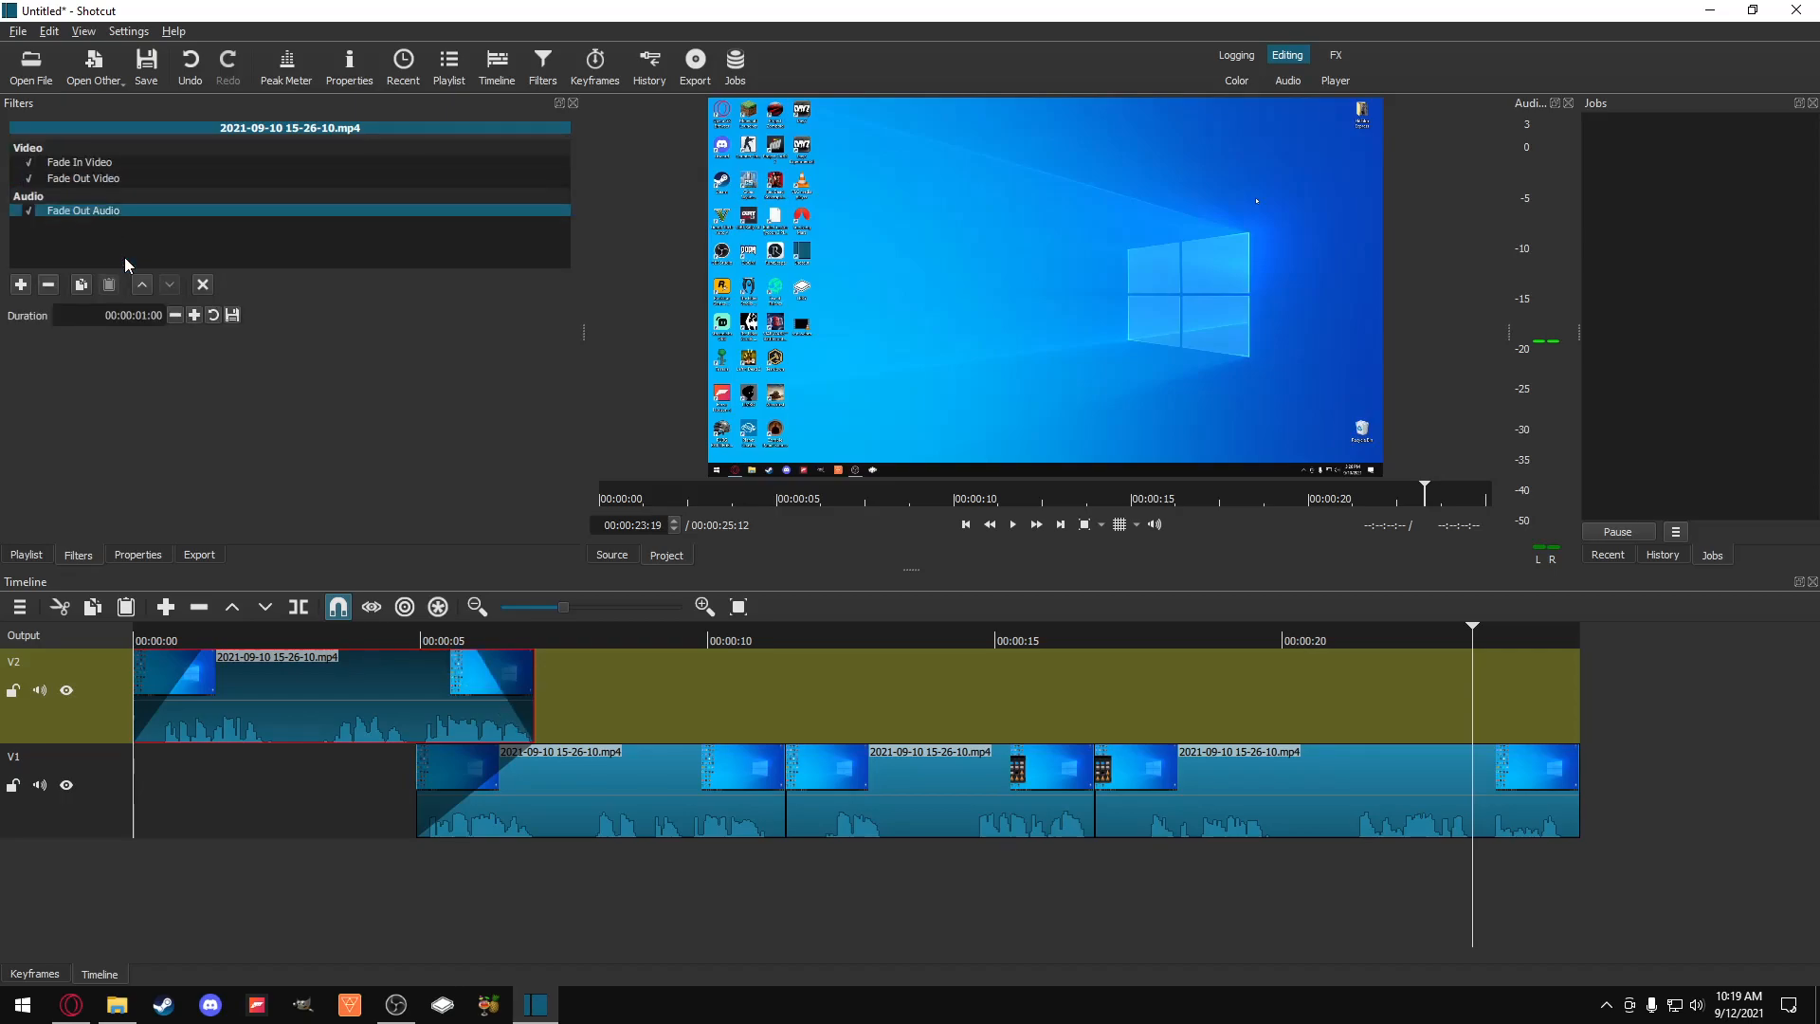
{"action": "left_click", "coordinate": [145, 320]}
Step: Add the Fade In Audio filter to the first V1 segment and lengthen it to match the segment's video fade-in
{"action": "left_click", "coordinate": [614, 775]}
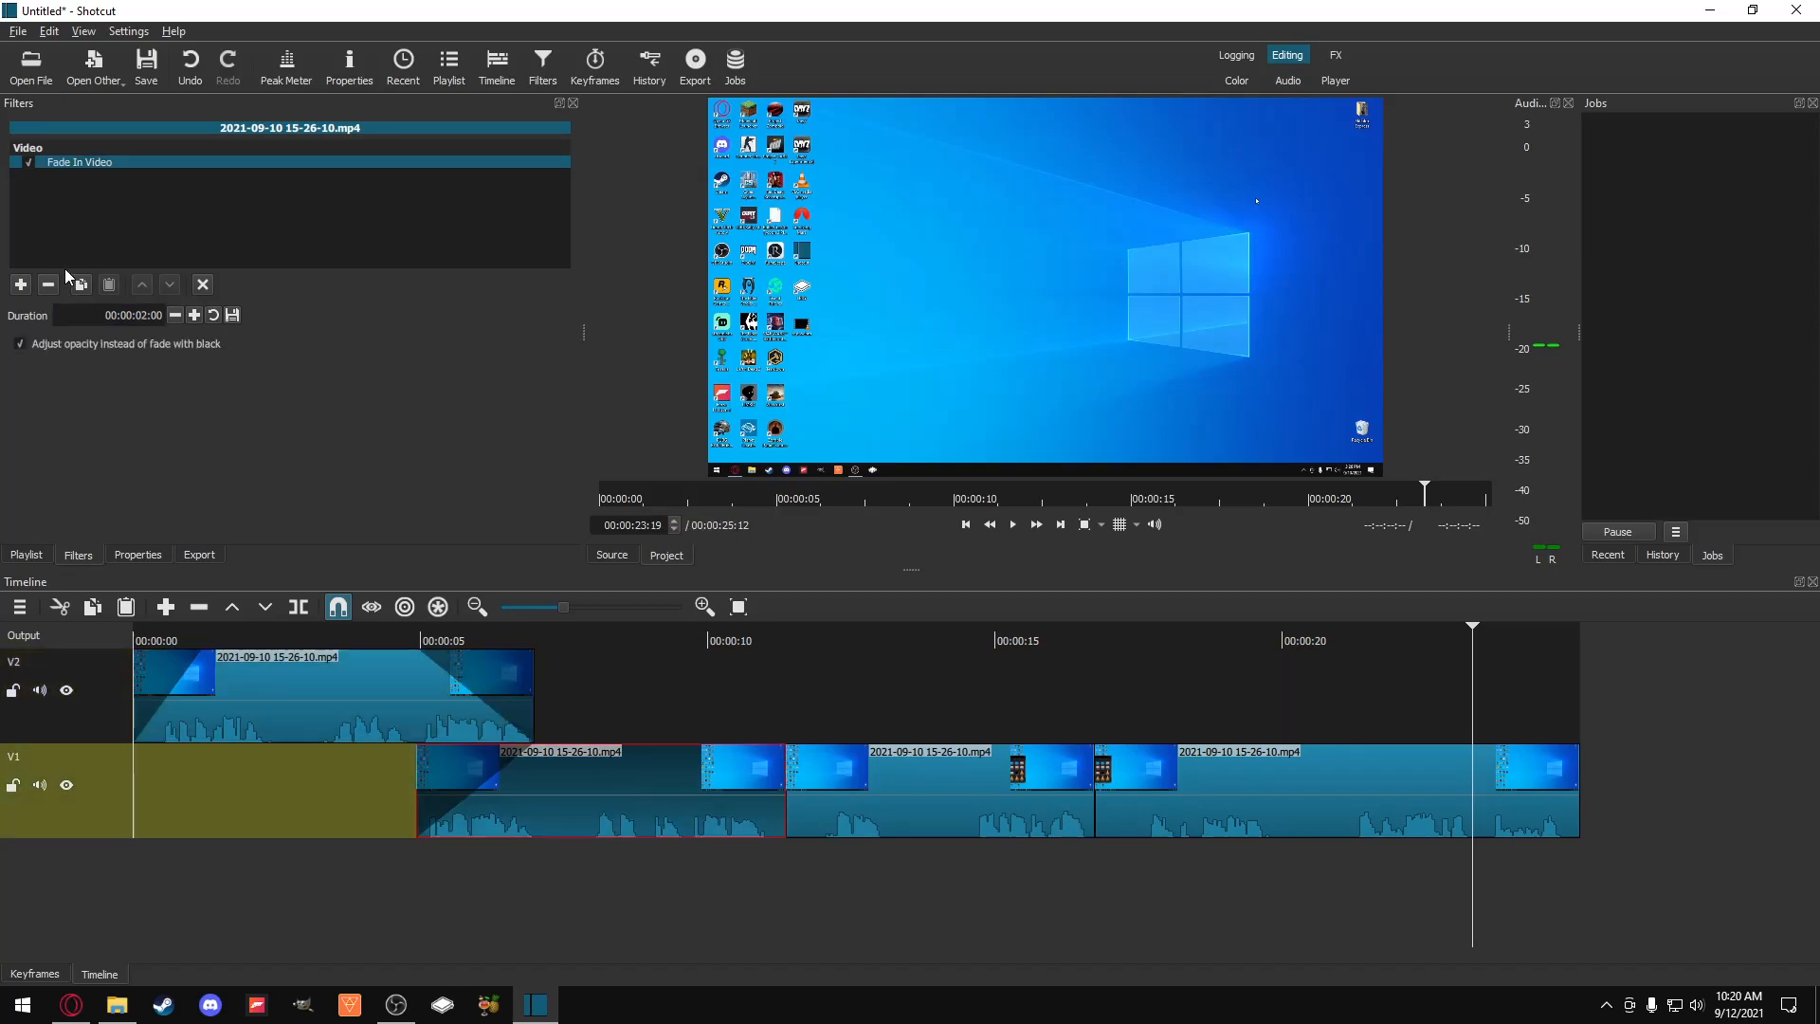
{"action": "left_click", "coordinate": [20, 284]}
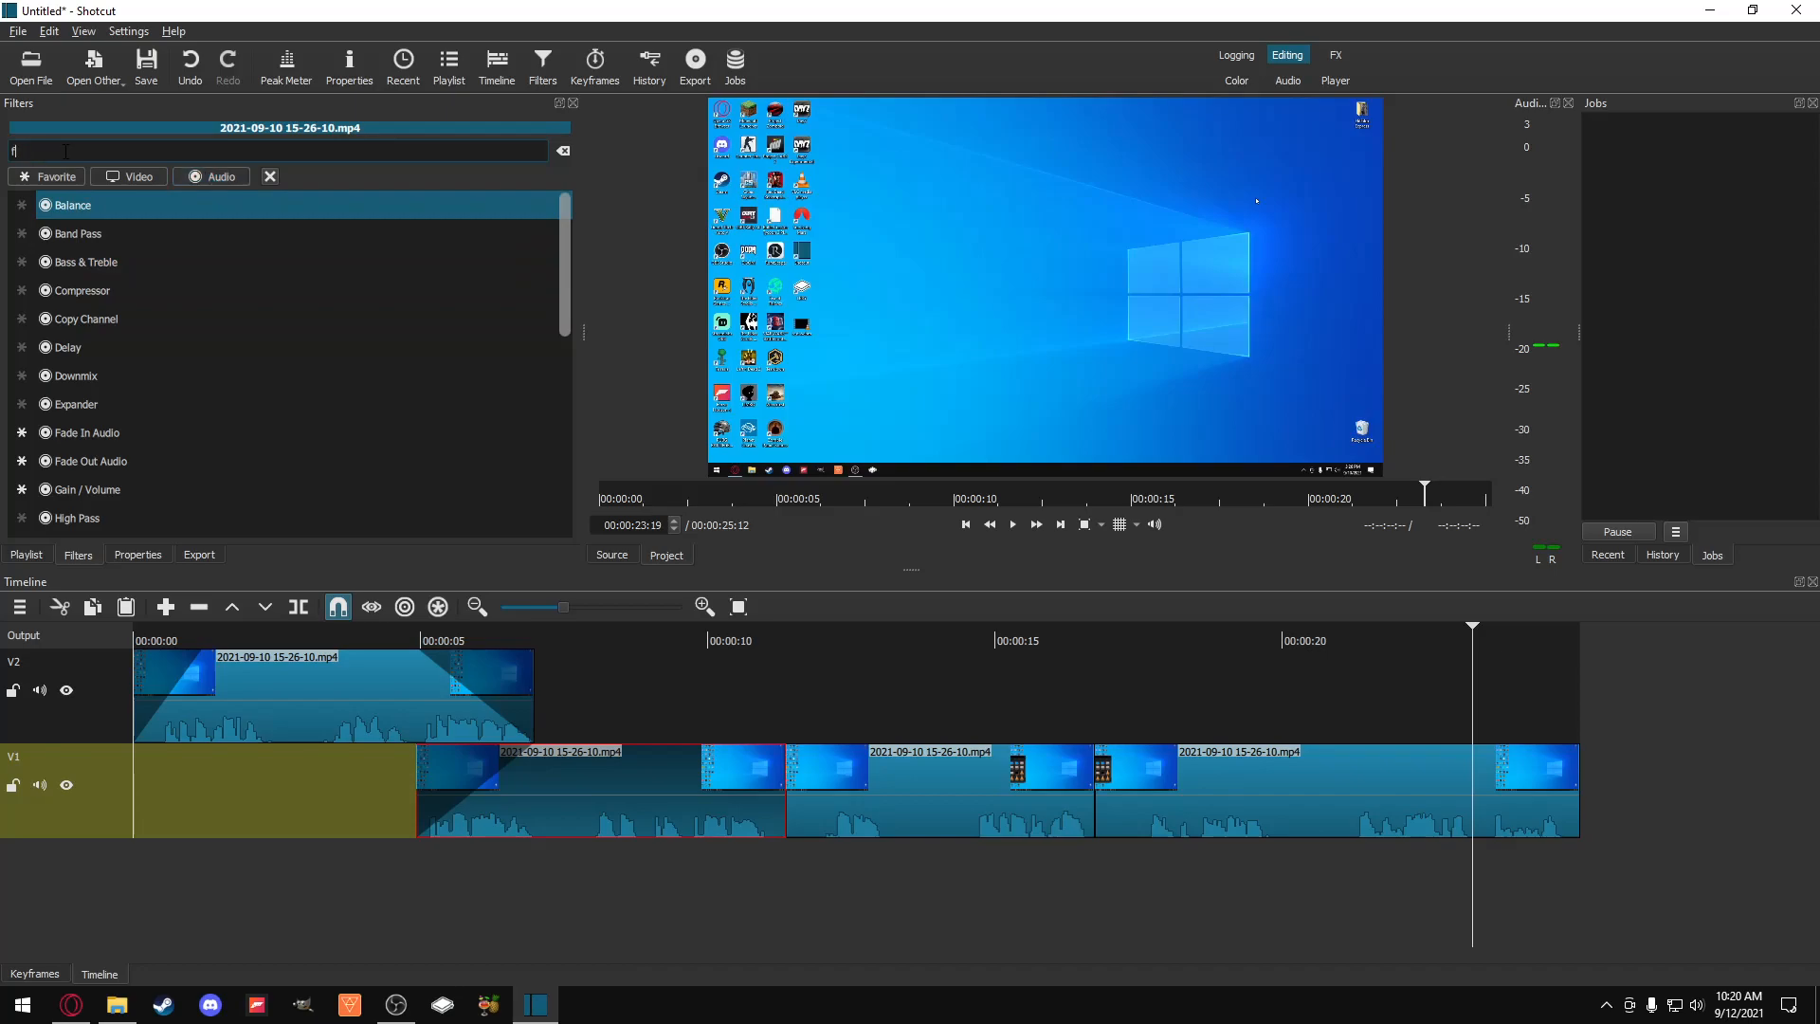
{"action": "type", "text": "fade"}
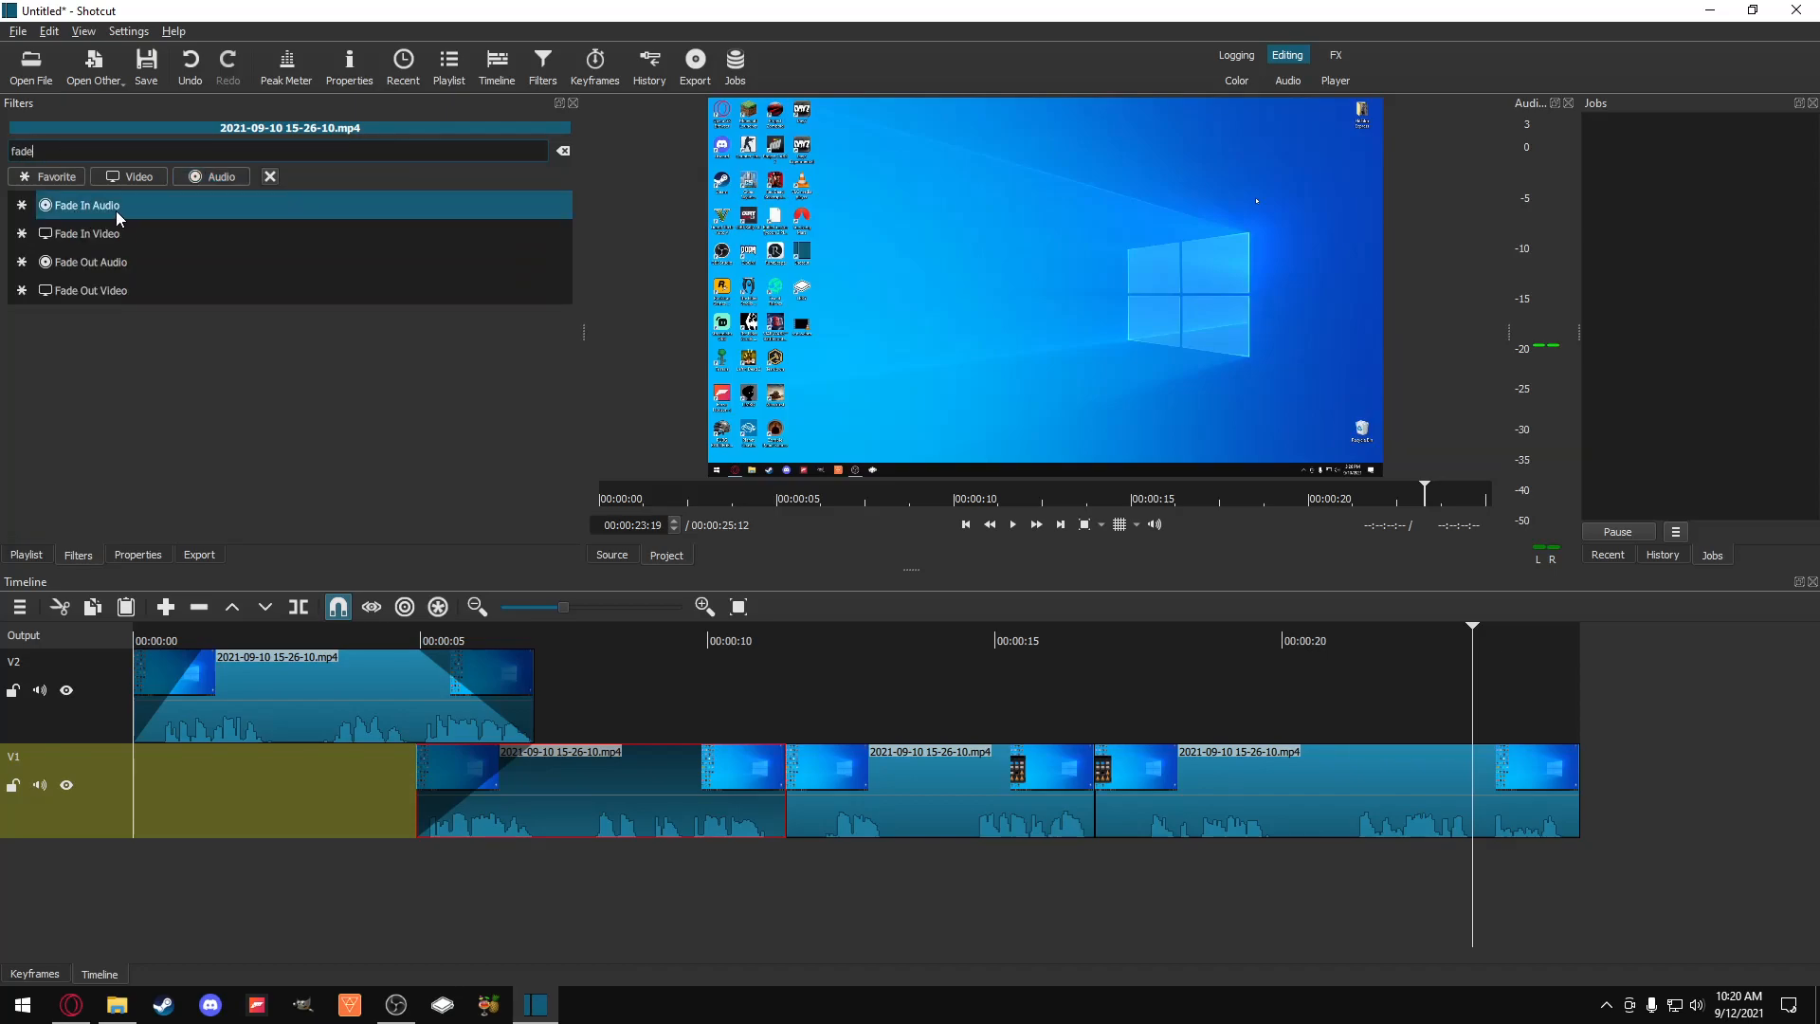
{"action": "left_click", "coordinate": [116, 211]}
{"action": "left_click", "coordinate": [144, 312]}
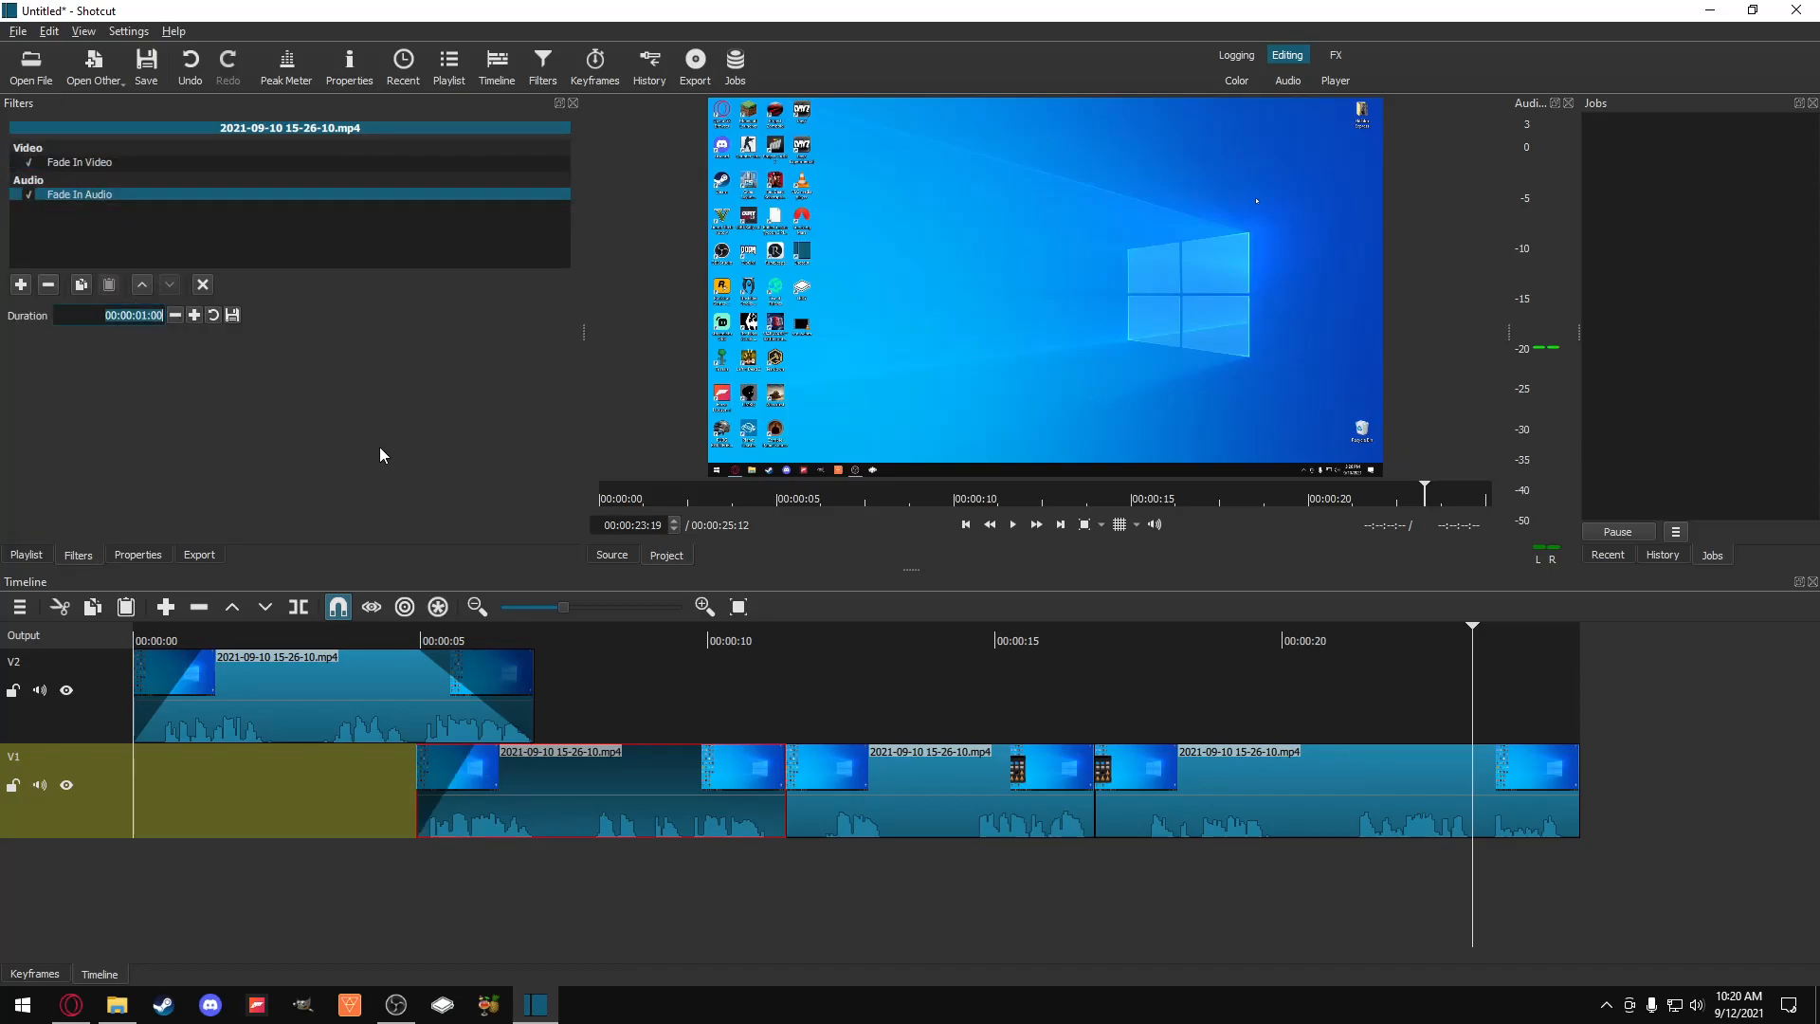
{"action": "key", "text": "Up"}
Step: Play from about 00:00:03:21 through the overlap between the V2 clip and the first V1 segment to review the crossfade
{"action": "left_click", "coordinate": [355, 650]}
{"action": "left_click", "coordinate": [326, 642]}
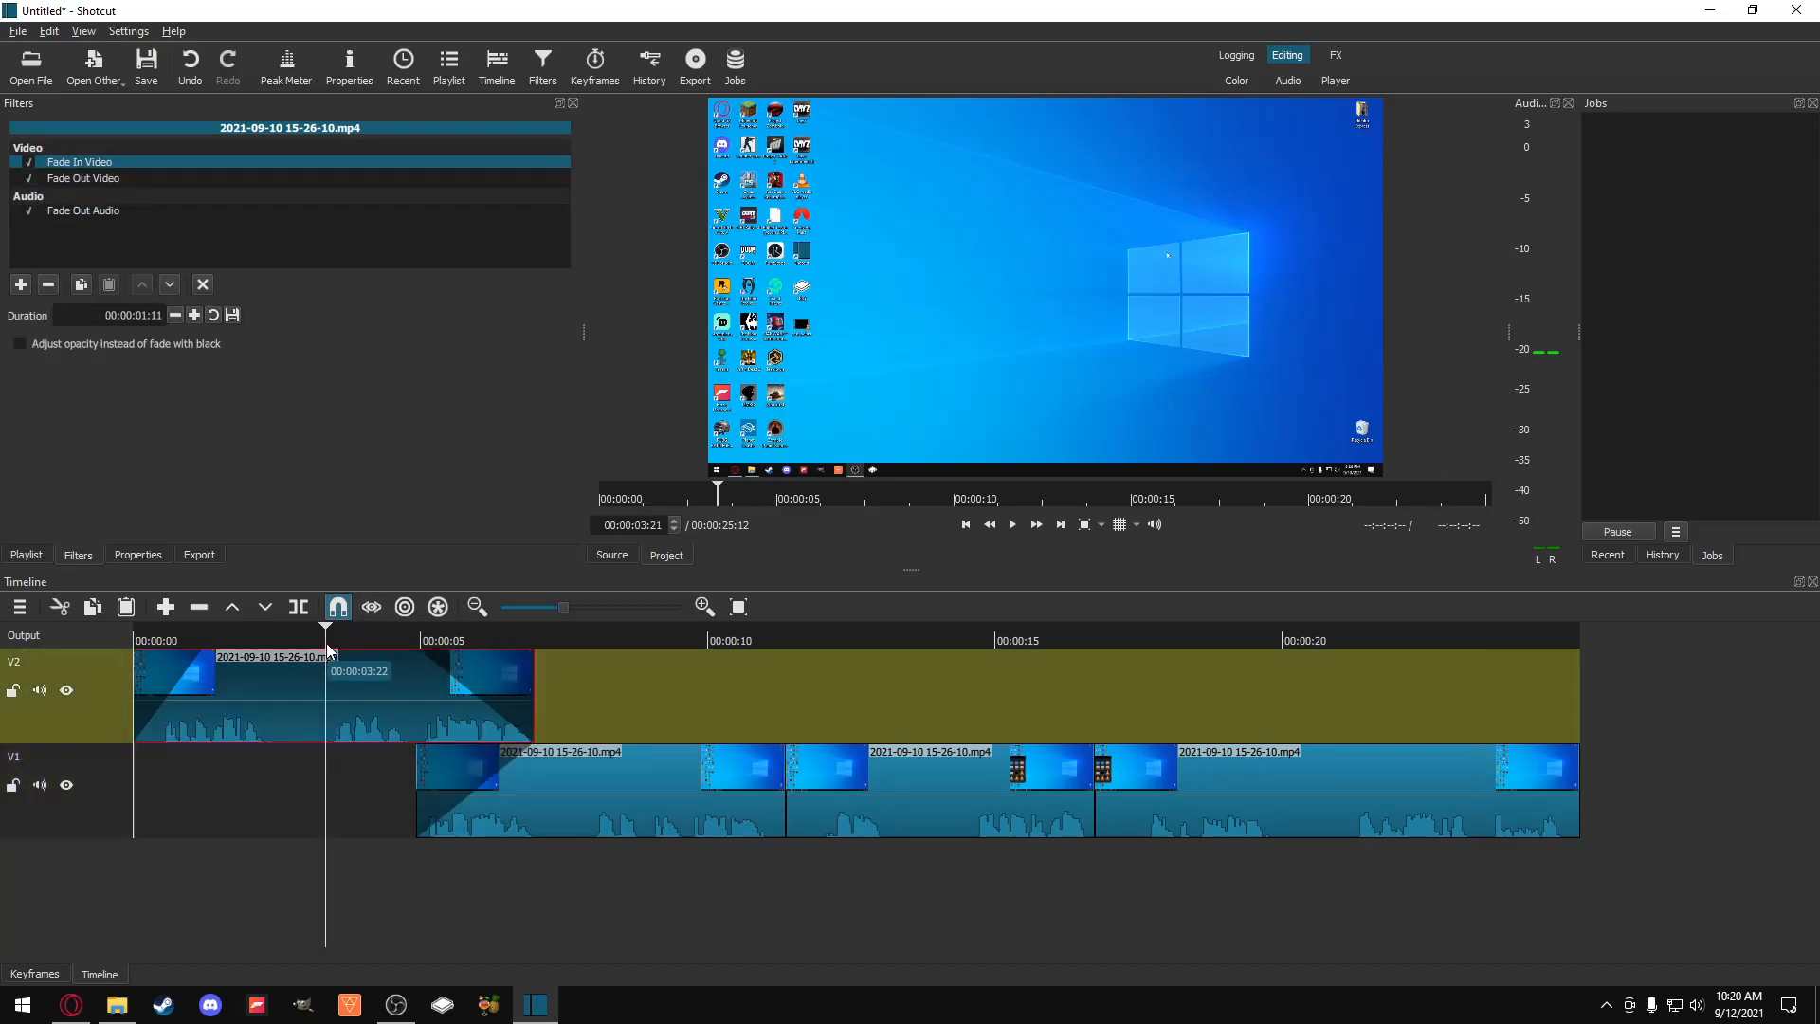
{"action": "left_click", "coordinate": [1013, 526]}
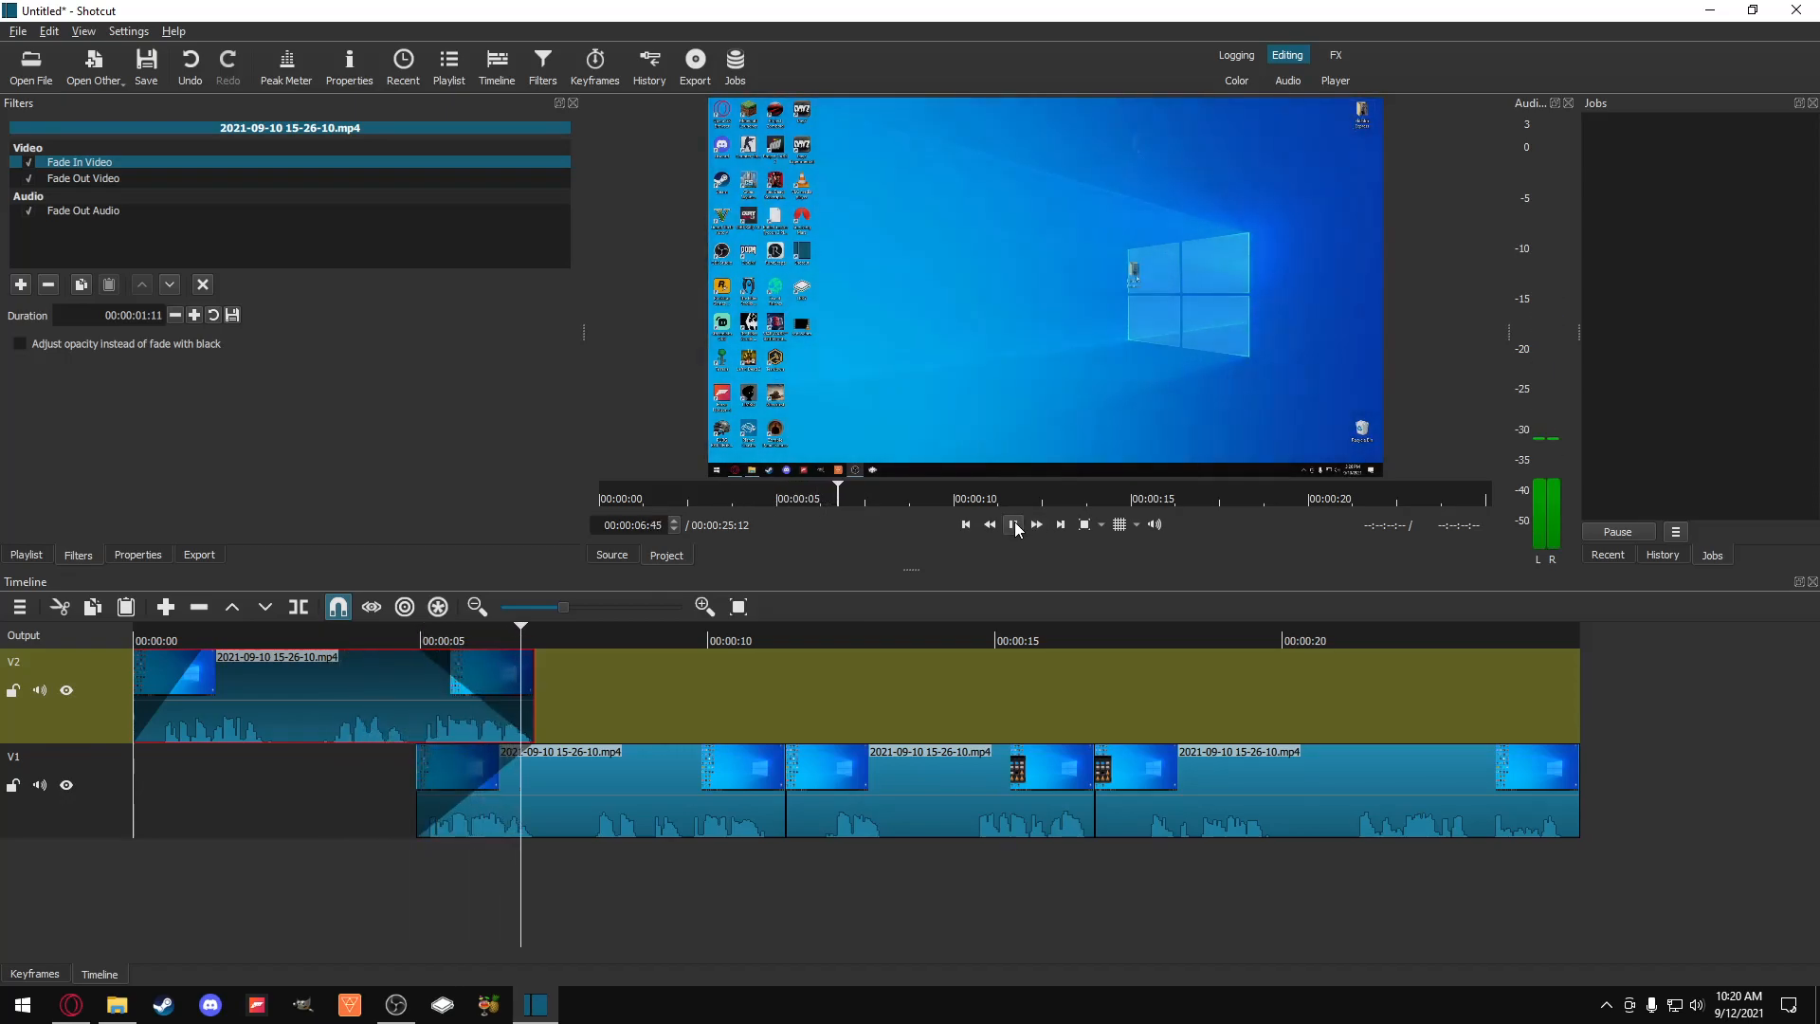
{"action": "left_click", "coordinate": [1013, 524]}
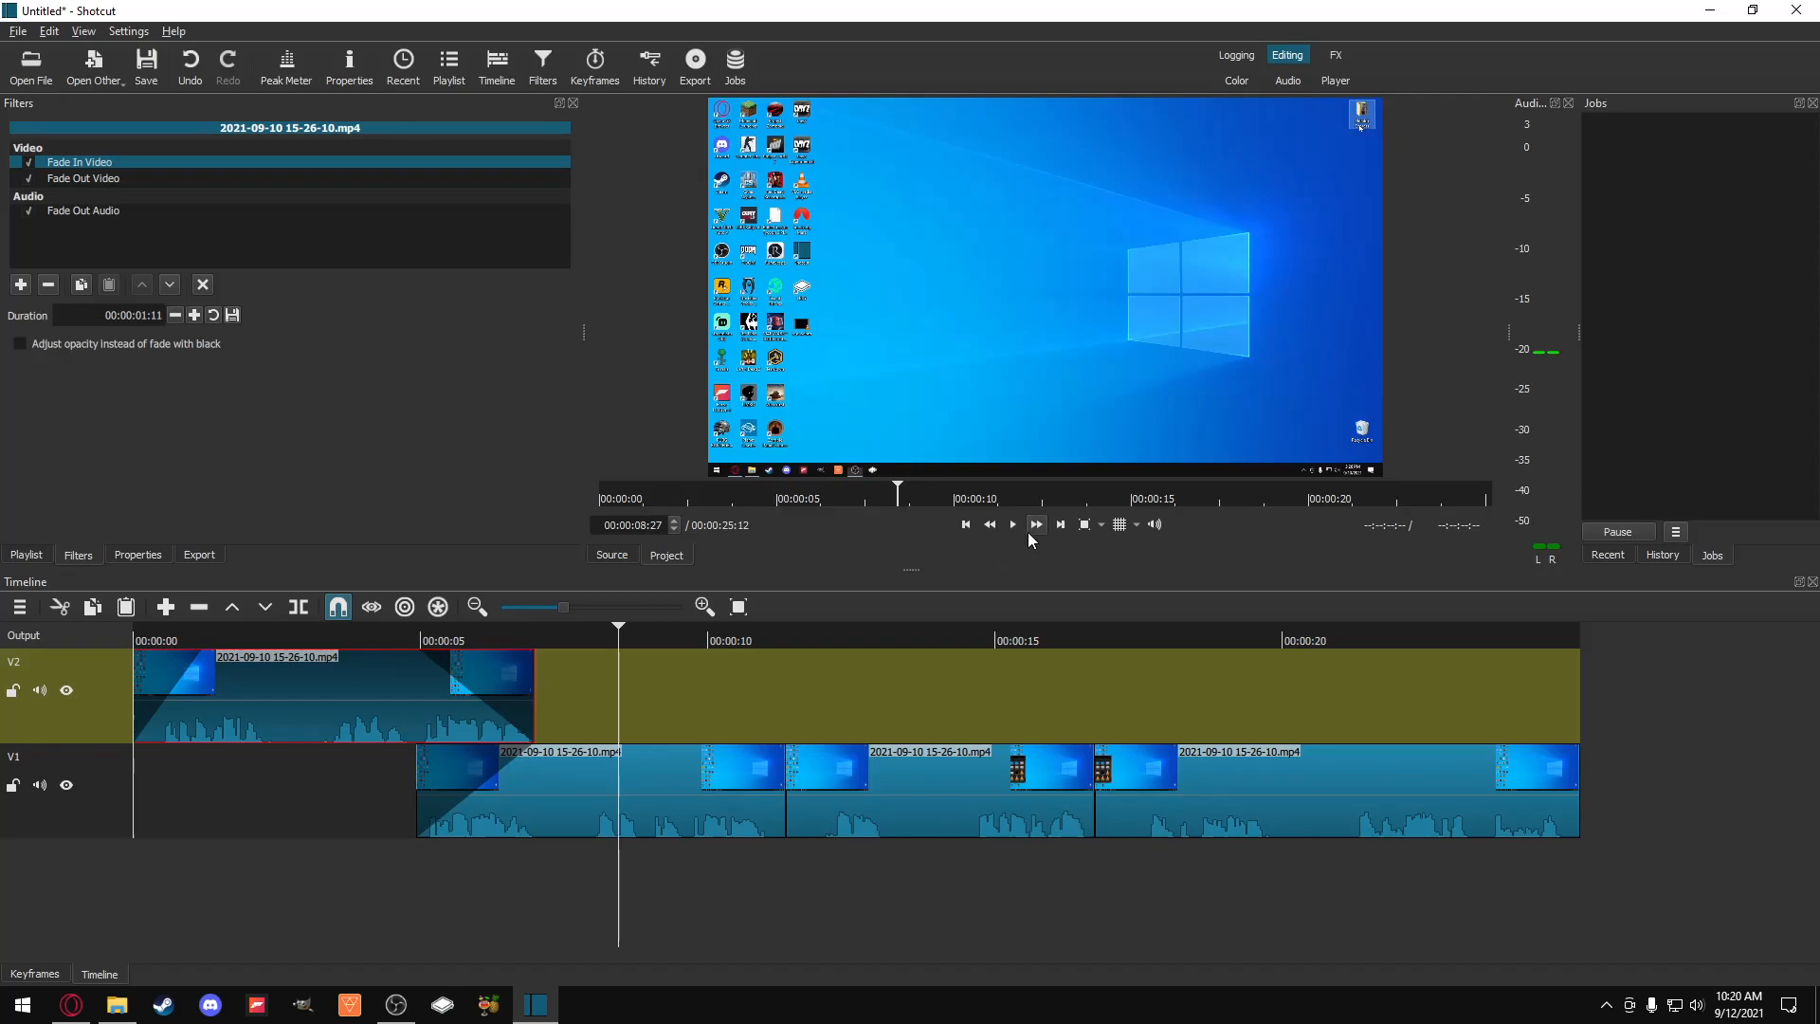
Step: Add the Fade Out Audio filter to the last V1 segment and set its duration to 00:00:02:00
{"action": "left_click_drag", "start_coordinate": [1299, 632], "coordinate": [1462, 629]}
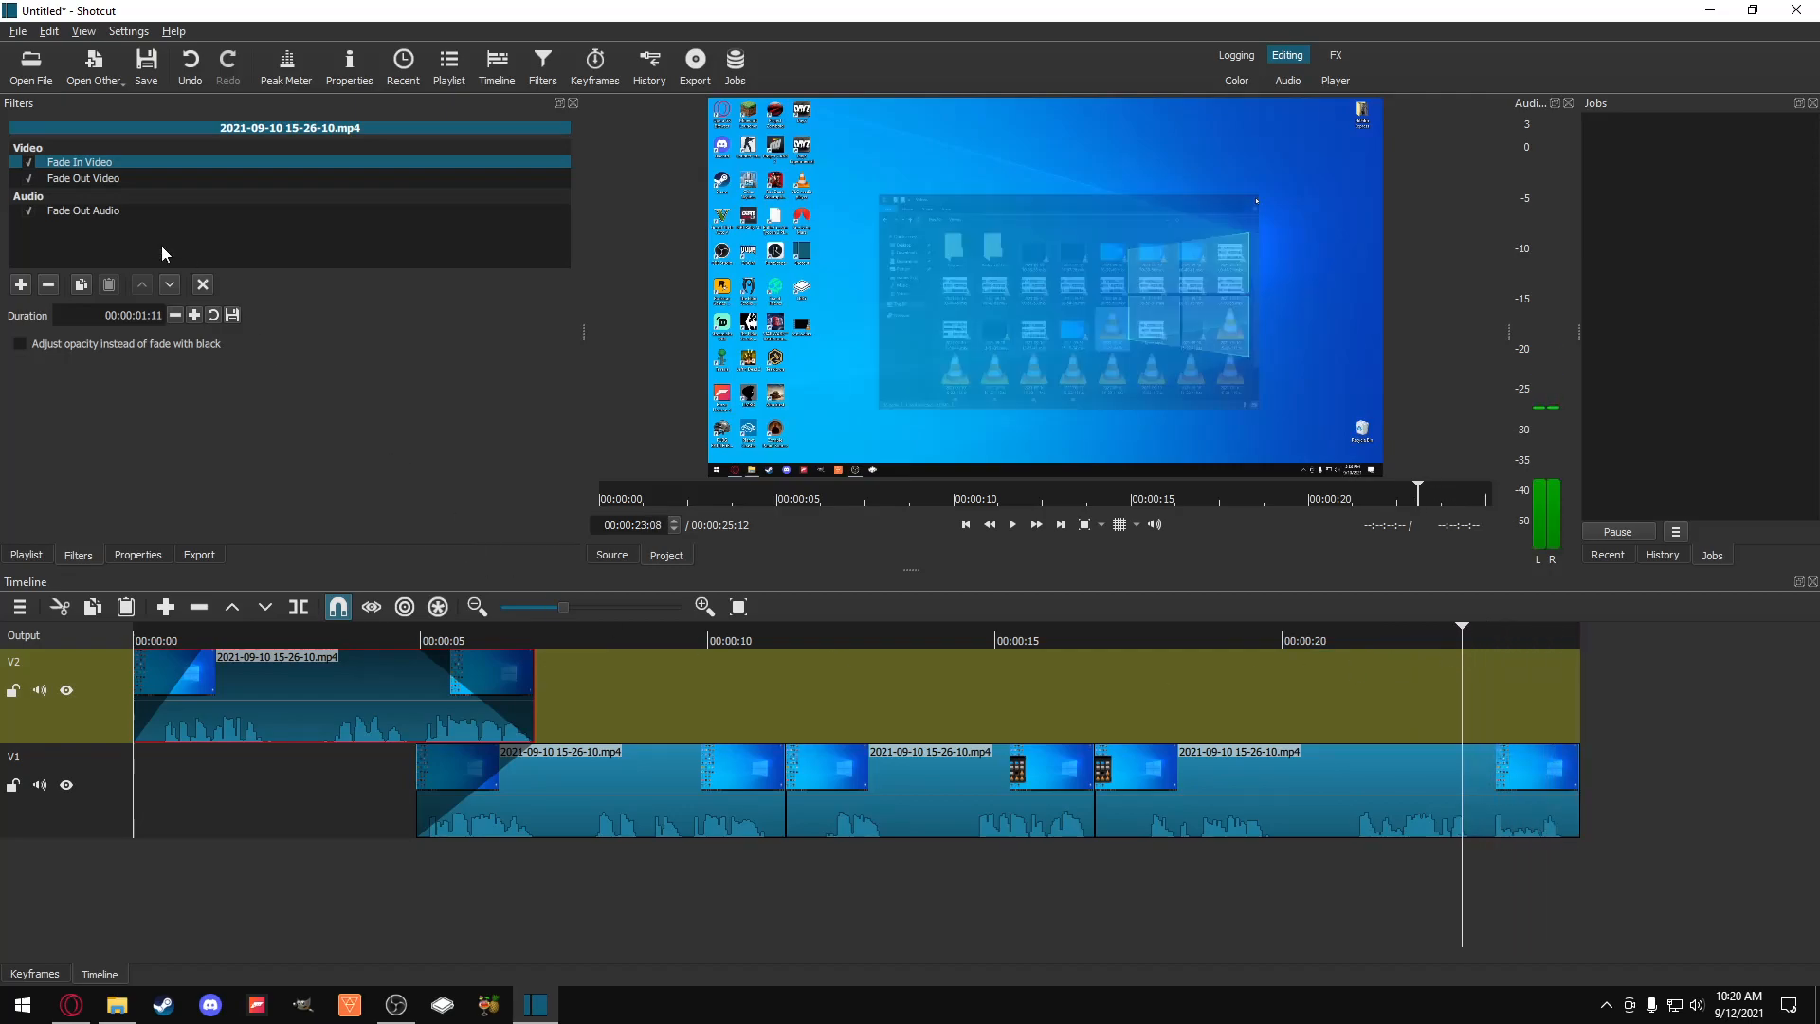
{"action": "left_click", "coordinate": [1308, 765]}
{"action": "left_click", "coordinate": [20, 285]}
{"action": "type", "text": "fade"}
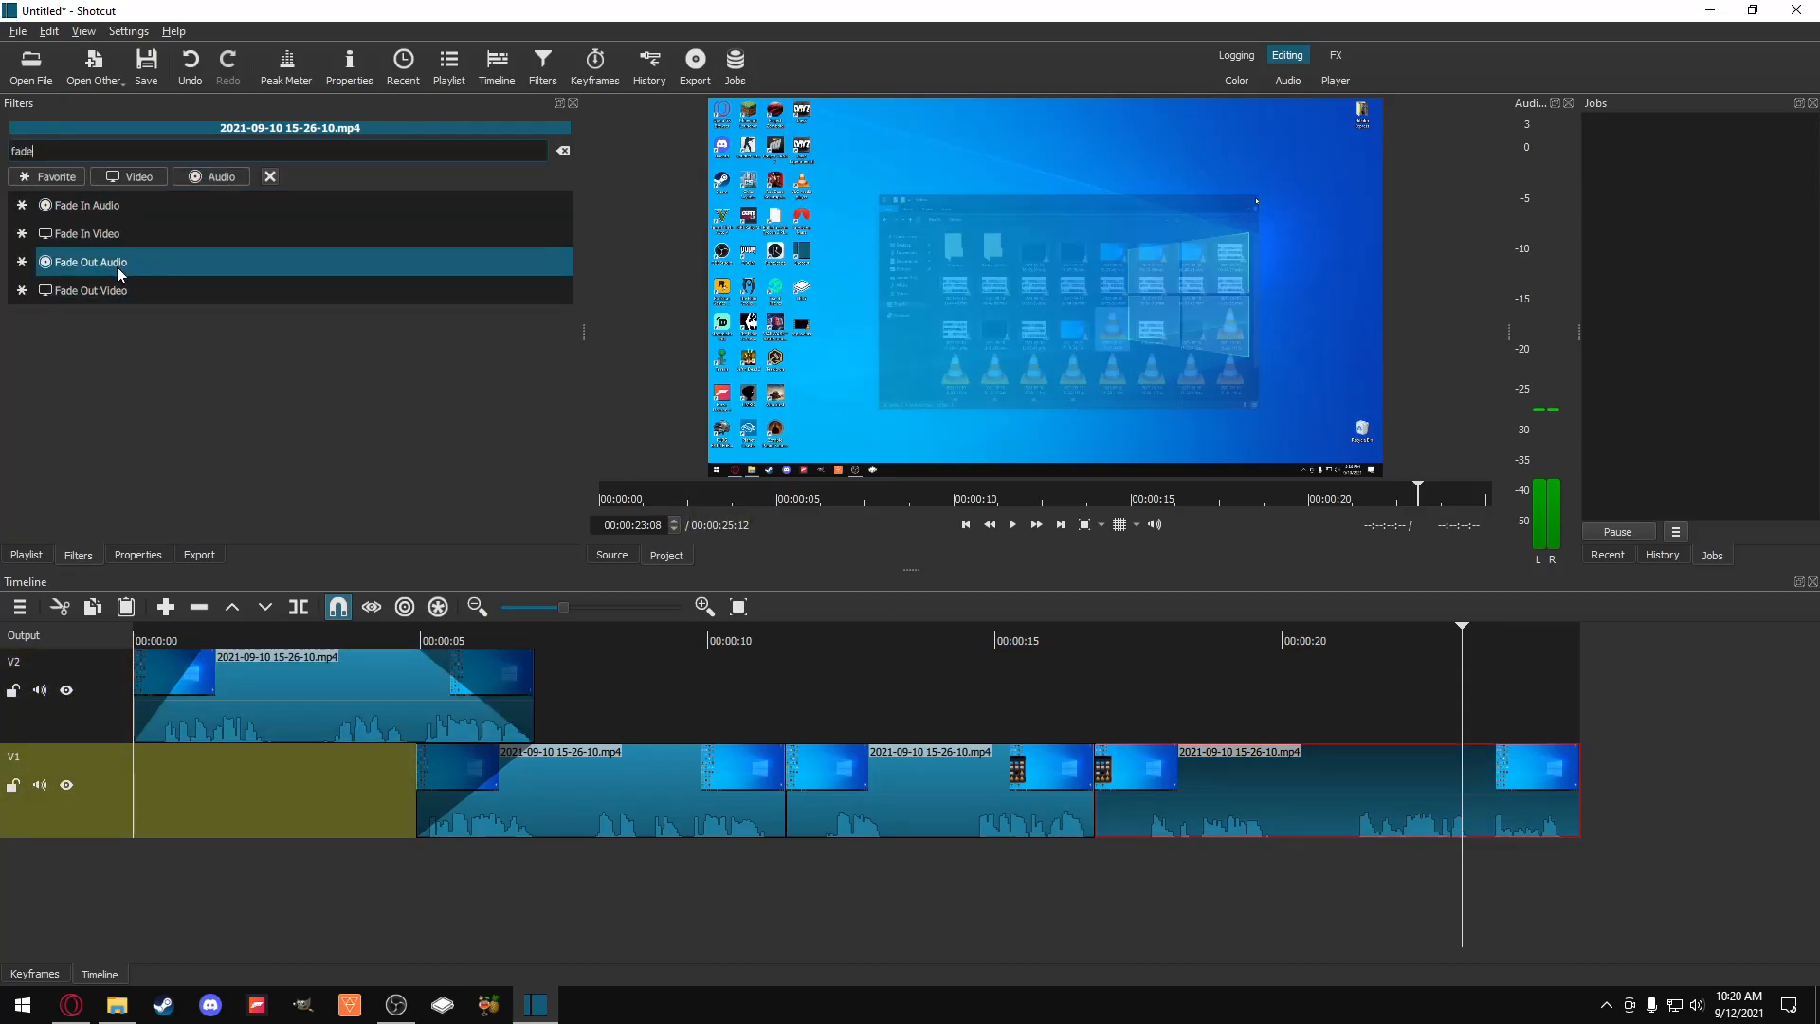
{"action": "left_click", "coordinate": [117, 271]}
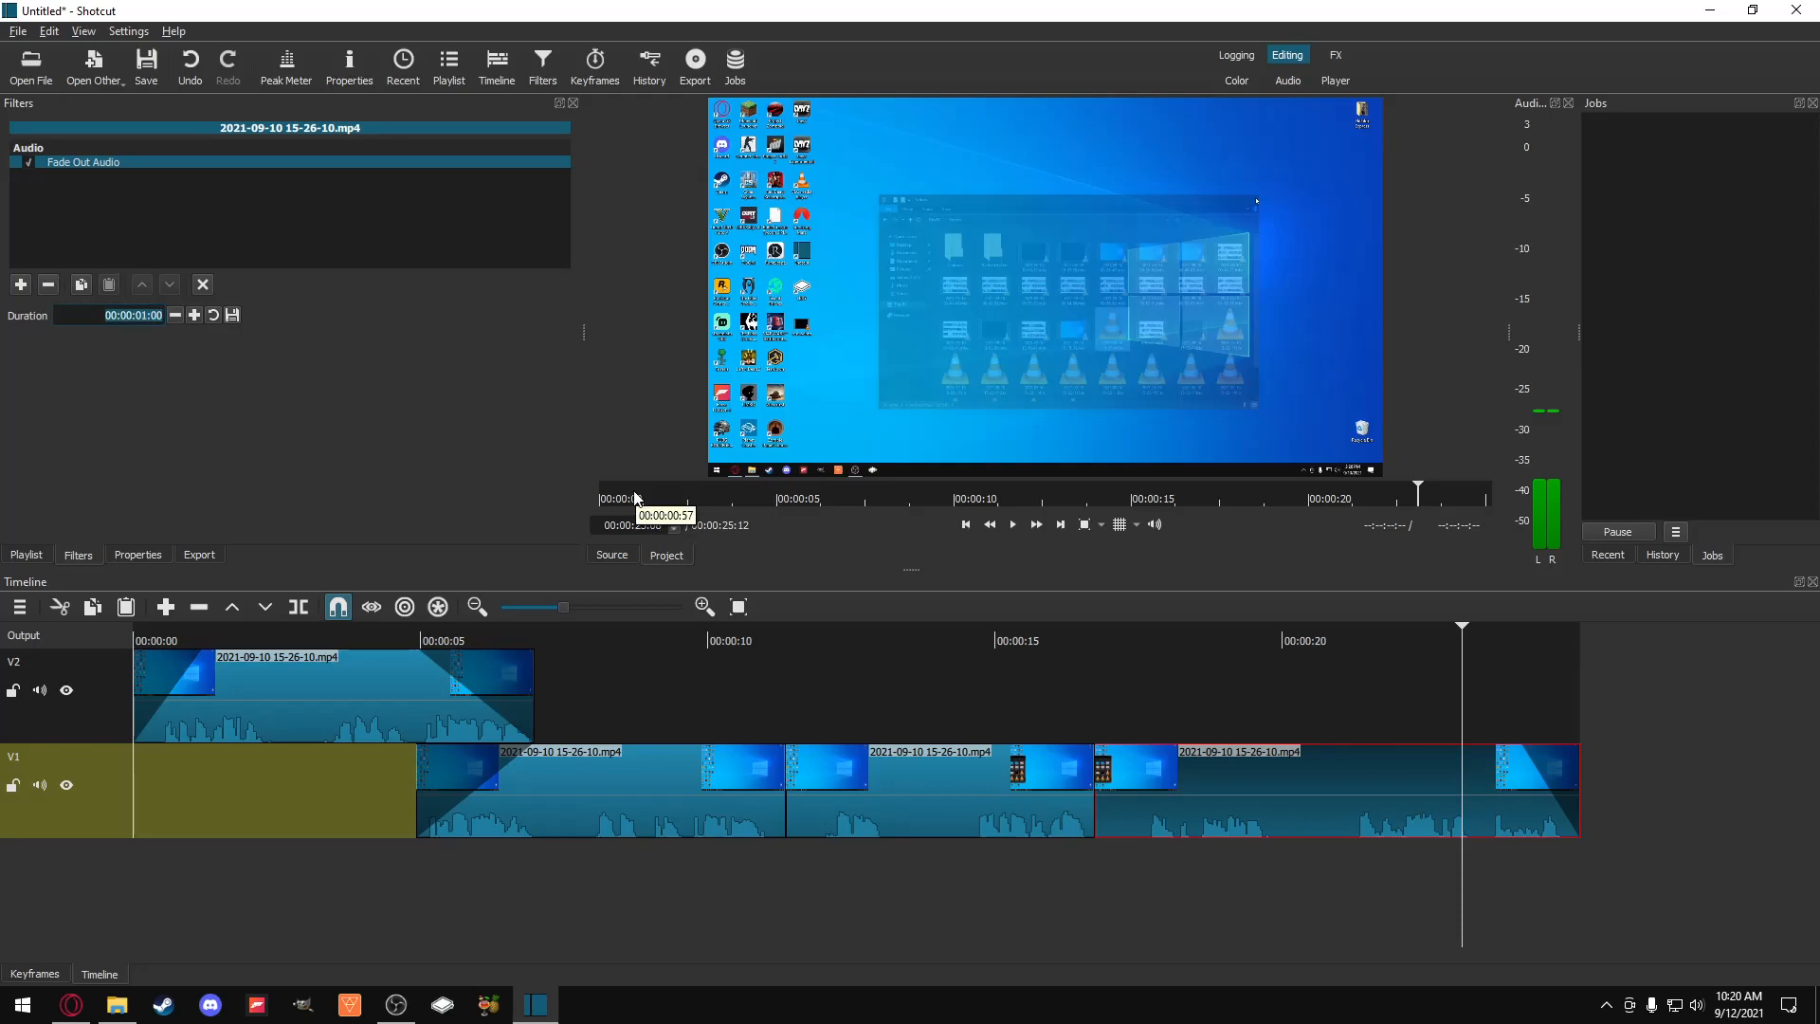
{"action": "key", "text": "BackSpace"}
{"action": "type", "text": "2"}
{"action": "key", "text": "Return"}
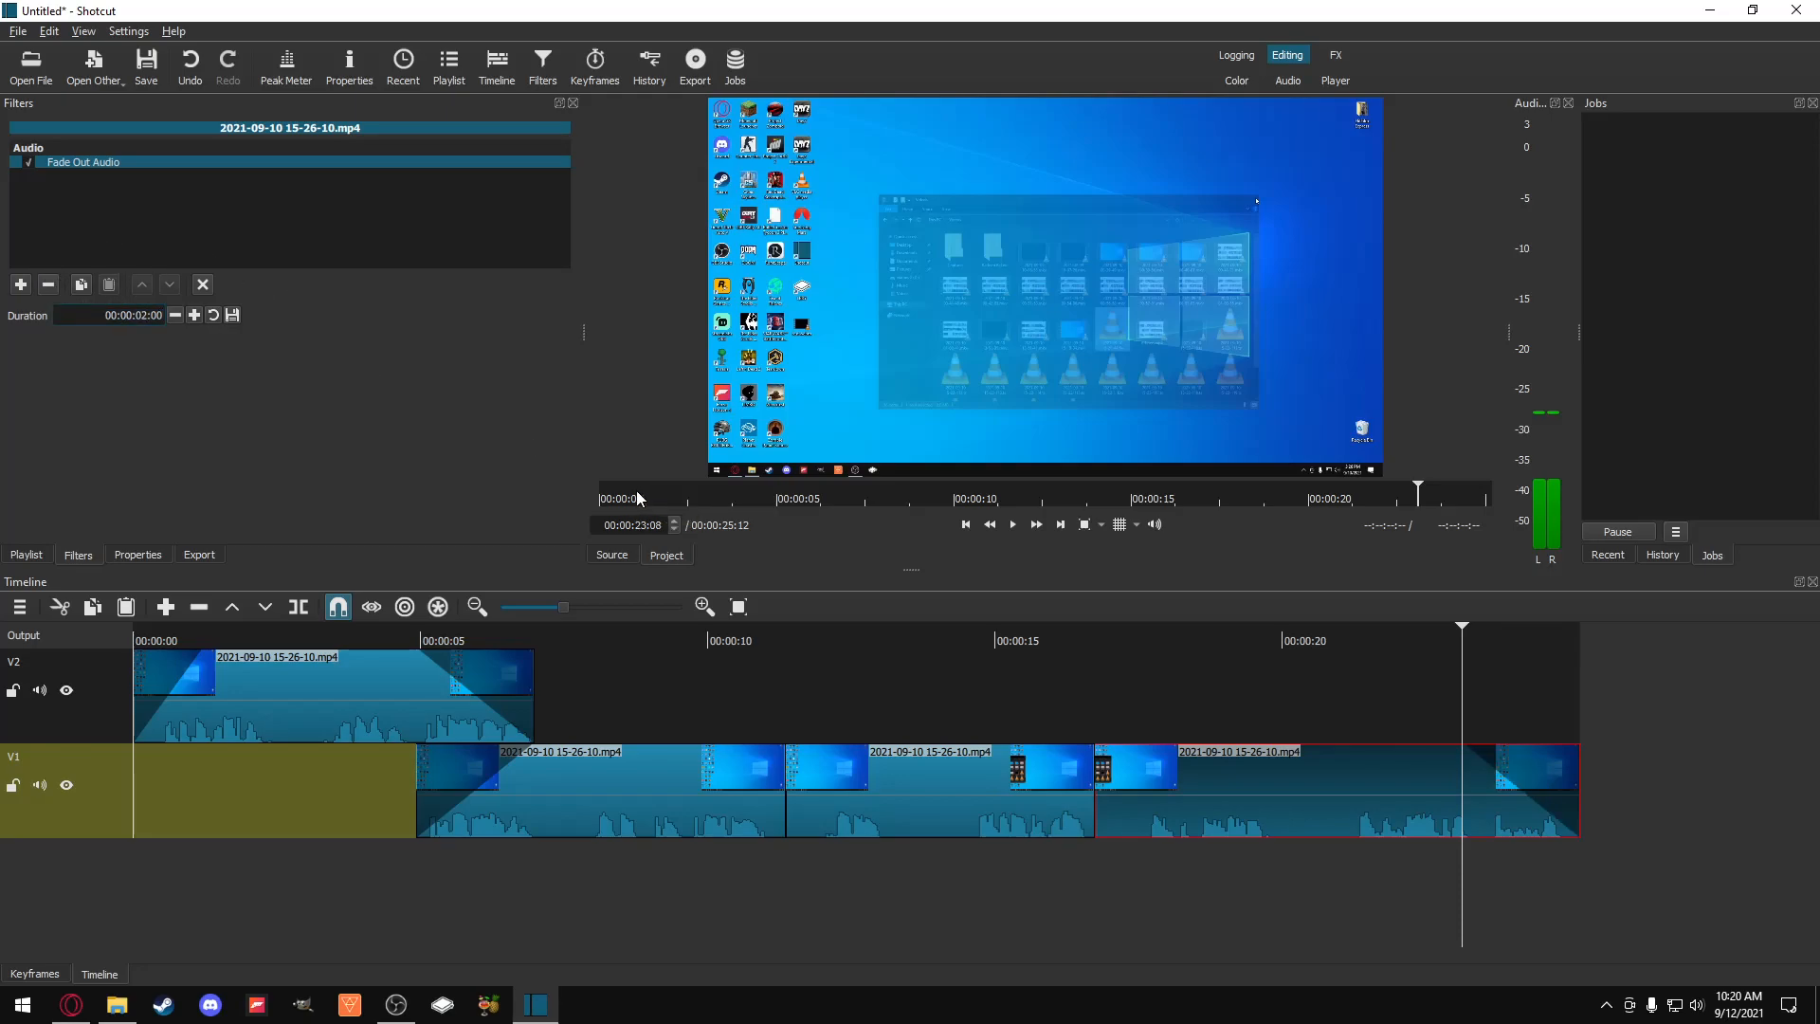
Step: Add the Fade Out Video filter to the last V1 segment with a duration of 00:00:02:00, adjusting opacity instead of fading with black
{"action": "left_click", "coordinate": [22, 286]}
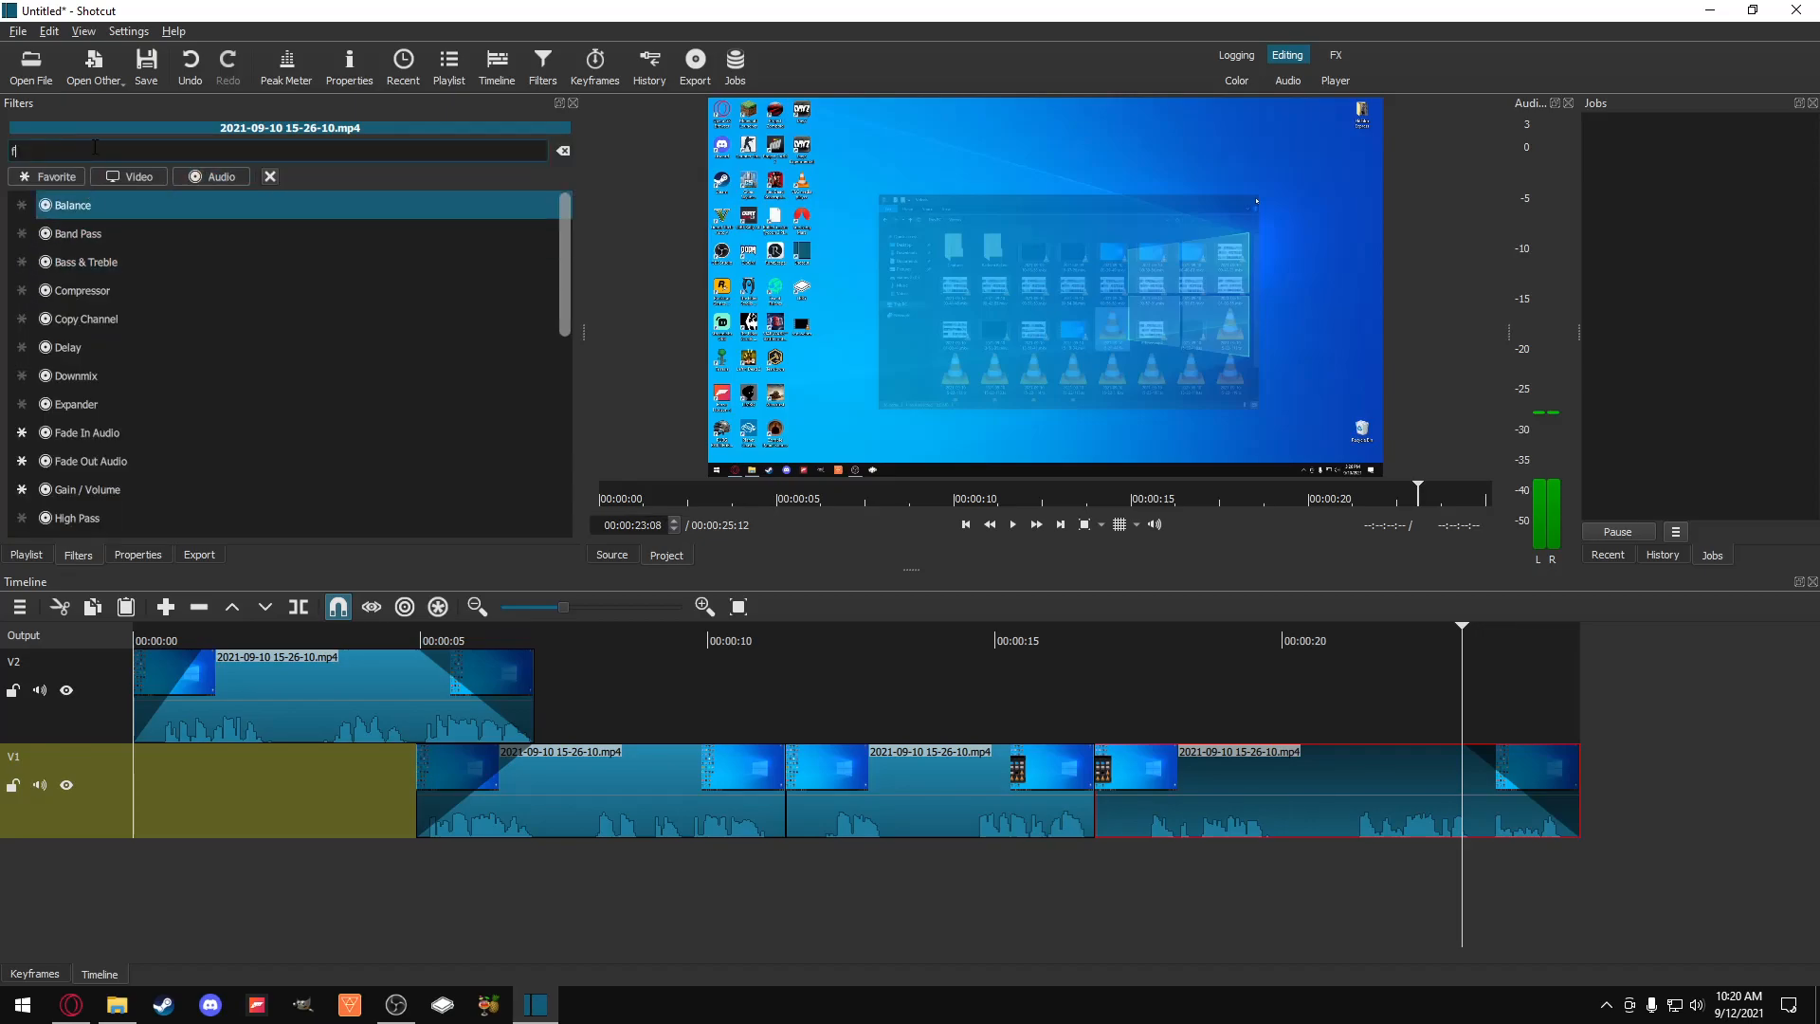
{"action": "type", "text": "fade"}
{"action": "left_click", "coordinate": [134, 288]}
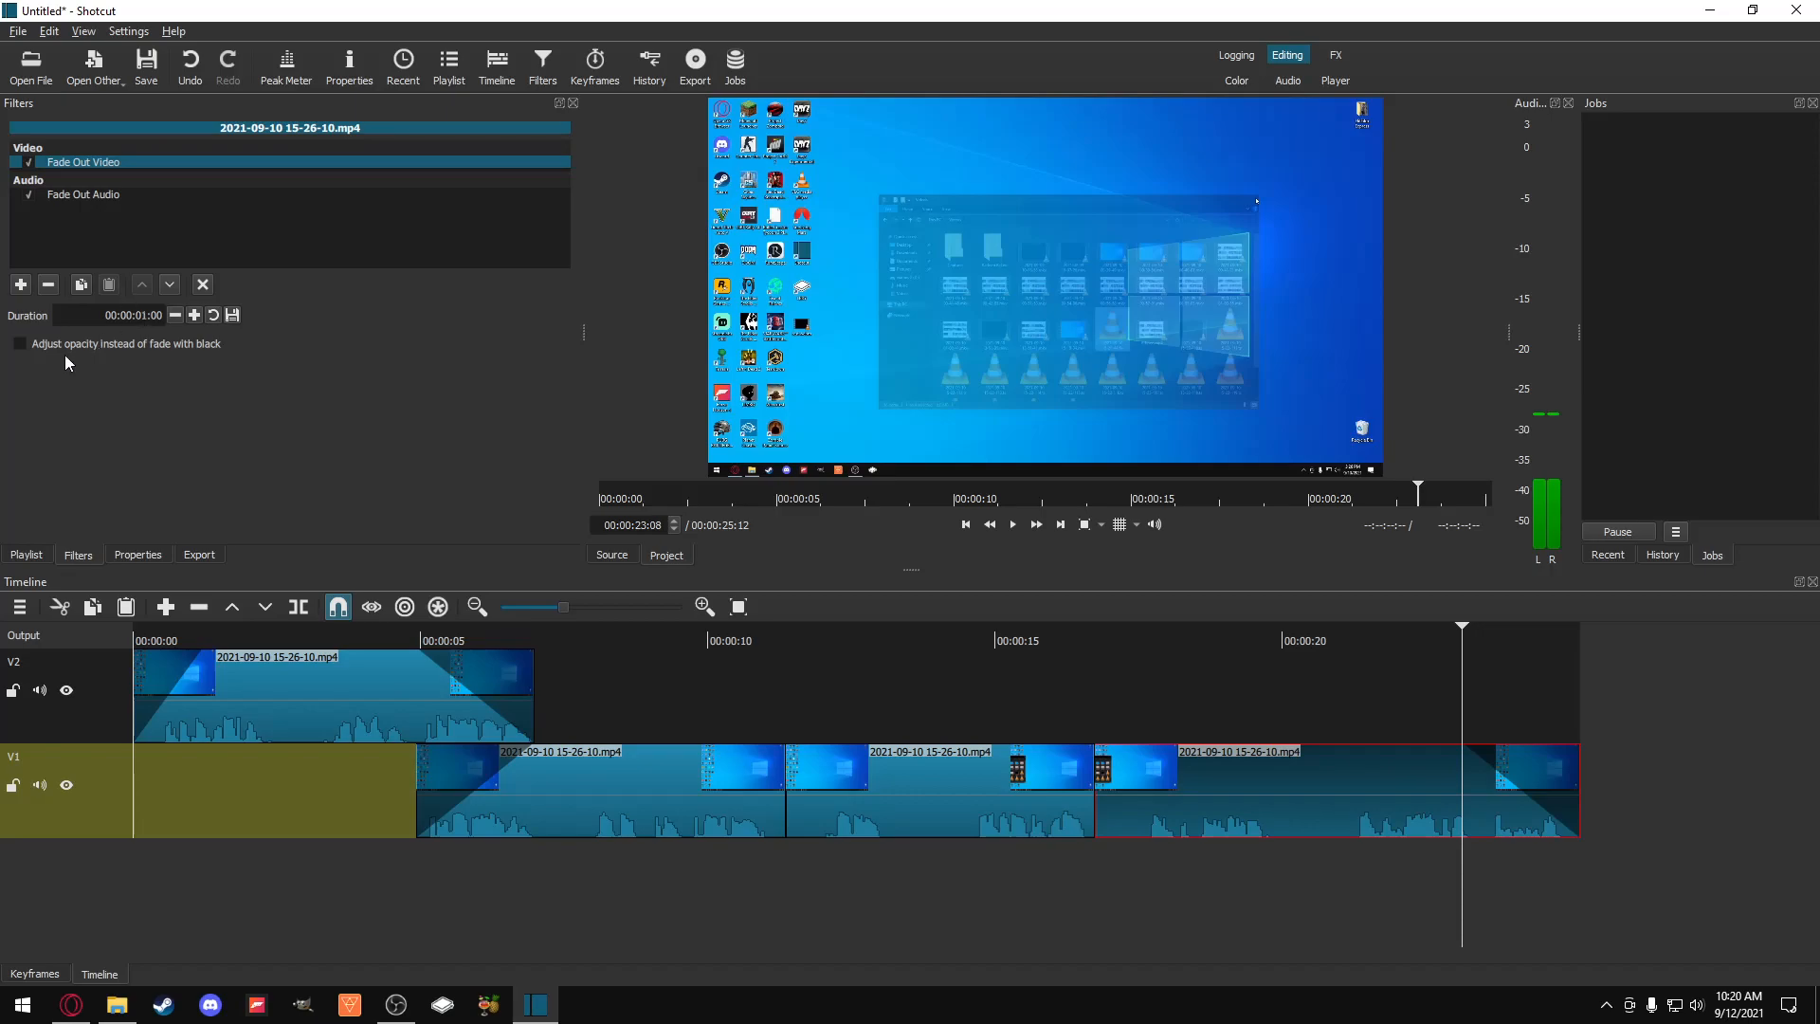
{"action": "double_click", "coordinate": [143, 313]}
{"action": "key", "text": "Right"}
Step: Add a third video track to the timeline
{"action": "left_click", "coordinate": [19, 606]}
{"action": "mouse_move", "coordinate": [101, 613]}
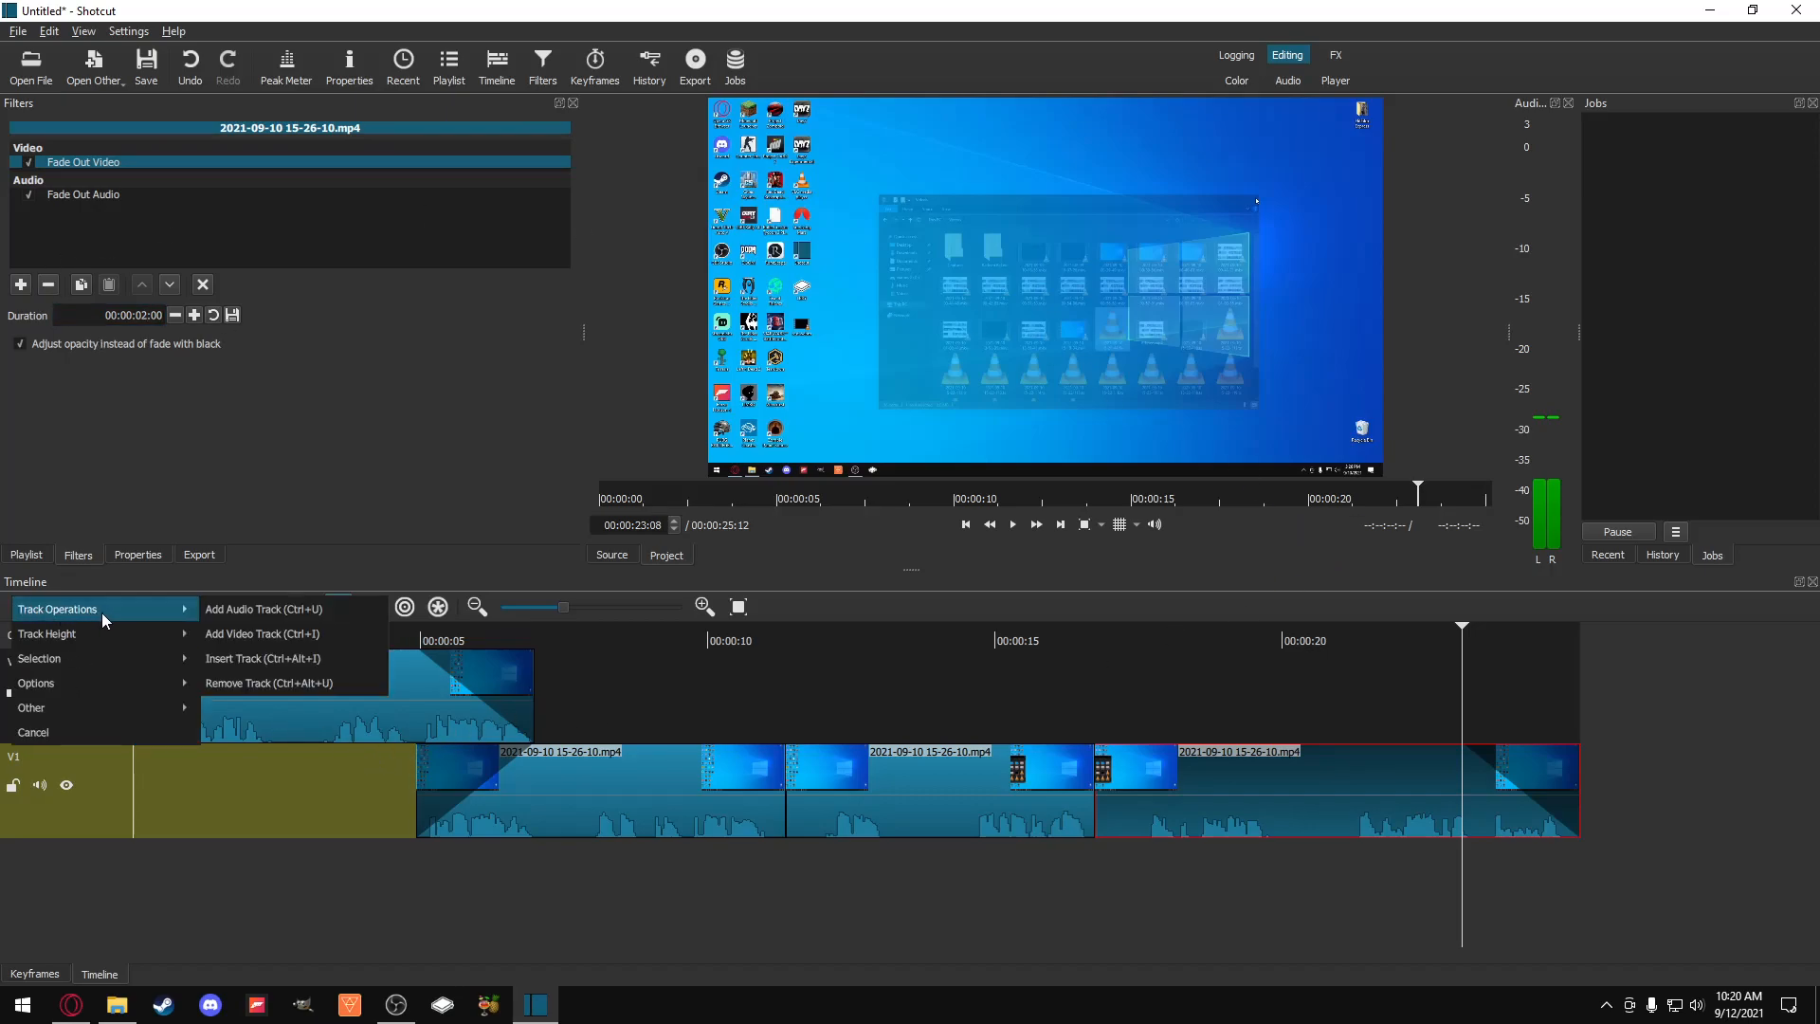
{"action": "left_click", "coordinate": [257, 630]}
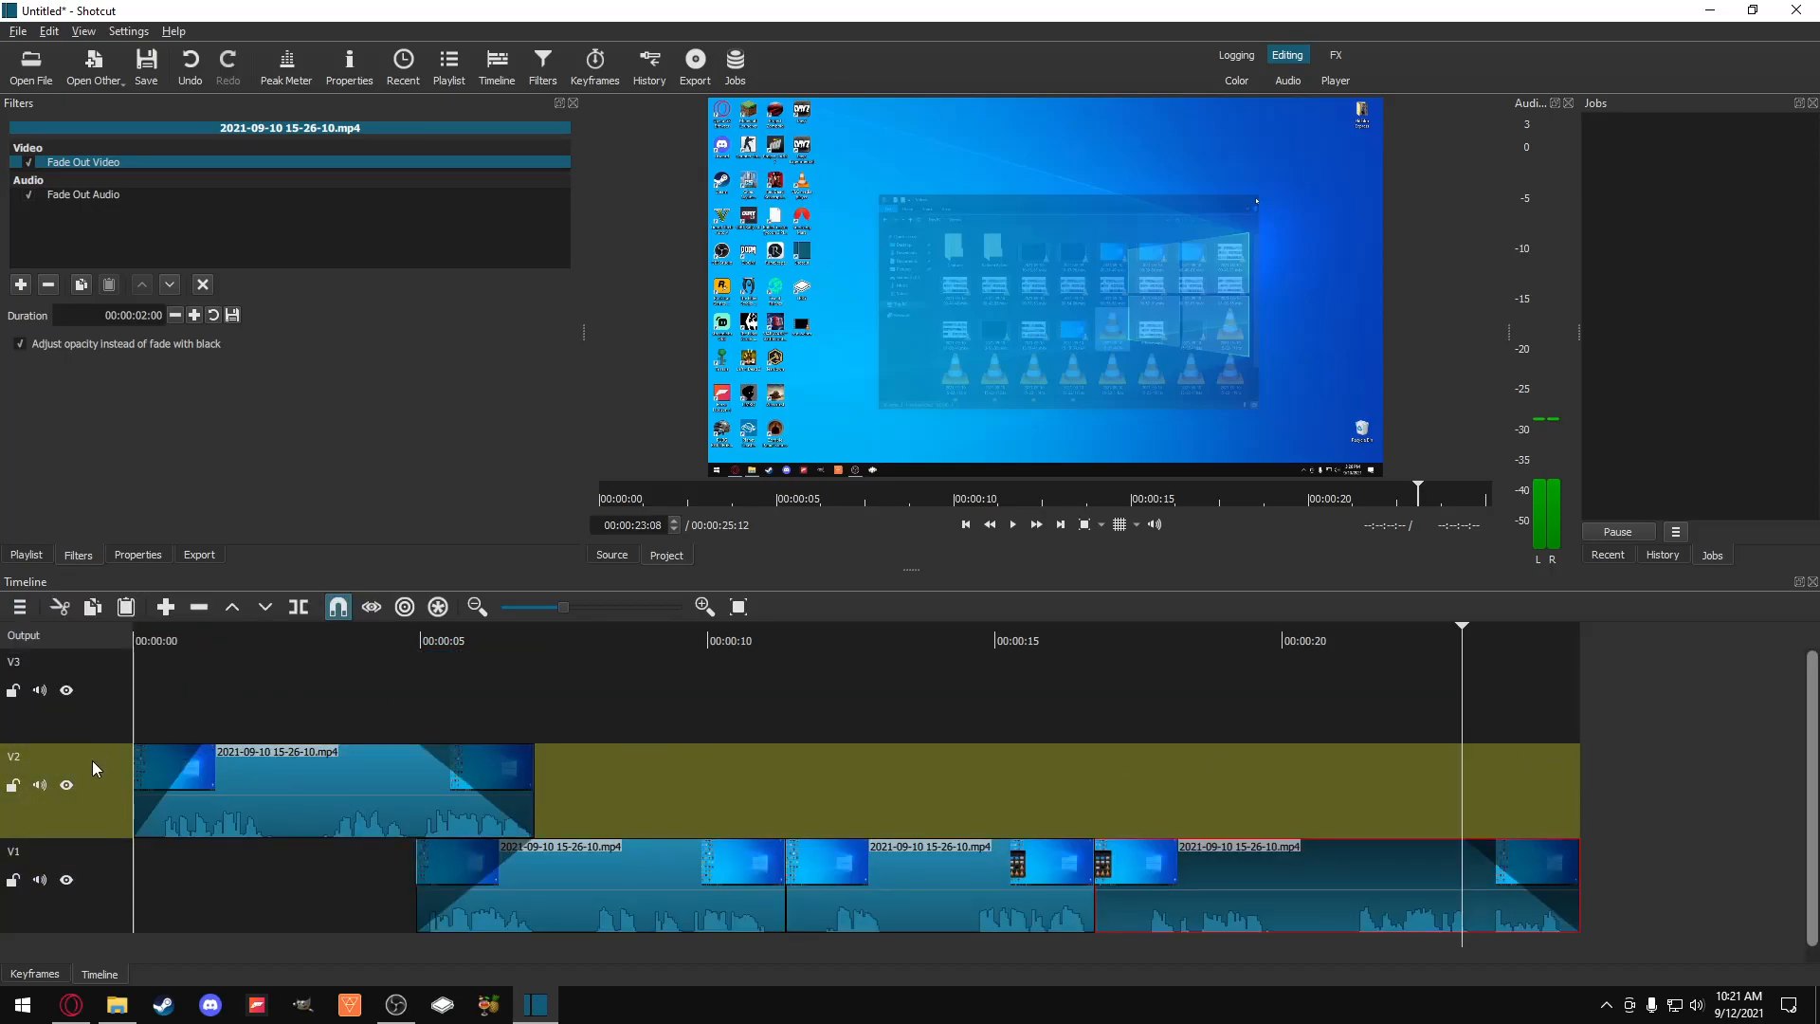
{"action": "right_click", "coordinate": [90, 665]}
{"action": "mouse_move", "coordinate": [104, 676]}
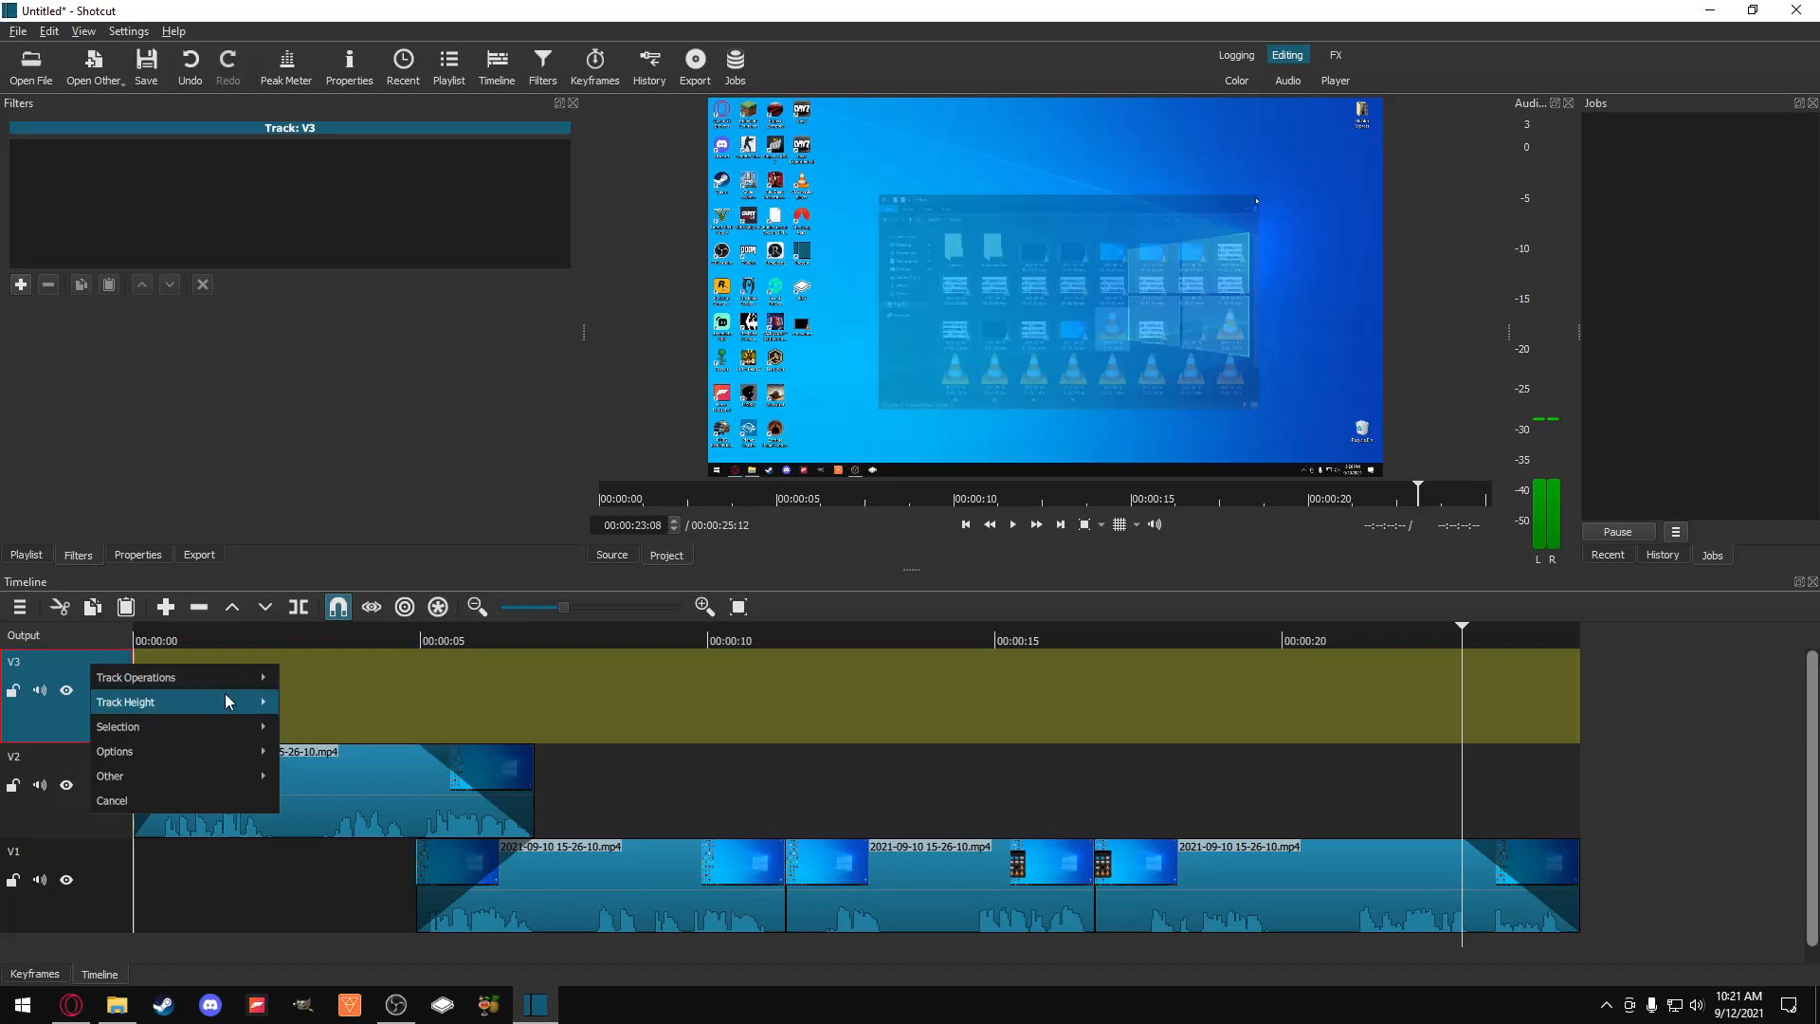
{"action": "mouse_move", "coordinate": [220, 716]}
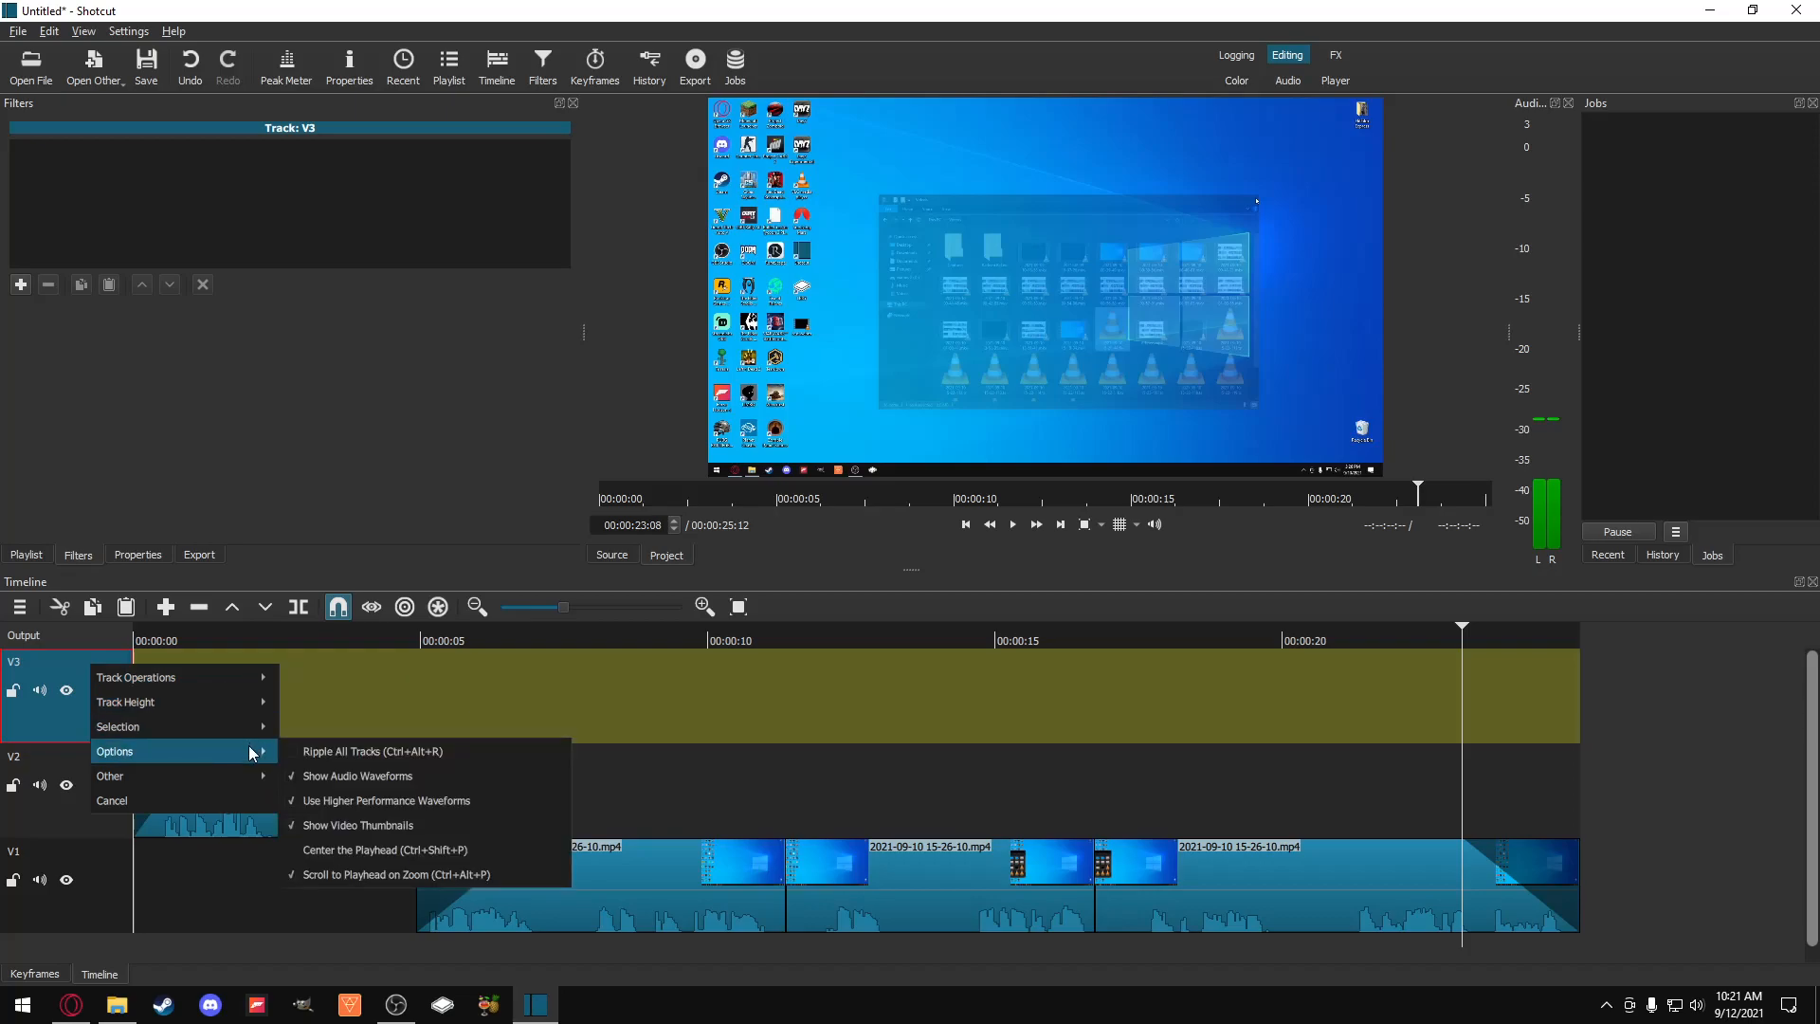
{"action": "mouse_move", "coordinate": [230, 776]}
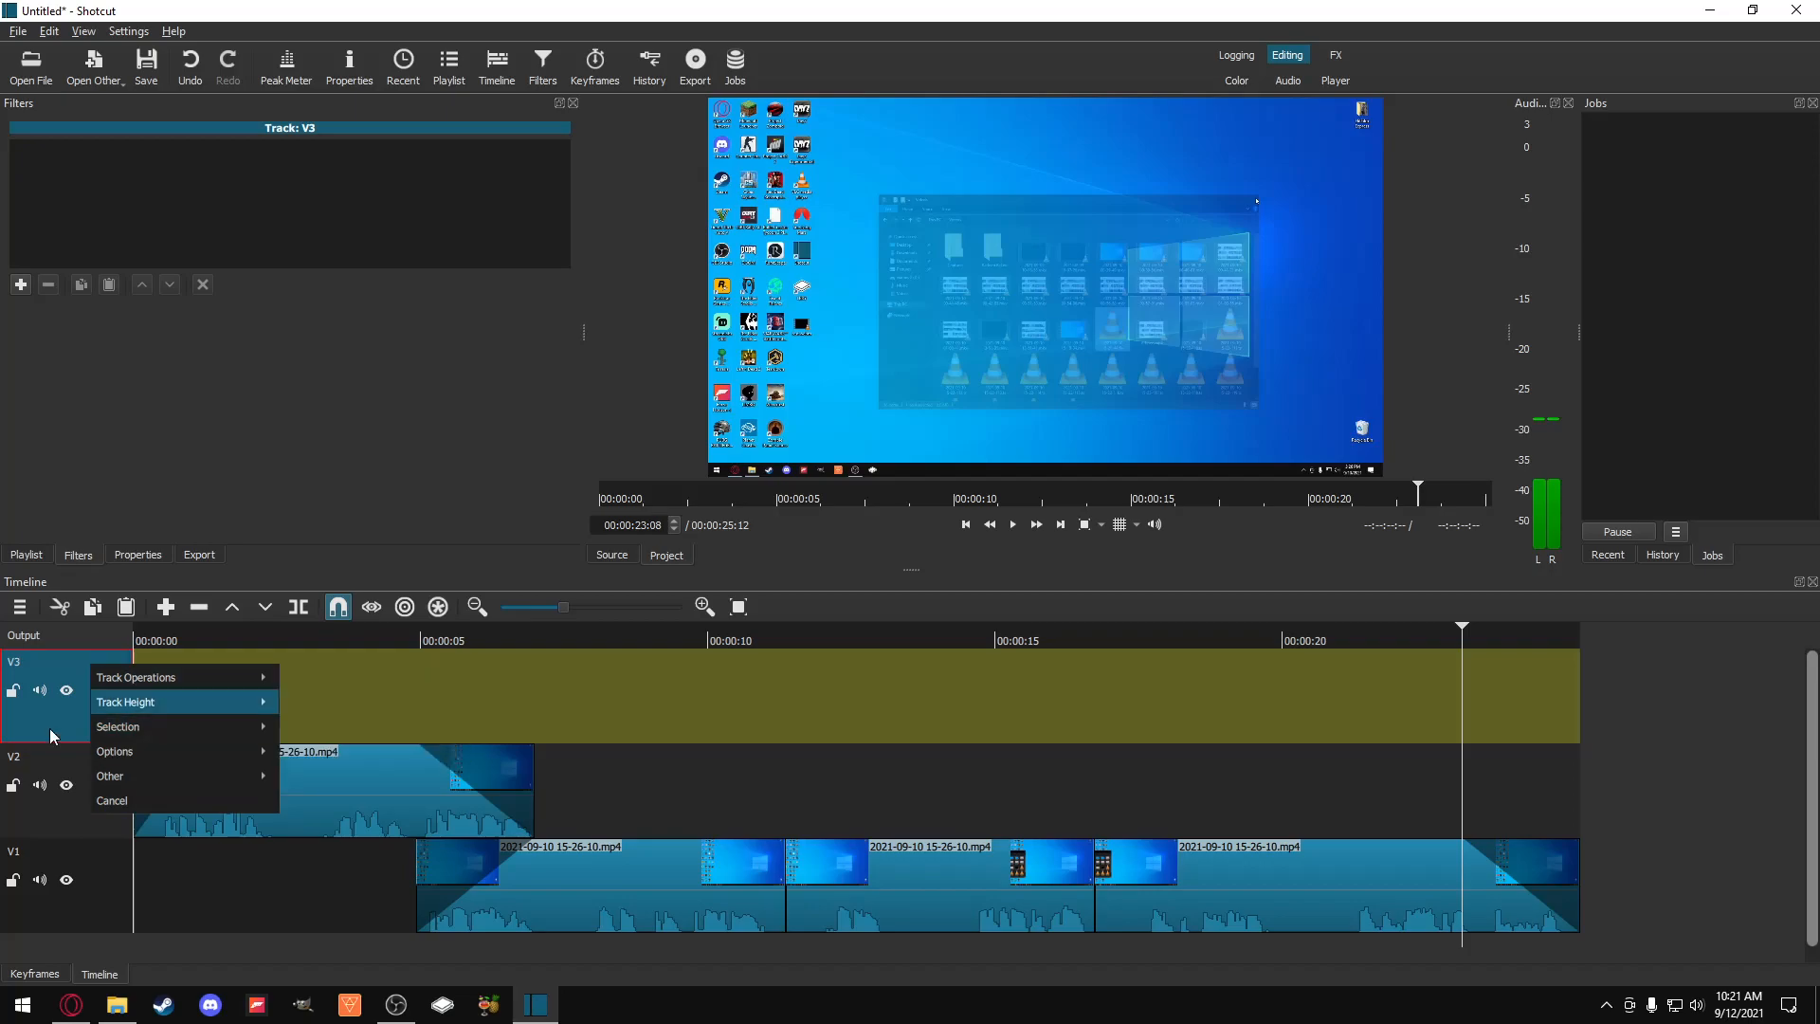
{"action": "left_click", "coordinate": [56, 737]}
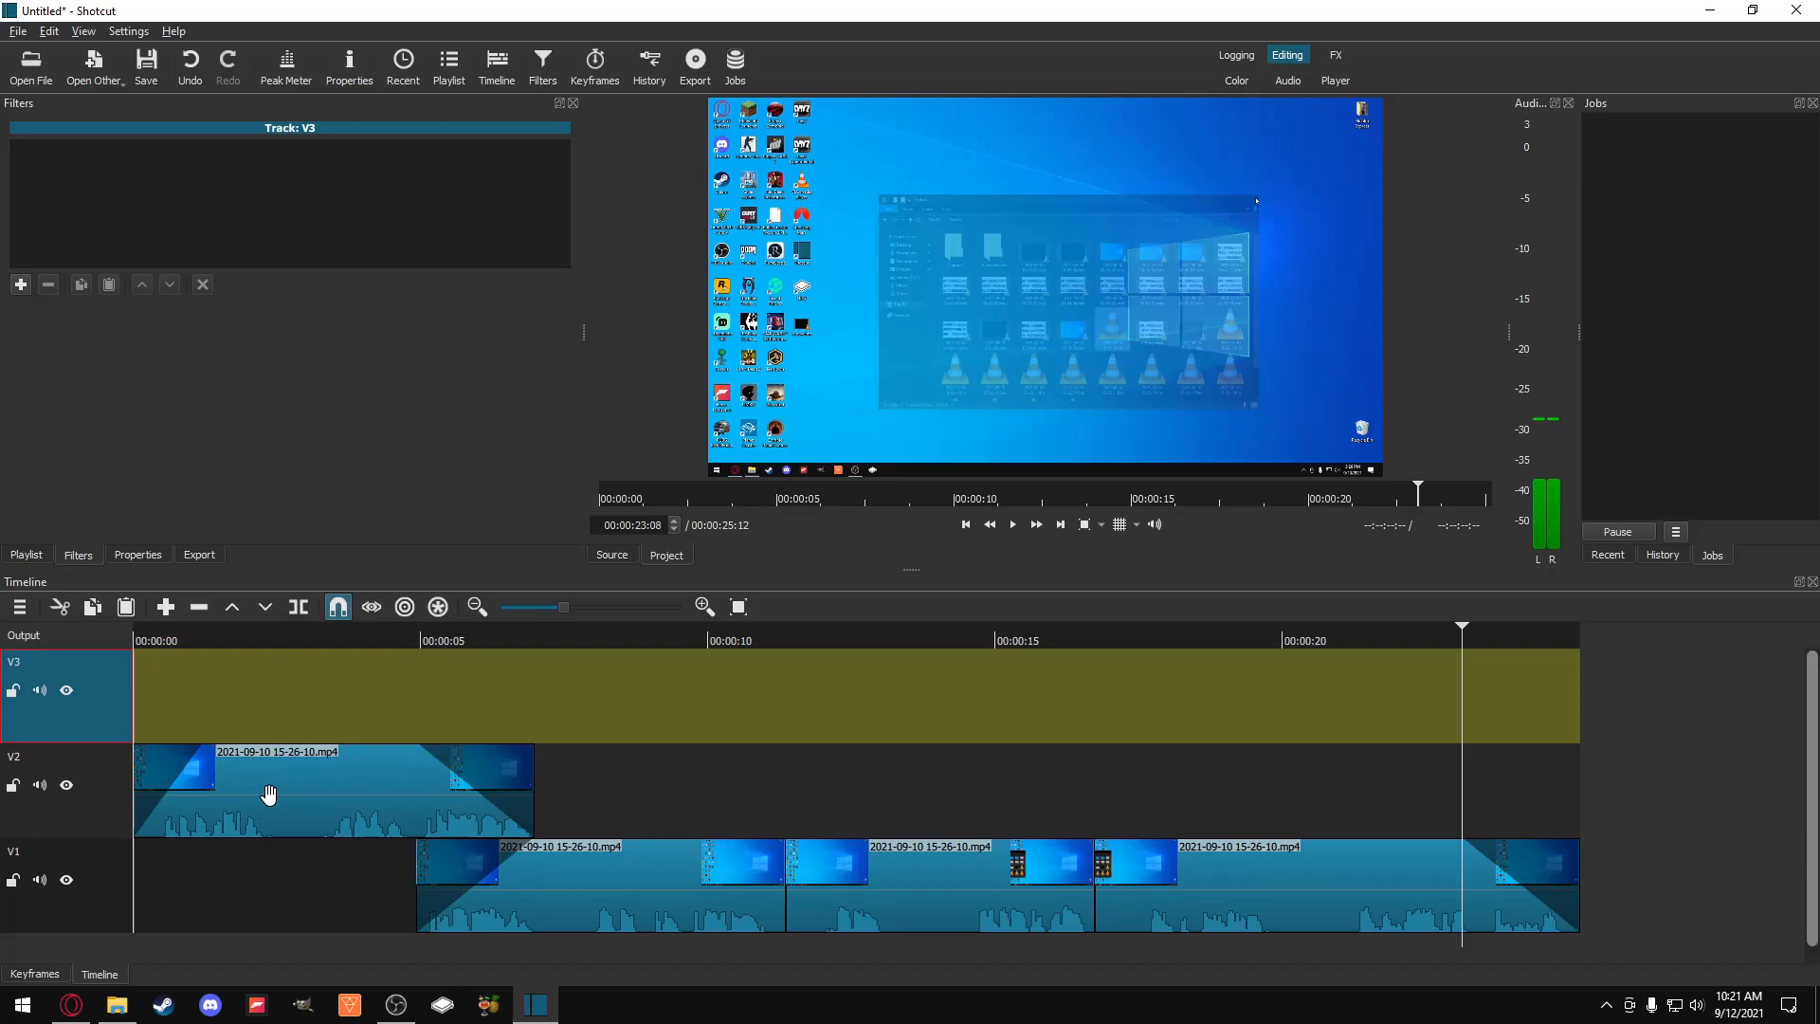
Step: Move the V2 clip up to V3 and all three V1 segments up to V2, keeping their times and leaving V1 empty
{"action": "left_click_drag", "start_coordinate": [270, 794], "coordinate": [271, 706]}
{"action": "left_click_drag", "start_coordinate": [617, 861], "coordinate": [611, 827]}
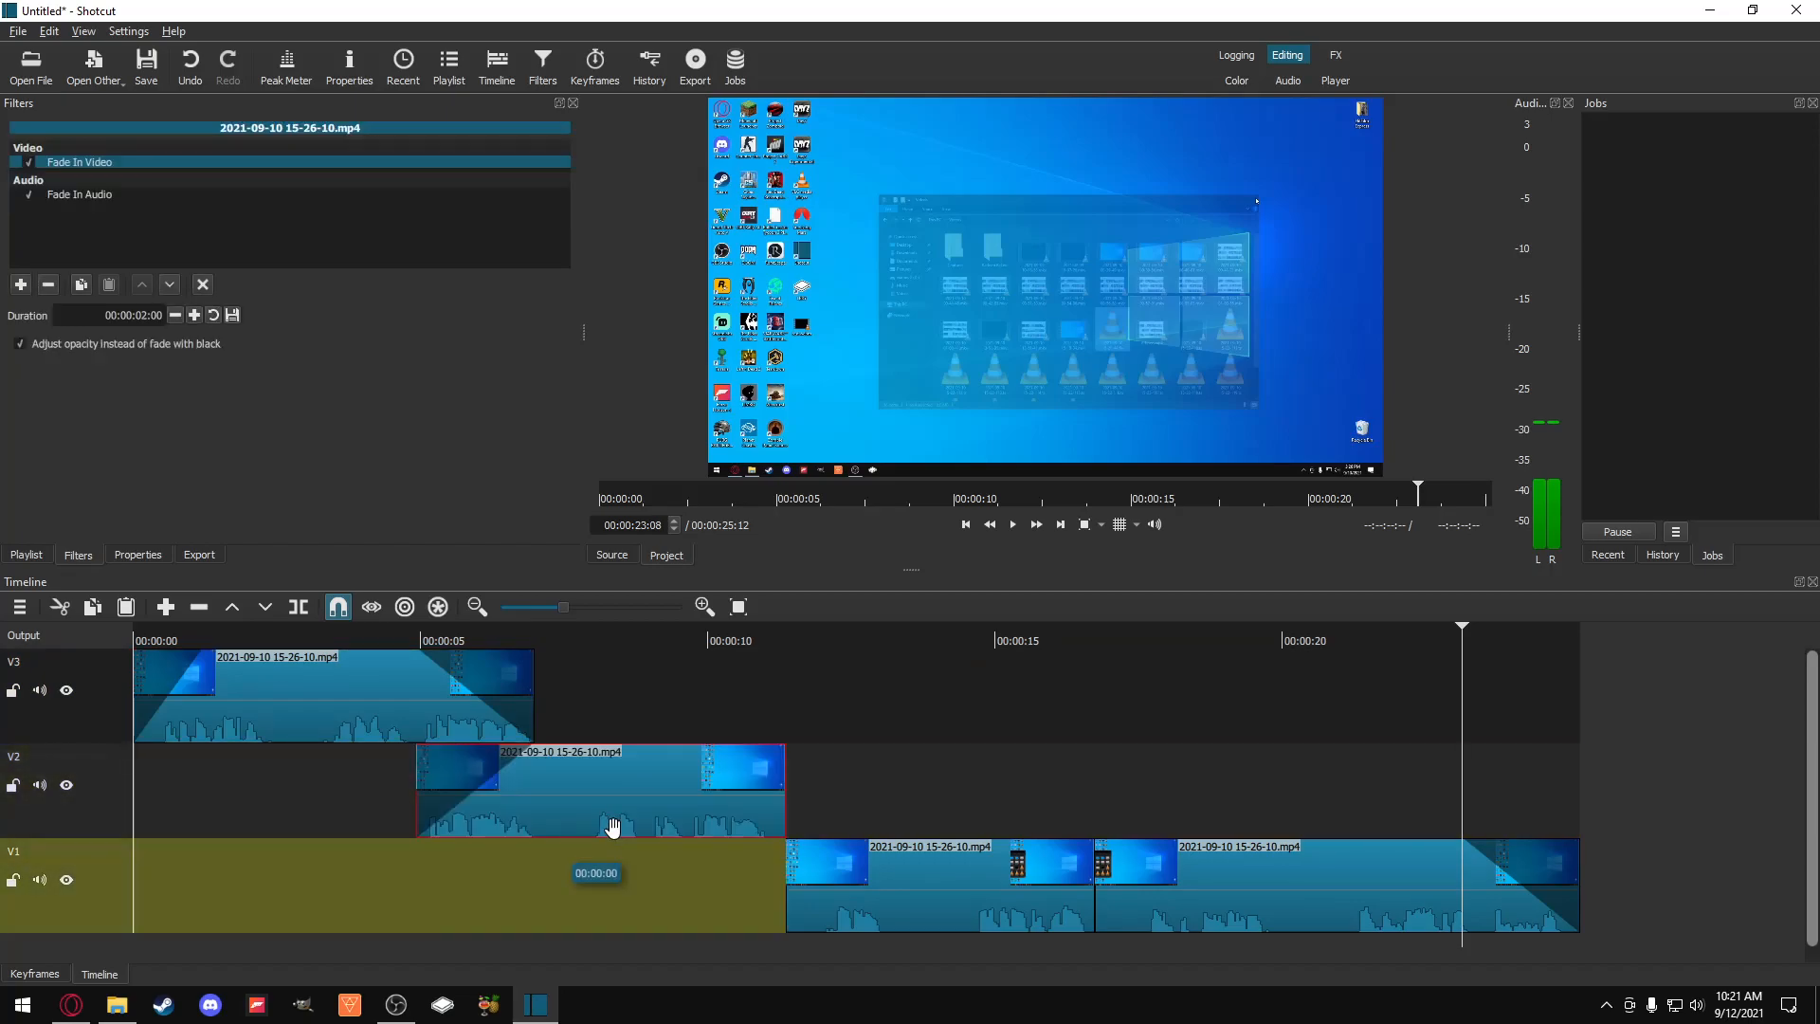
{"action": "left_click_drag", "start_coordinate": [926, 869], "coordinate": [923, 809]}
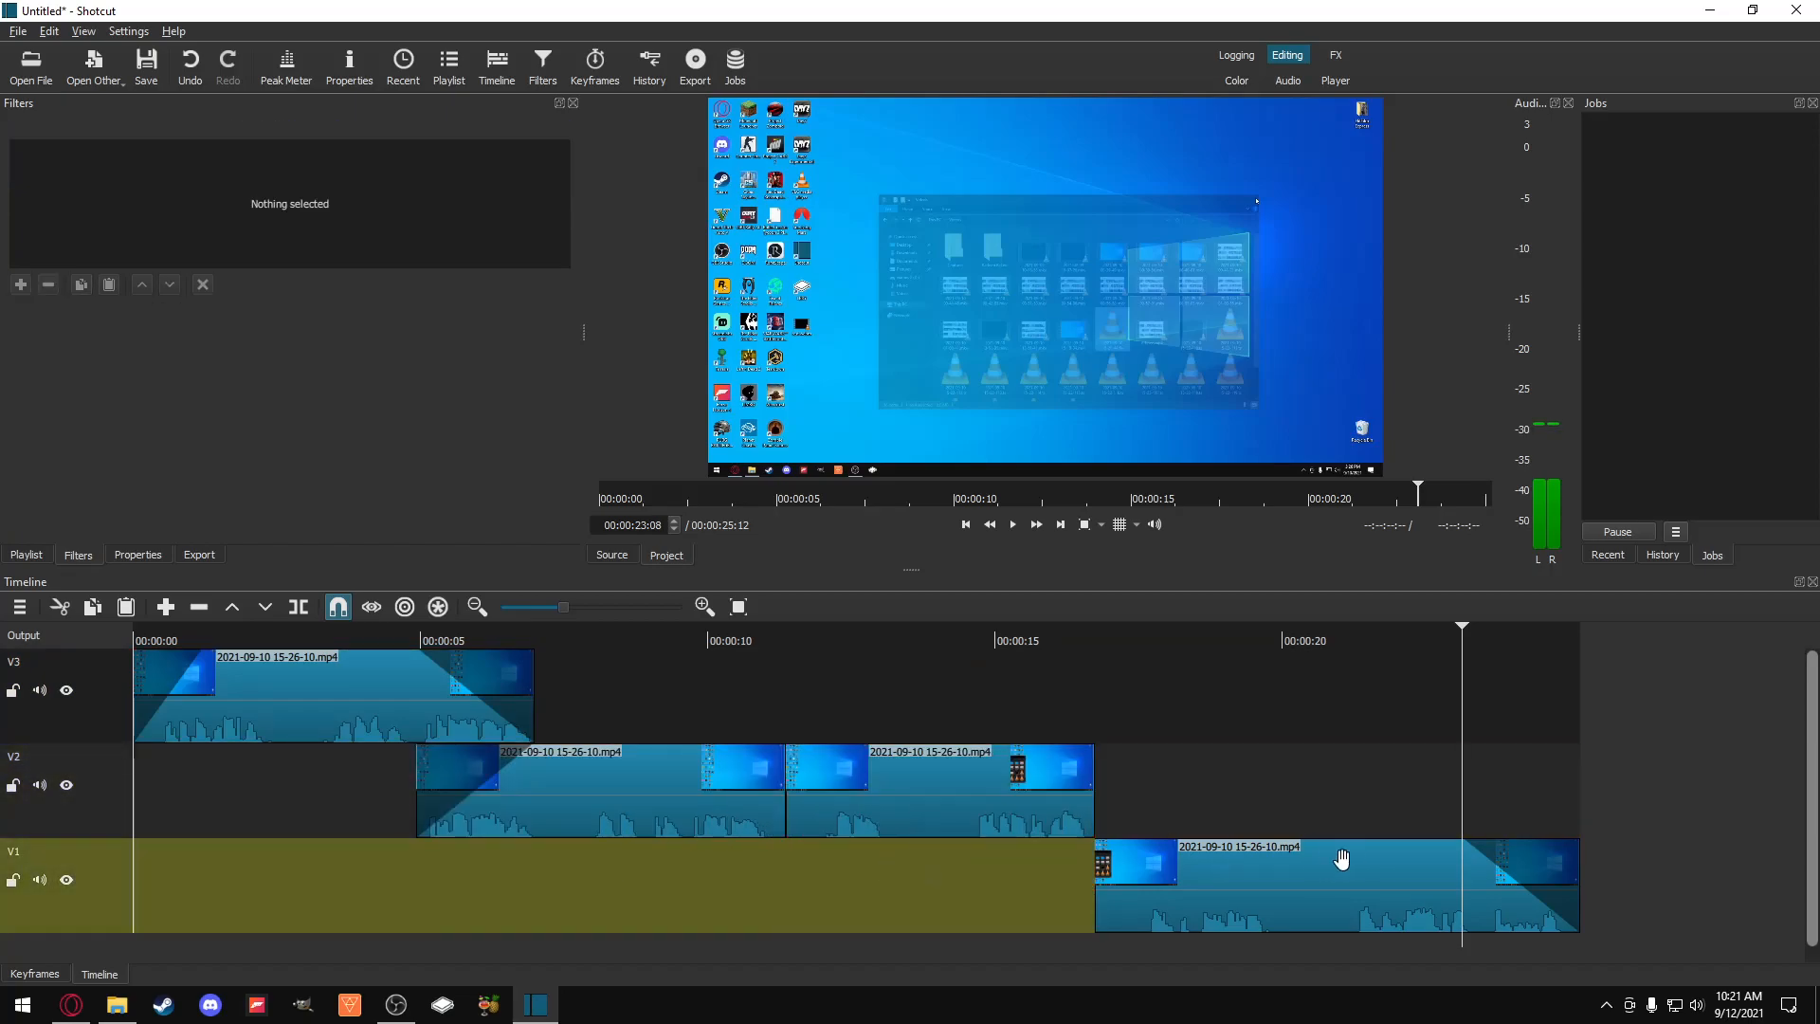
{"action": "left_click_drag", "start_coordinate": [1344, 857], "coordinate": [1319, 812]}
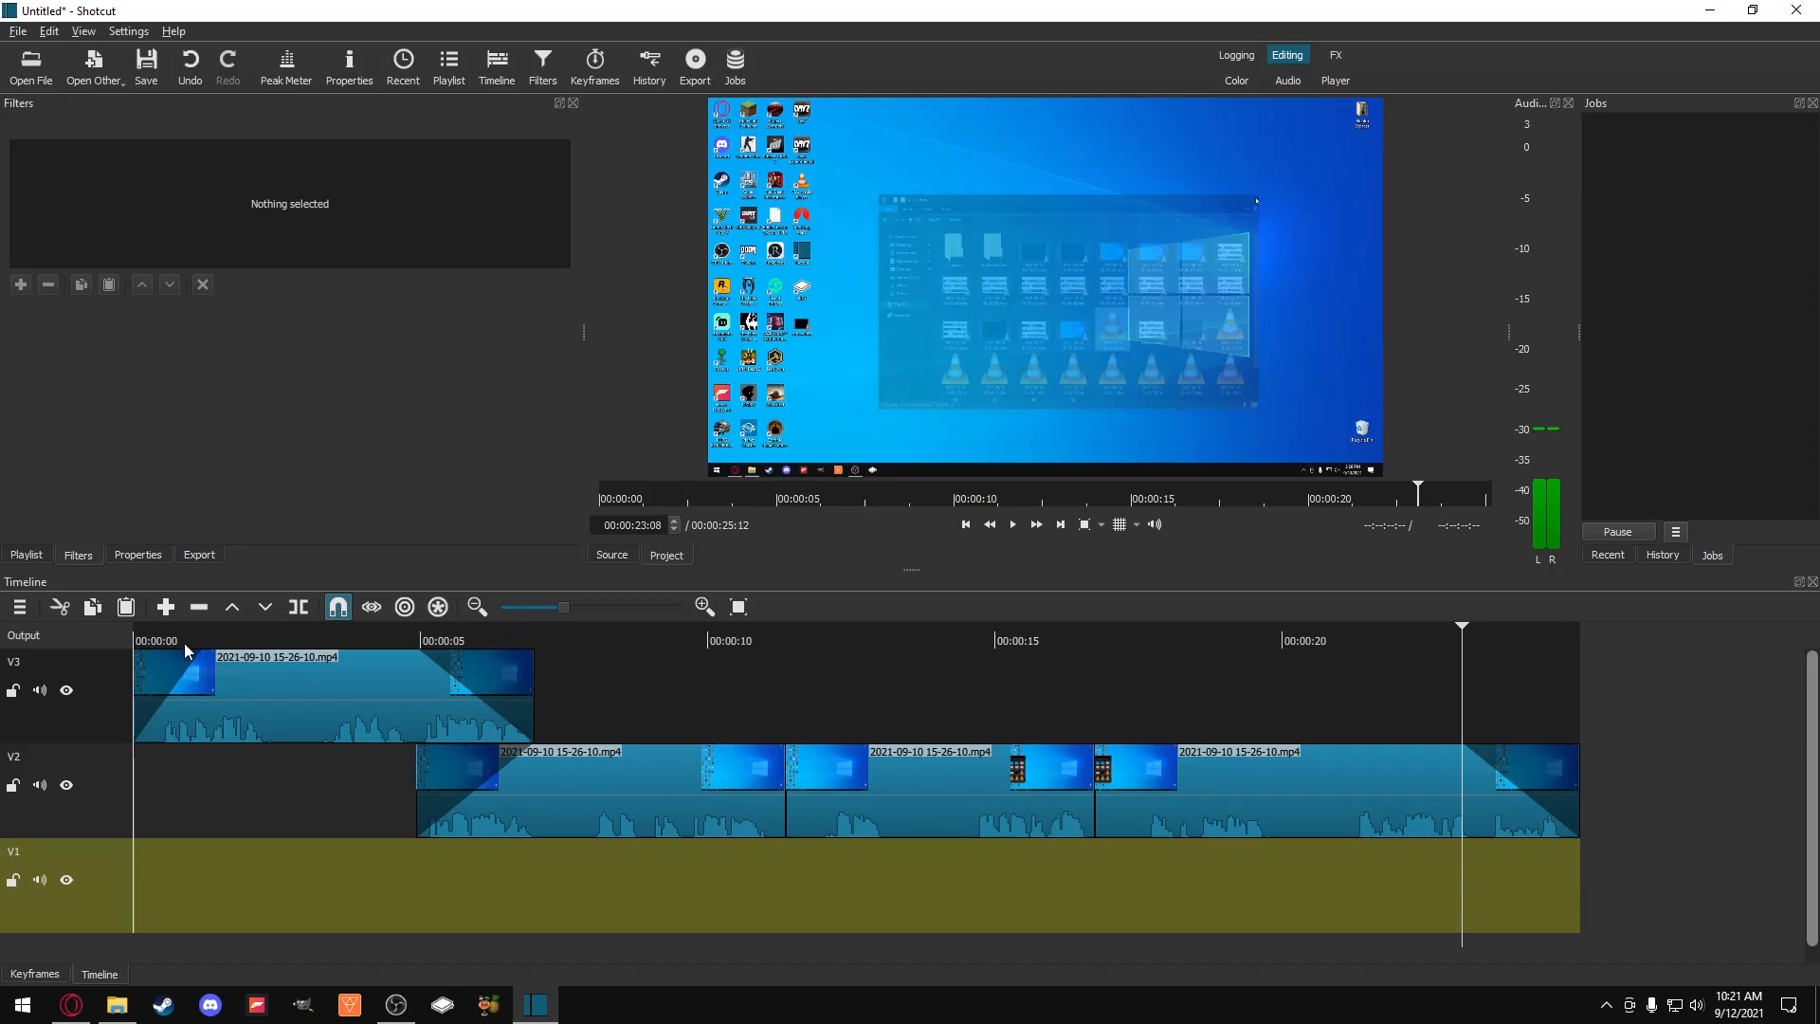
Step: Import stars.jpg into the playlist and place it on V1, starting where the last V2 segment's fade-out begins
{"action": "left_click_drag", "start_coordinate": [157, 634], "coordinate": [832, 713]}
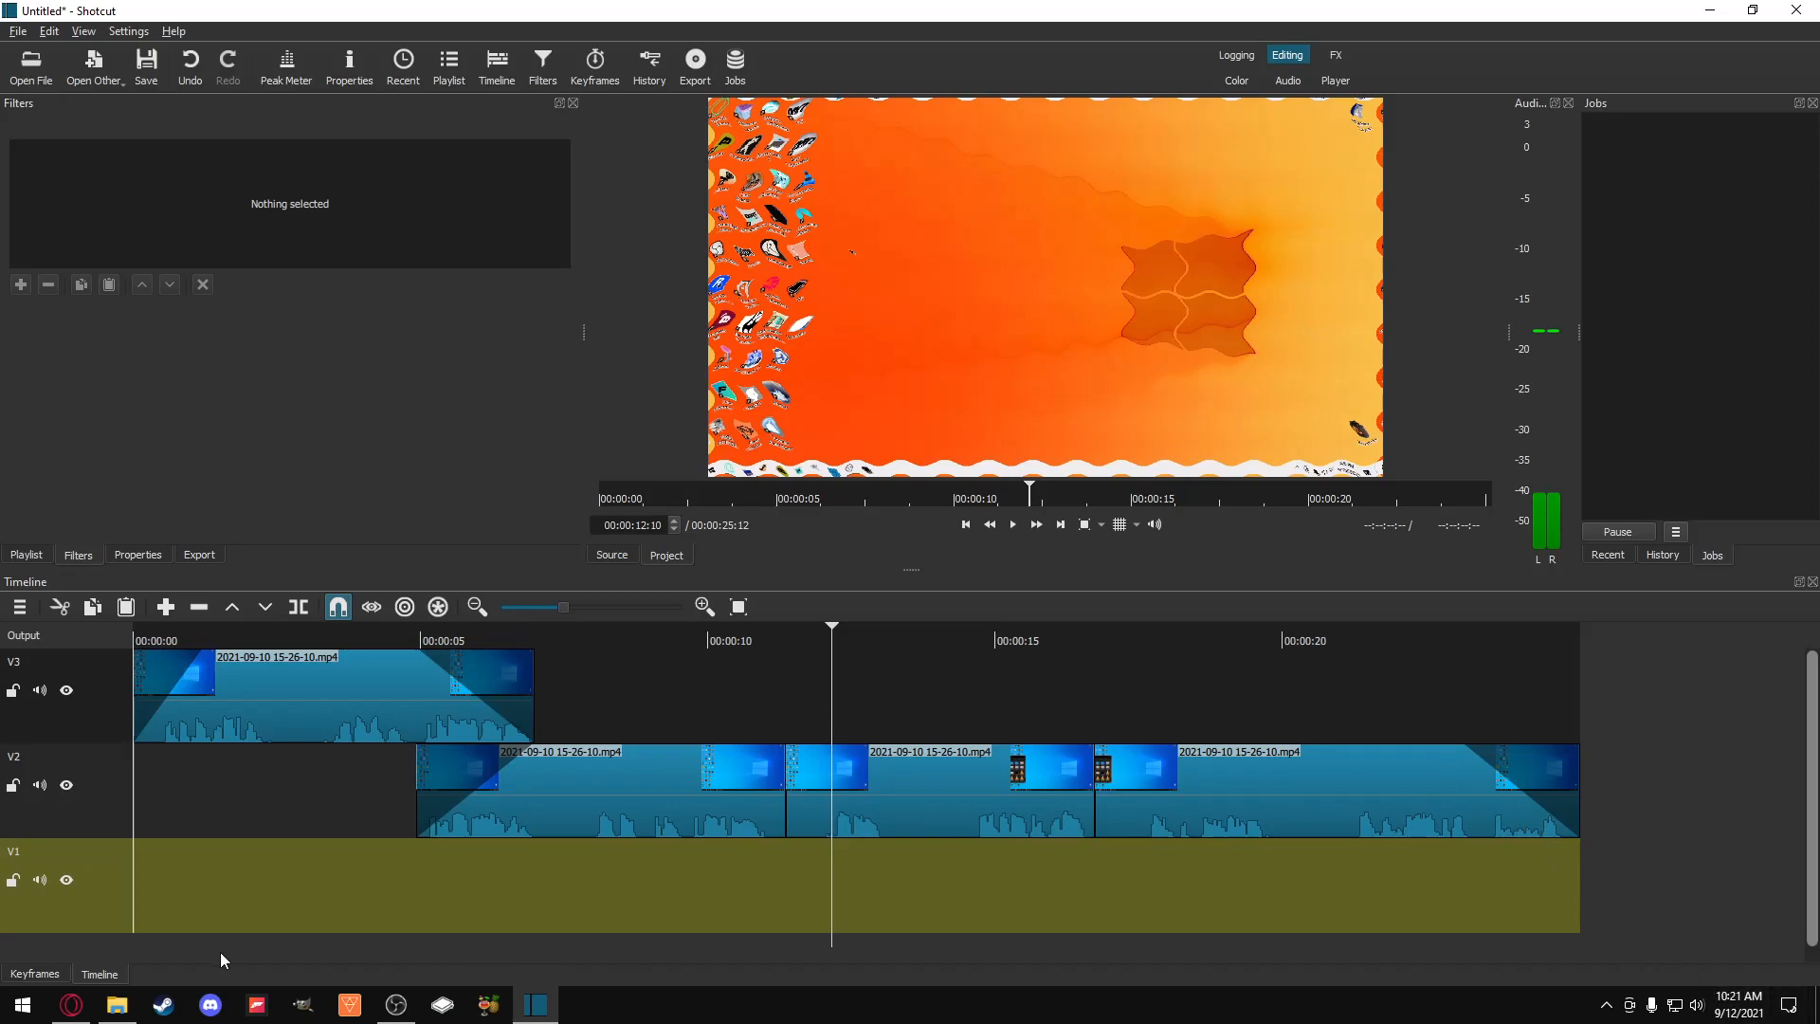
{"action": "left_click", "coordinate": [117, 1005]}
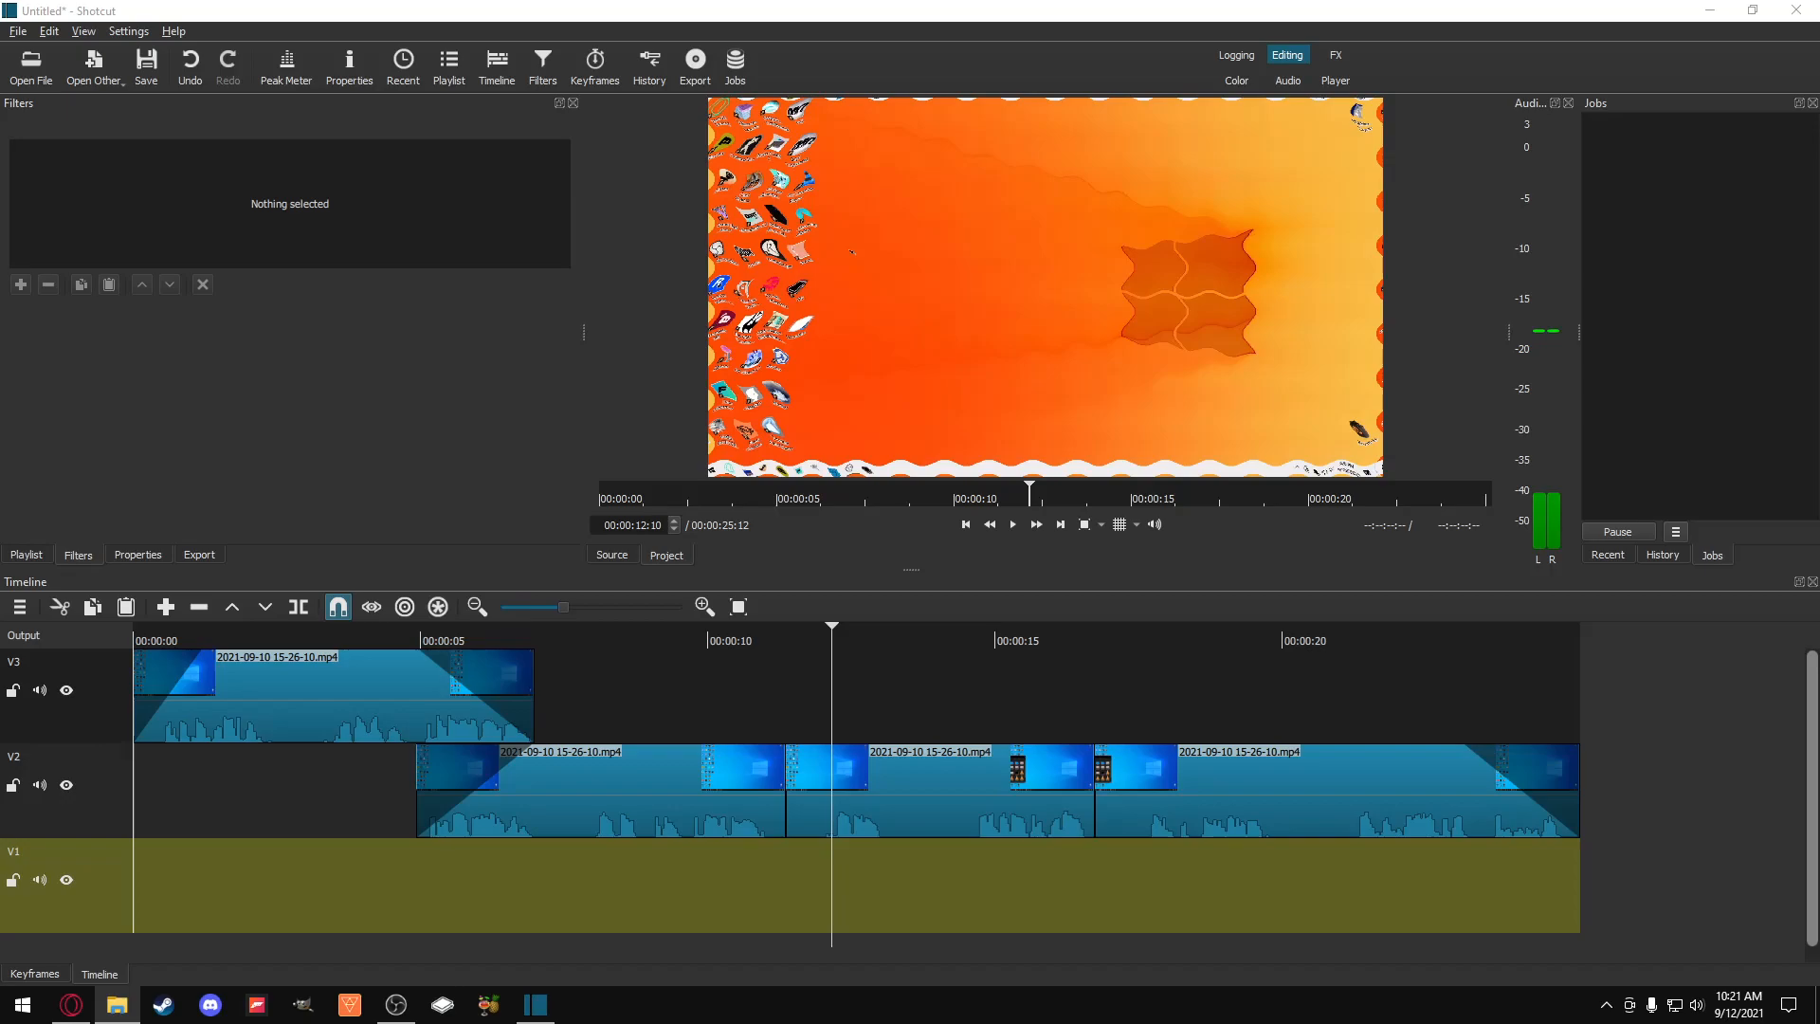
{"action": "left_click", "coordinate": [38, 558]}
{"action": "left_click_drag", "start_coordinate": [5, 617], "coordinate": [244, 418]}
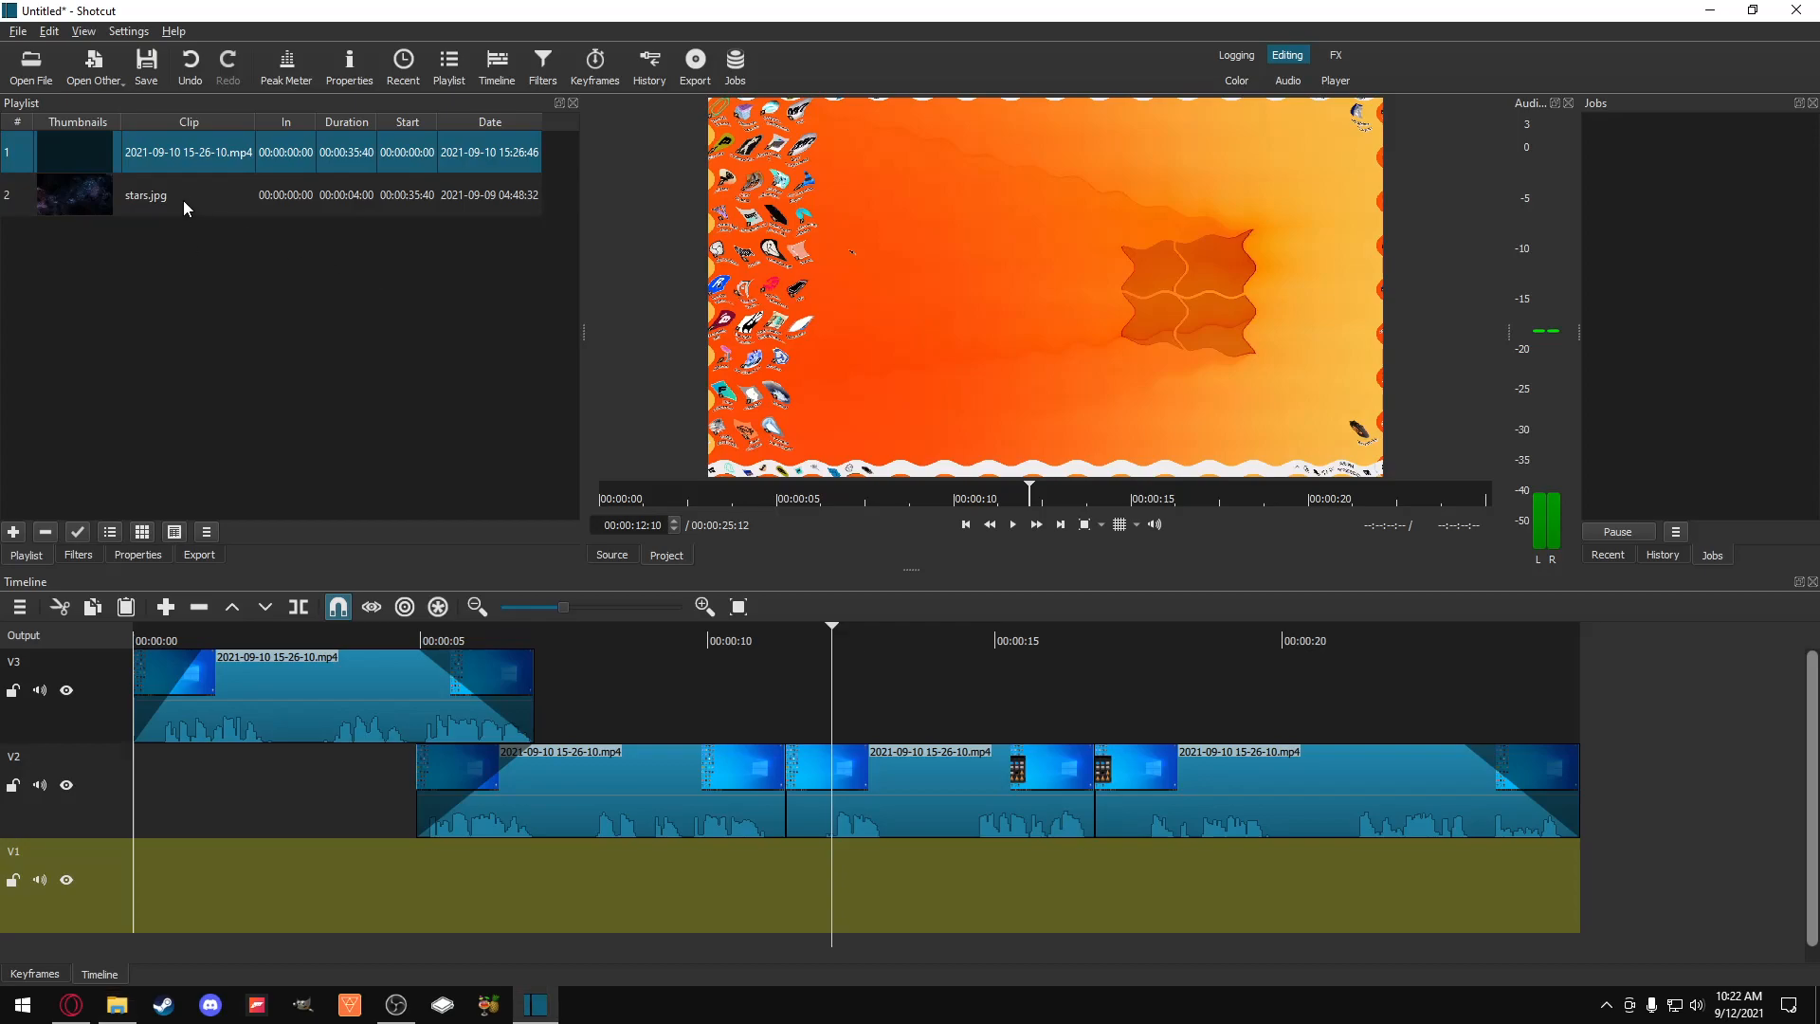
{"action": "left_click_drag", "start_coordinate": [186, 207], "coordinate": [1587, 870]}
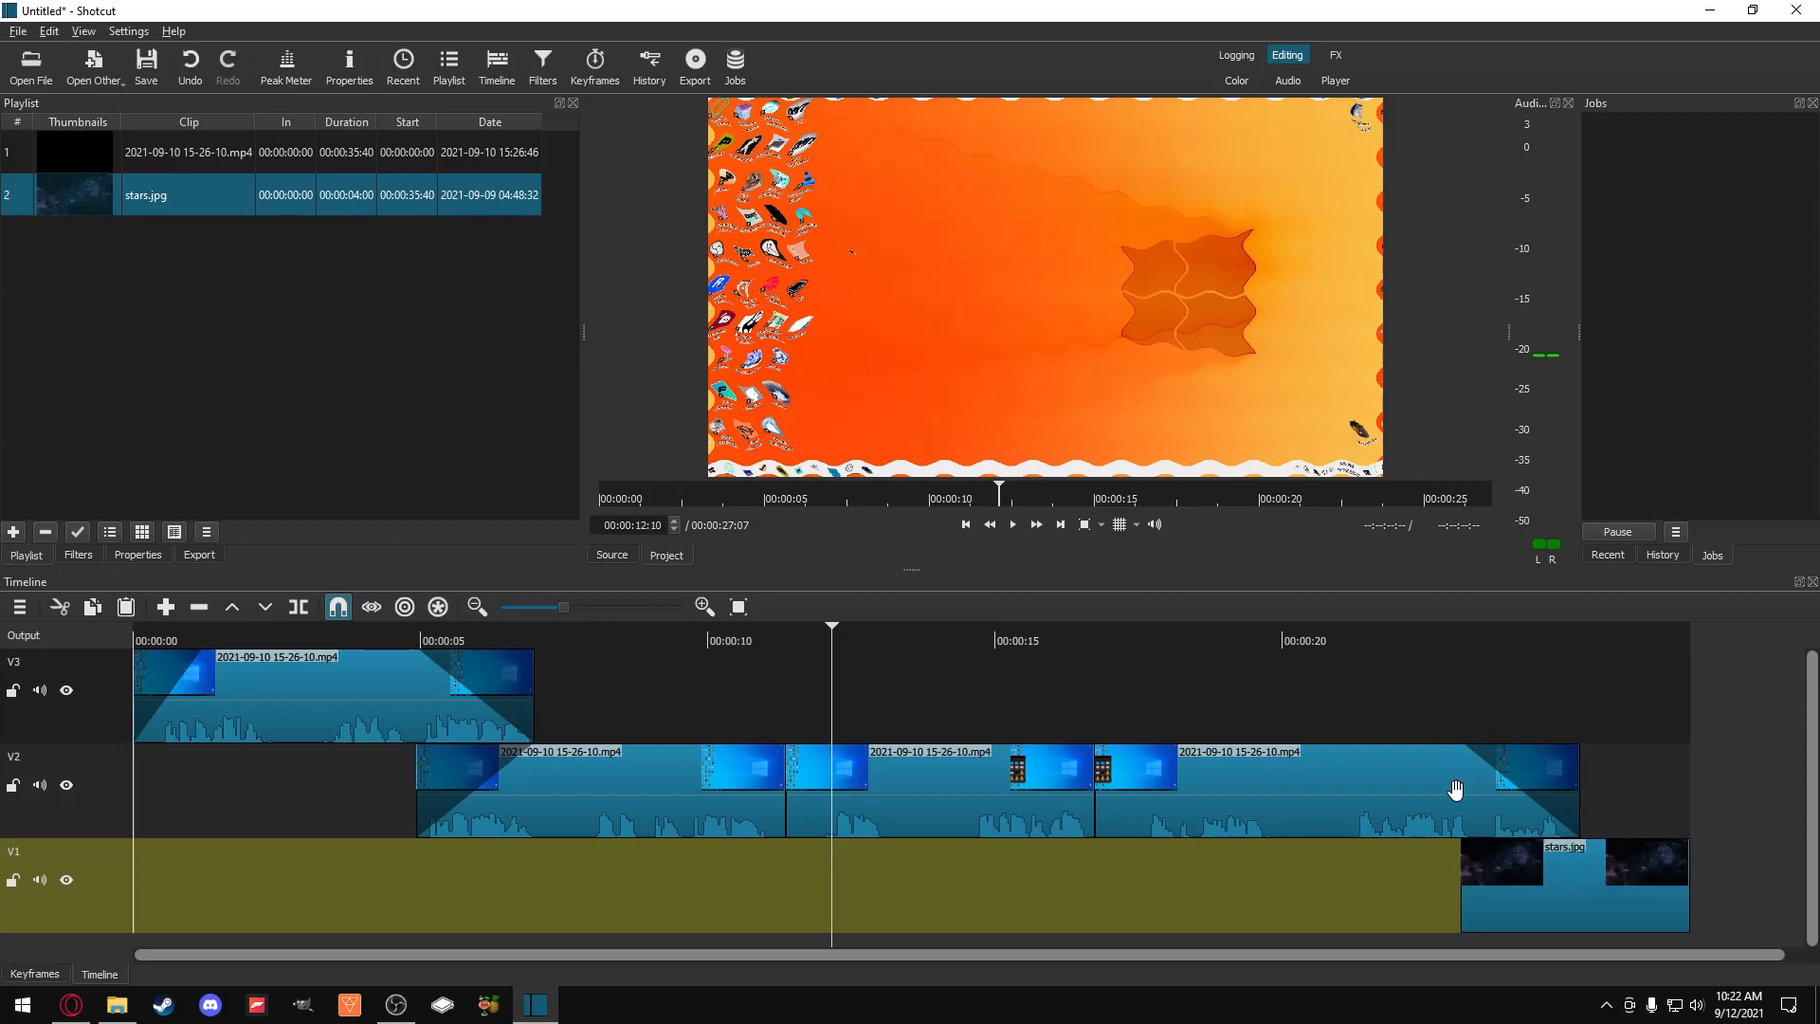
Step: Play through the fade into stars.jpg and extend the image's end on V1 to about 00:00:28:21
{"action": "left_click", "coordinate": [1014, 524]}
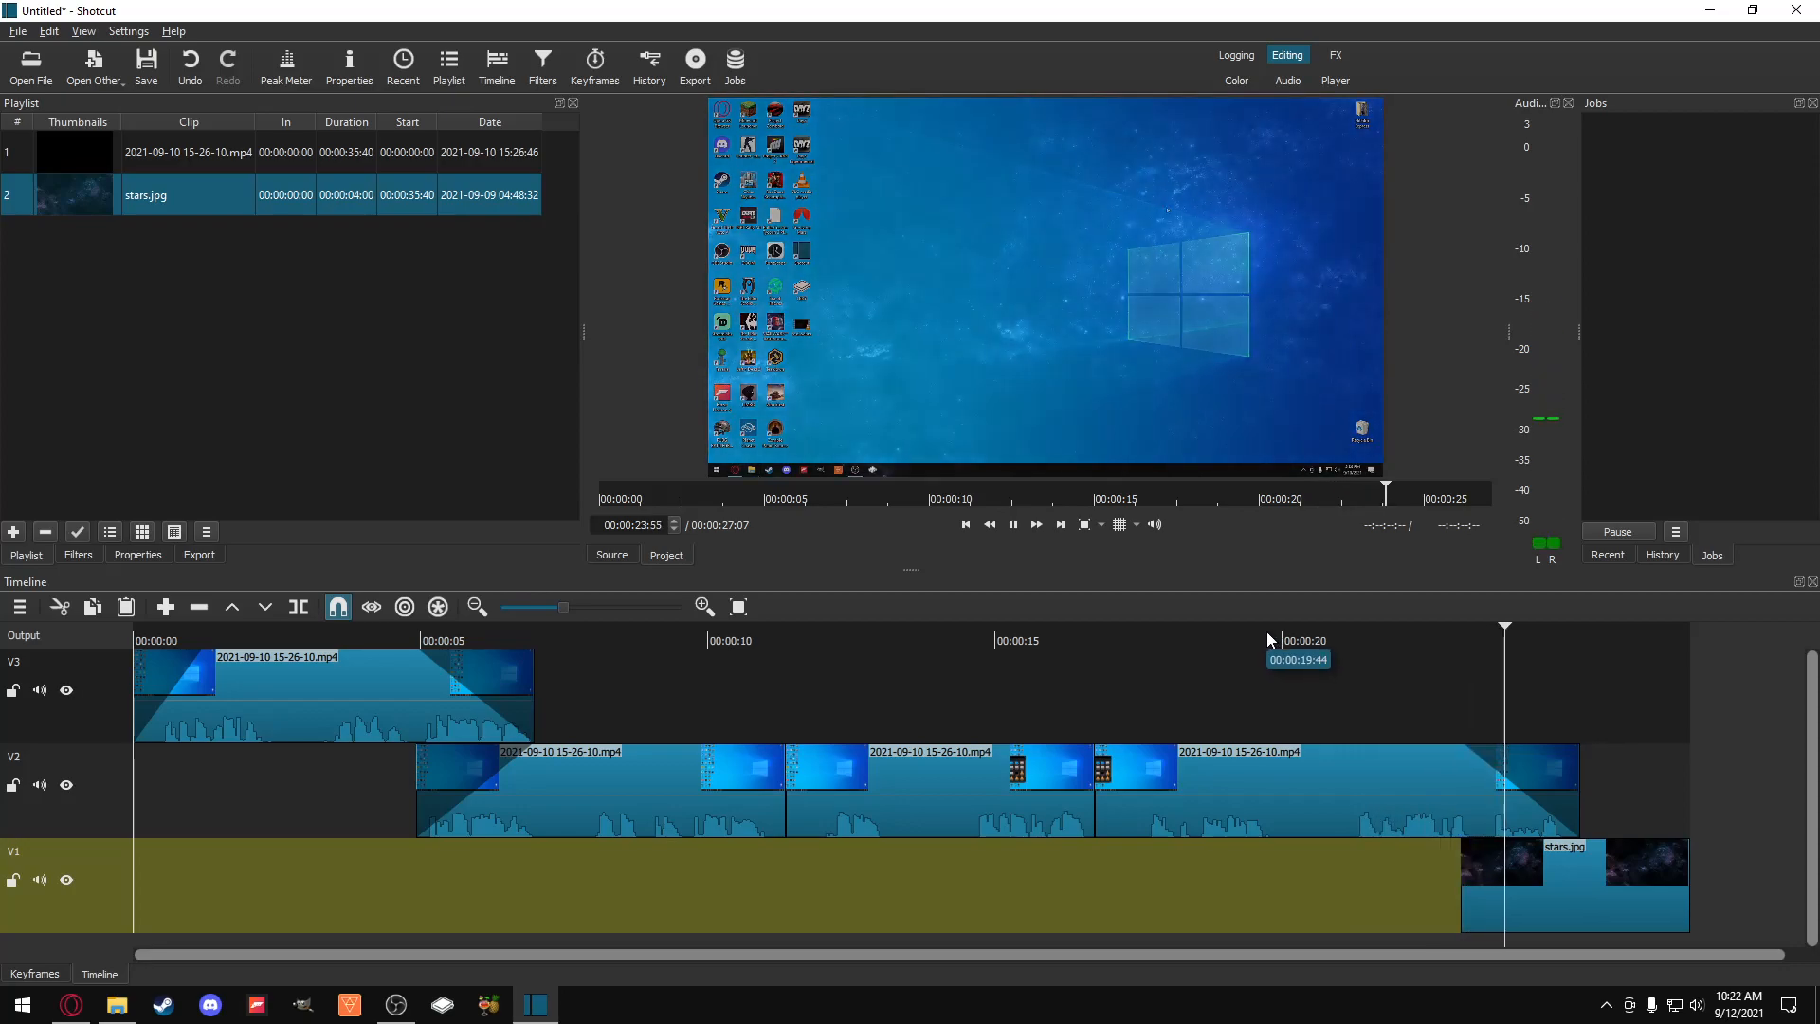
{"action": "left_click", "coordinate": [1013, 525]}
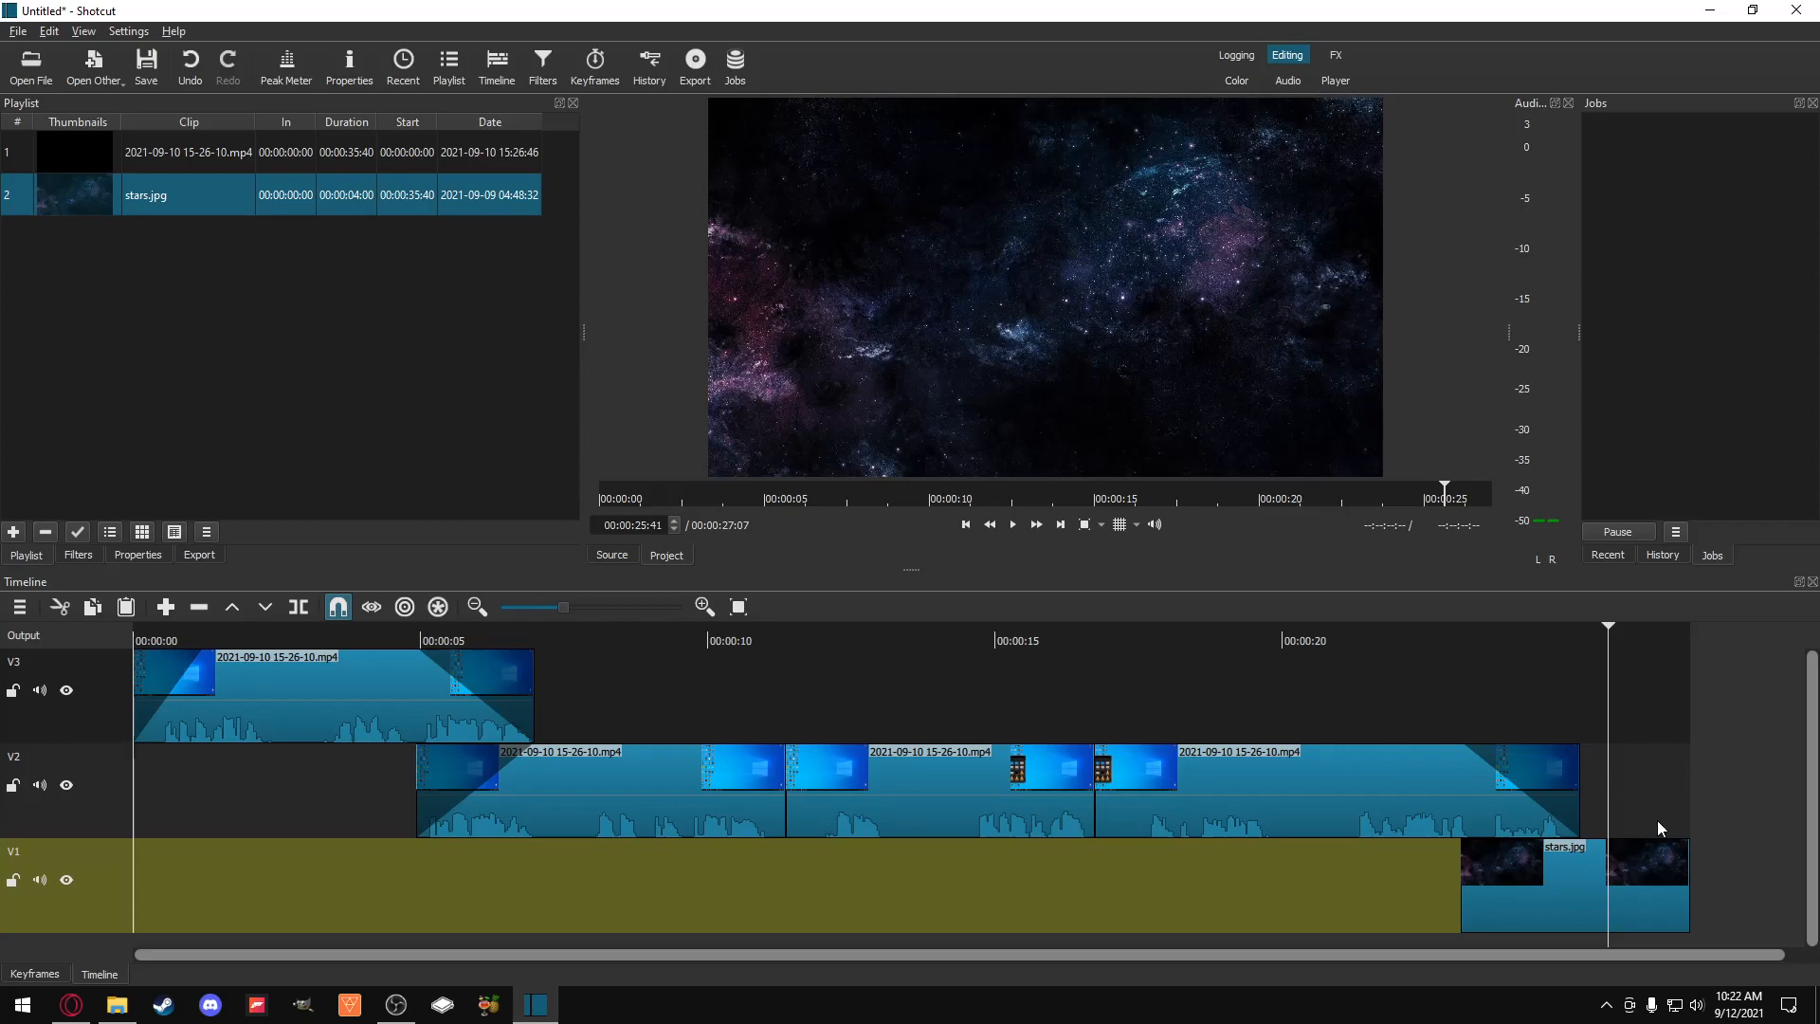
{"action": "left_click_drag", "start_coordinate": [1686, 891], "coordinate": [1771, 888]}
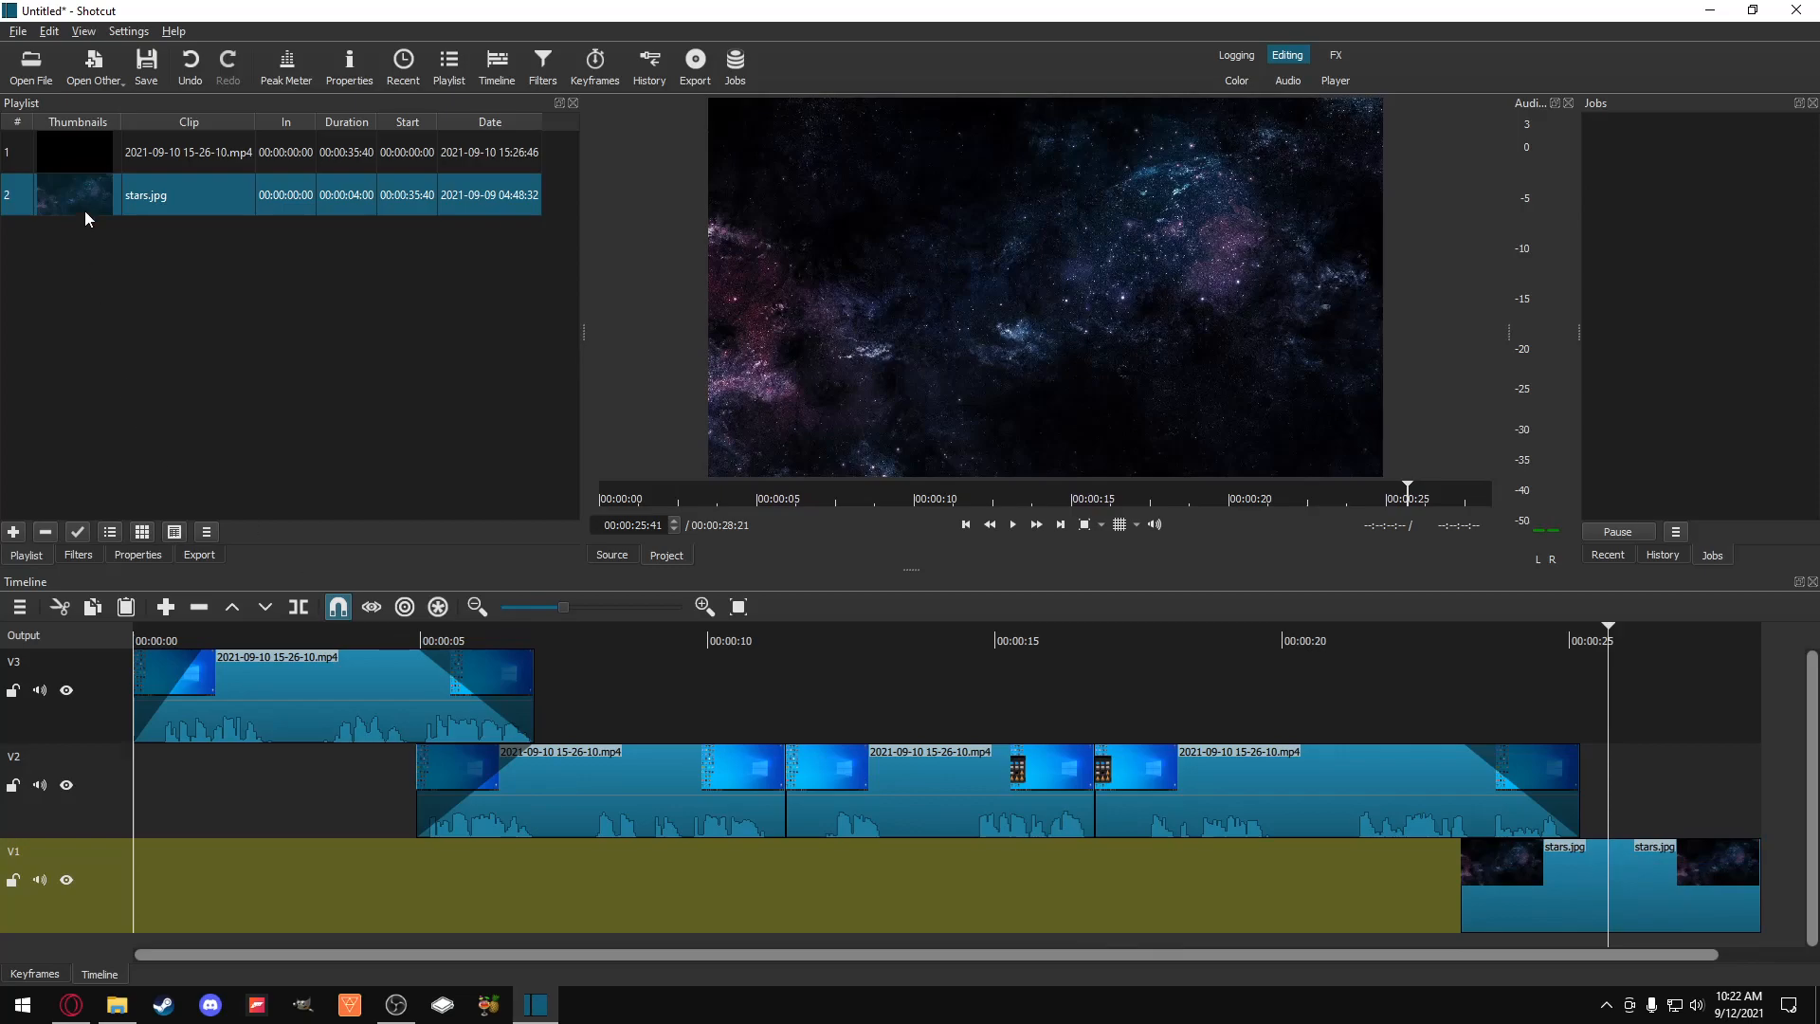
Step: Add the Text: Simple video filter to the stars.jpg clip on V1
{"action": "left_click", "coordinate": [1629, 883]}
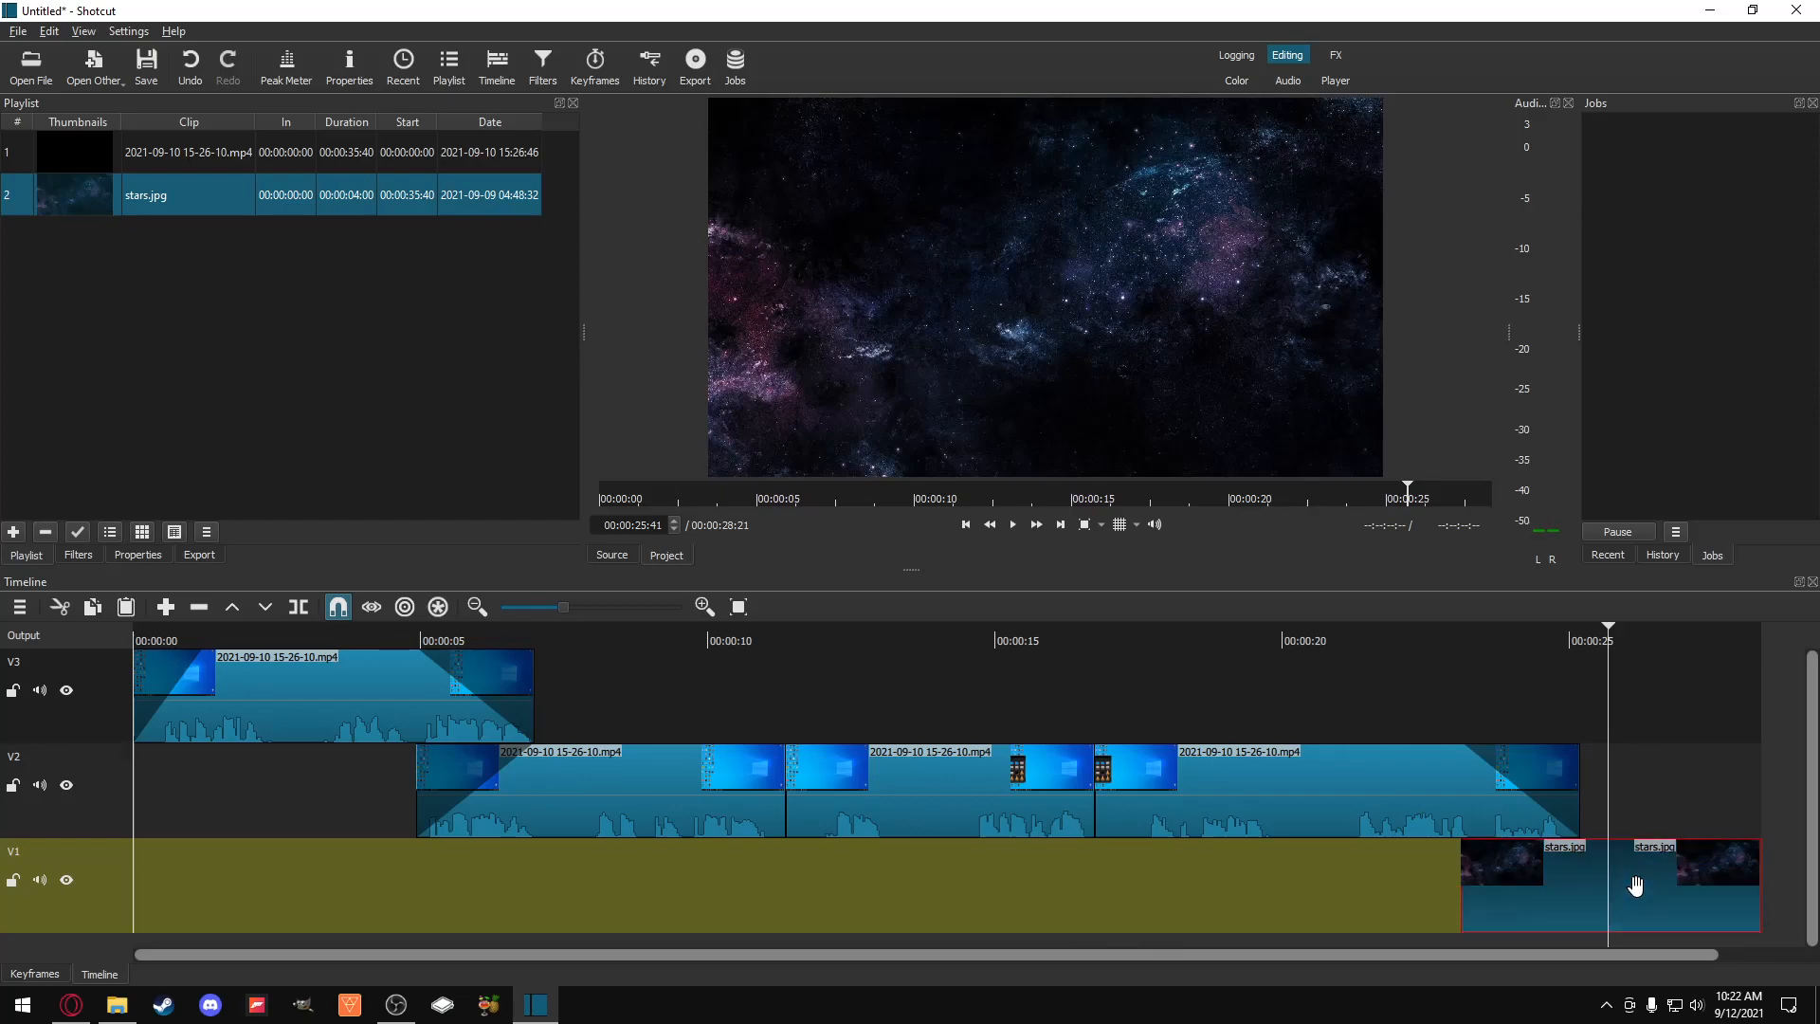
{"action": "left_click", "coordinate": [76, 554]}
{"action": "left_click", "coordinate": [21, 284]}
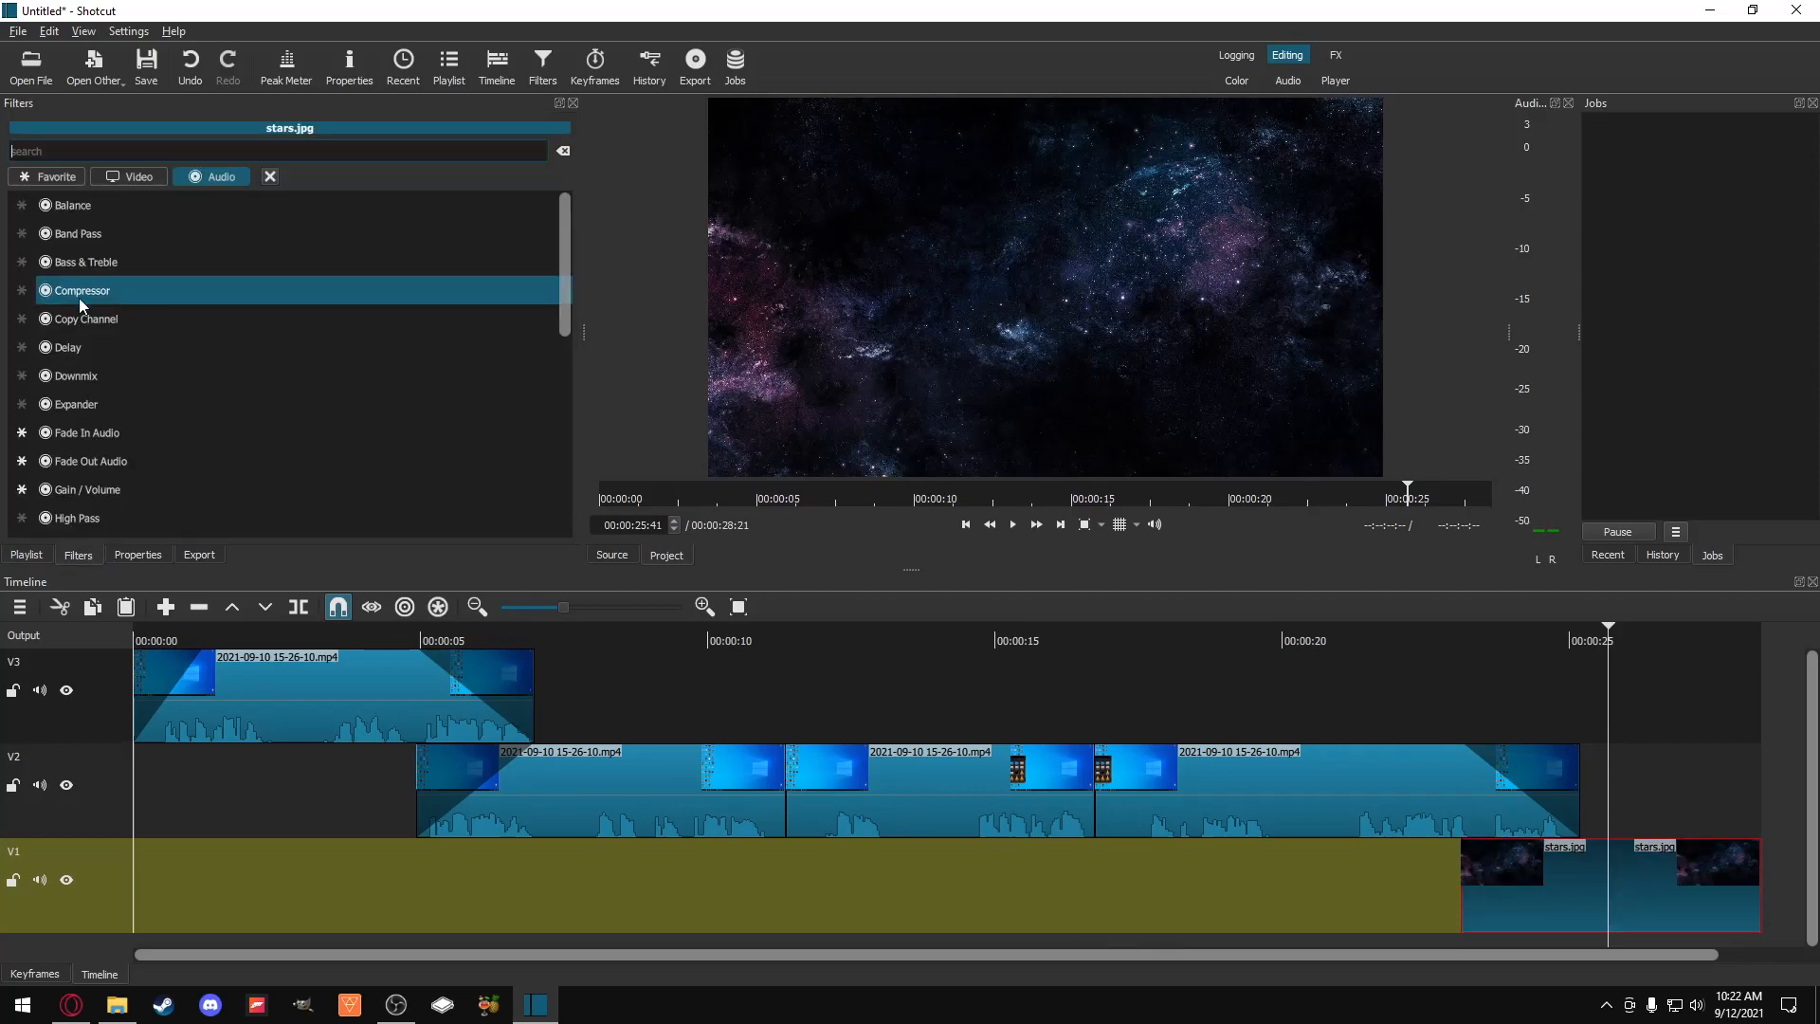
{"action": "left_click", "coordinate": [118, 153]}
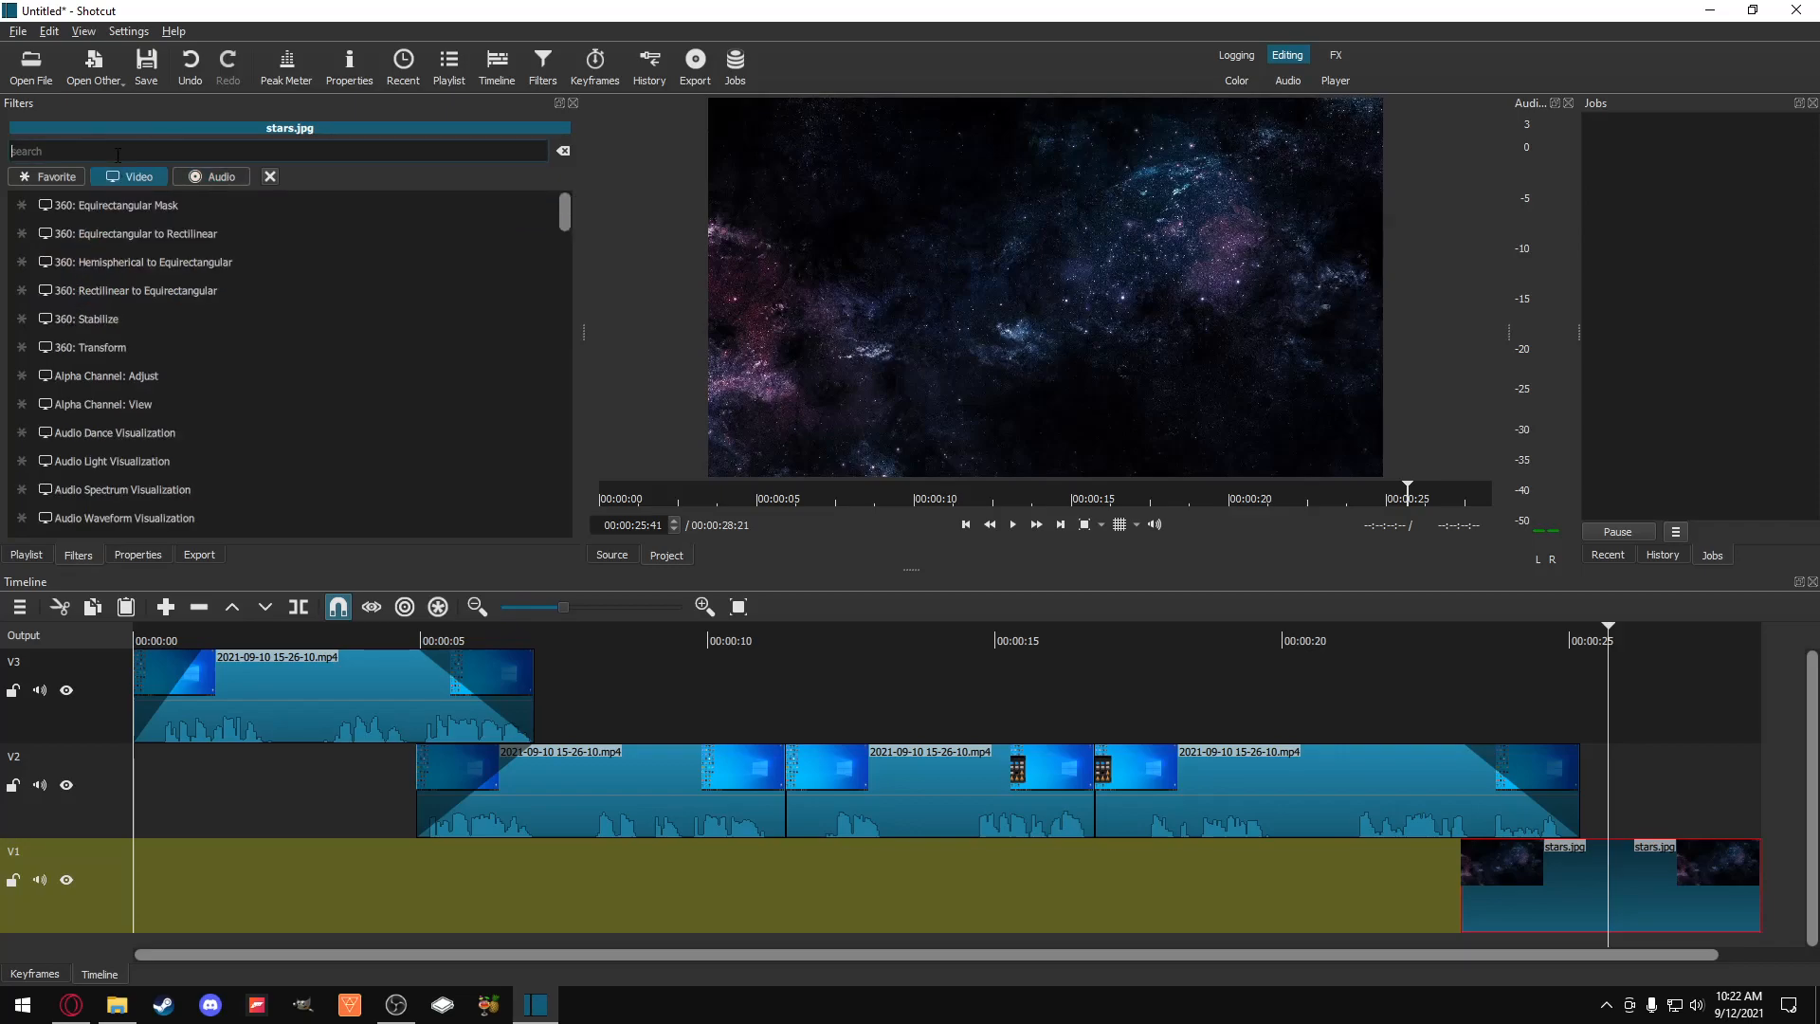
{"action": "type", "text": "text"}
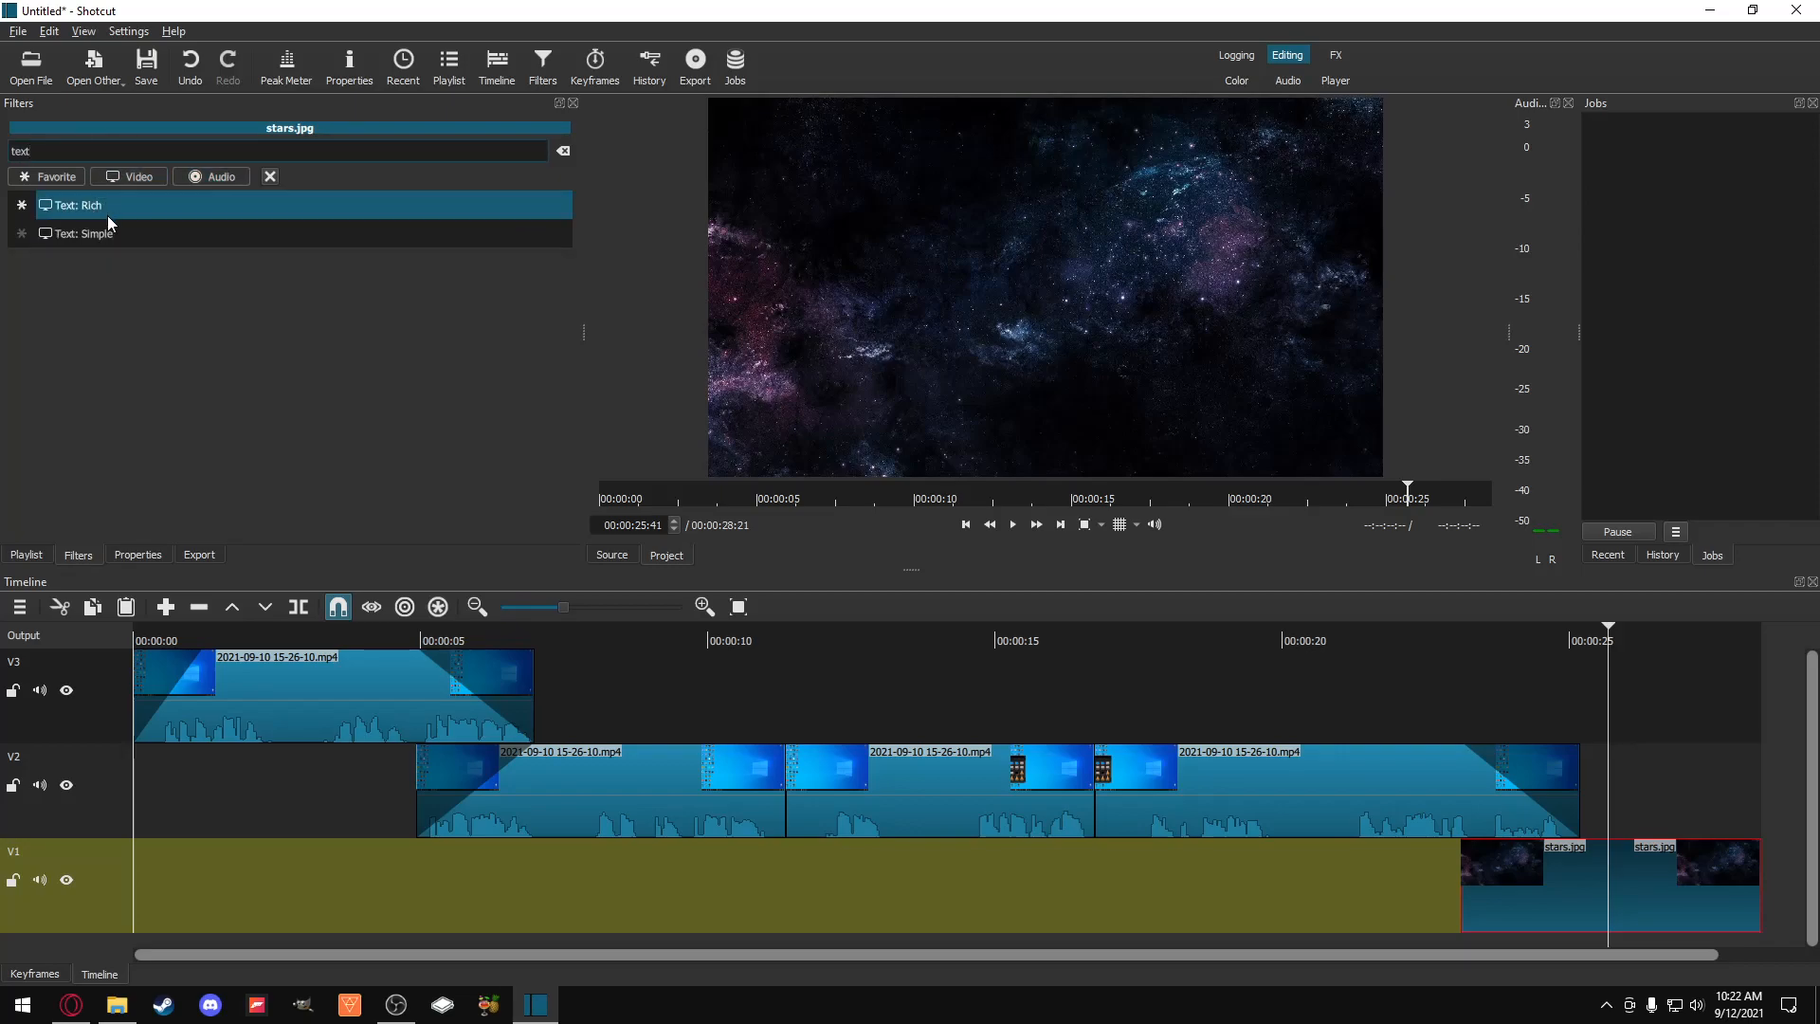
{"action": "left_click", "coordinate": [127, 237]}
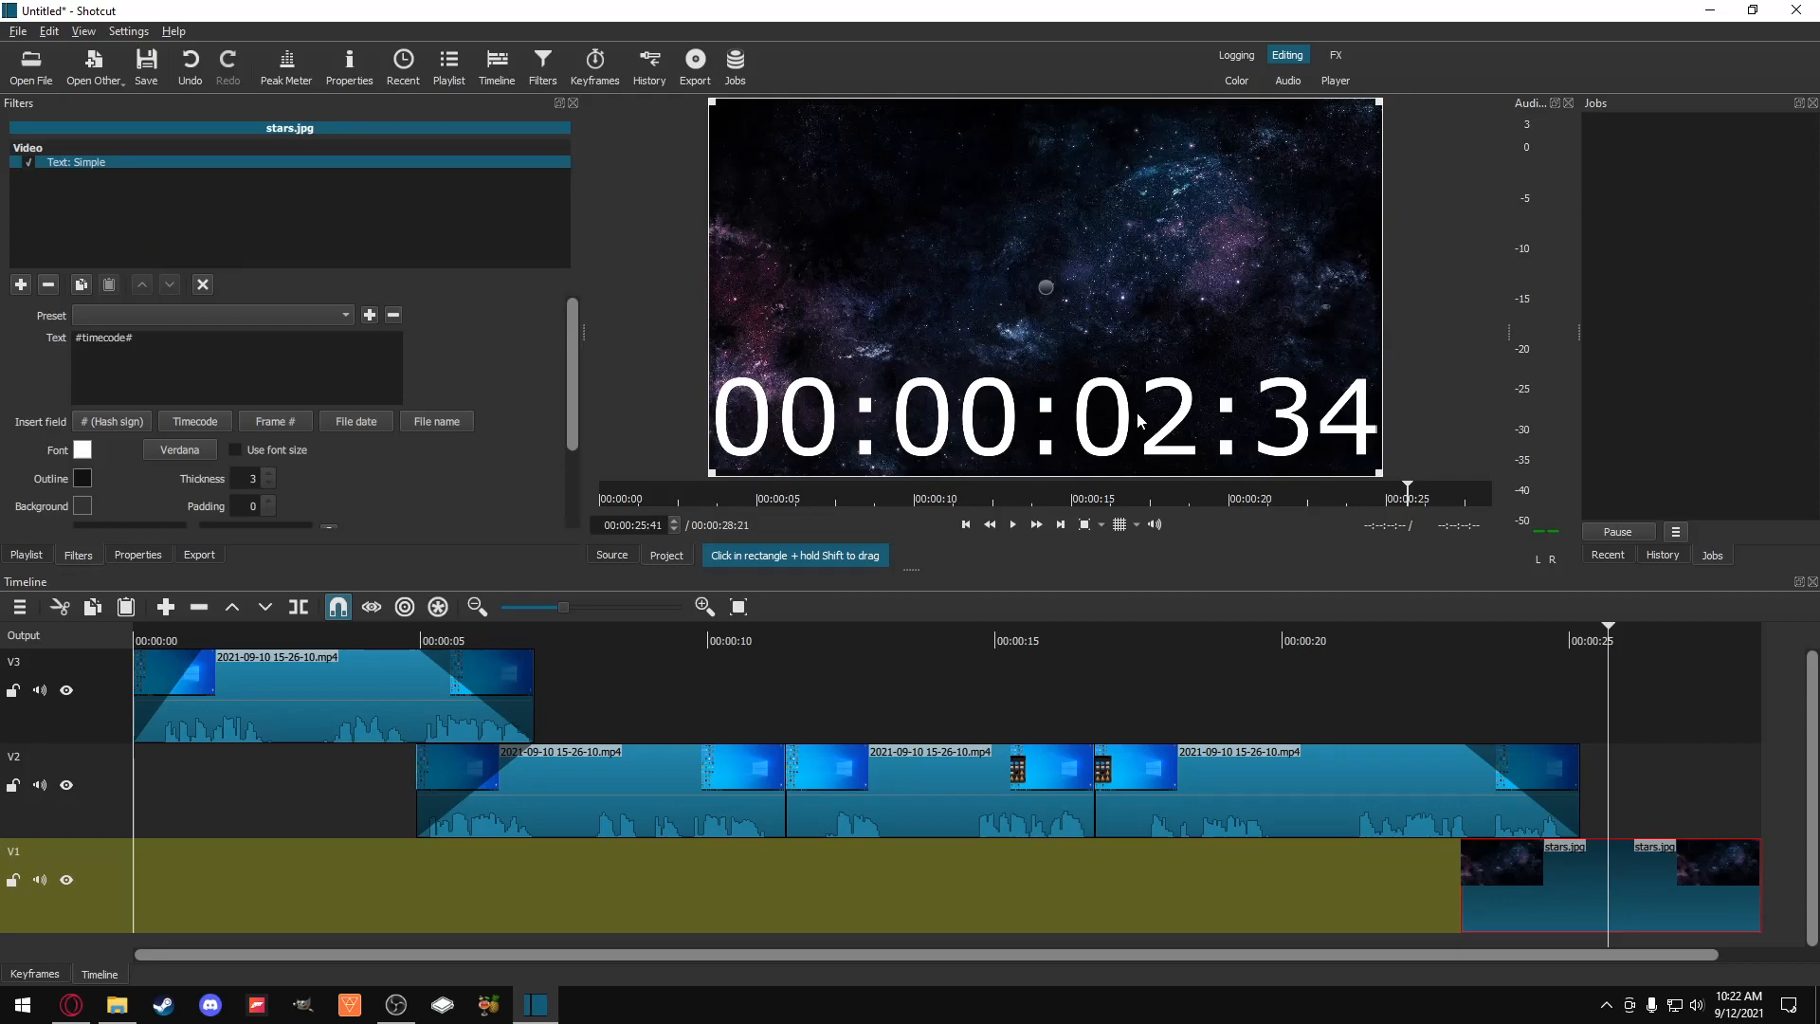
Step: Start a new line below #timecode# in the Text: Simple filter's text
{"action": "left_click_drag", "start_coordinate": [139, 341], "coordinate": [73, 340]}
{"action": "left_click", "coordinate": [129, 382]}
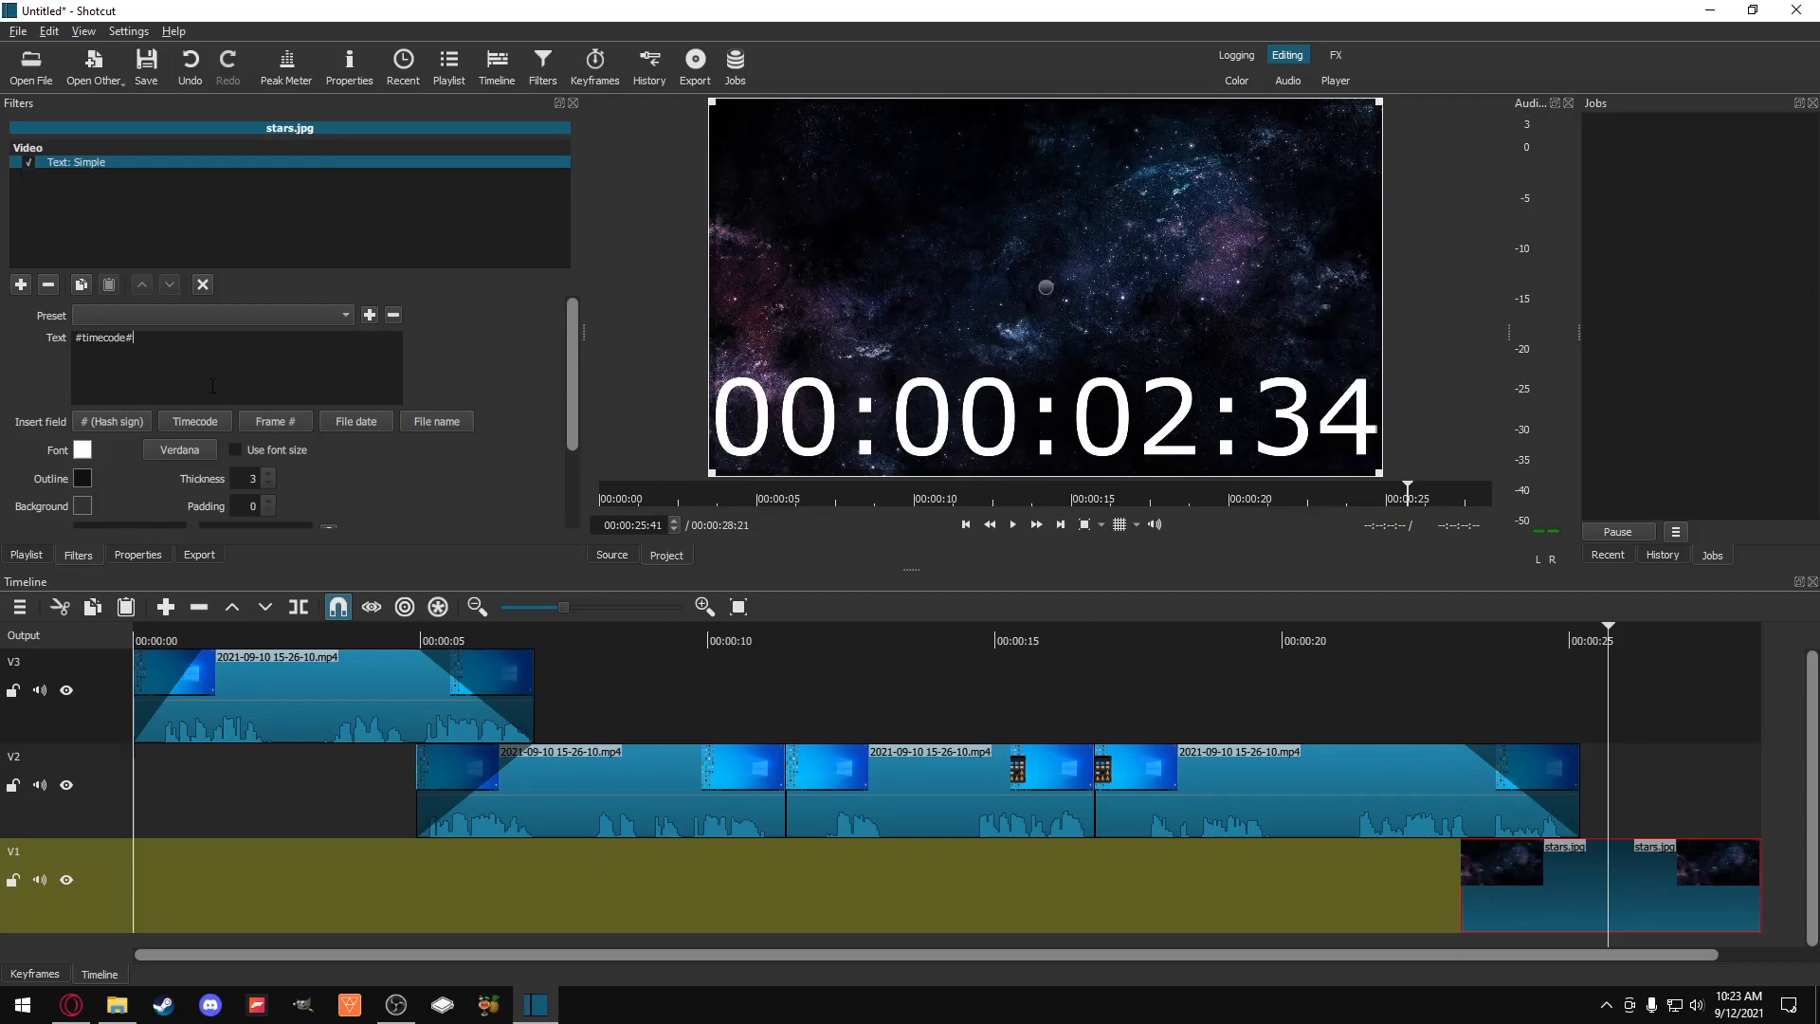
{"action": "key", "text": "Return"}
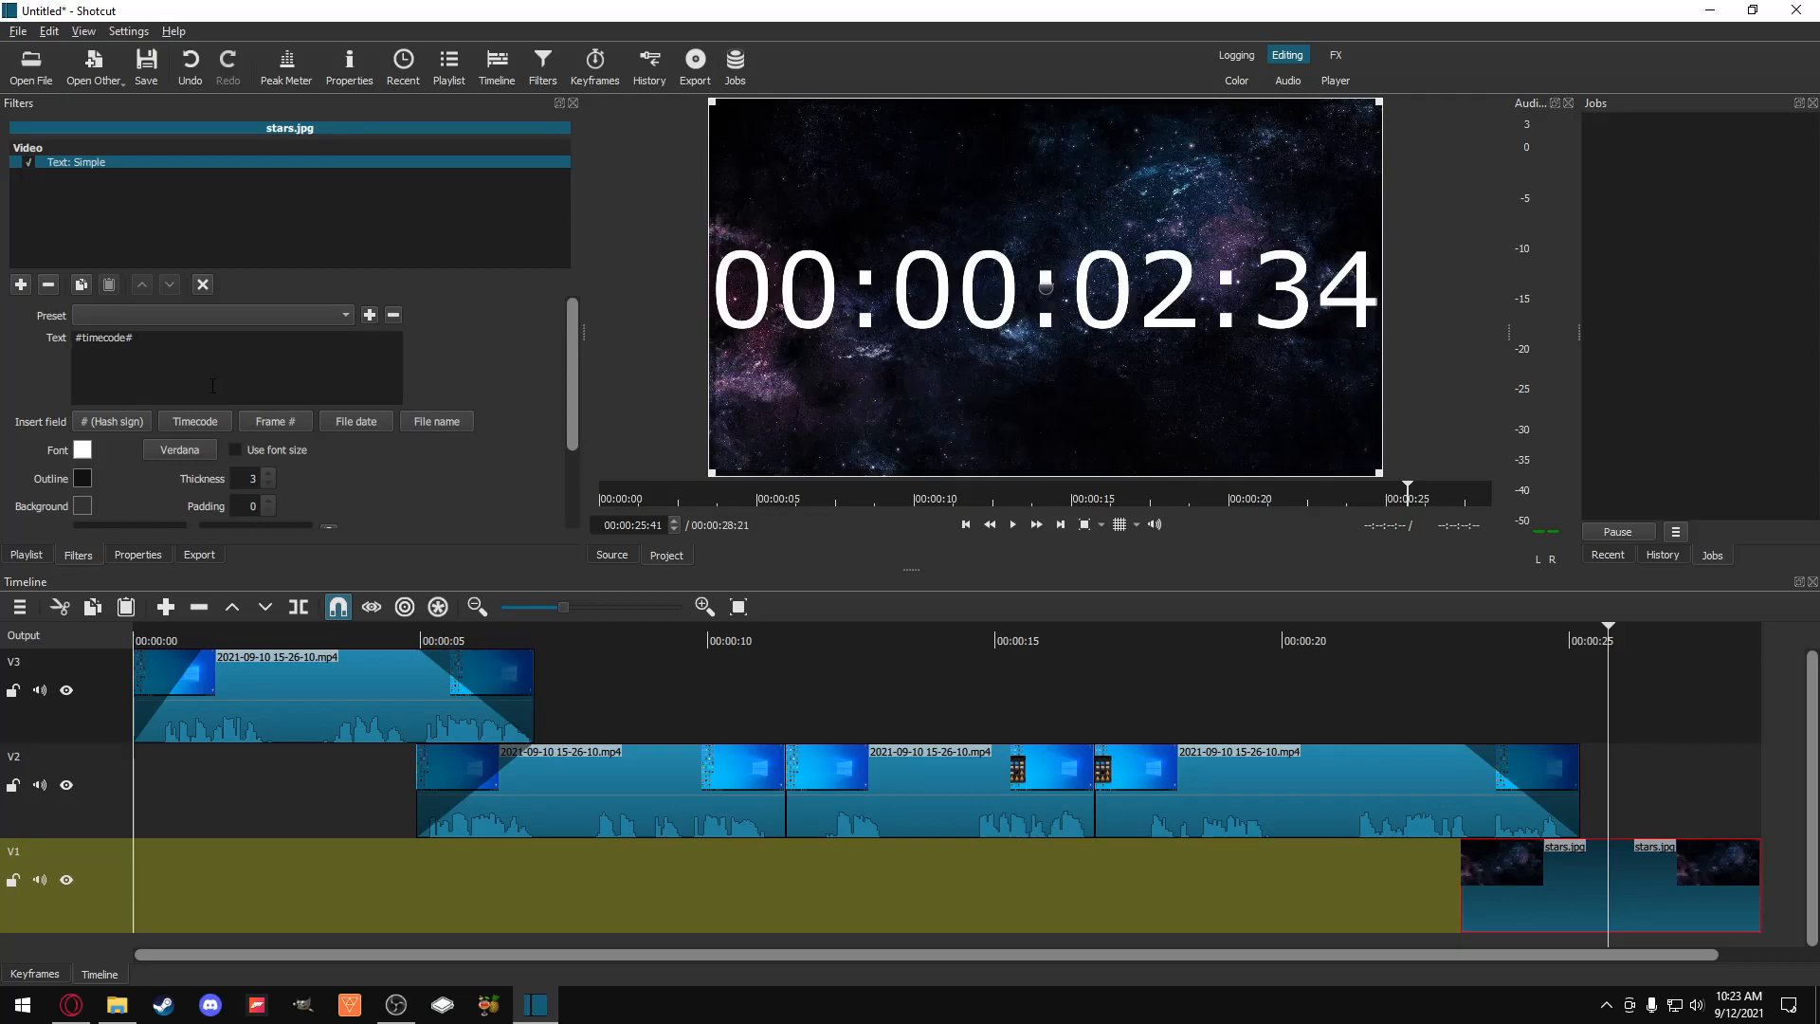
{"action": "left_click", "coordinate": [139, 425]}
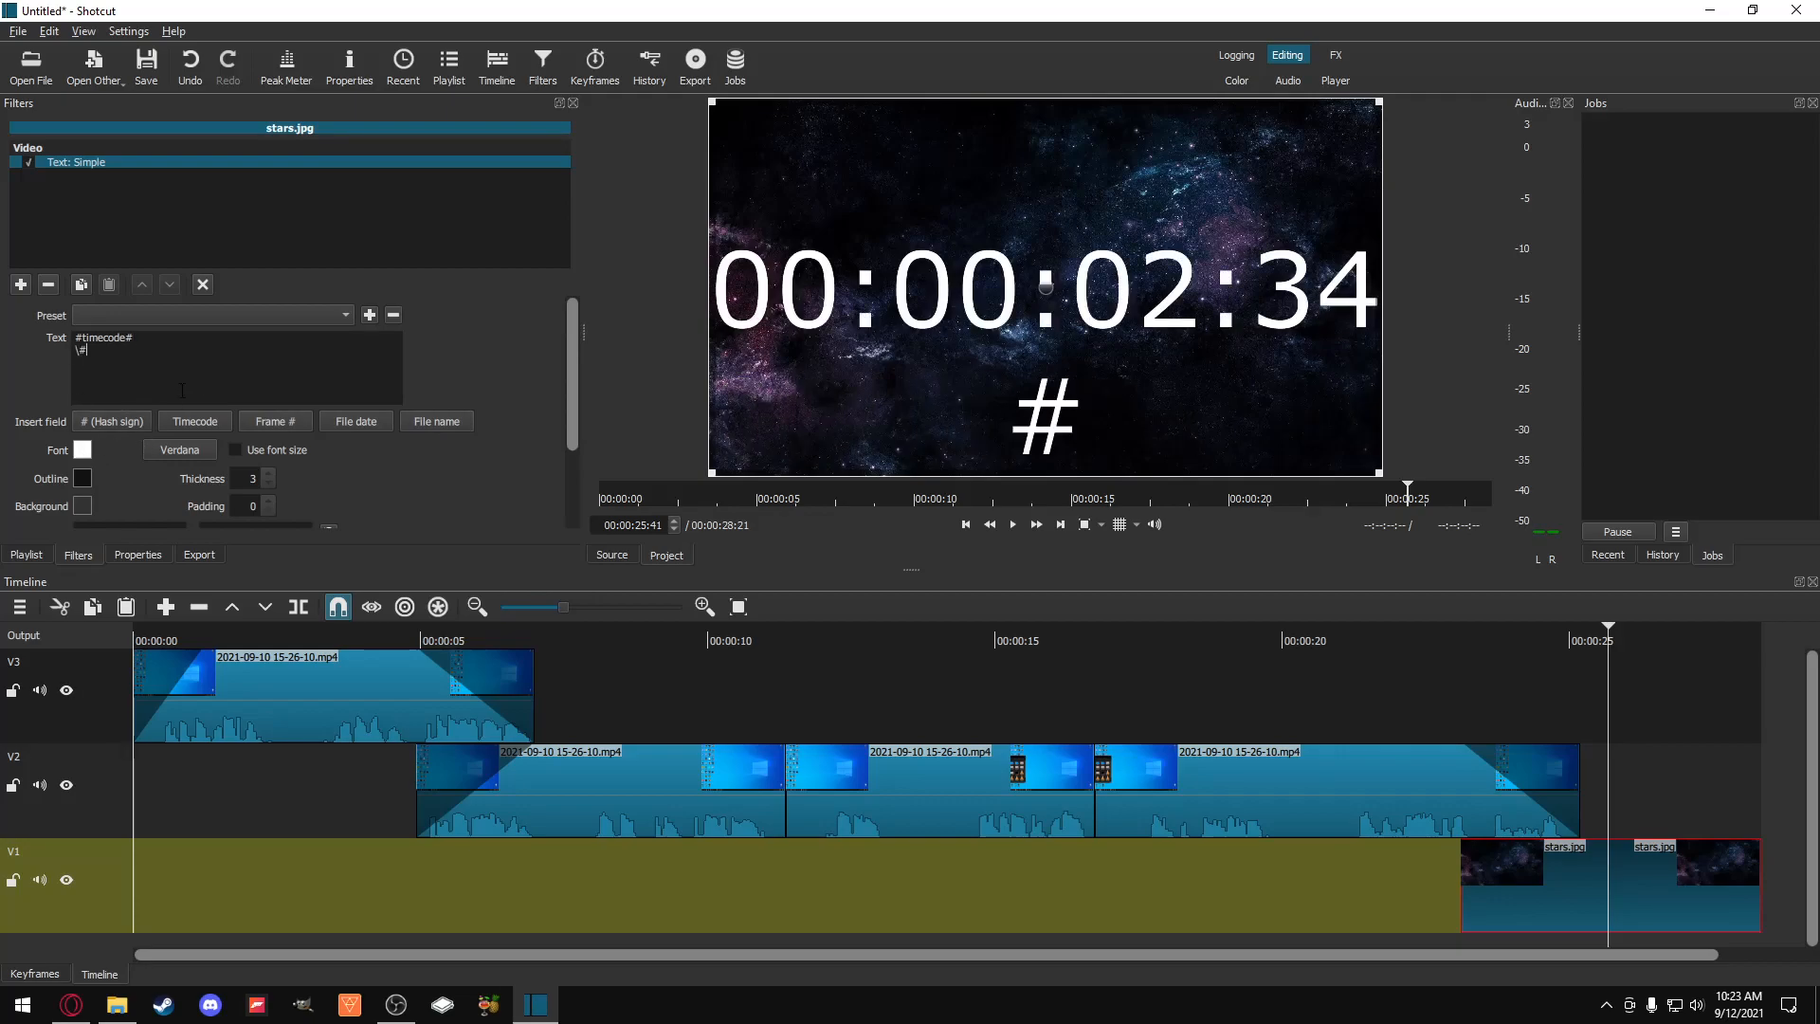
{"action": "key", "text": "BackSpace"}
{"action": "key", "text": "BackSpace"}
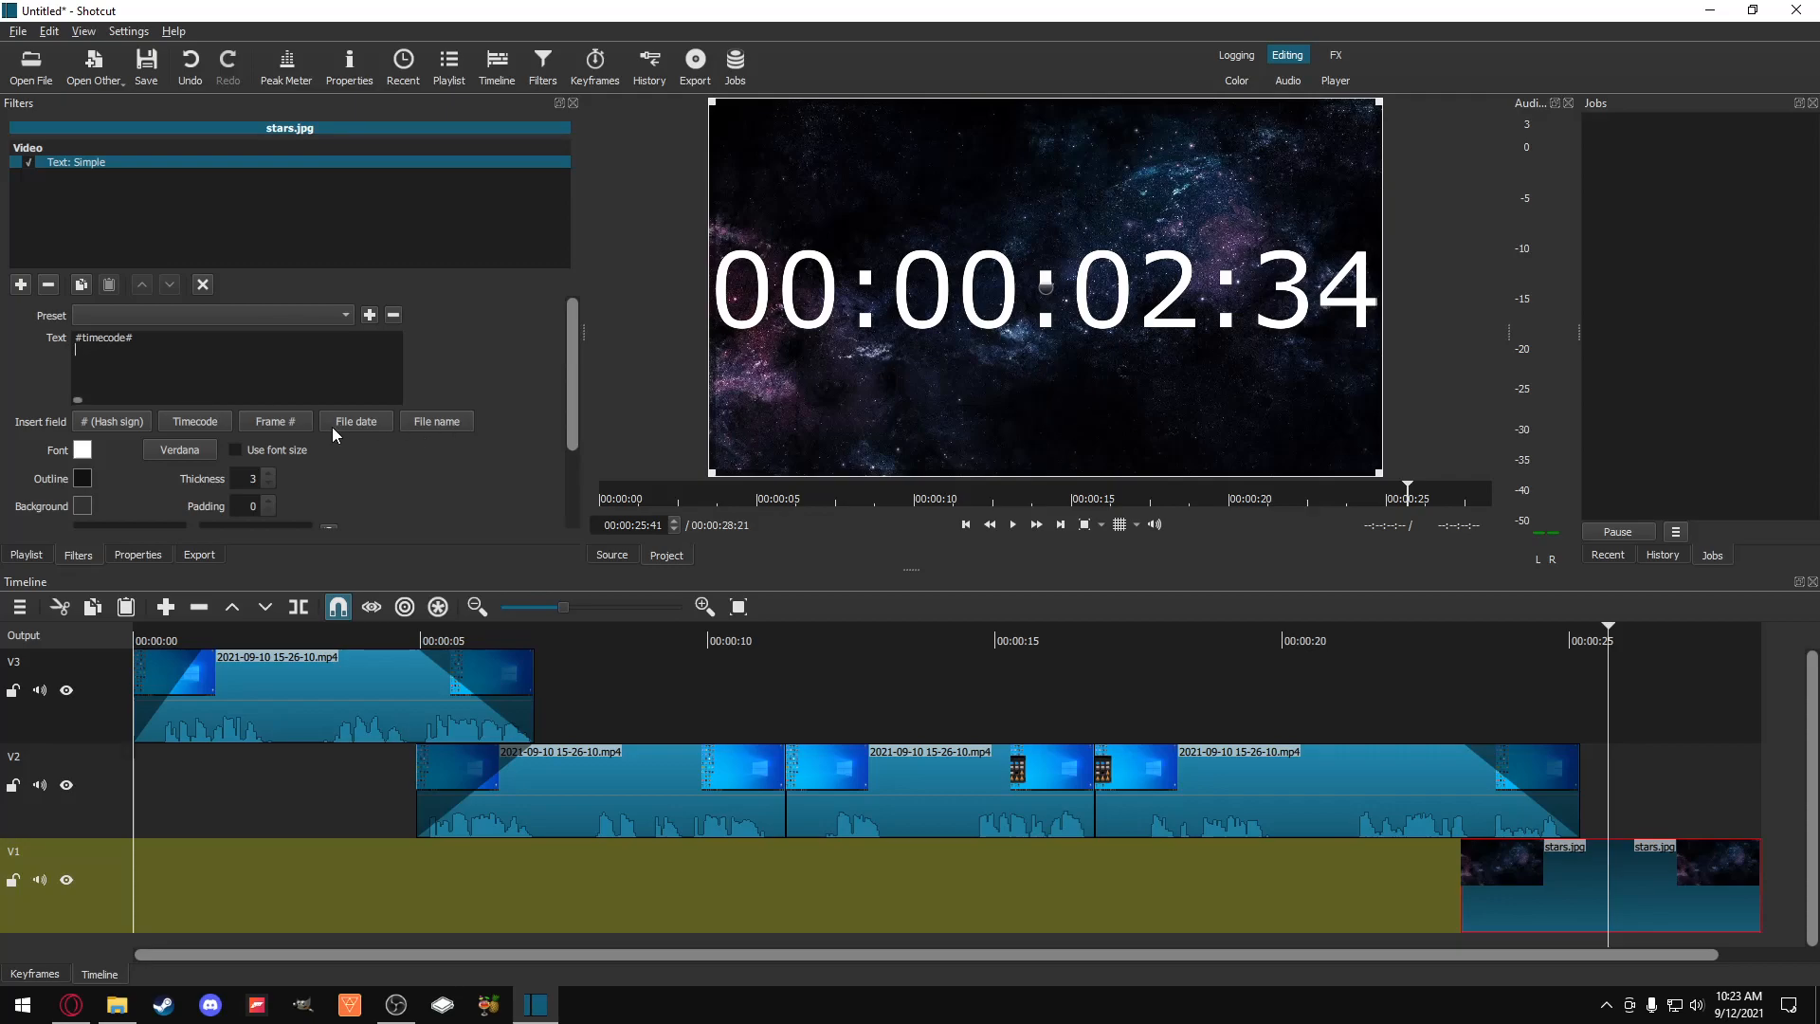
Step: Insert the frame-number field on the line below #timecode# and scrub over stars.jpg to check the overlay
{"action": "left_click", "coordinate": [290, 423]}
{"action": "left_click_drag", "start_coordinate": [1545, 639], "coordinate": [1647, 633]}
{"action": "left_click_drag", "start_coordinate": [1521, 626], "coordinate": [1605, 635]}
{"action": "left_click", "coordinate": [1605, 638]}
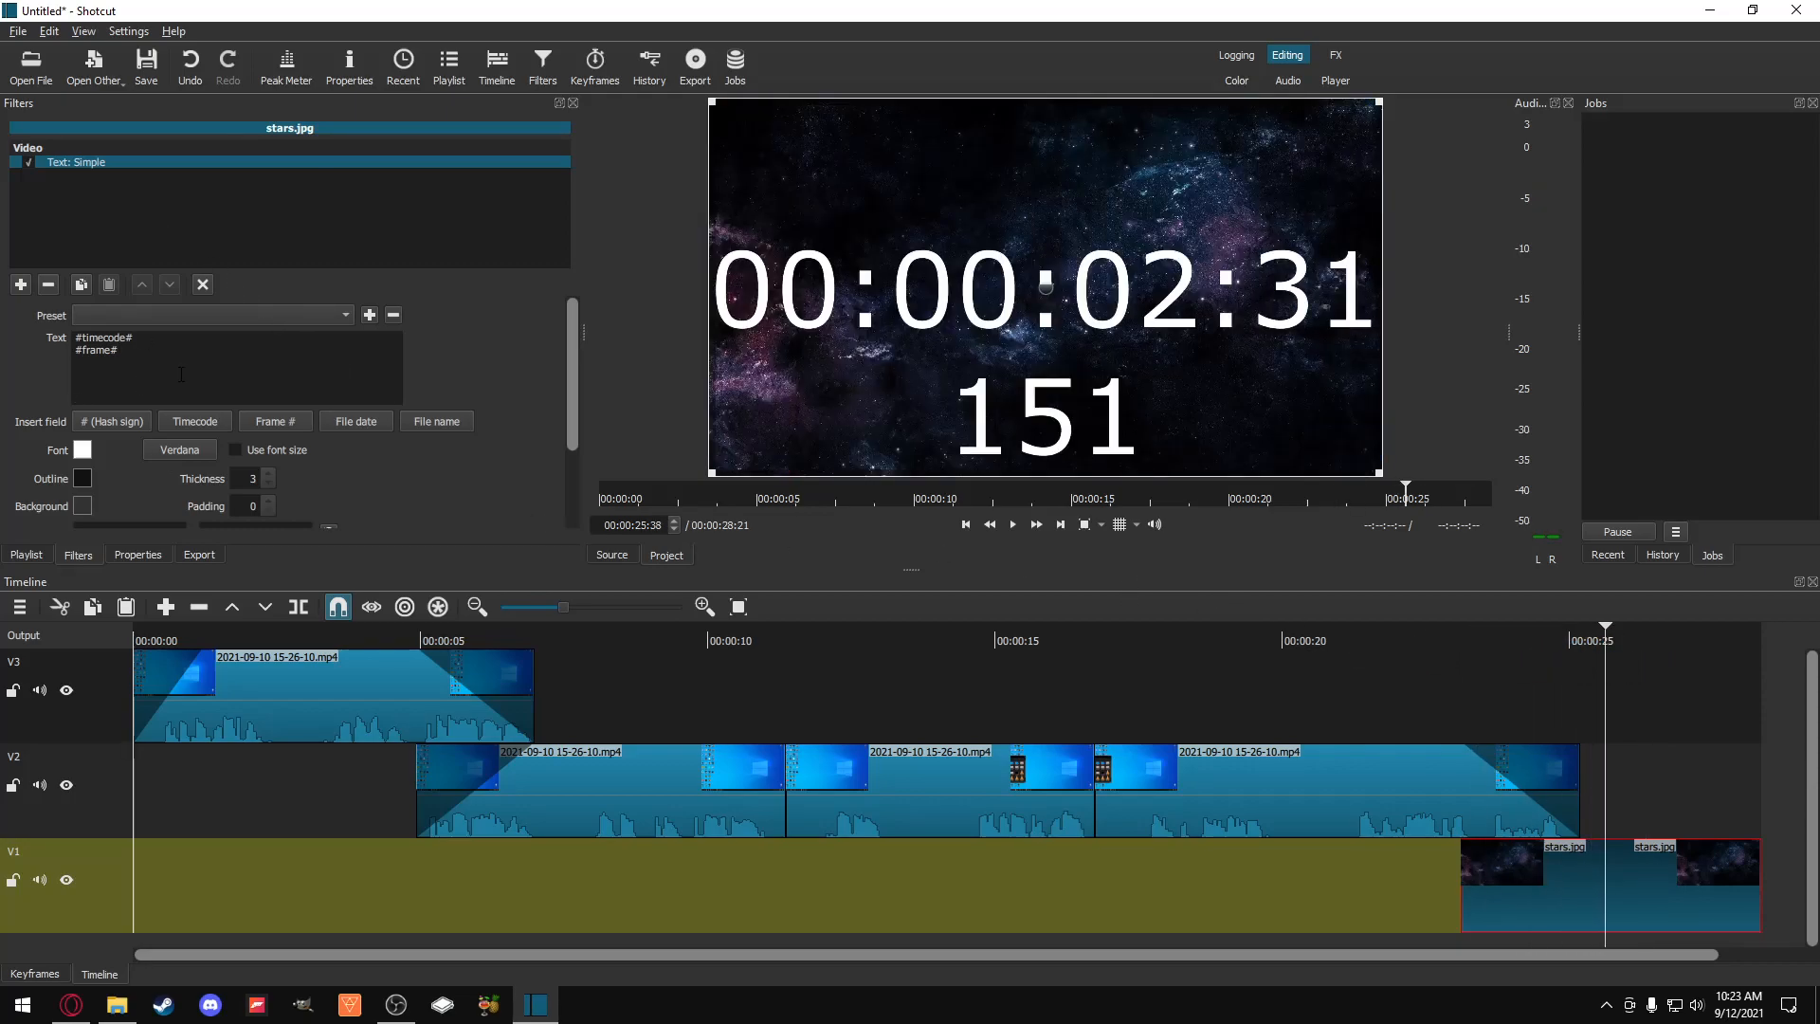
Step: Add the lines "Thank u" and "4 watch" above #timecode# in the text filter
{"action": "key", "text": "Return"}
{"action": "type", "text": "Thank u"}
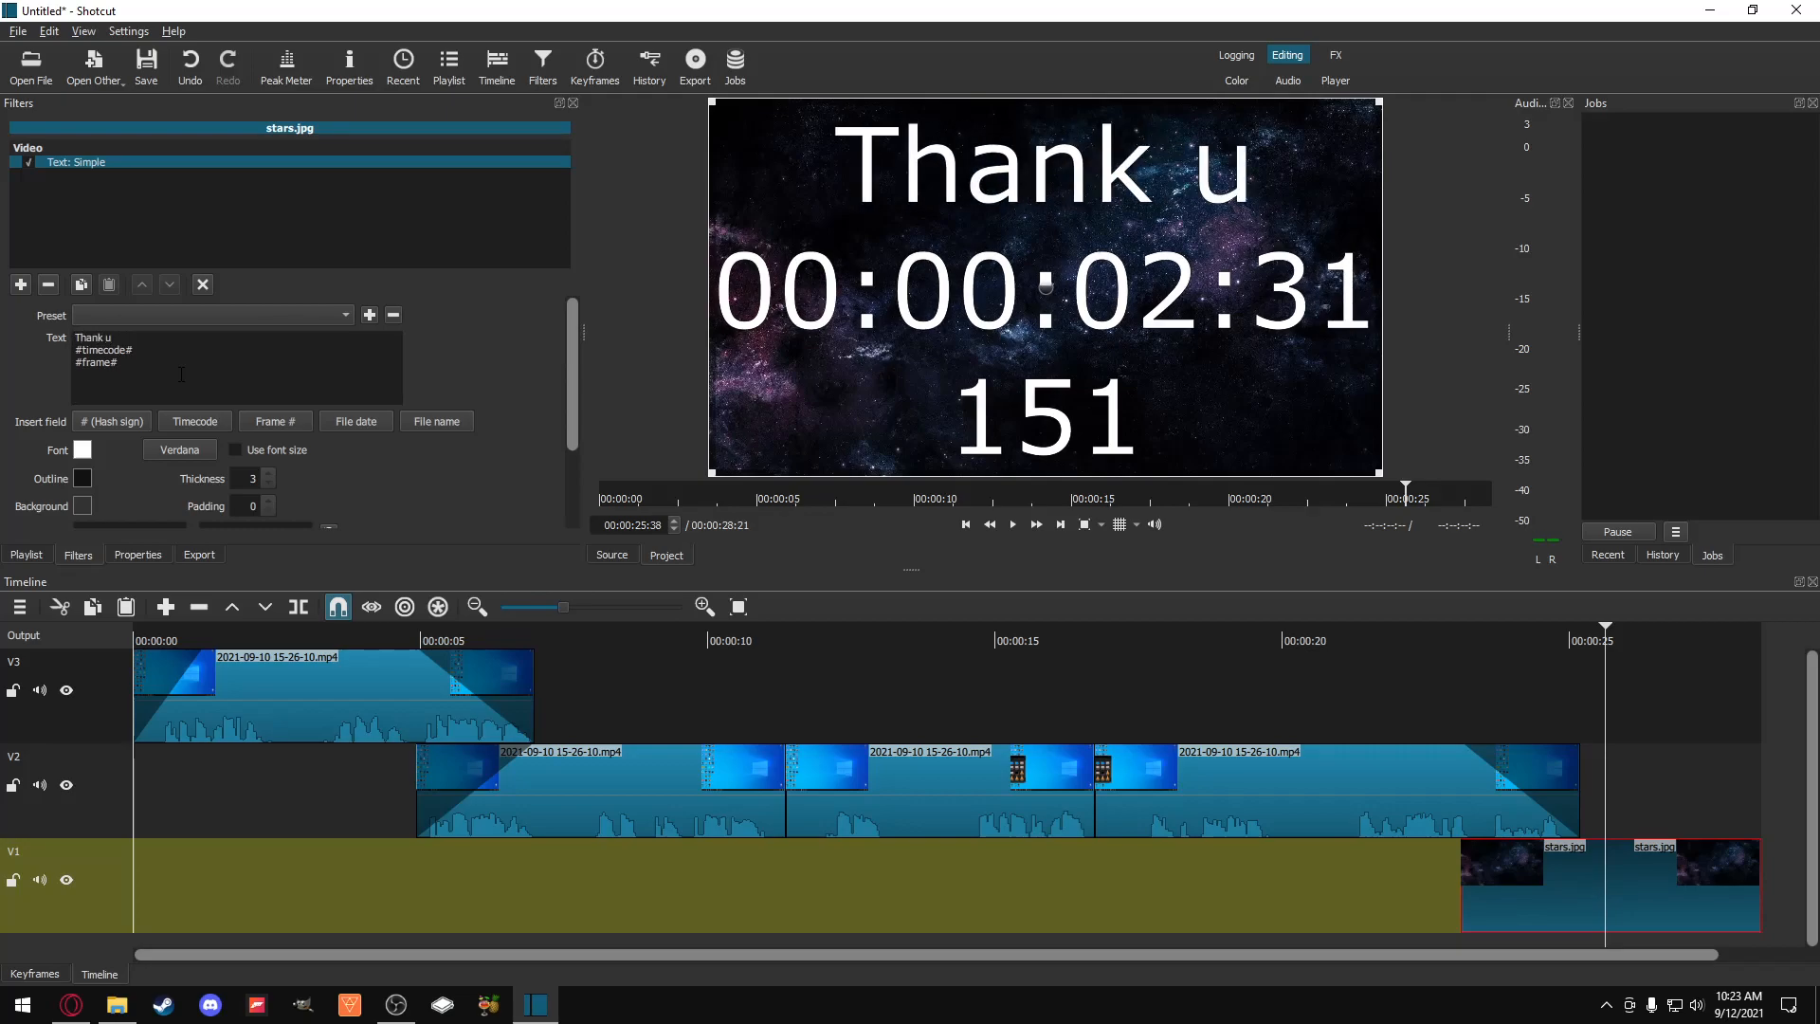
{"action": "key", "text": "Return"}
{"action": "type", "text": "4 watc h"}
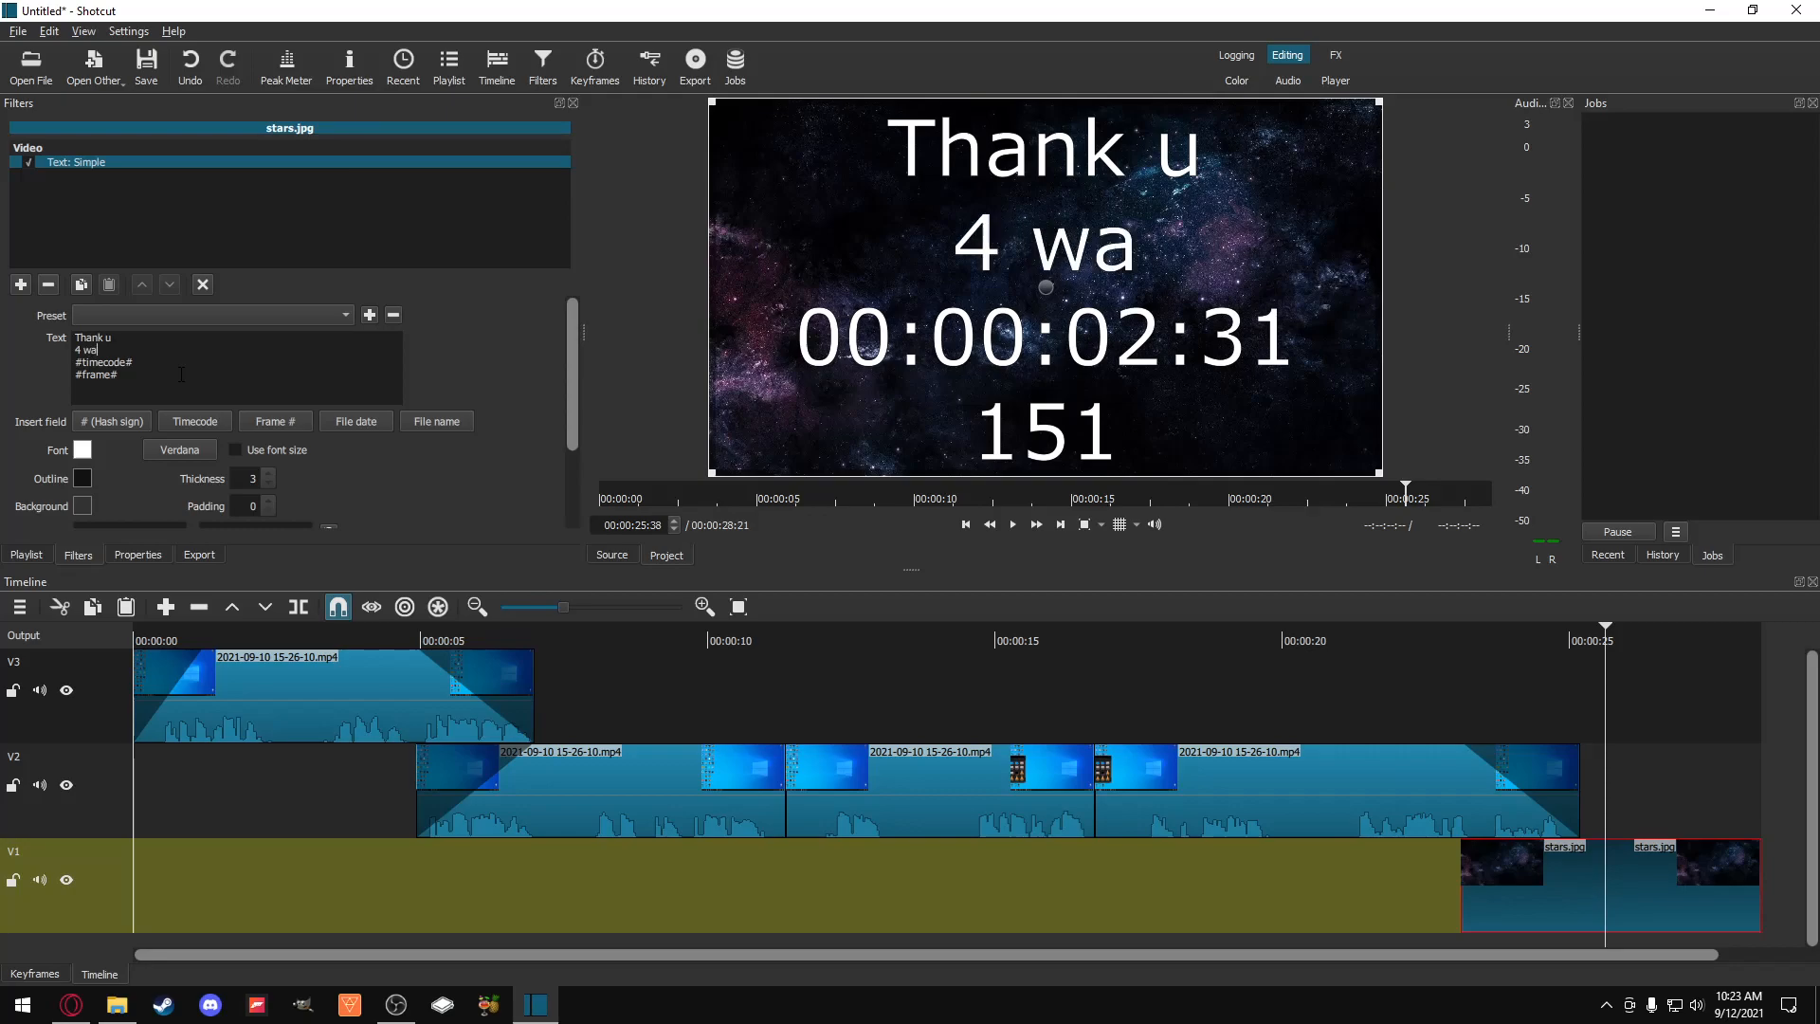
{"action": "key", "text": "BackSpace"}
{"action": "key", "text": "BackSpace"}
{"action": "type", "text": "hj"}
{"action": "key", "text": "BackSpace"}
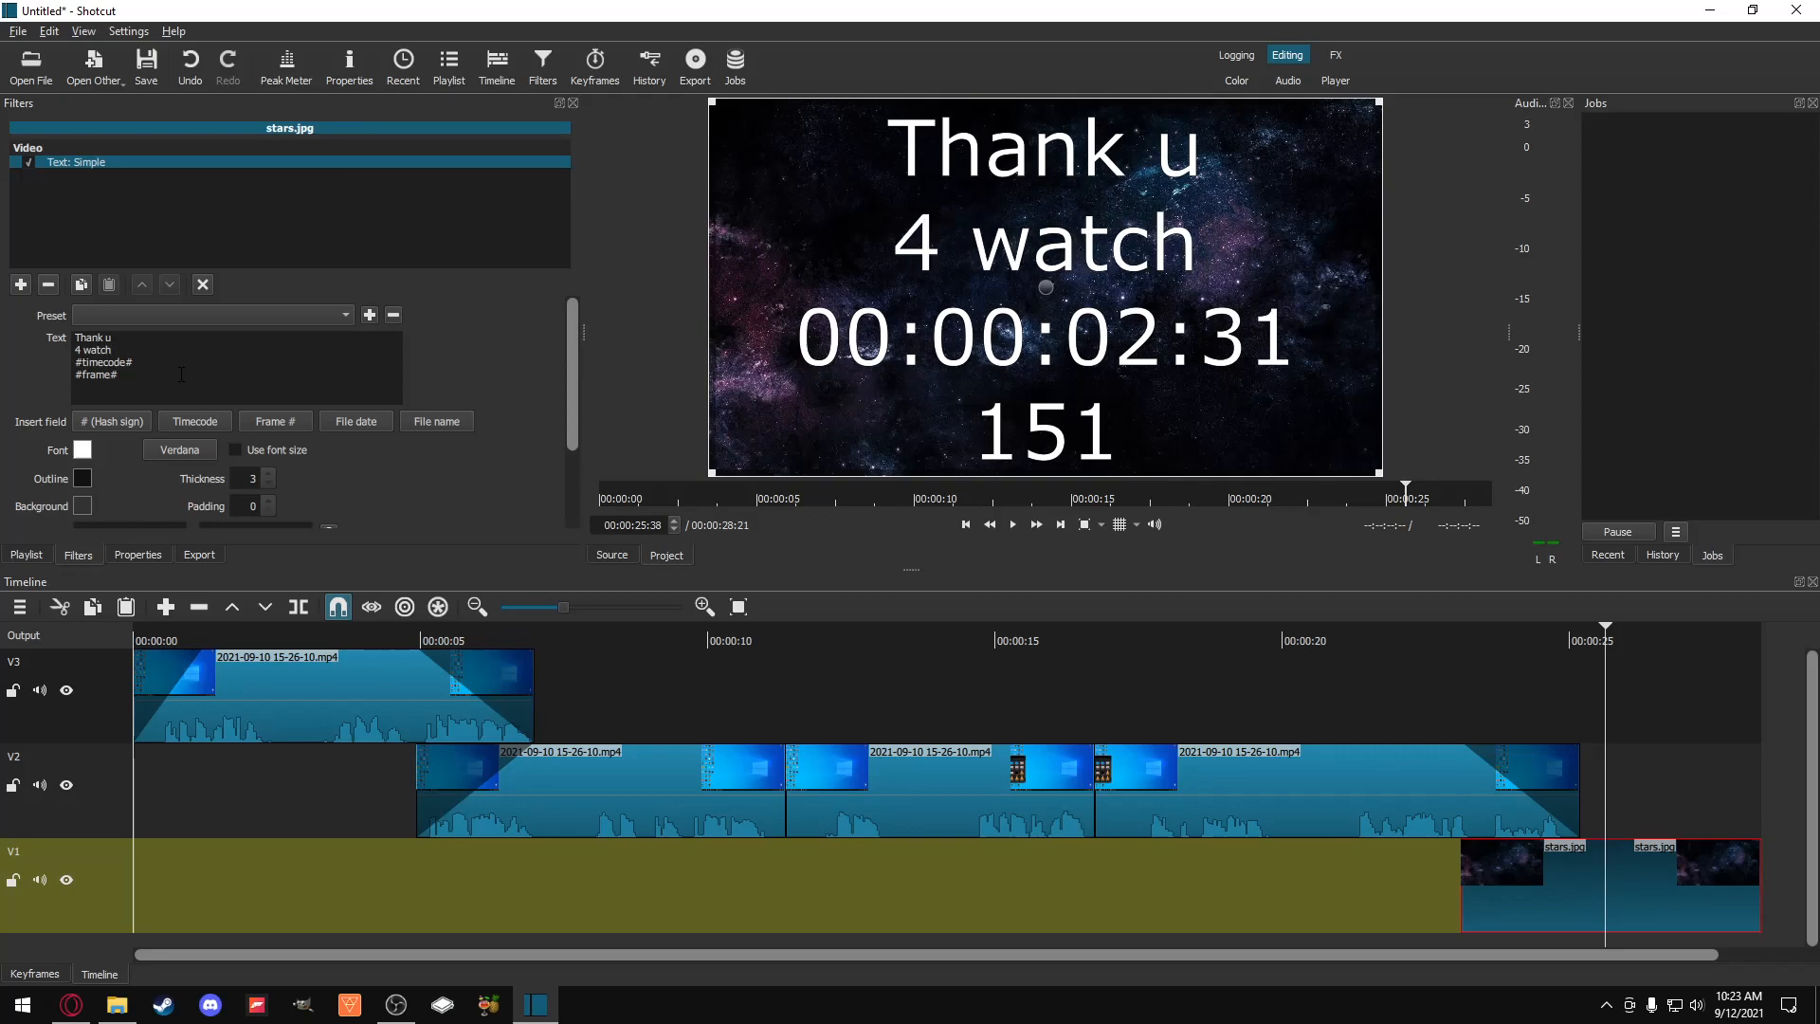
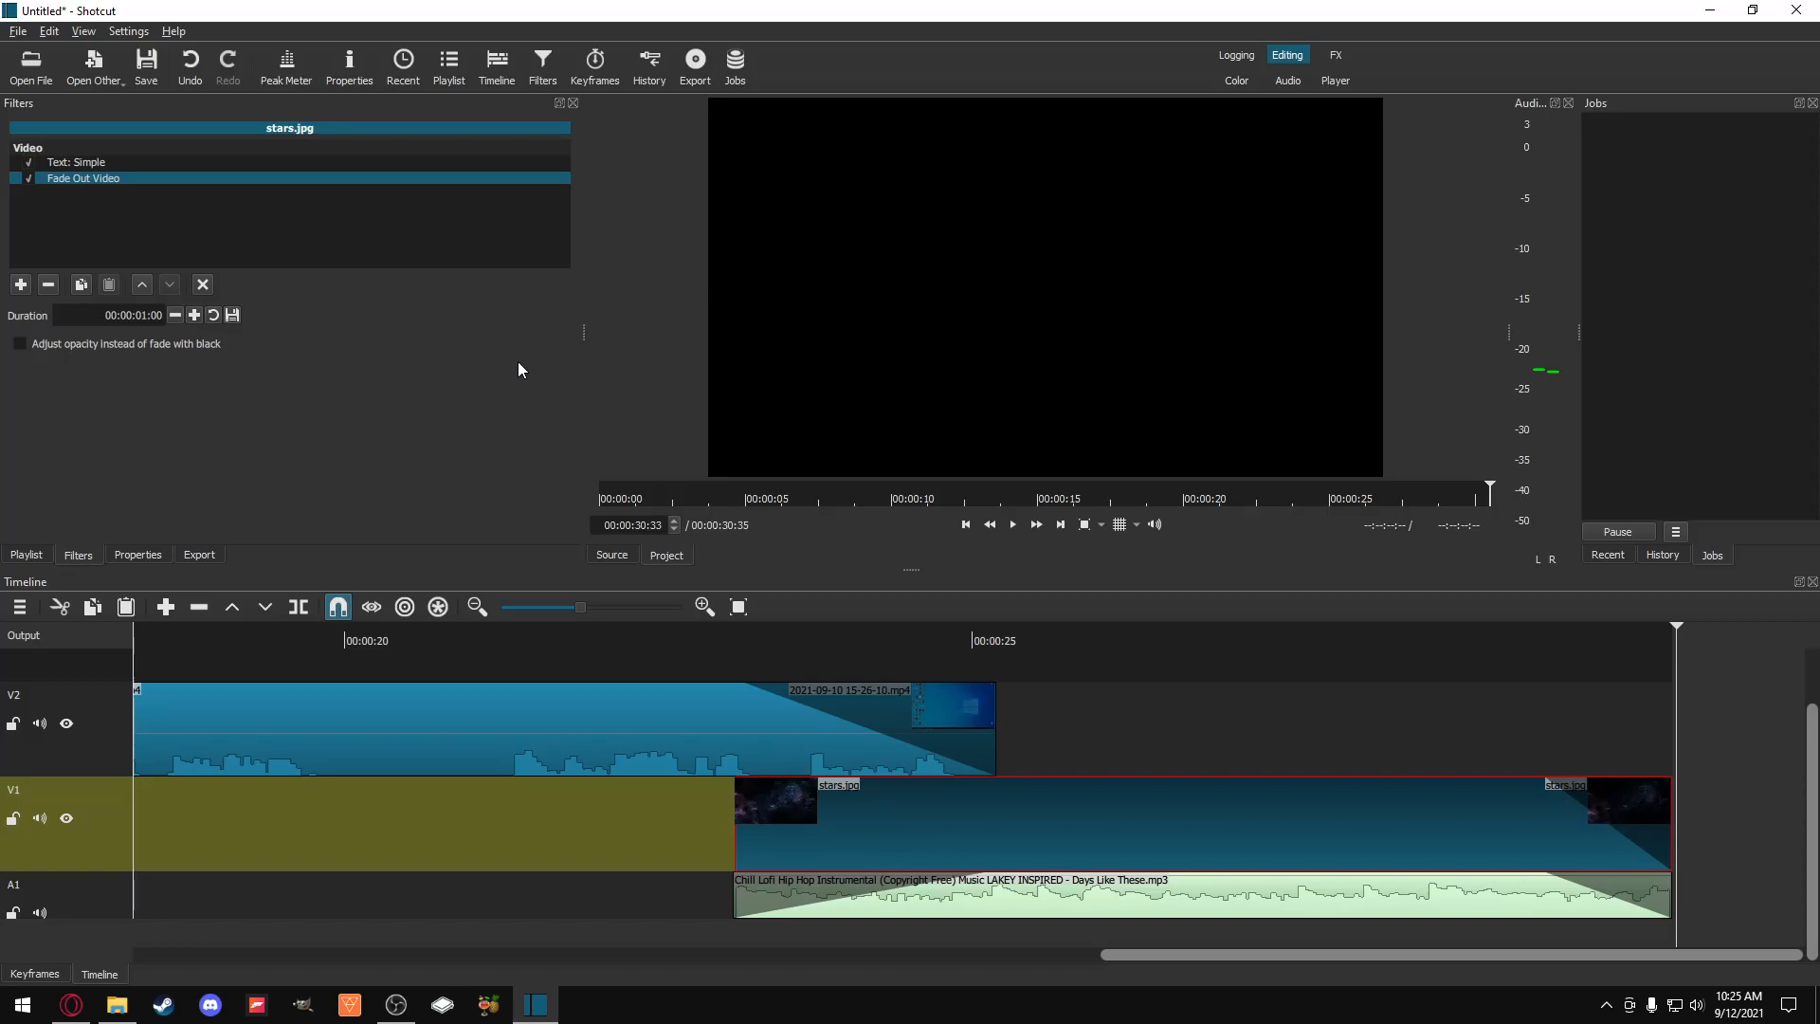
Step: Open the export settings, browse the stock presets and choose H.264 Baseline Profile
{"action": "left_click_drag", "start_coordinate": [1231, 953], "coordinate": [298, 941]}
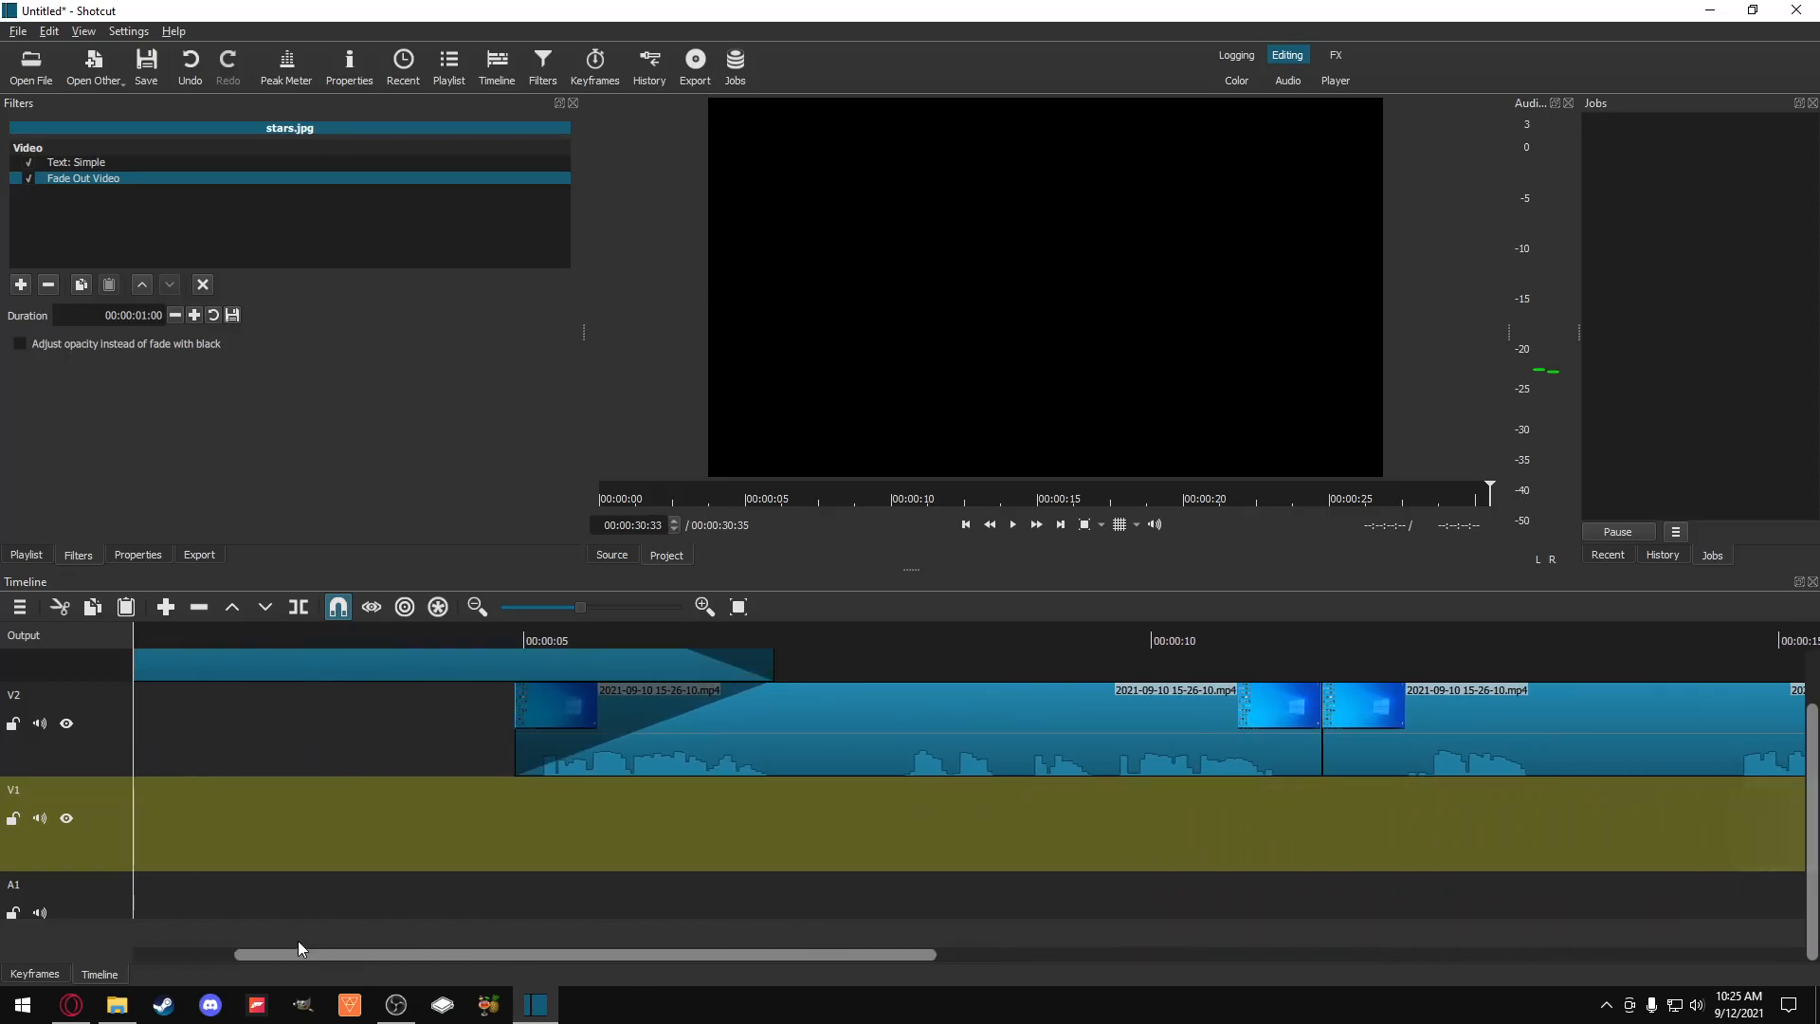
{"action": "left_click", "coordinate": [185, 555]}
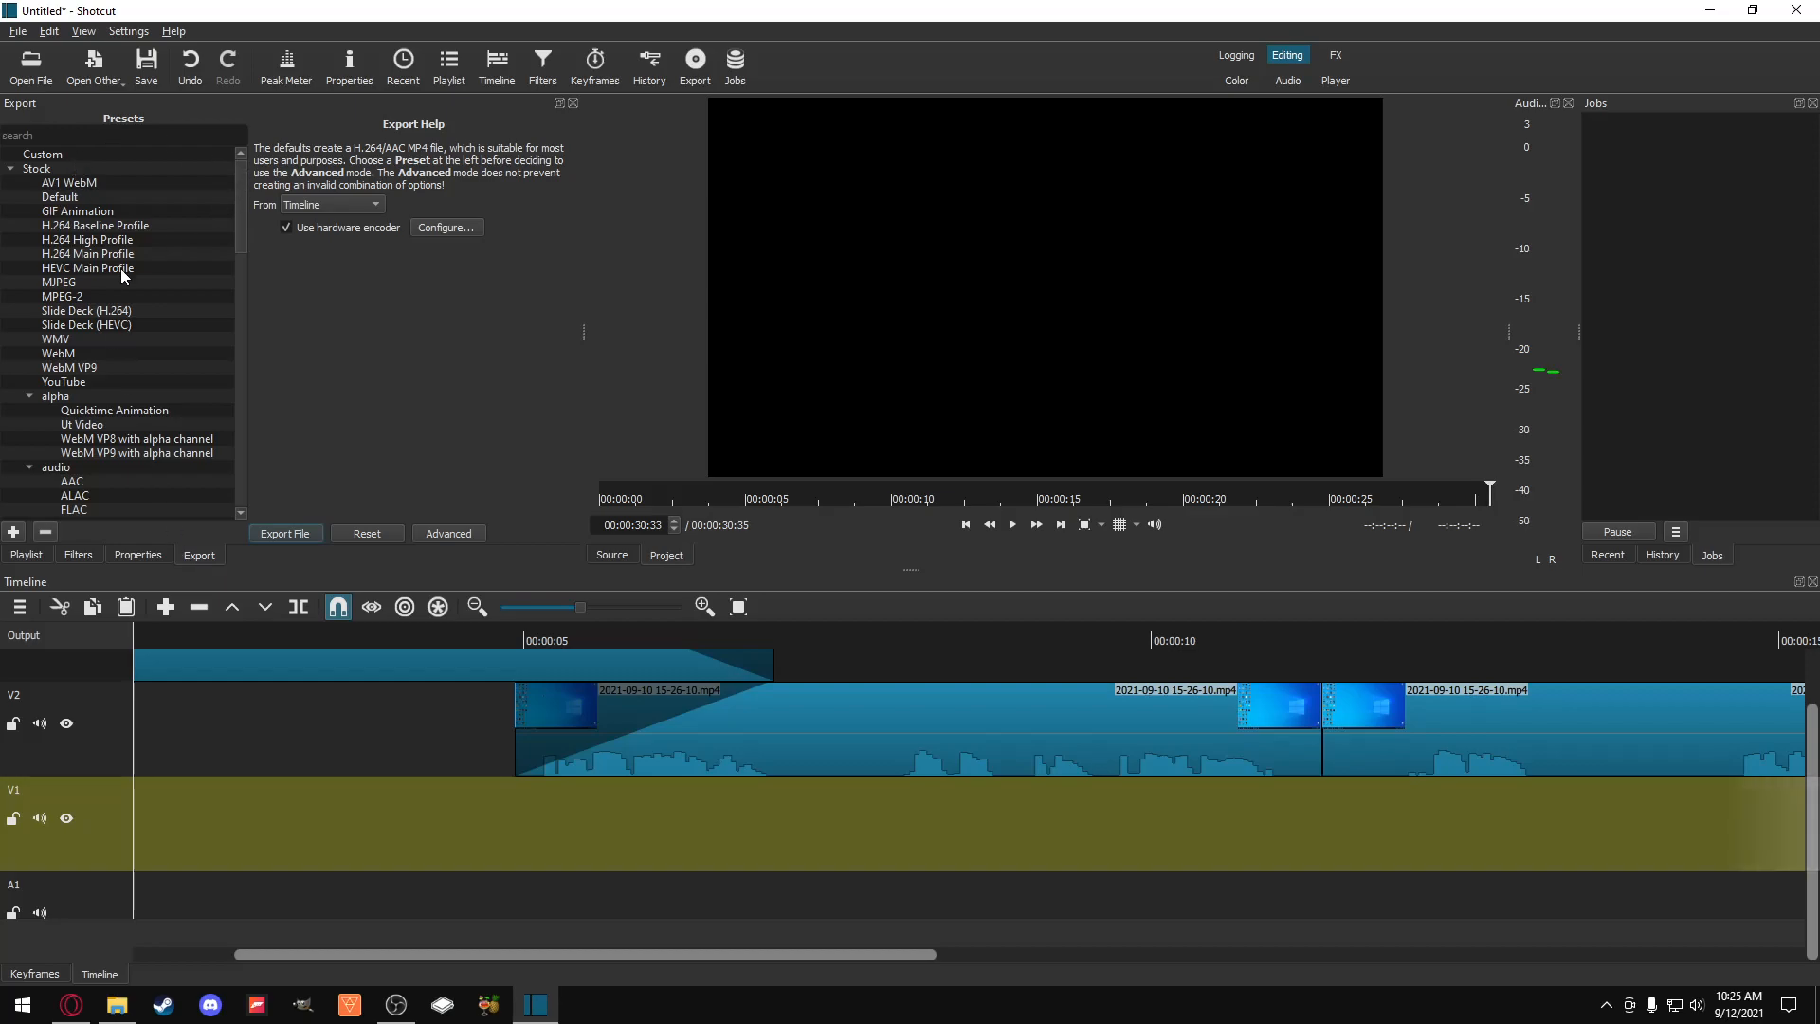
{"action": "scroll", "coordinate": [139, 267], "scroll_direction": "down", "scroll_amount": 15}
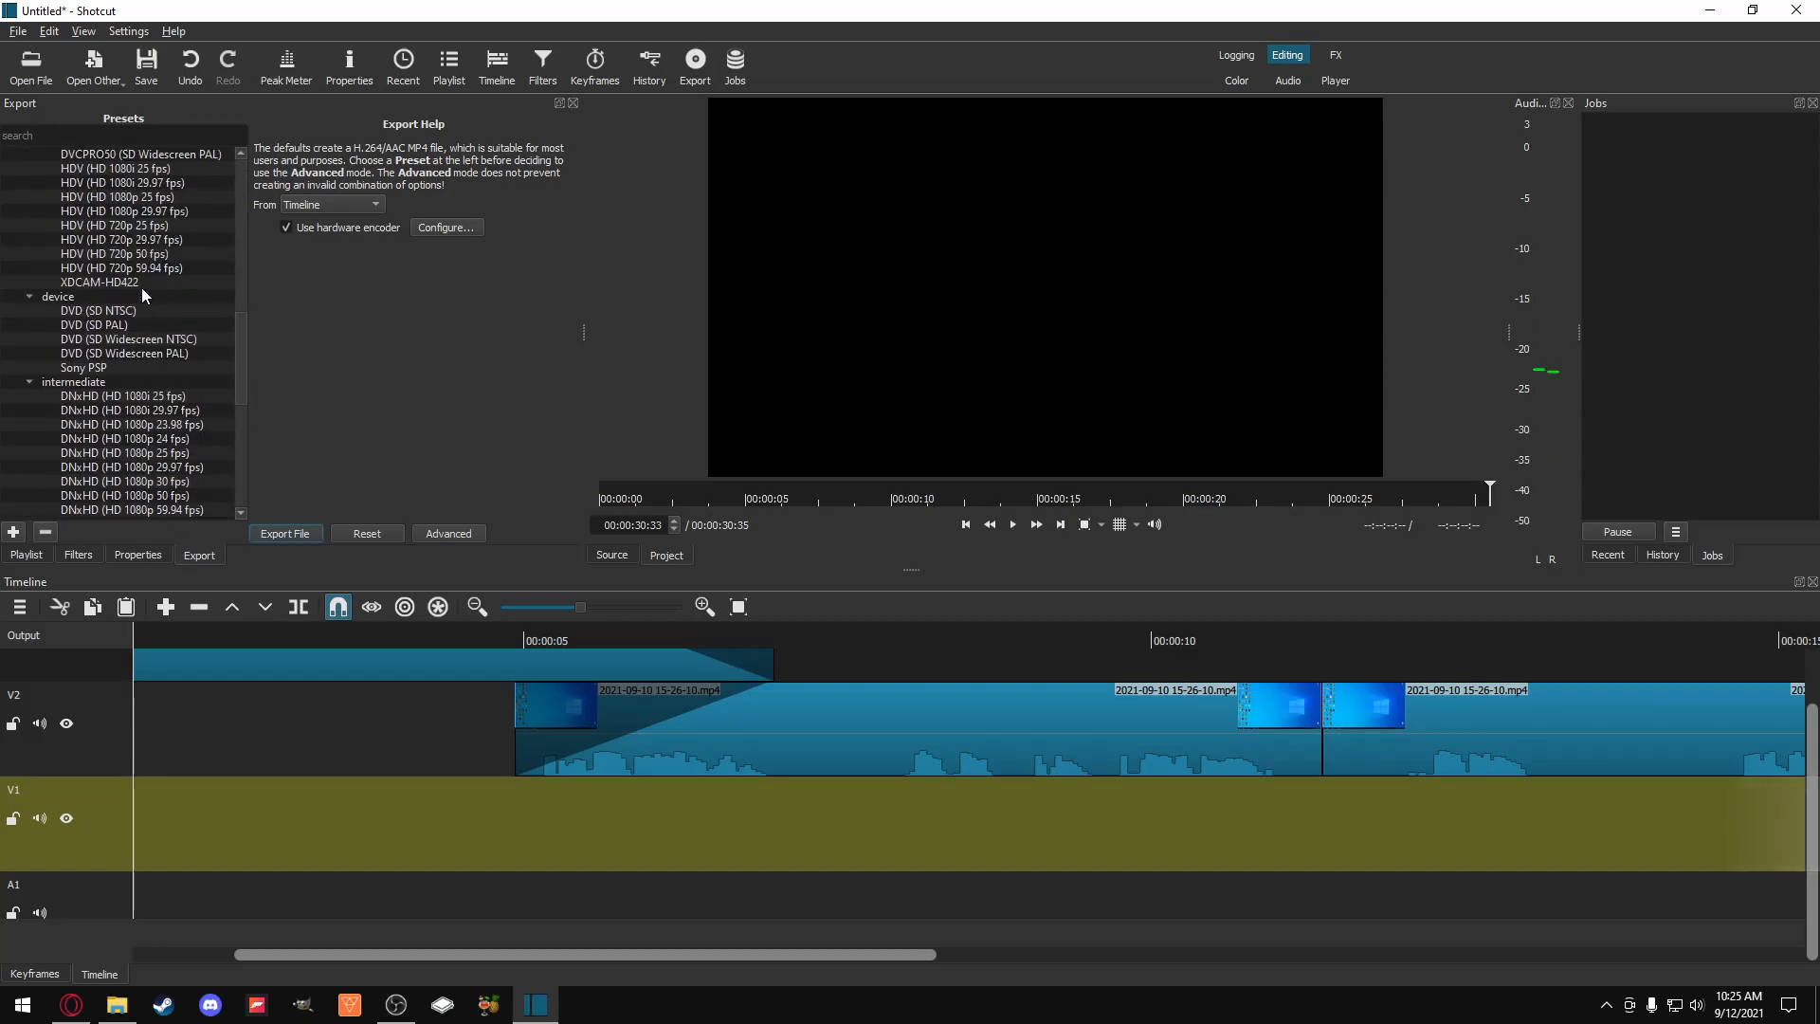
{"action": "scroll", "coordinate": [133, 370], "scroll_direction": "up", "scroll_amount": 15}
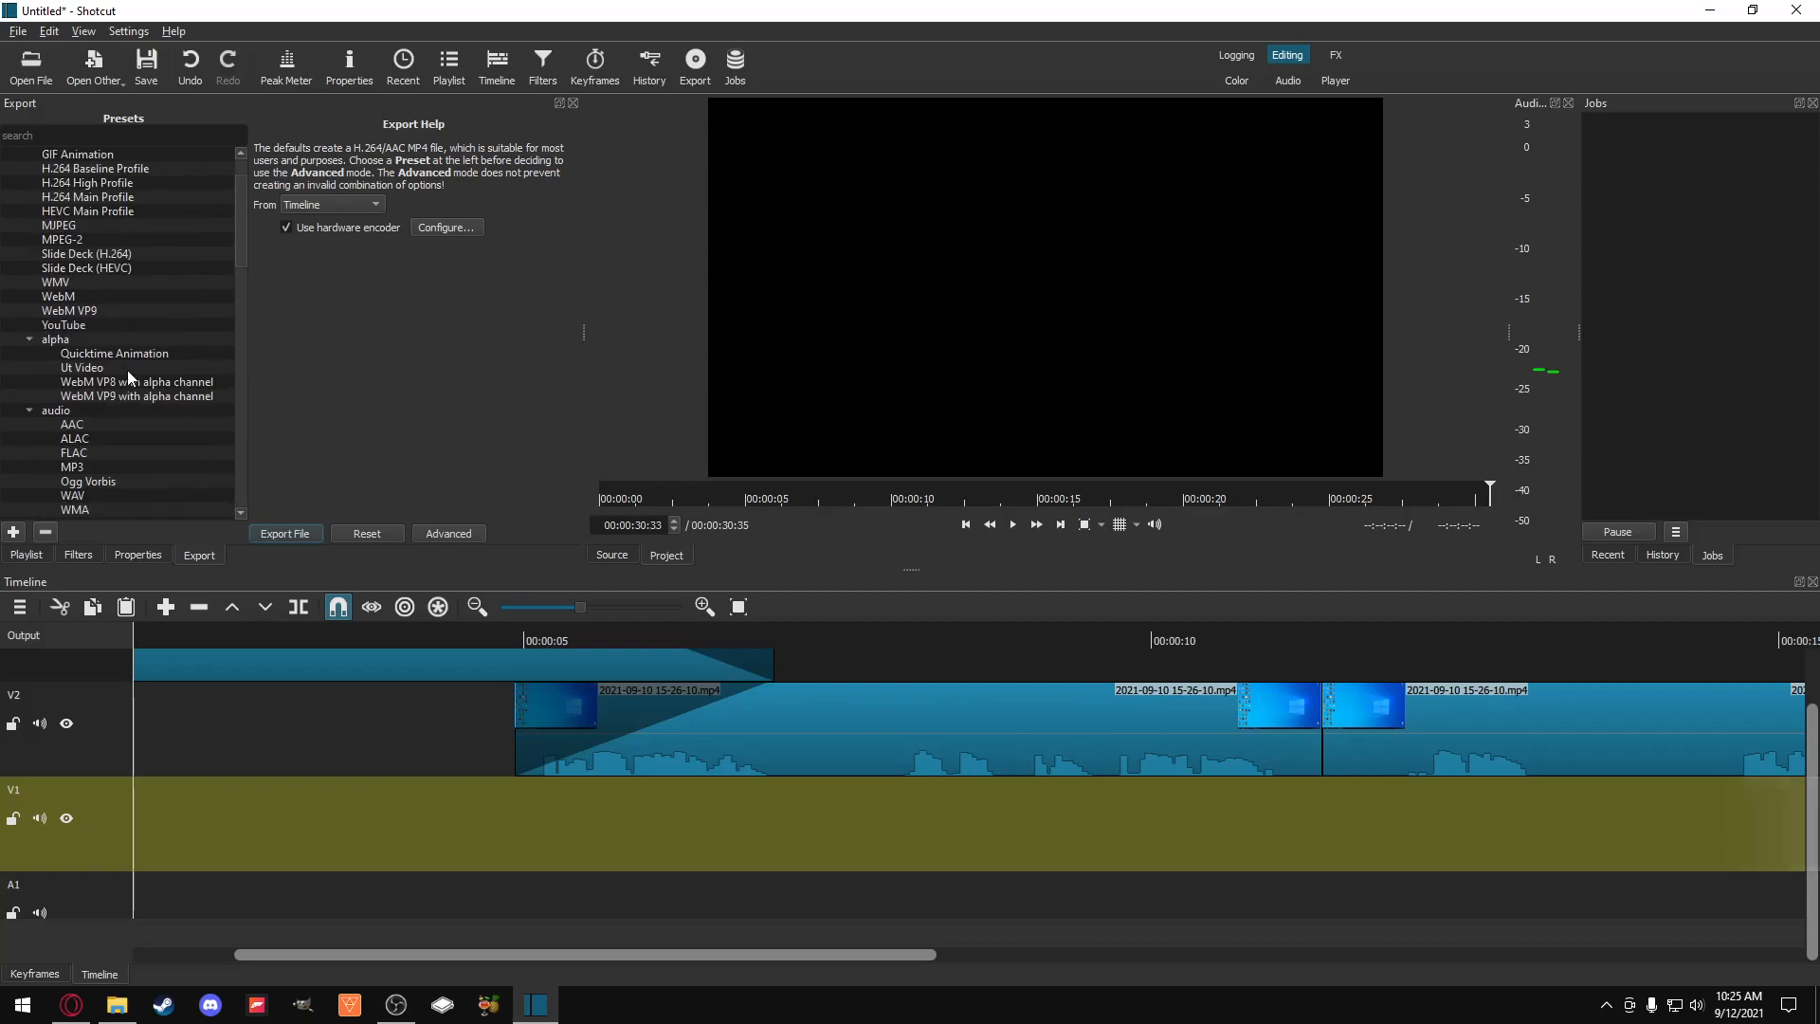
{"action": "scroll", "coordinate": [120, 392], "scroll_direction": "up", "scroll_amount": 2}
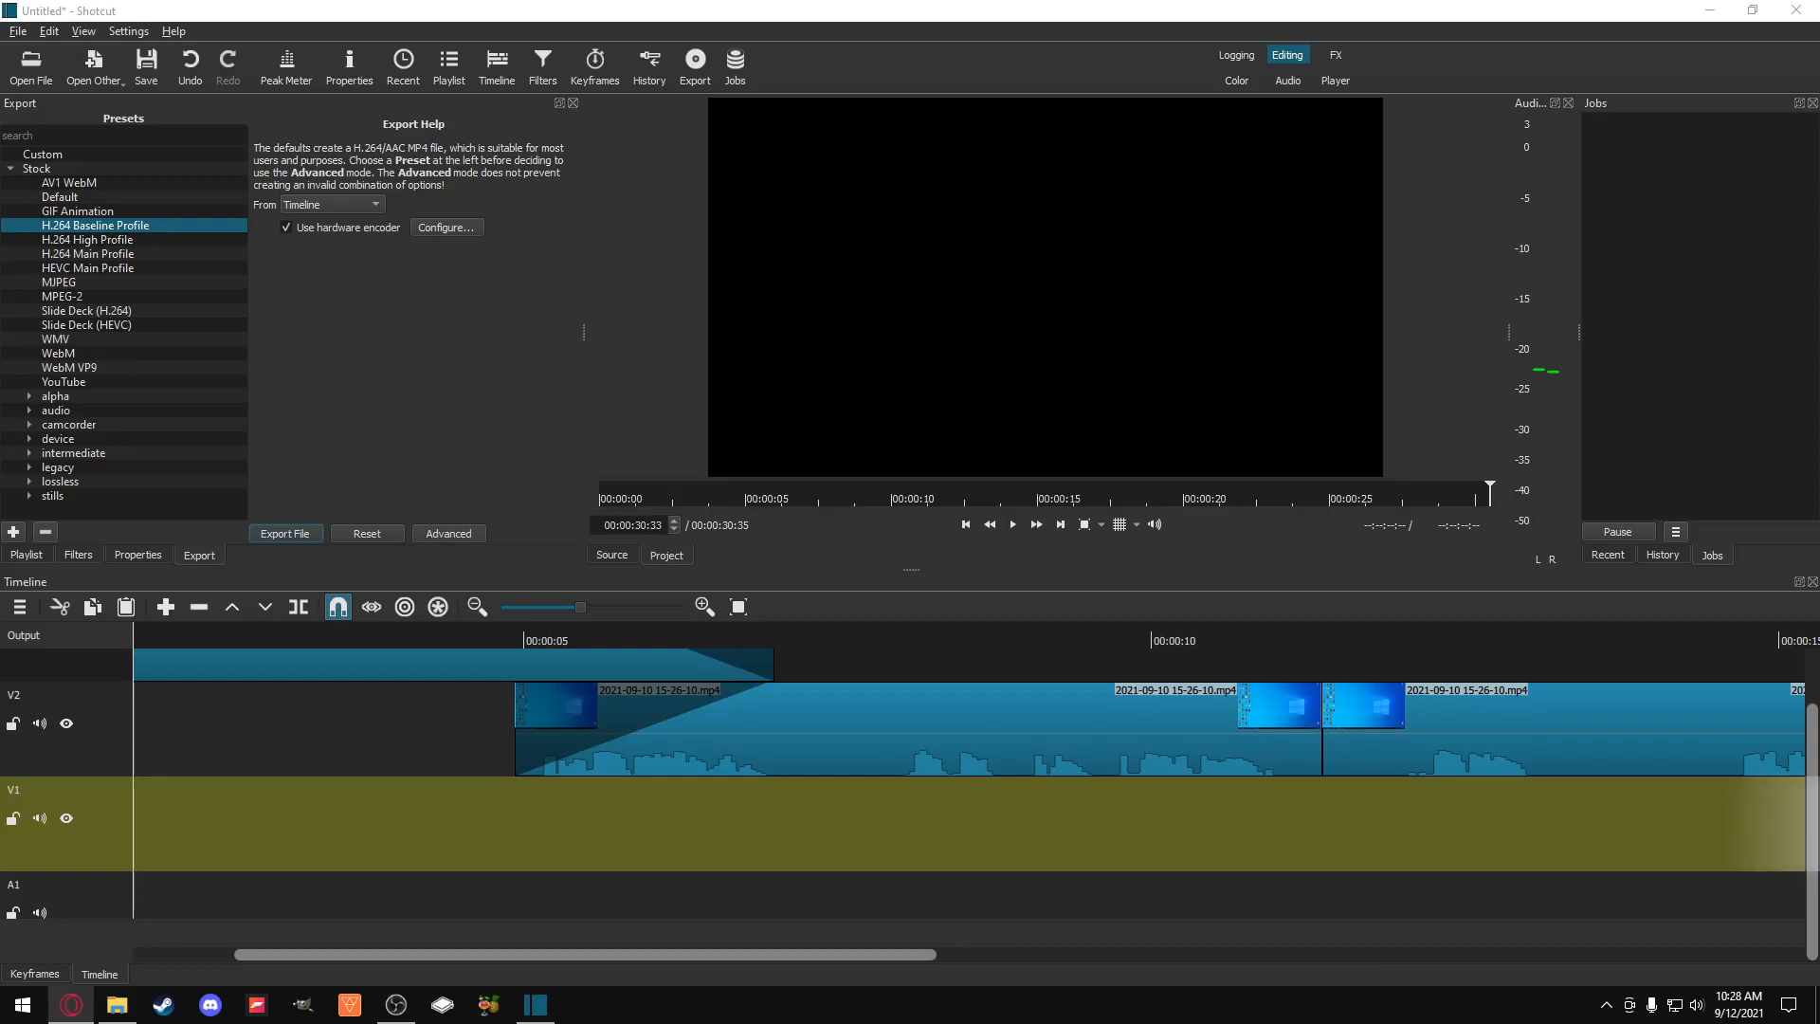
Step: Switch to the web browser and examine LBRY's recommended video settings and bitrate and the FAQ's publisher links
{"action": "left_click_drag", "start_coordinate": [0, 8], "coordinate": [506, 3]}
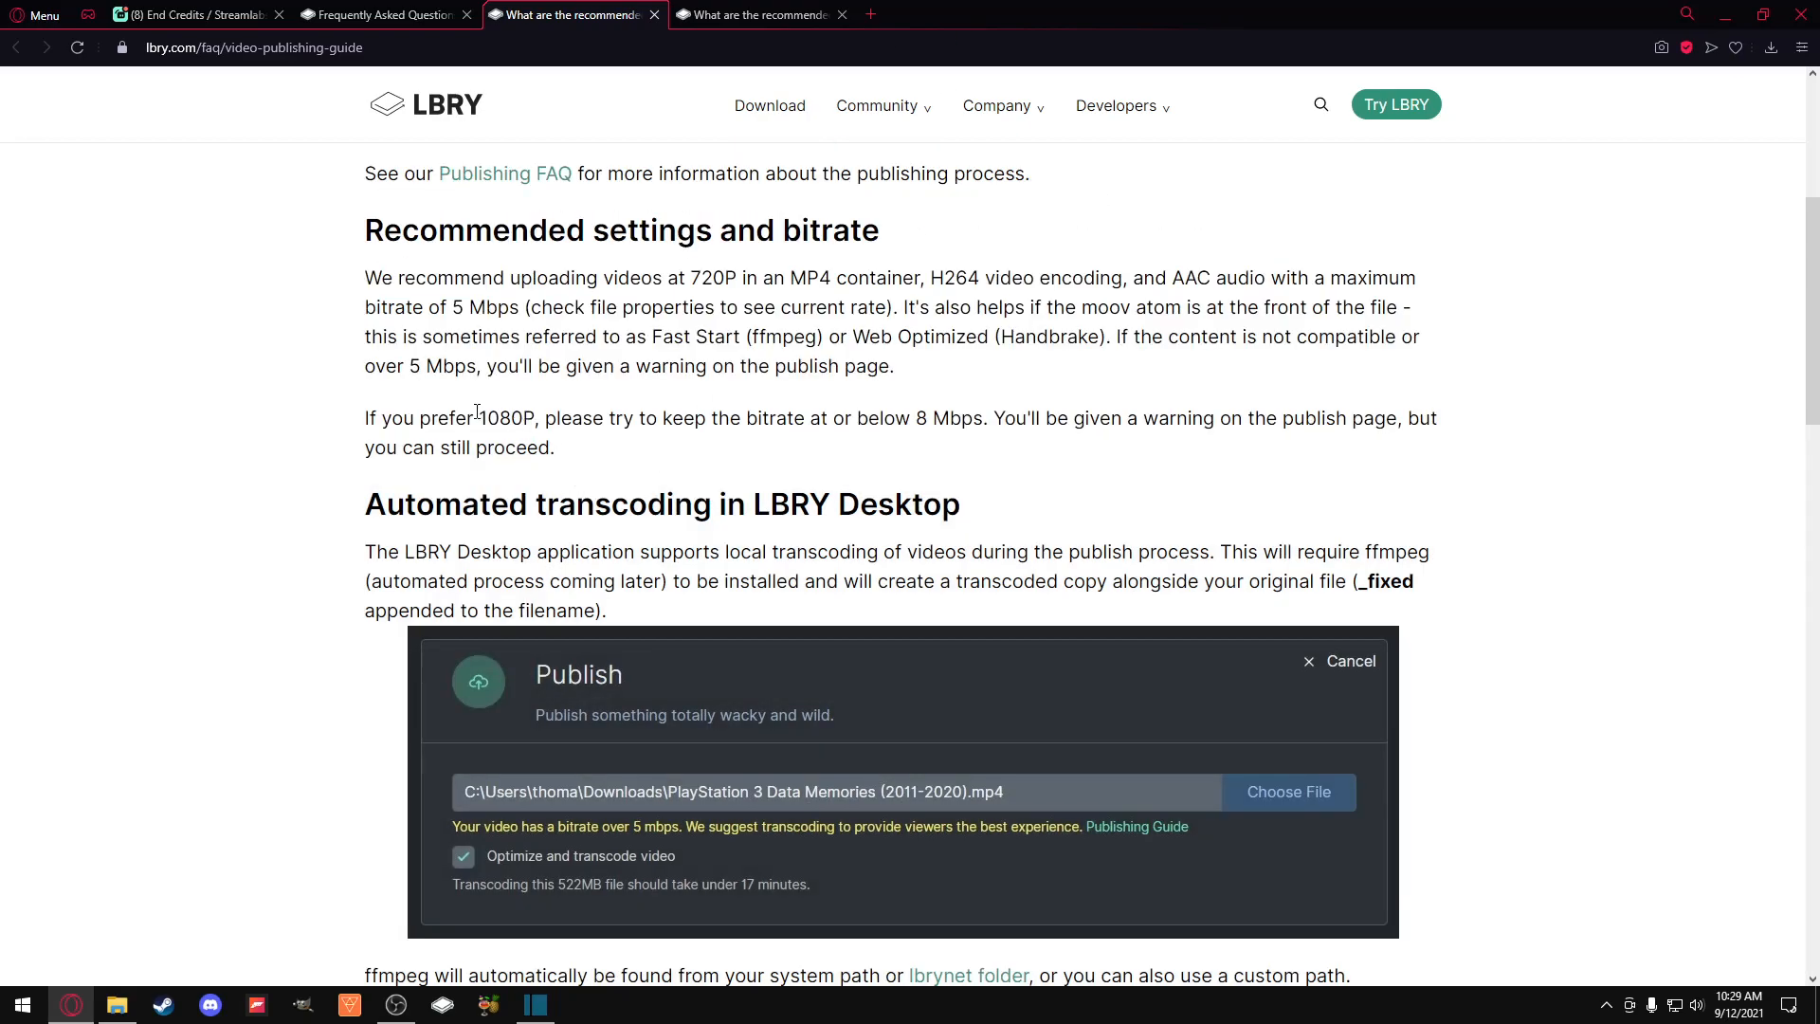
{"action": "double_click", "coordinate": [424, 418]}
{"action": "left_click_drag", "start_coordinate": [1192, 418], "coordinate": [1157, 418]}
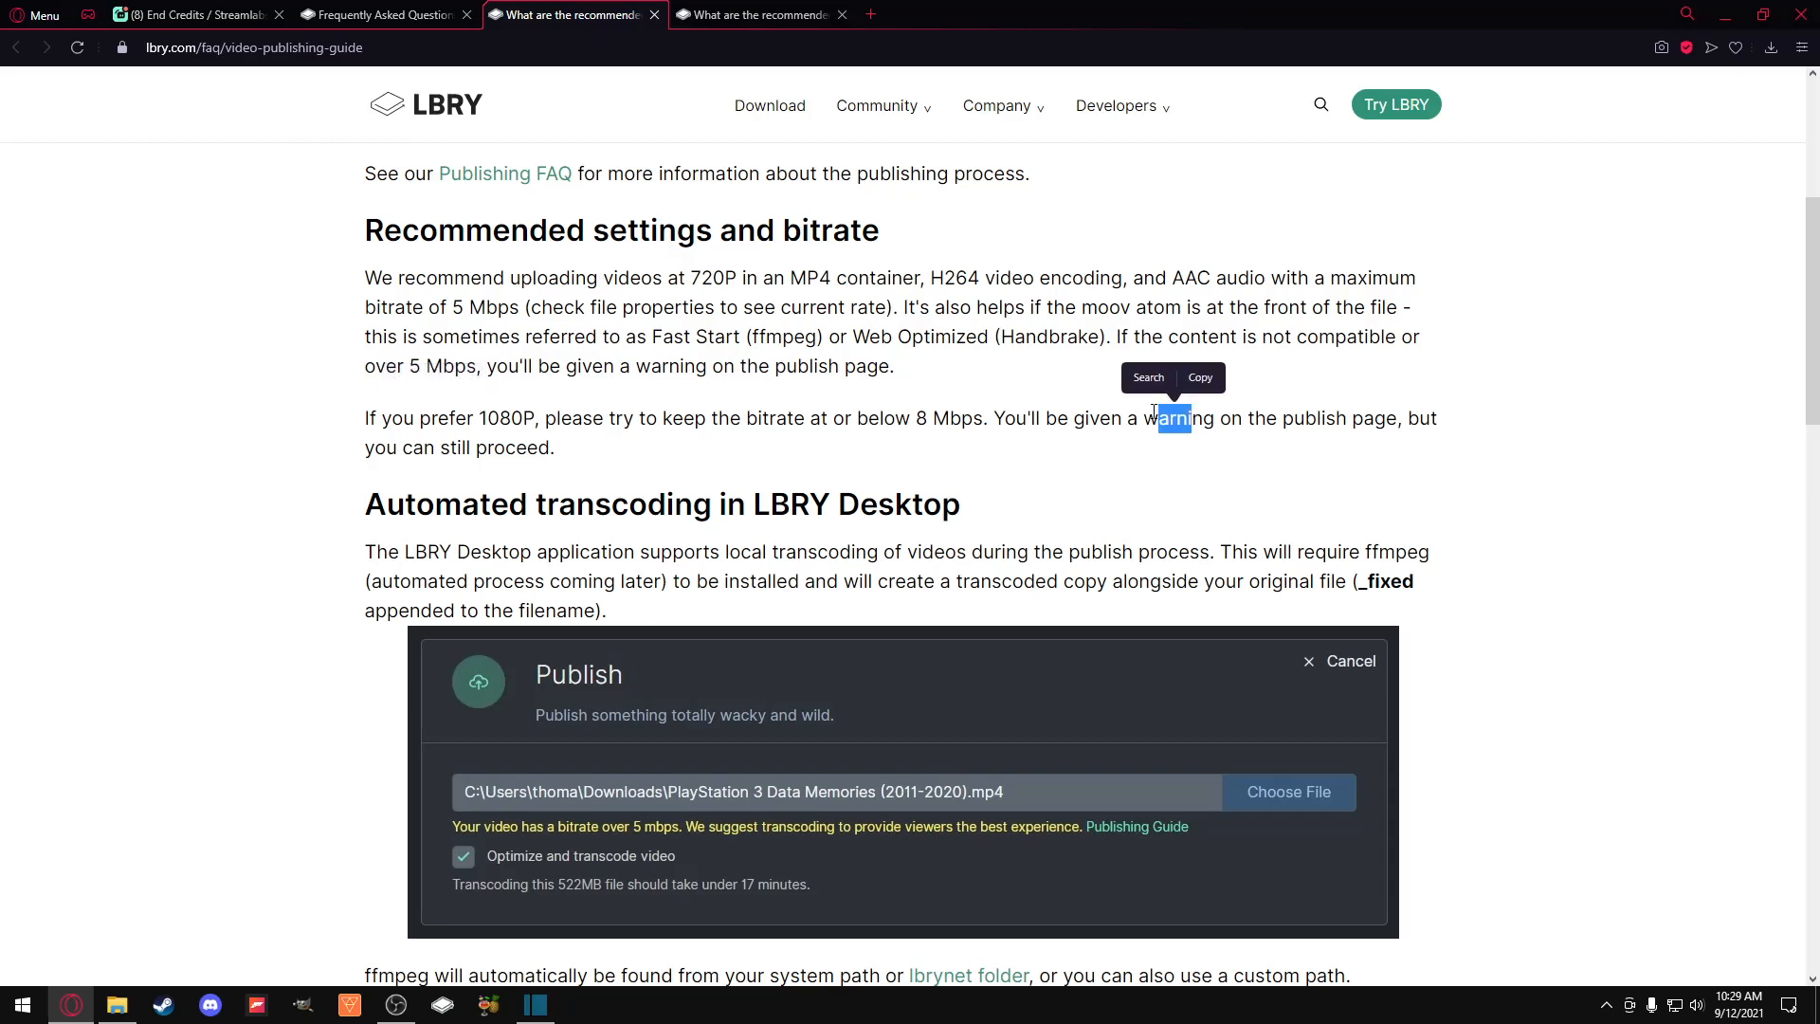
{"action": "left_click", "coordinate": [1154, 415]}
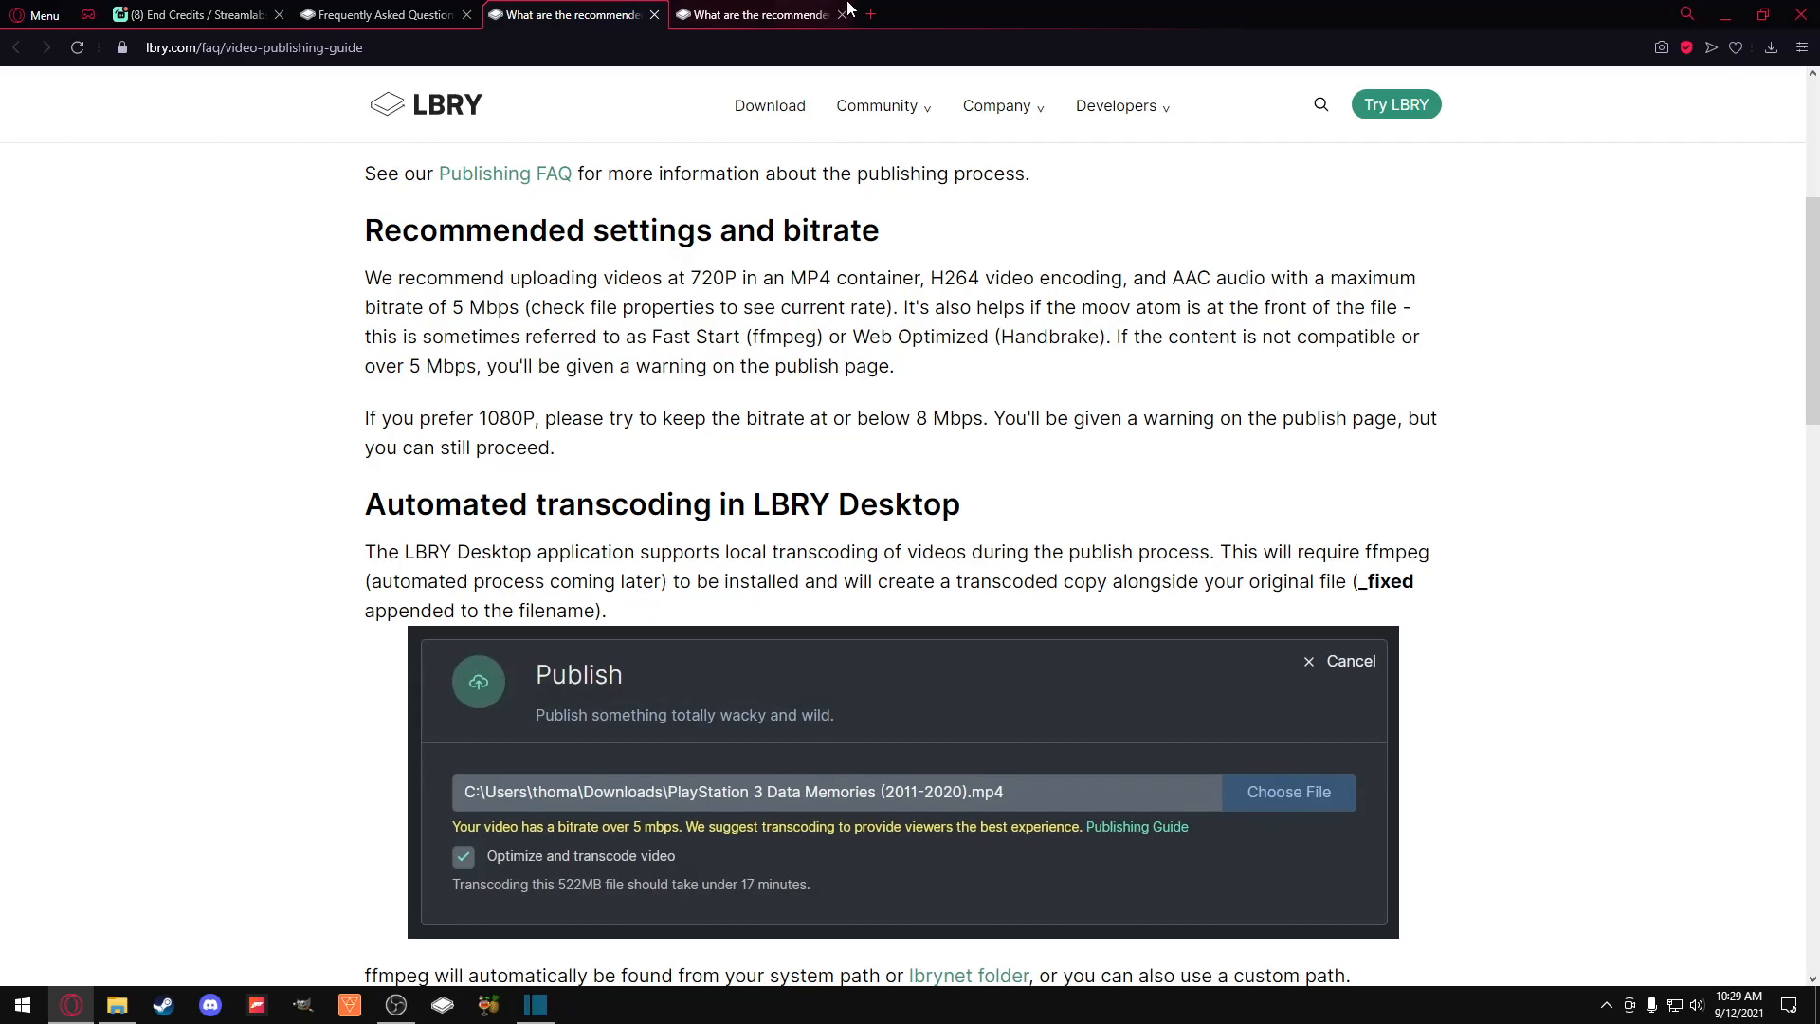
{"action": "left_click_drag", "start_coordinate": [848, 9], "coordinate": [883, 187]}
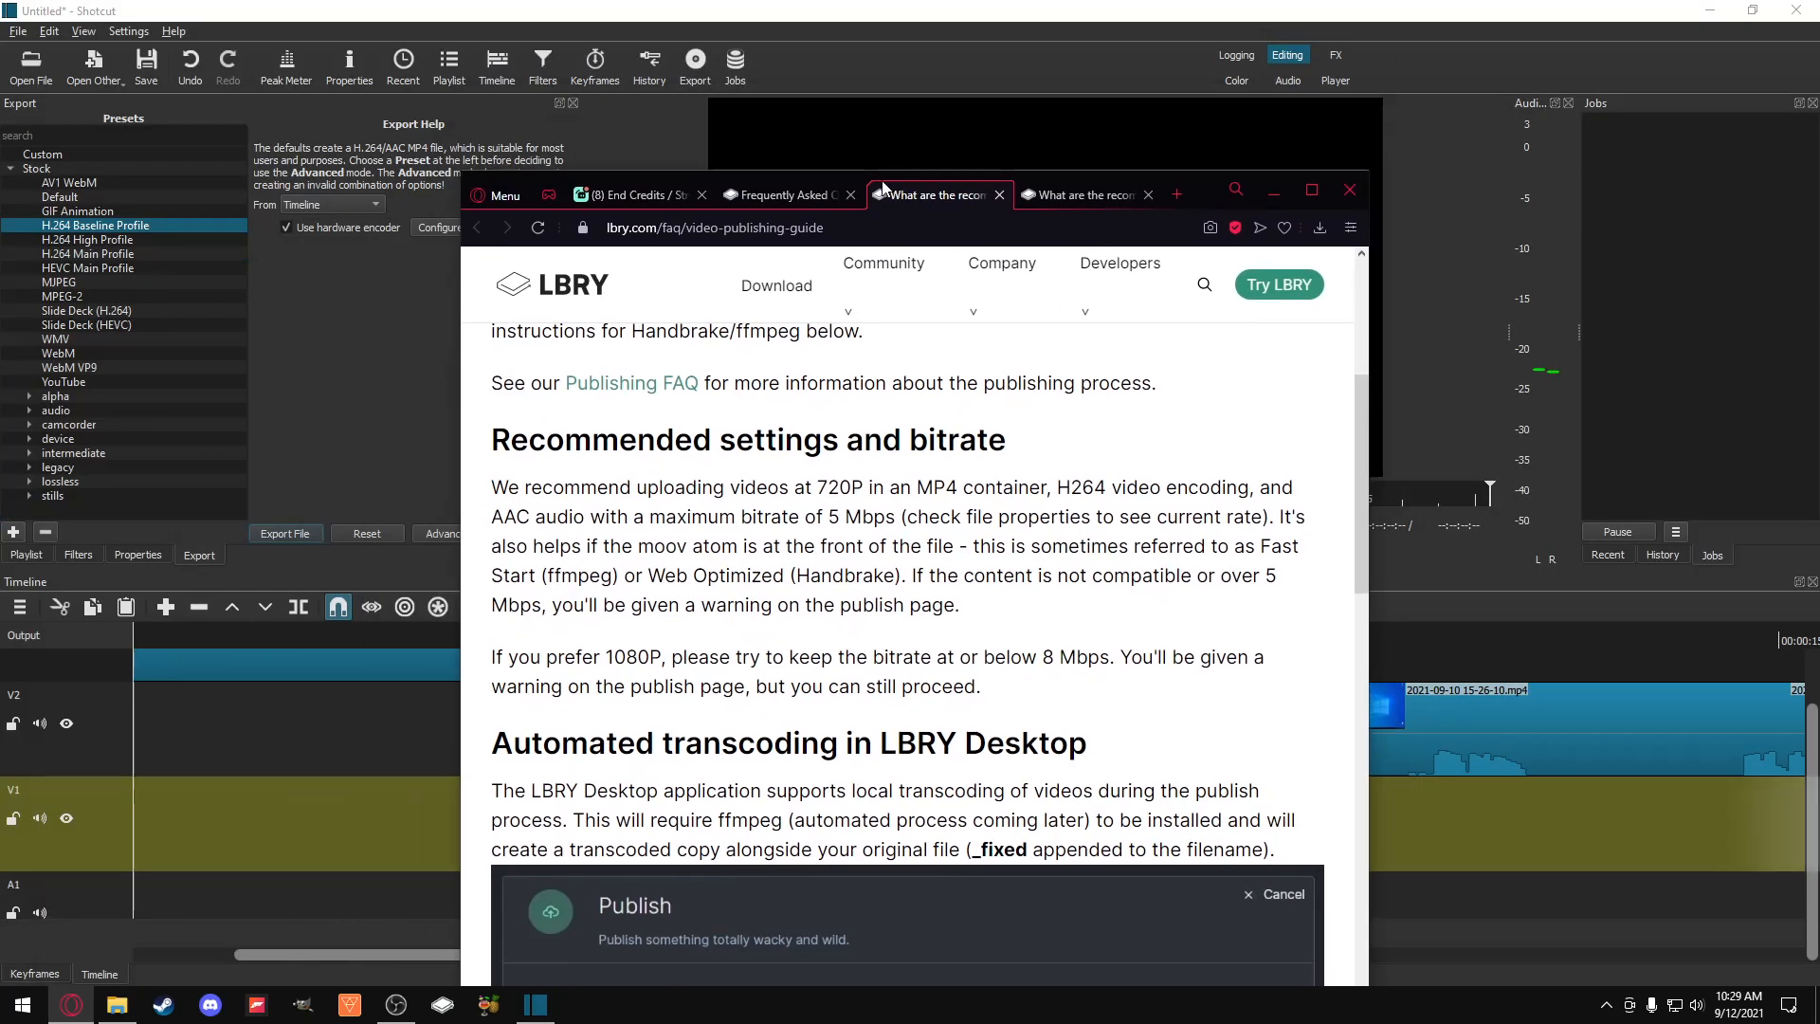
{"action": "left_click", "coordinate": [774, 195]}
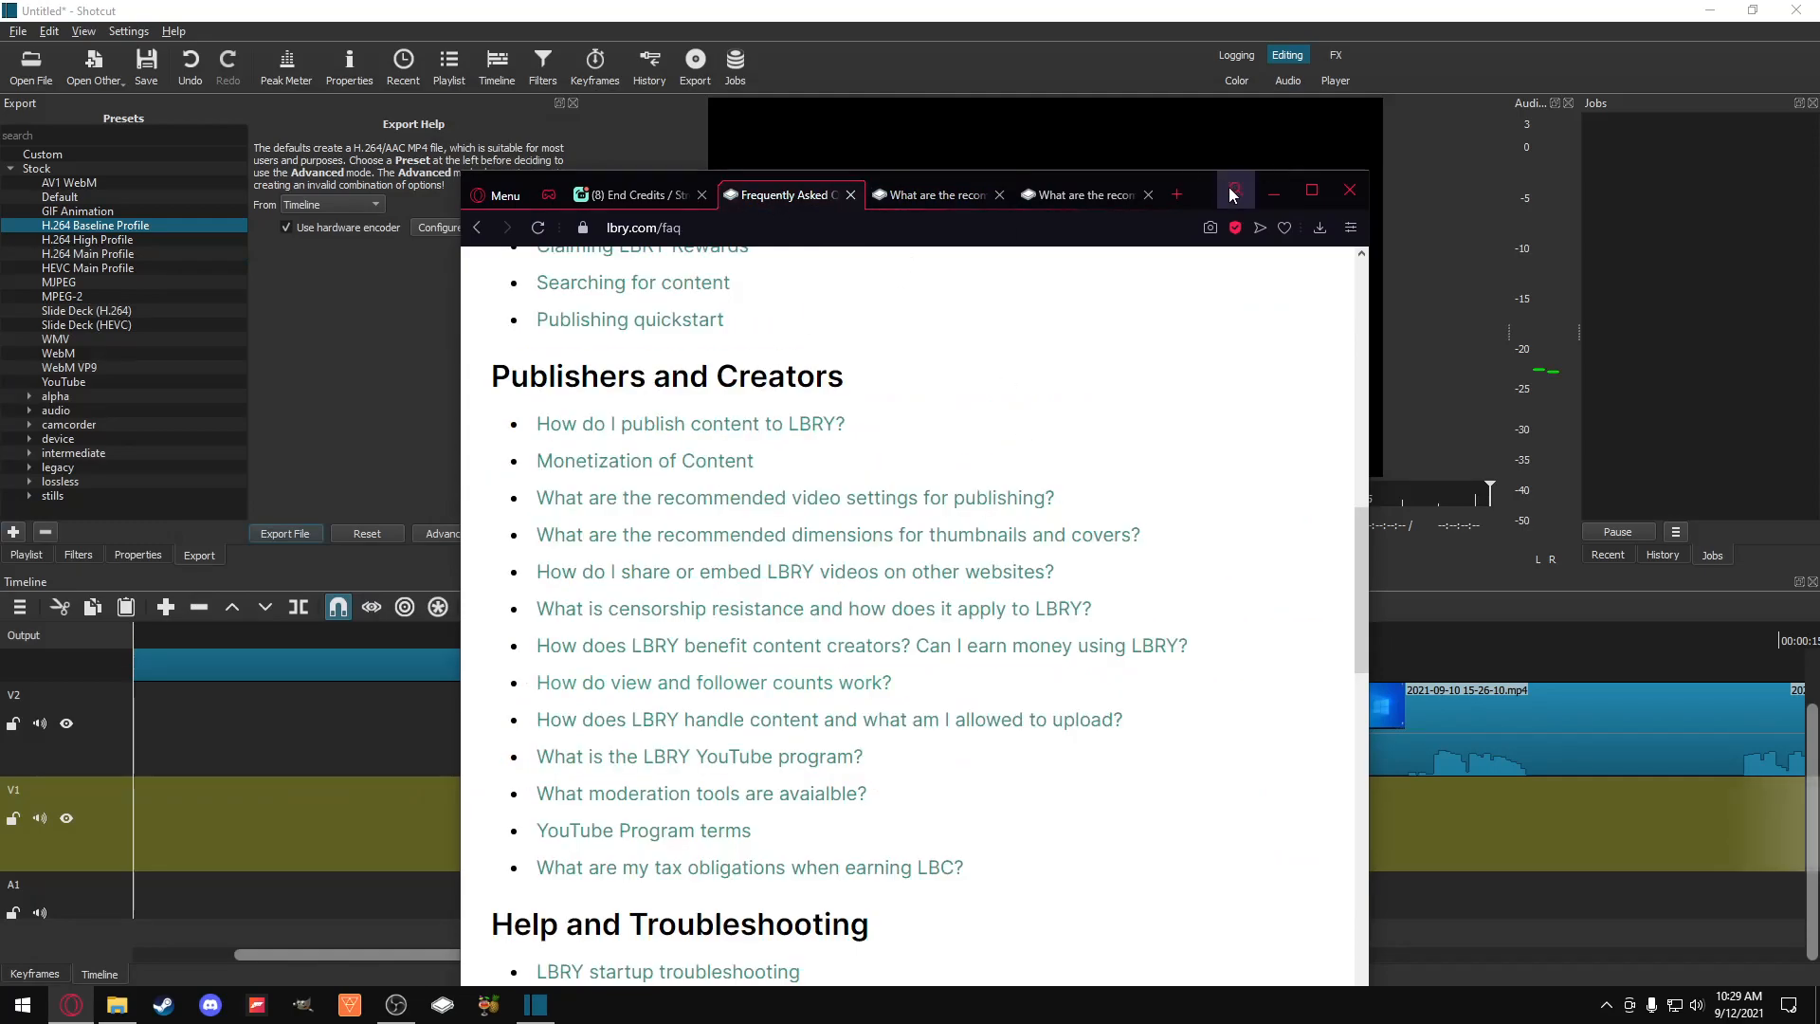
{"action": "left_click_drag", "start_coordinate": [1204, 193], "coordinate": [1268, 2]}
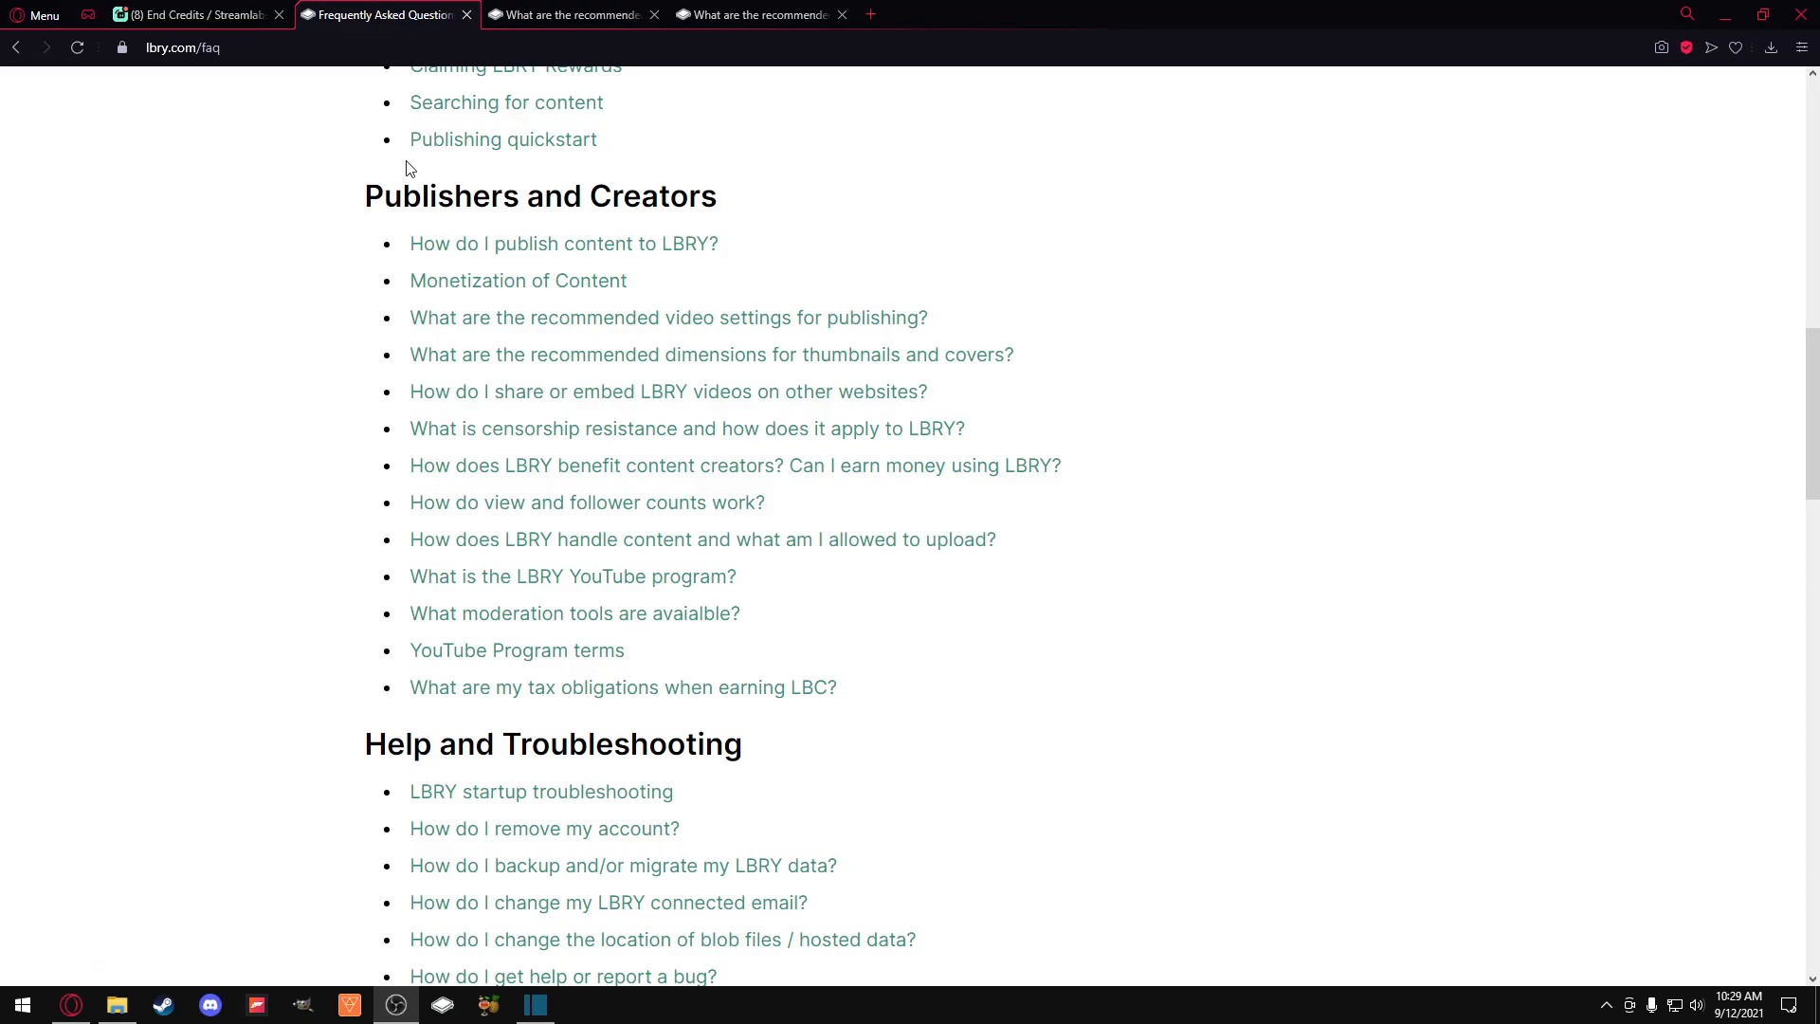
{"action": "left_click_drag", "start_coordinate": [889, 14], "coordinate": [0, 759]}
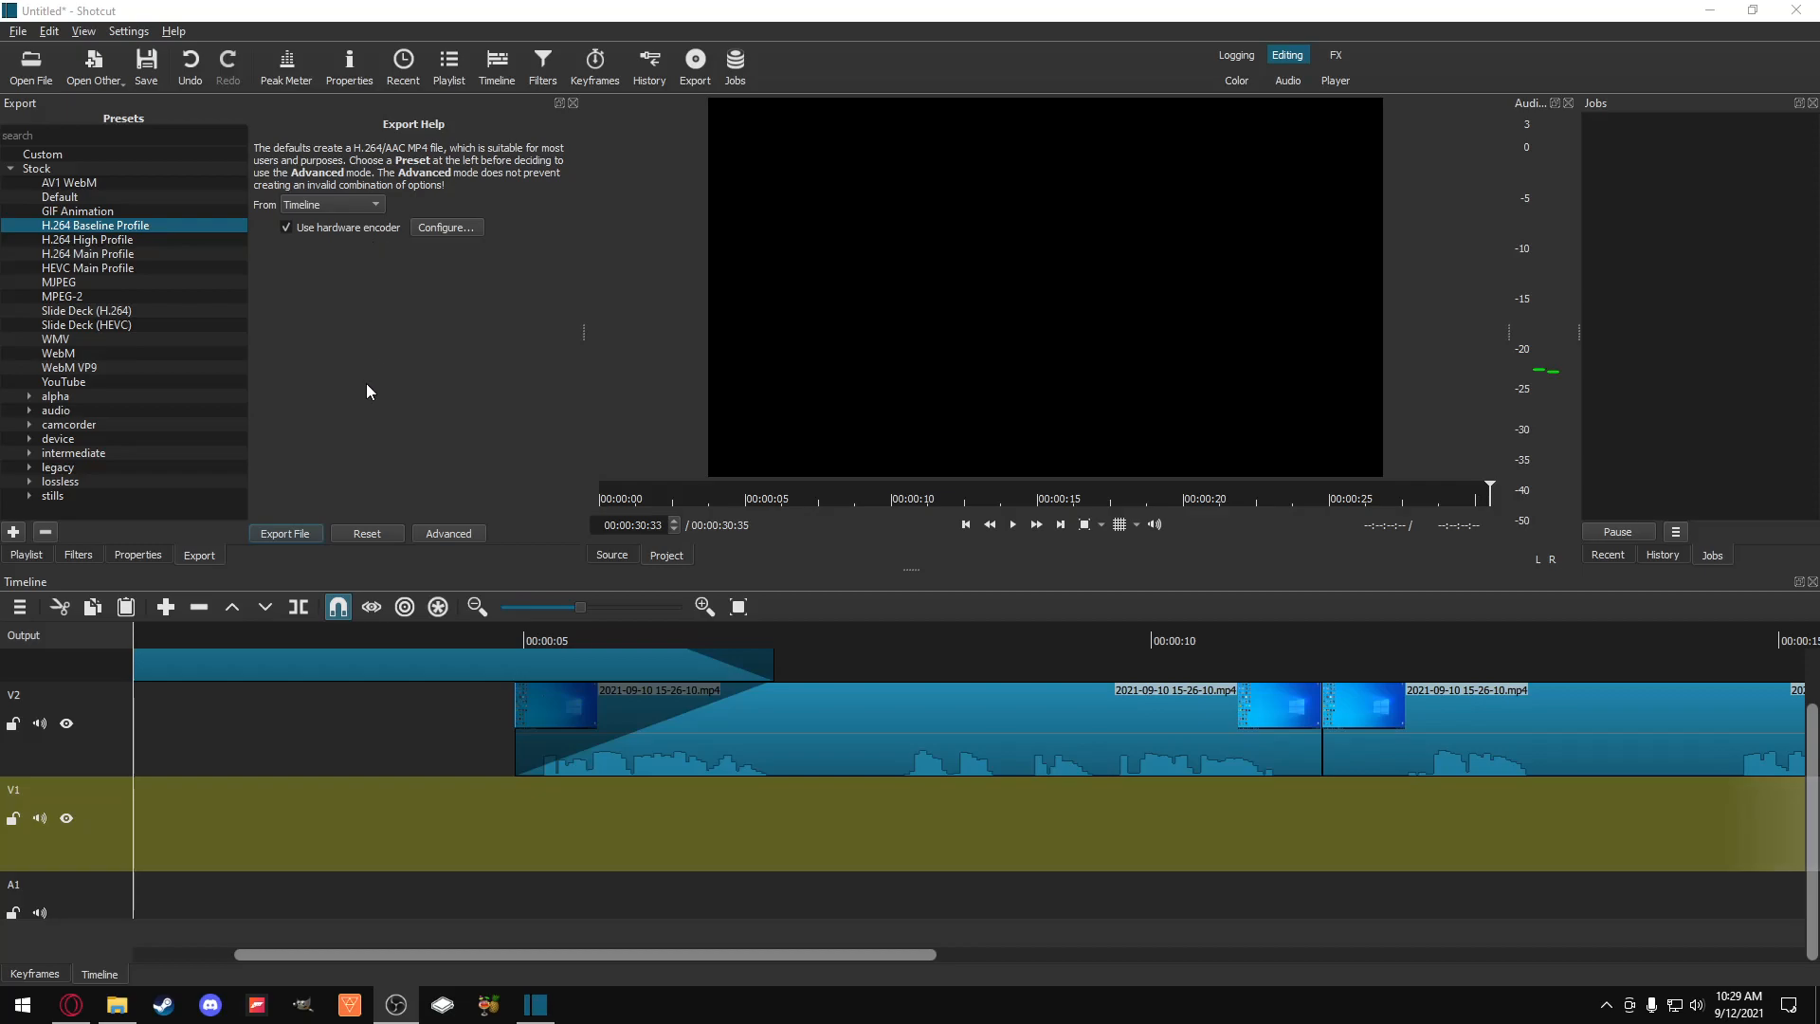
Step: Look at the export save dialog without saving and review the choices for what to export from, keeping Timeline
{"action": "left_click", "coordinate": [279, 536]}
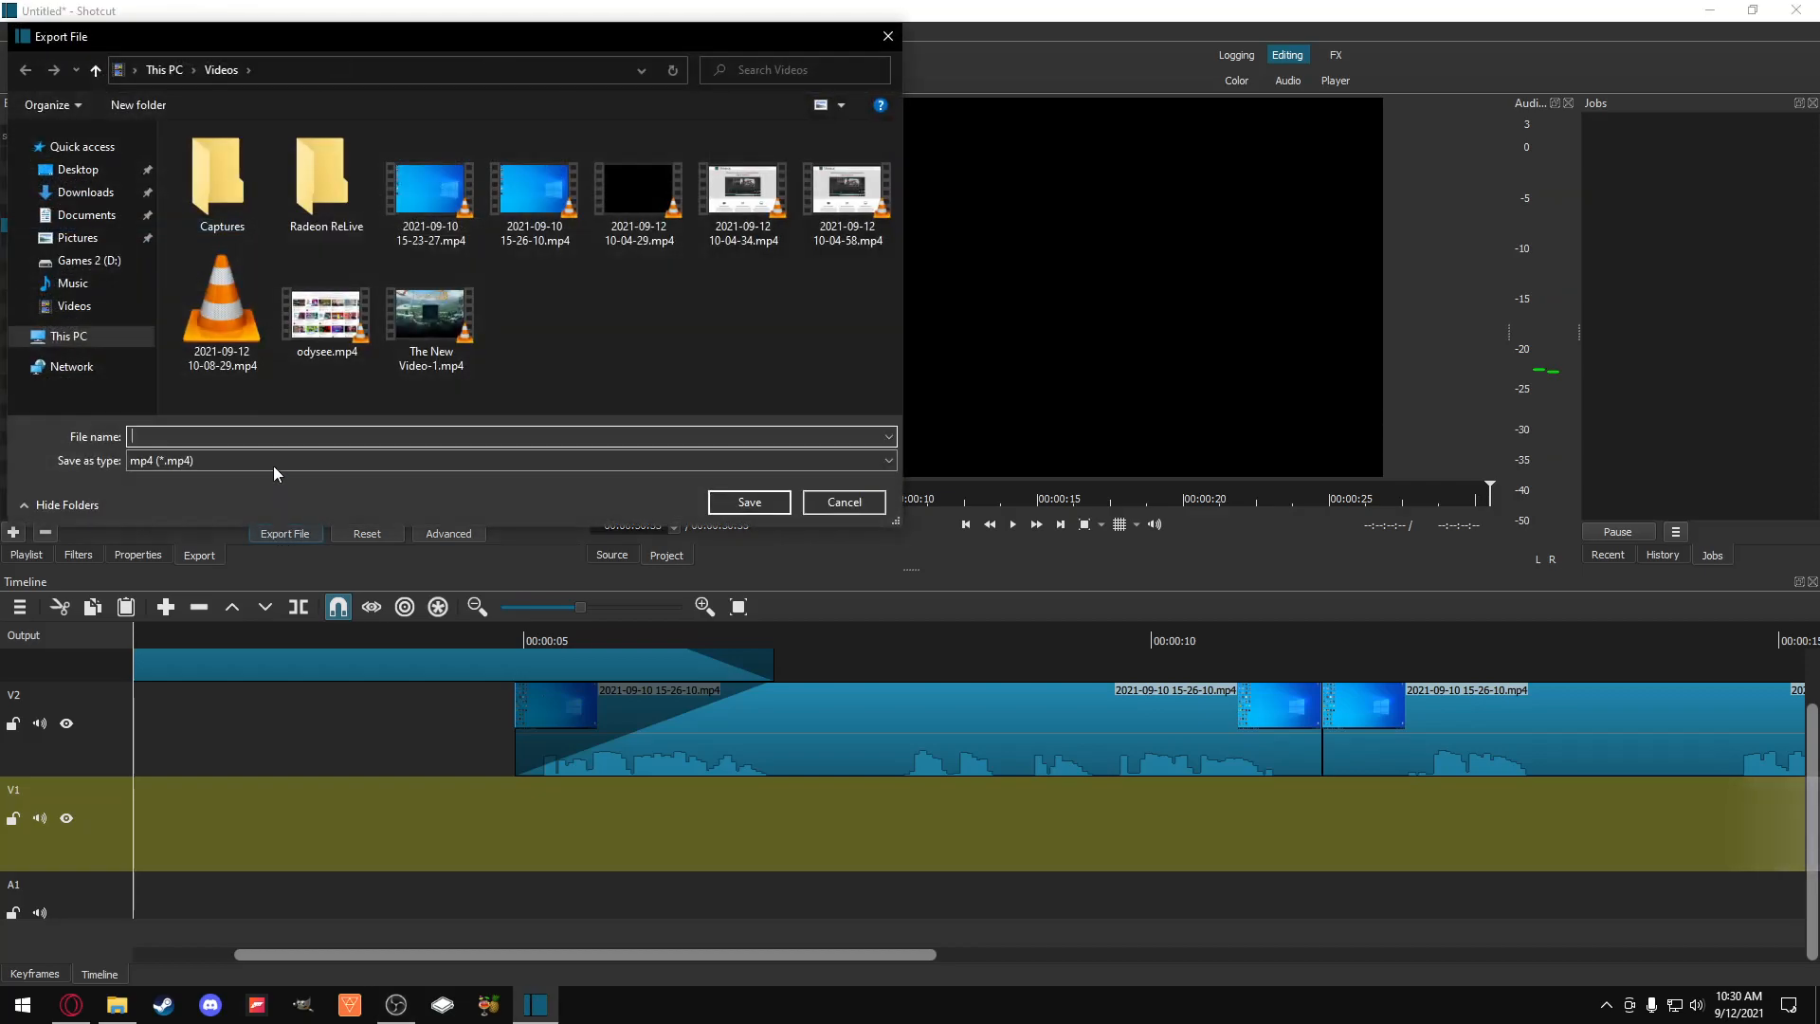
{"action": "left_click", "coordinate": [822, 502]}
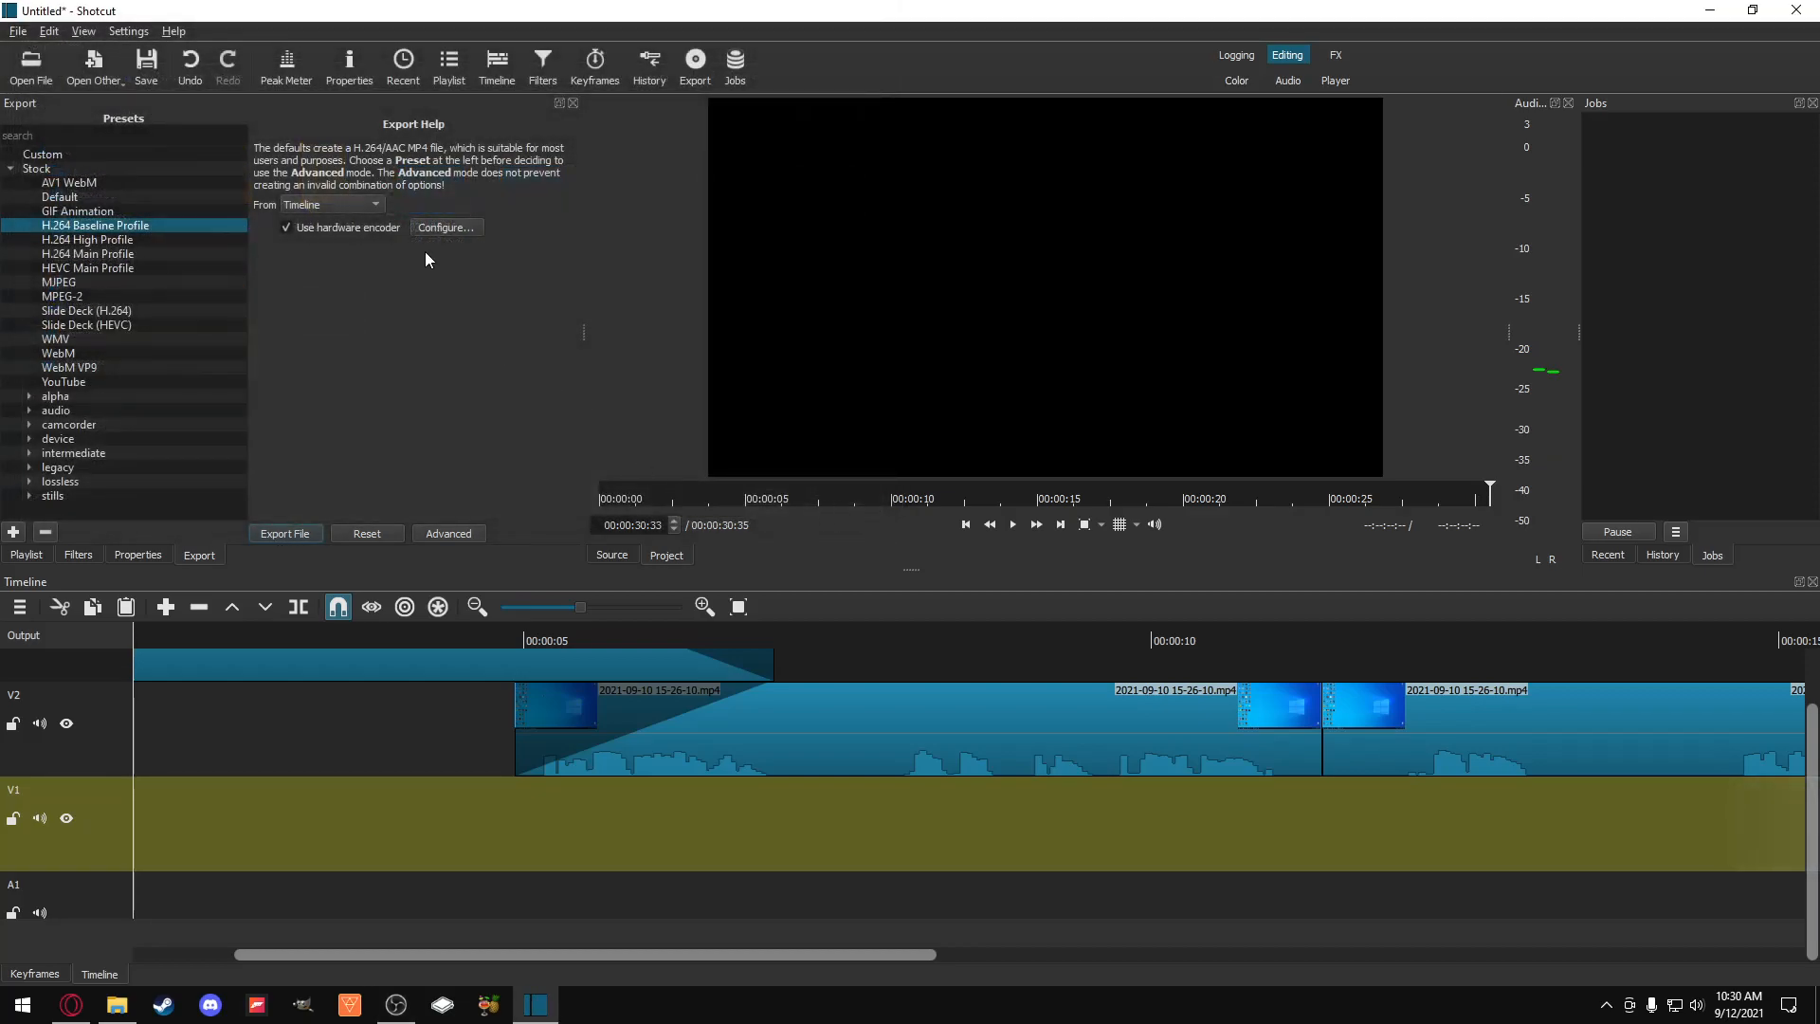
{"action": "left_click", "coordinate": [327, 203]}
{"action": "left_click", "coordinate": [322, 201]}
{"action": "left_click", "coordinate": [352, 204]}
{"action": "left_click", "coordinate": [340, 201]}
{"action": "left_click", "coordinate": [332, 205]}
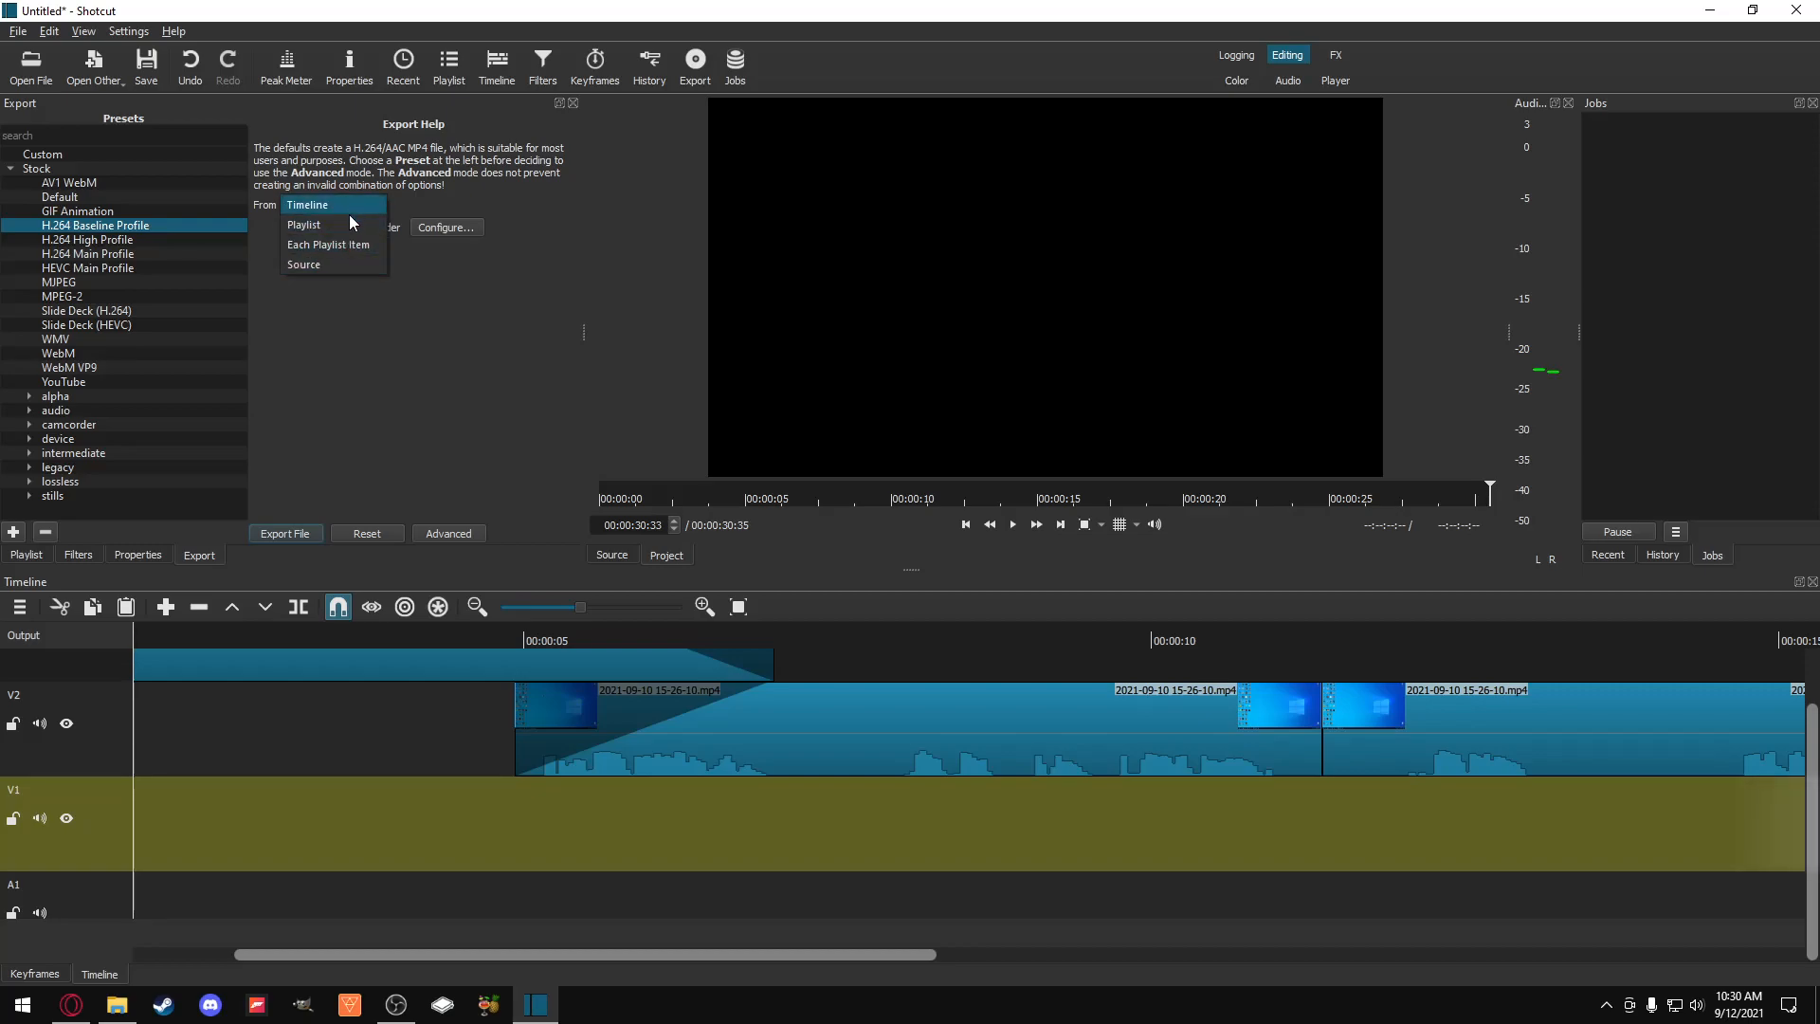
{"action": "left_click", "coordinate": [355, 163]}
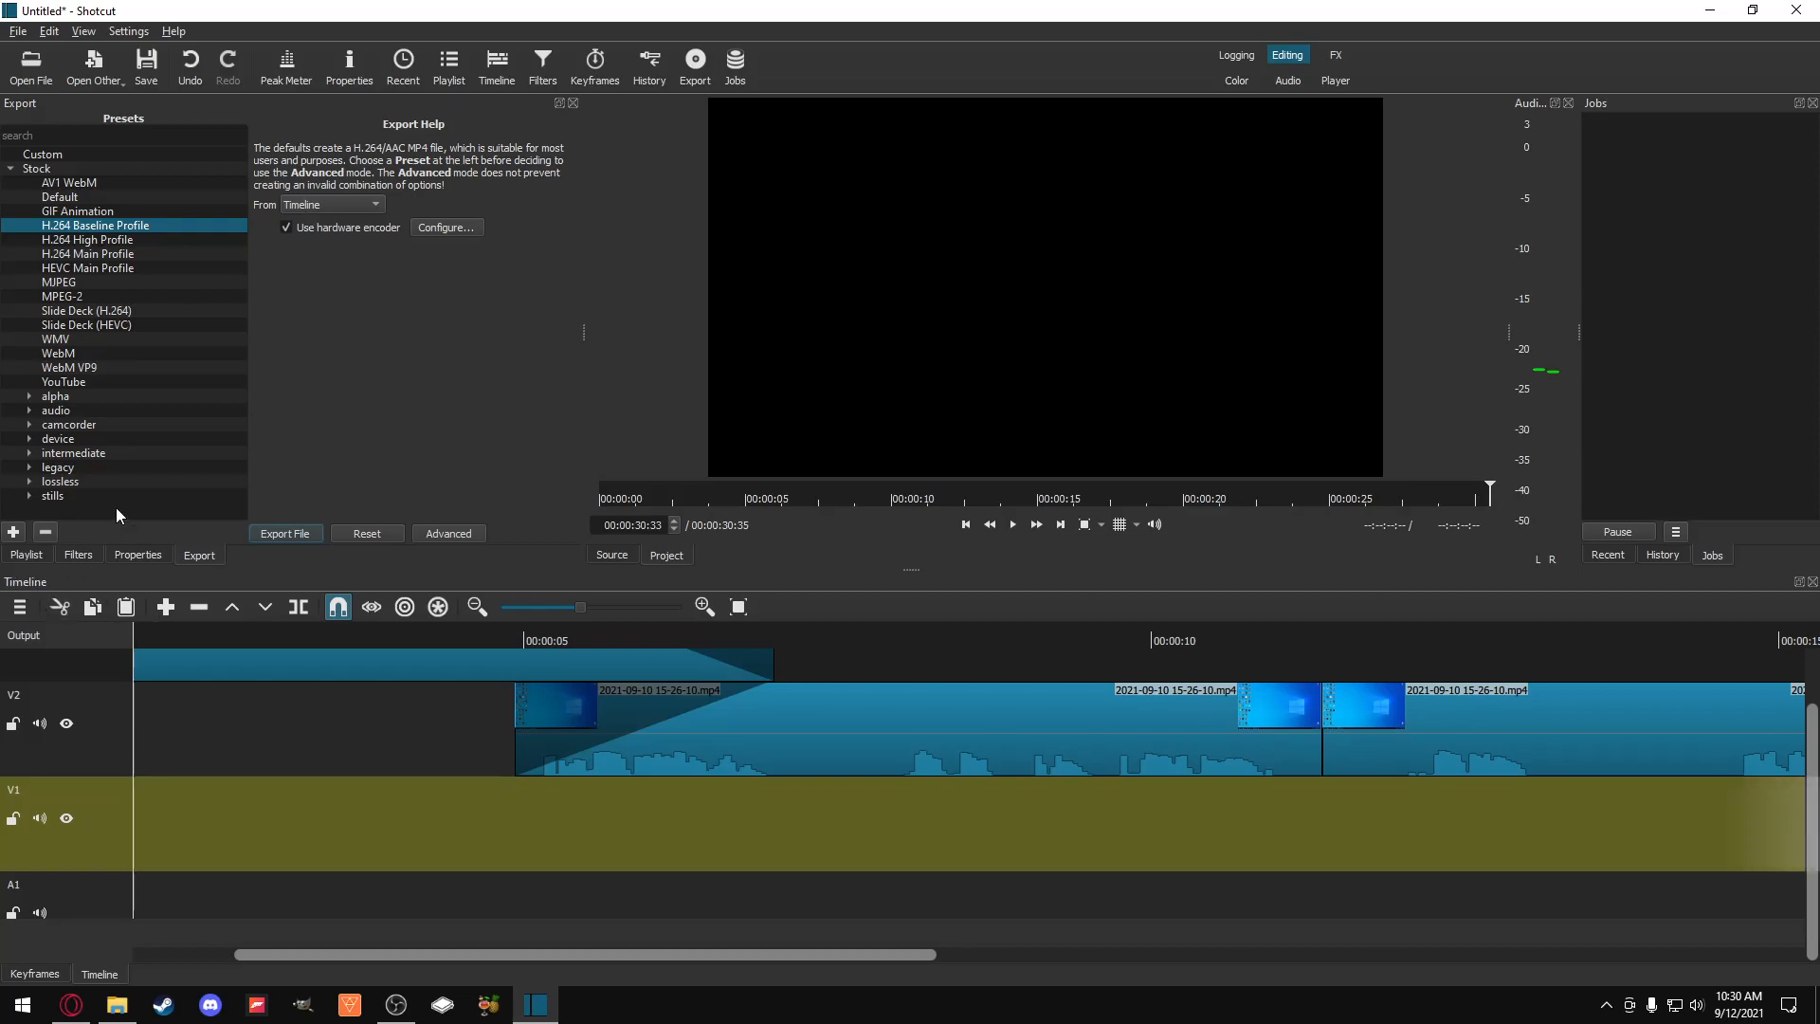
Step: Export the timeline as an mp4 named "This Incredible Video" in the Videos folder
{"action": "left_click", "coordinate": [304, 532]}
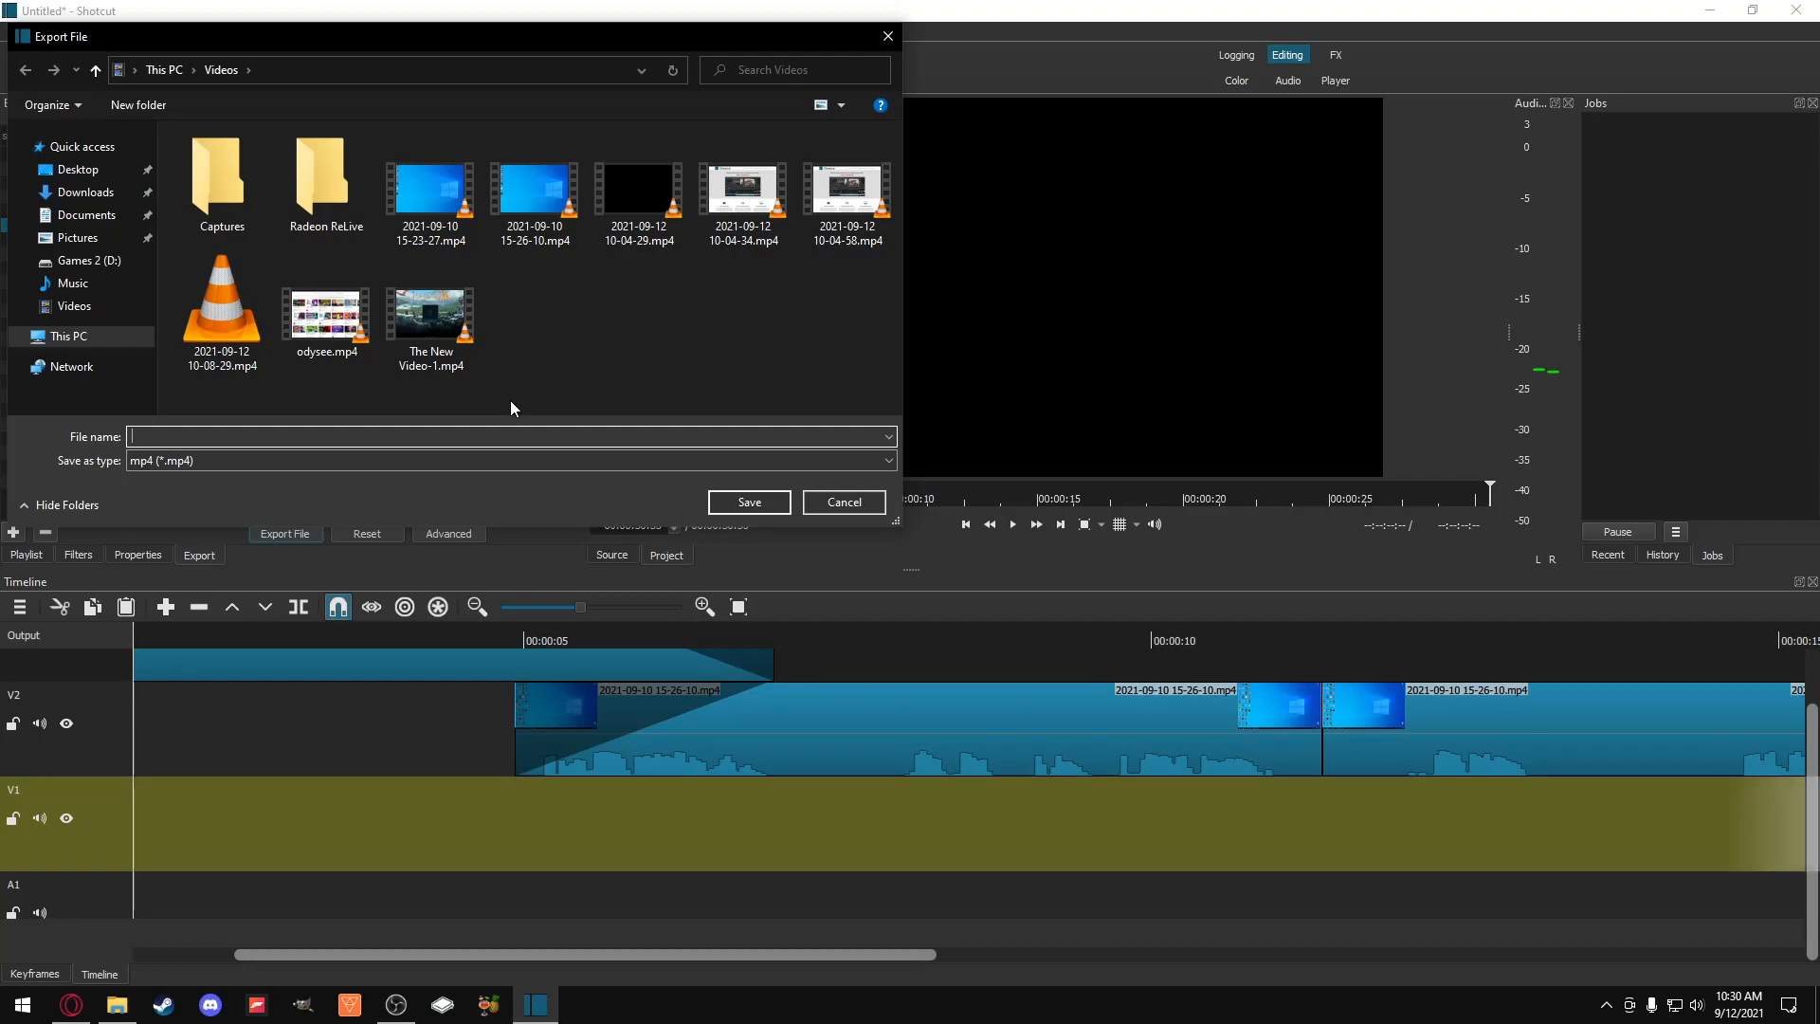
{"action": "type", "text": "Th"}
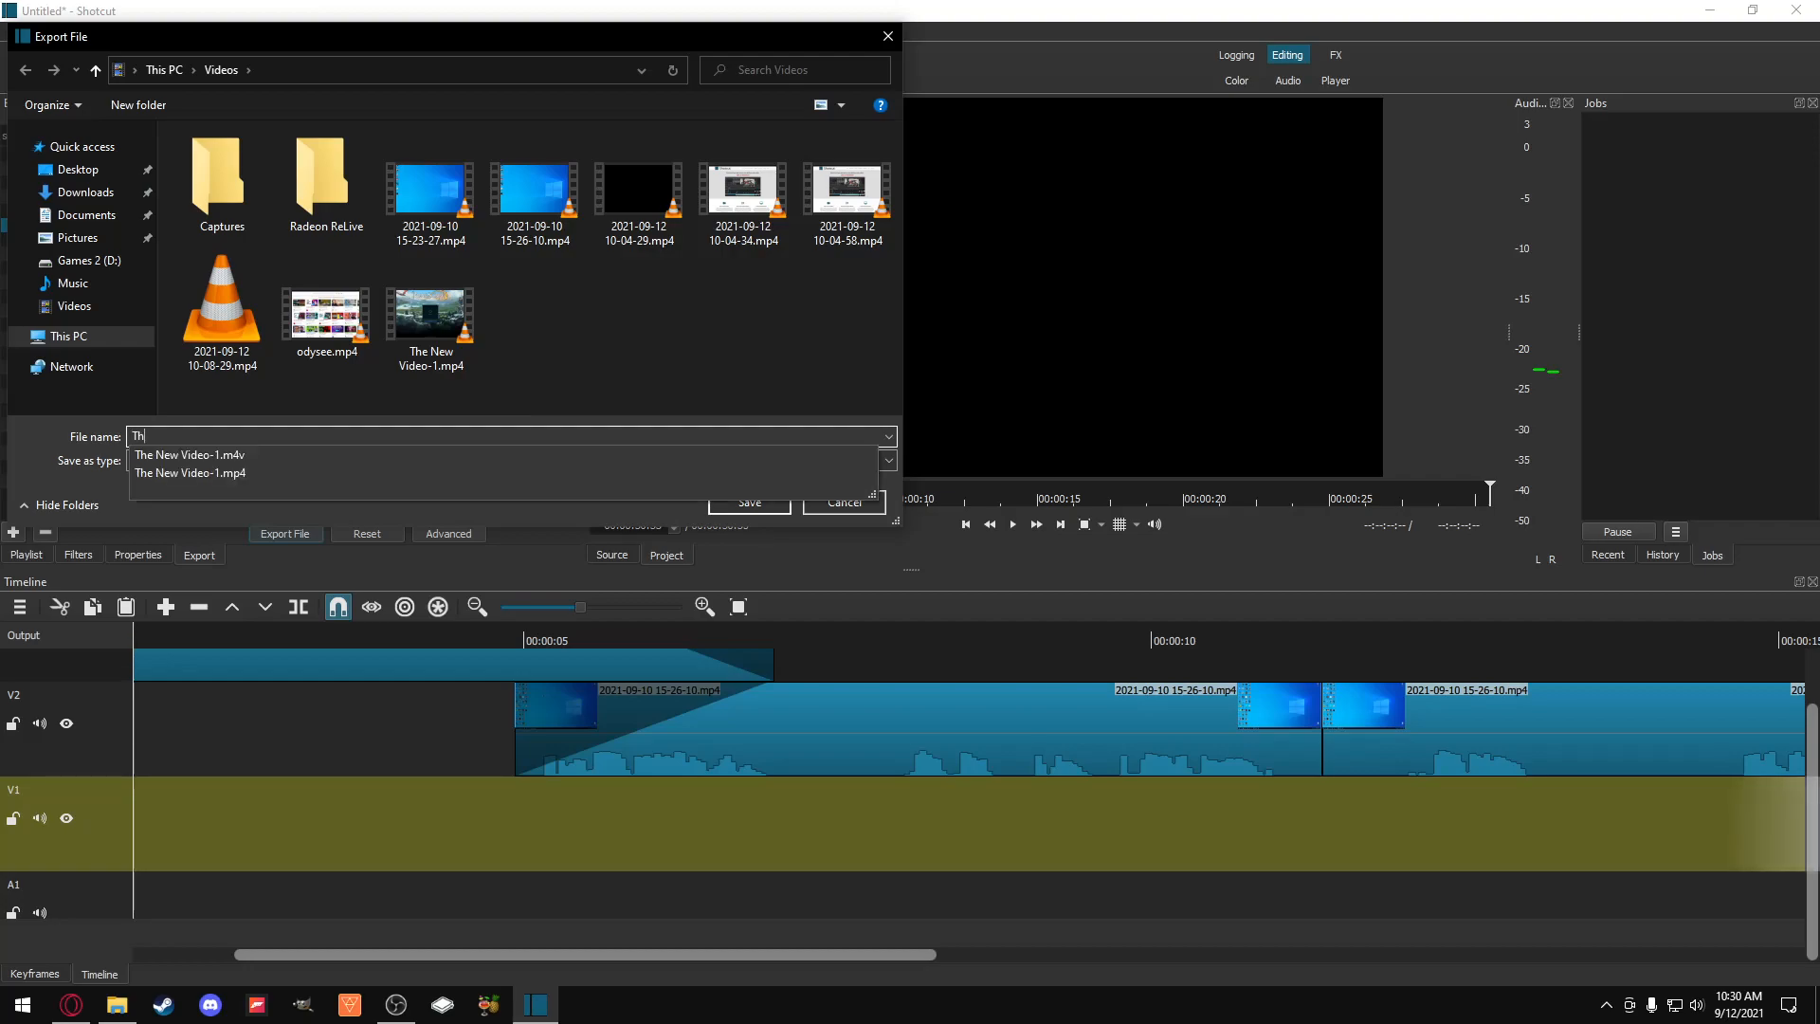
{"action": "type", "text": "is Incredible Video"}
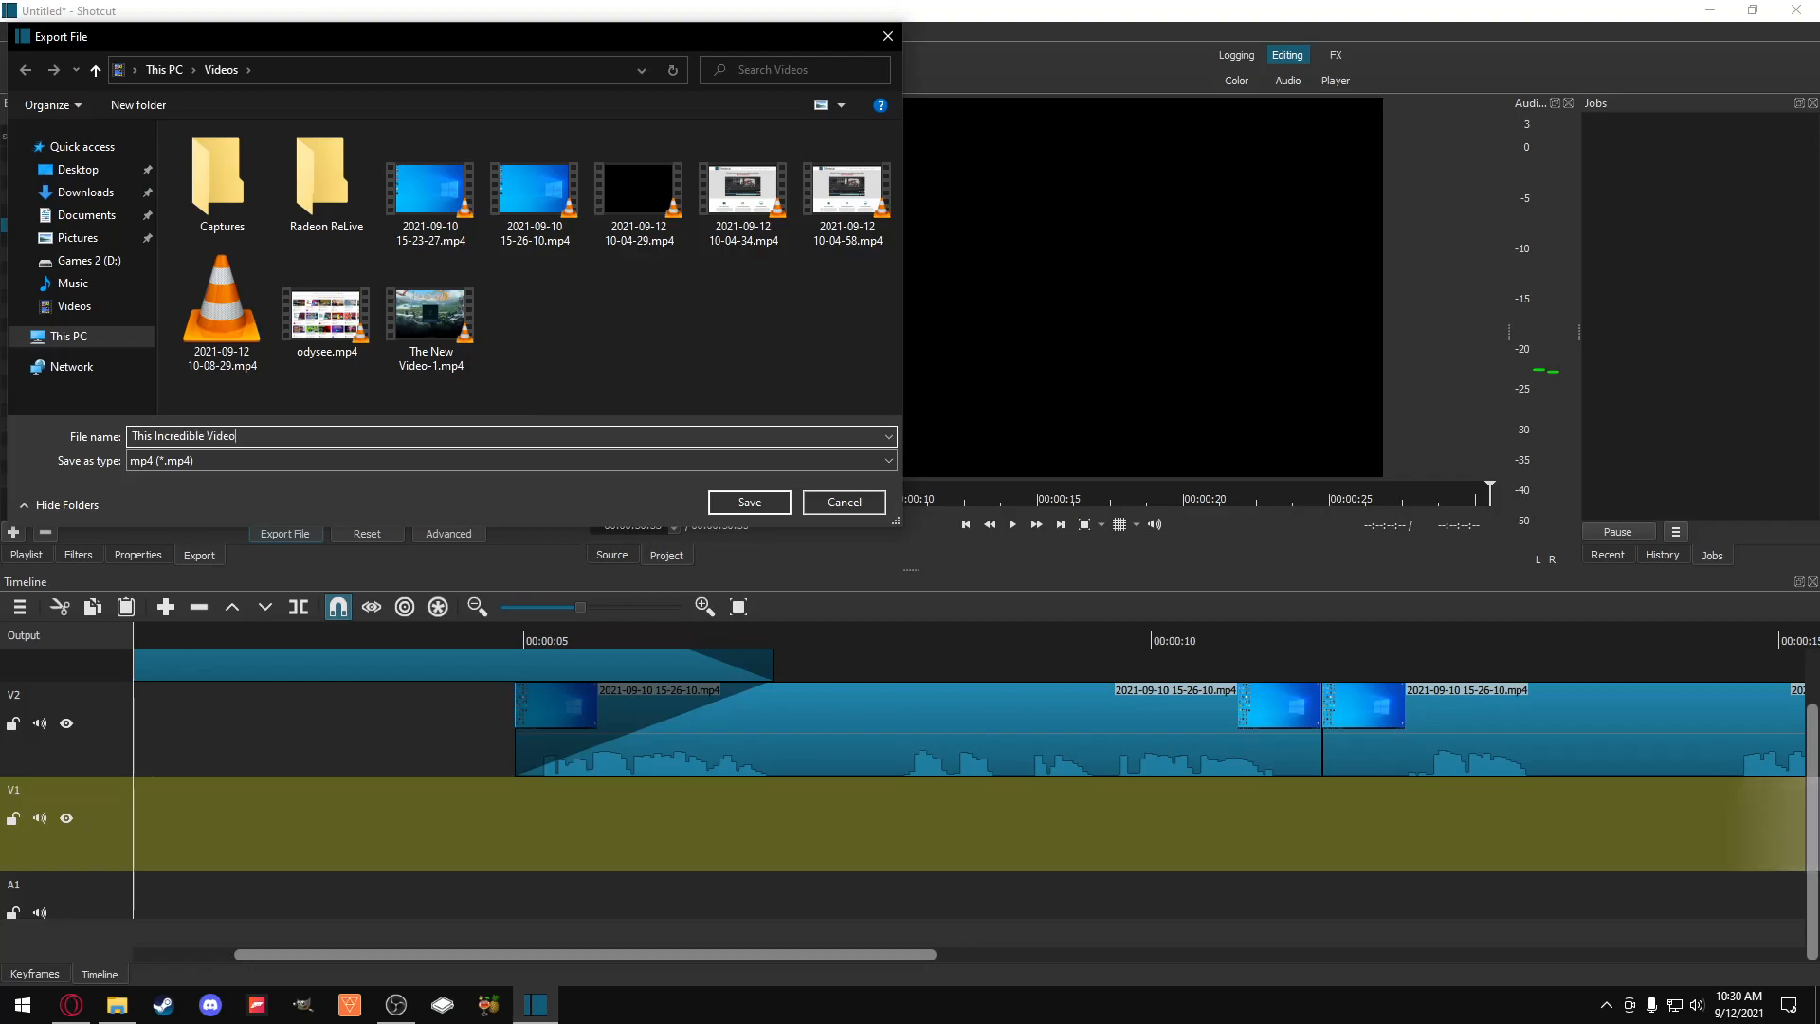
{"action": "key", "text": "Return"}
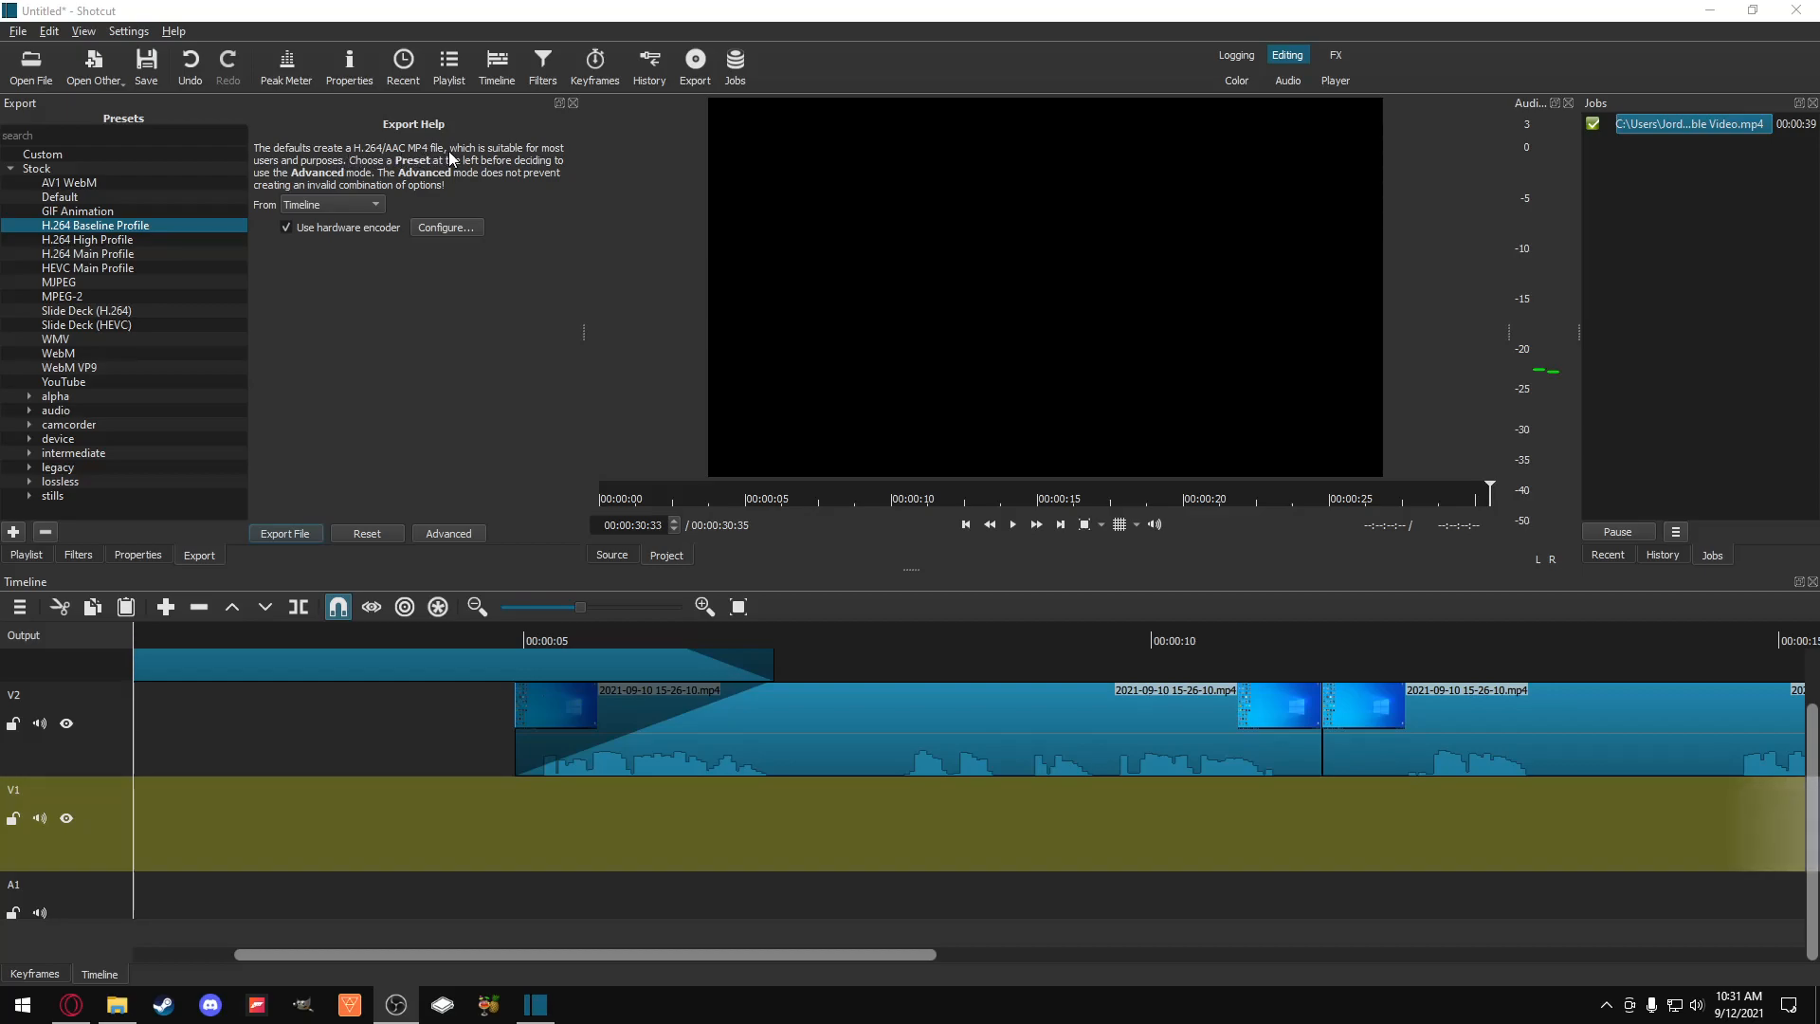
Step: Switch to the web browser, check LBRY's recommended video and audio encoding, highlighting that passage, and return to Shotcut
{"action": "left_click", "coordinate": [71, 1005]}
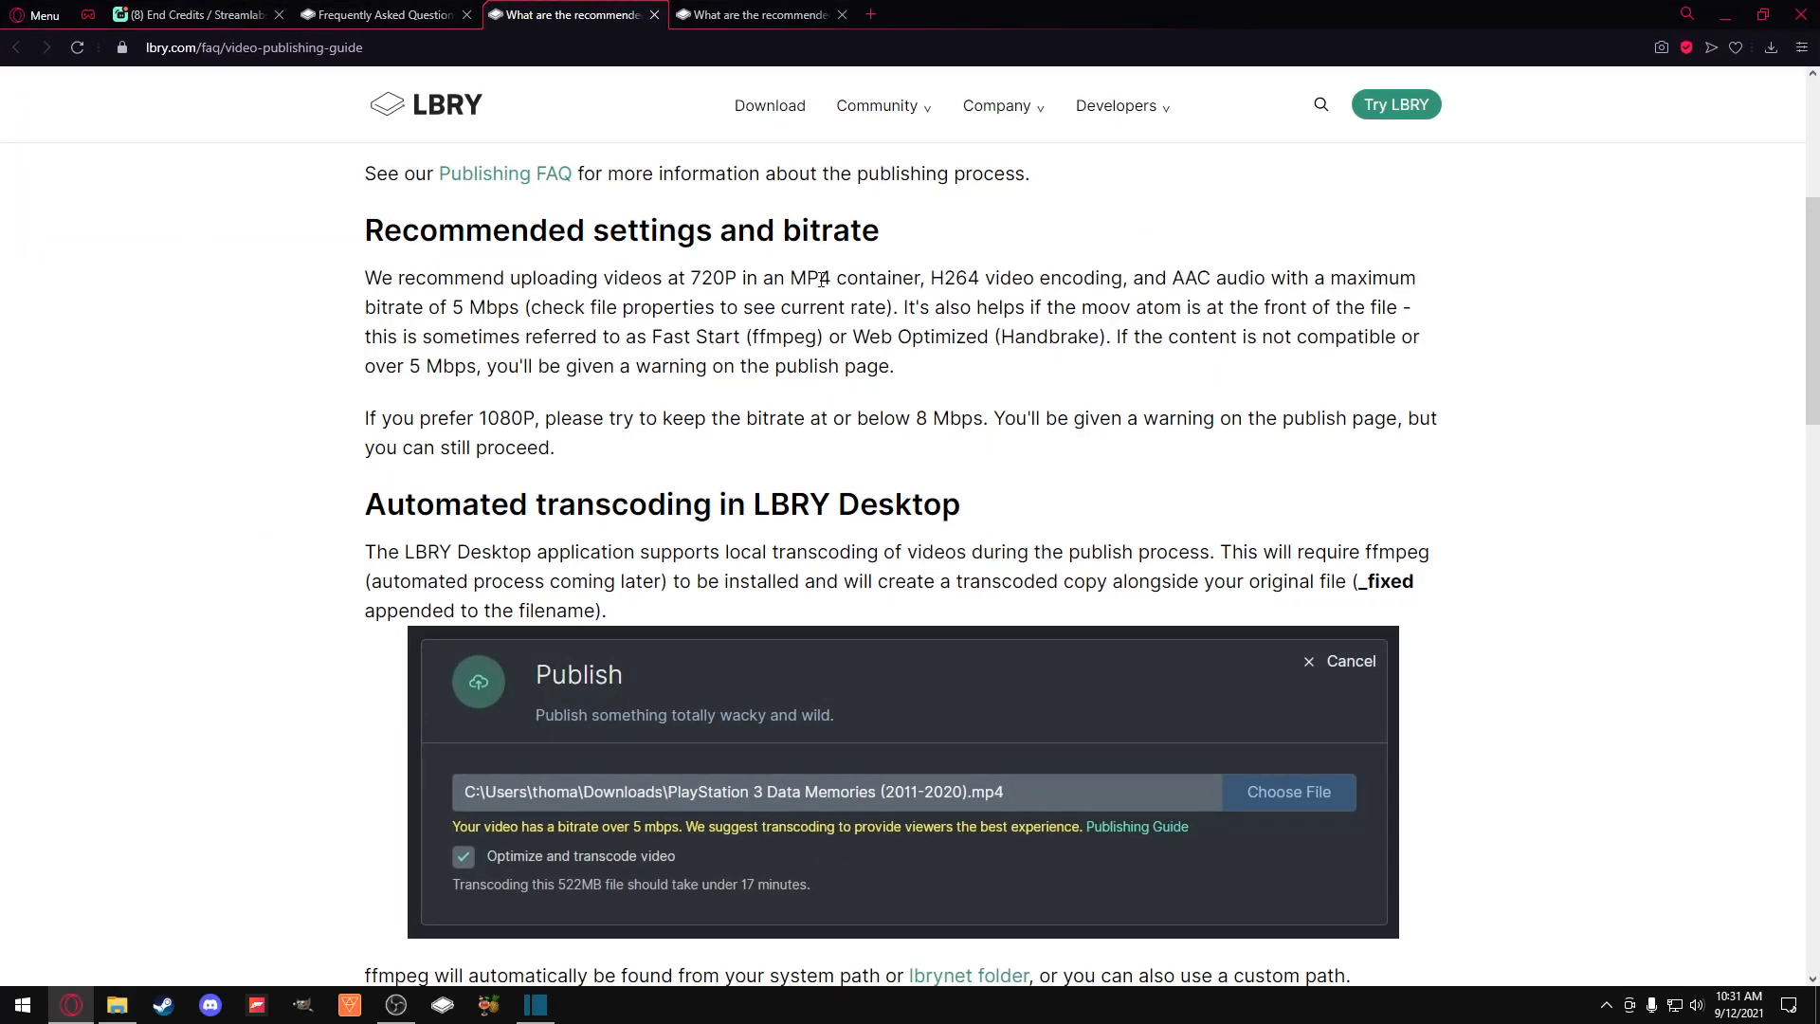
{"action": "left_click_drag", "start_coordinate": [928, 278], "coordinate": [1216, 275]}
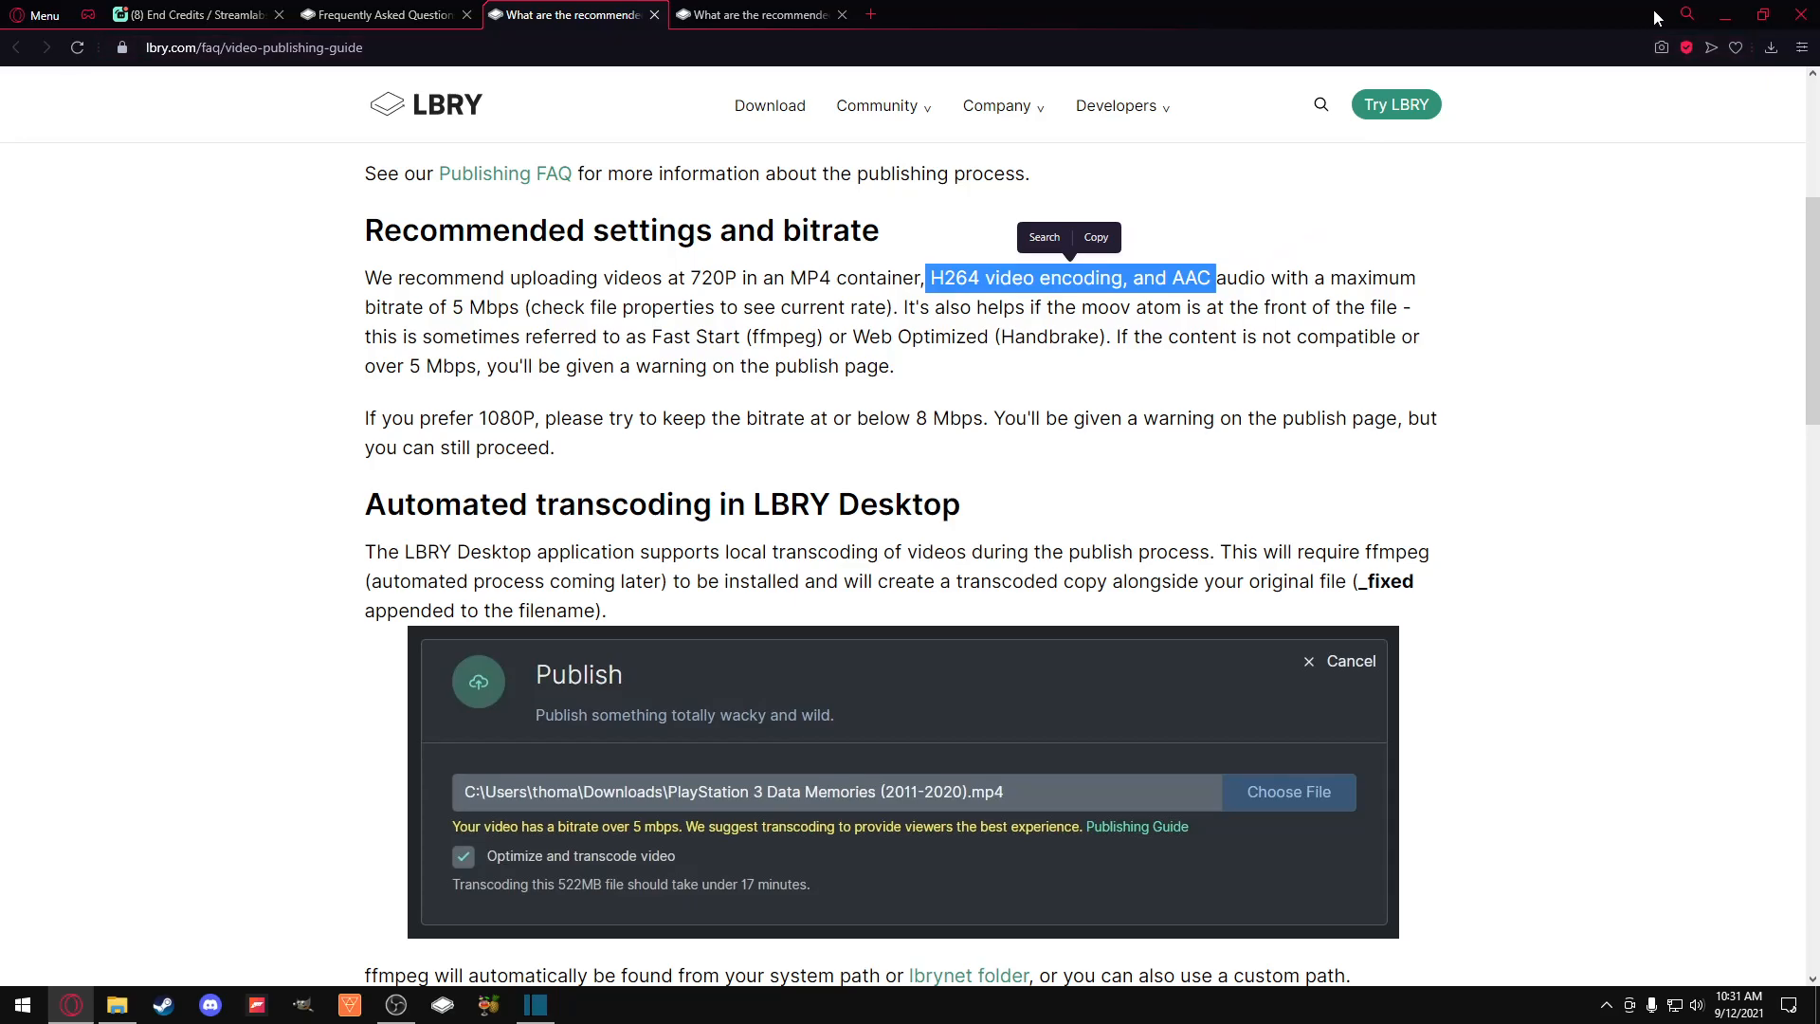
{"action": "left_click", "coordinate": [1720, 10]}
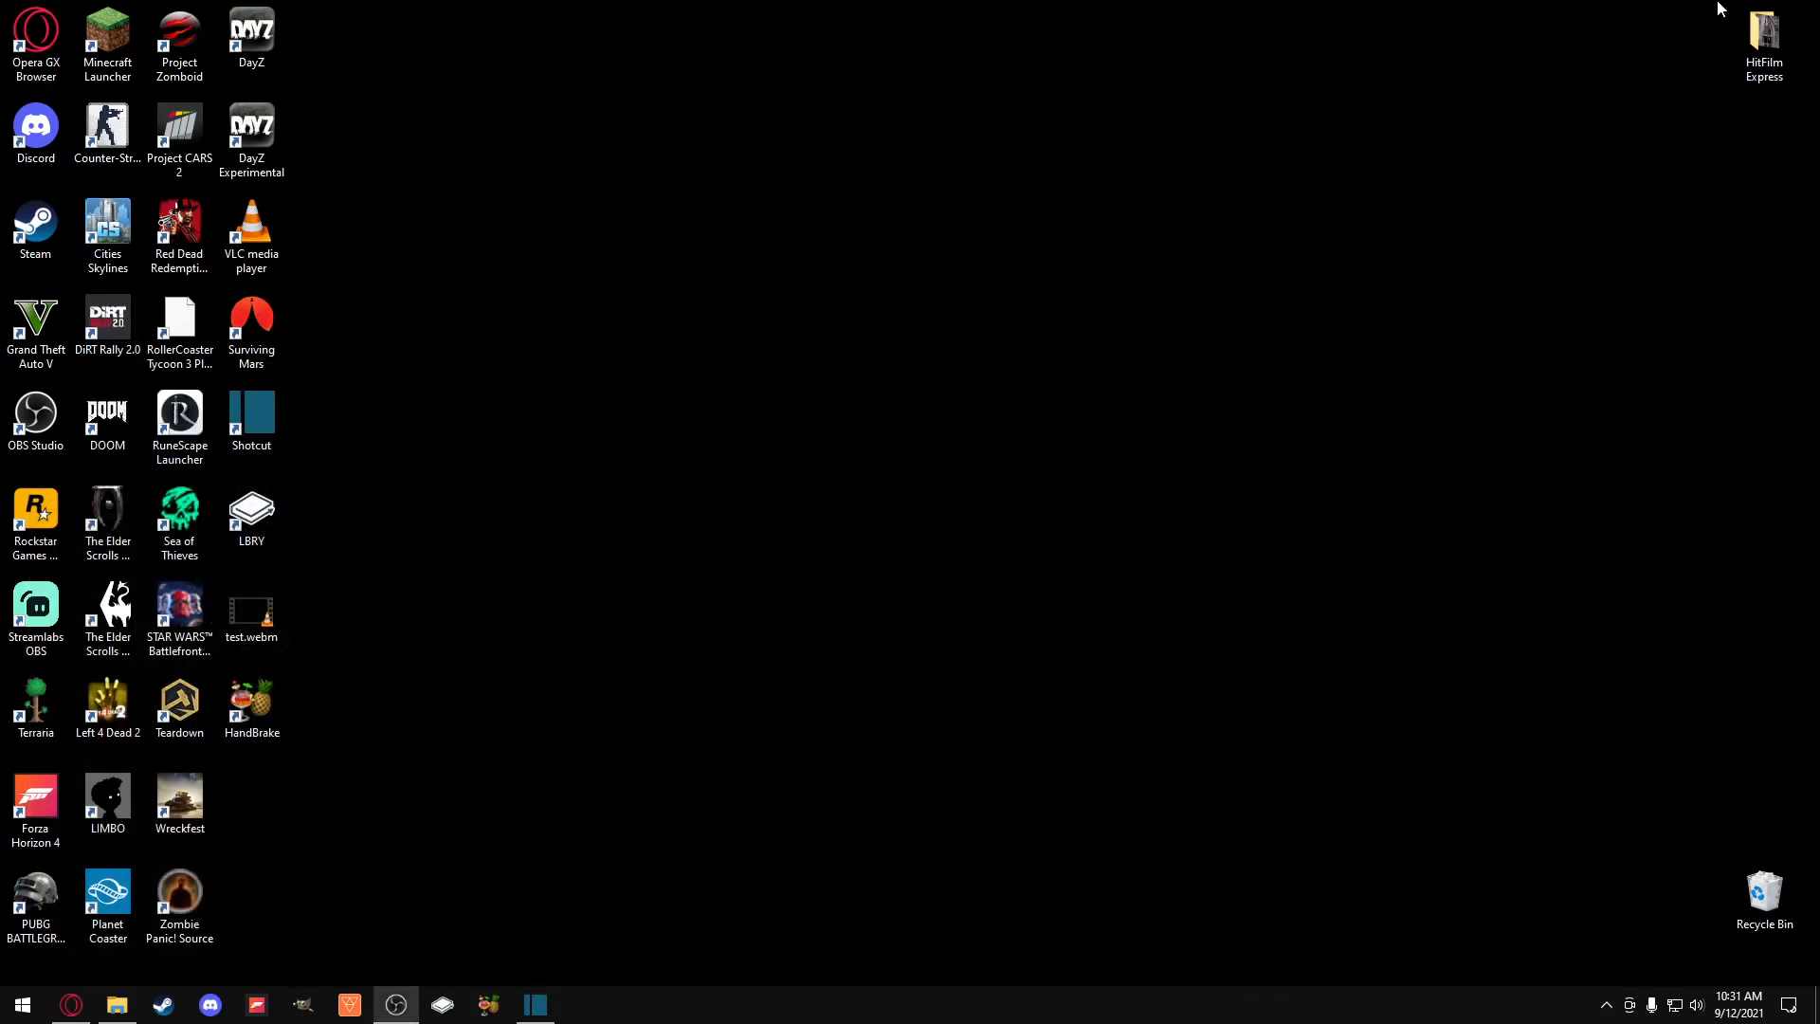
{"action": "left_click", "coordinate": [545, 1012]}
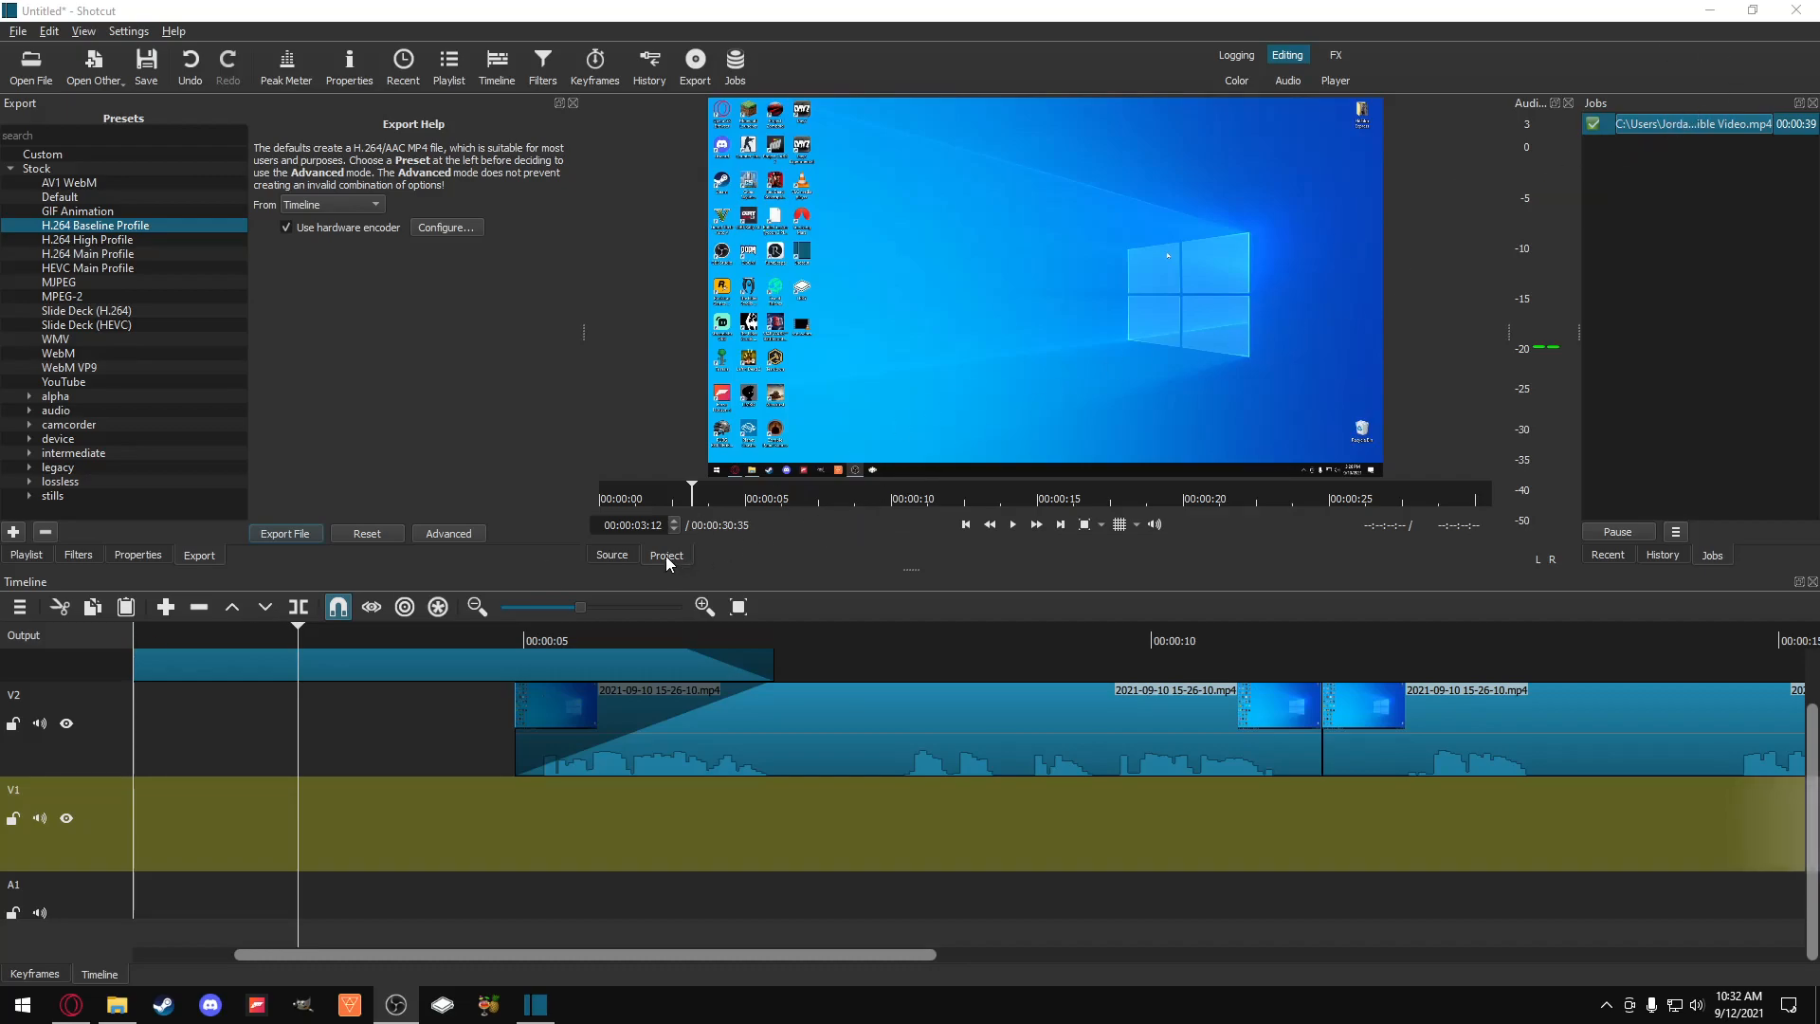
Step: Show the finished export job's file in its folder, look at "This Incredible Video", and minimise the folder window
{"action": "right_click", "coordinate": [1718, 129]}
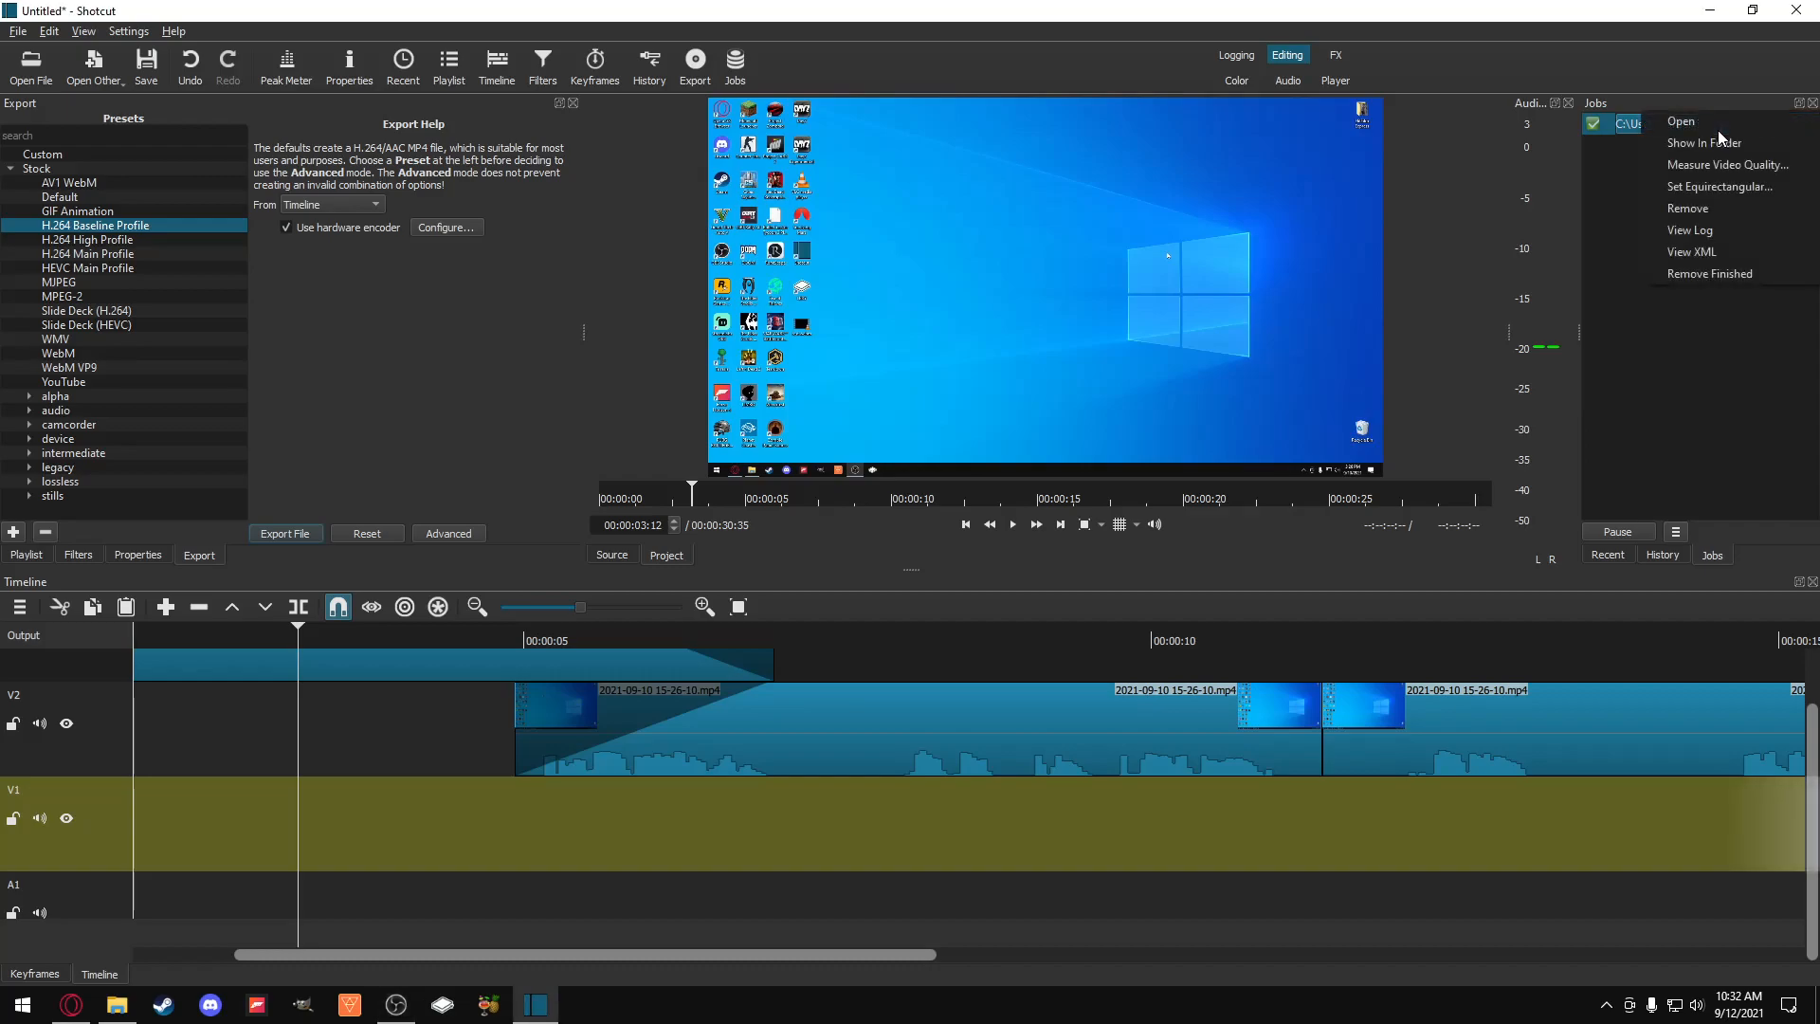
{"action": "left_click", "coordinate": [1701, 139]}
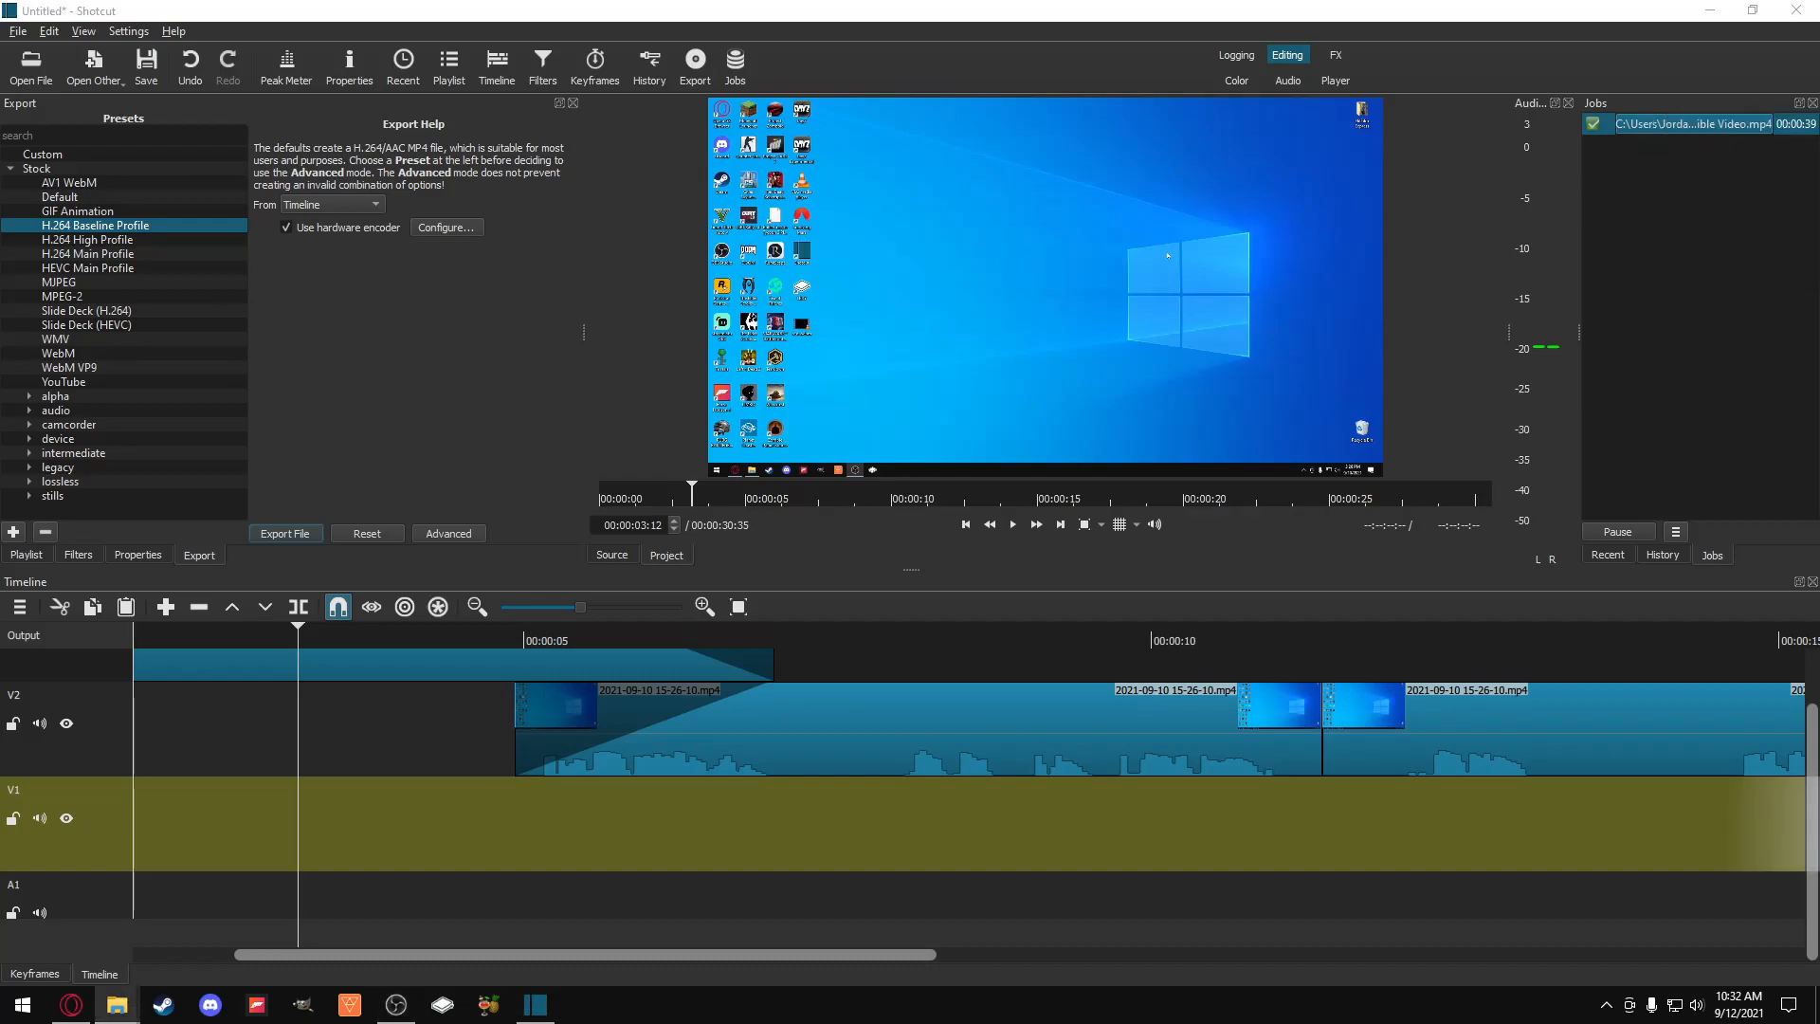
{"action": "left_click_drag", "start_coordinate": [782, 159], "coordinate": [910, 89]}
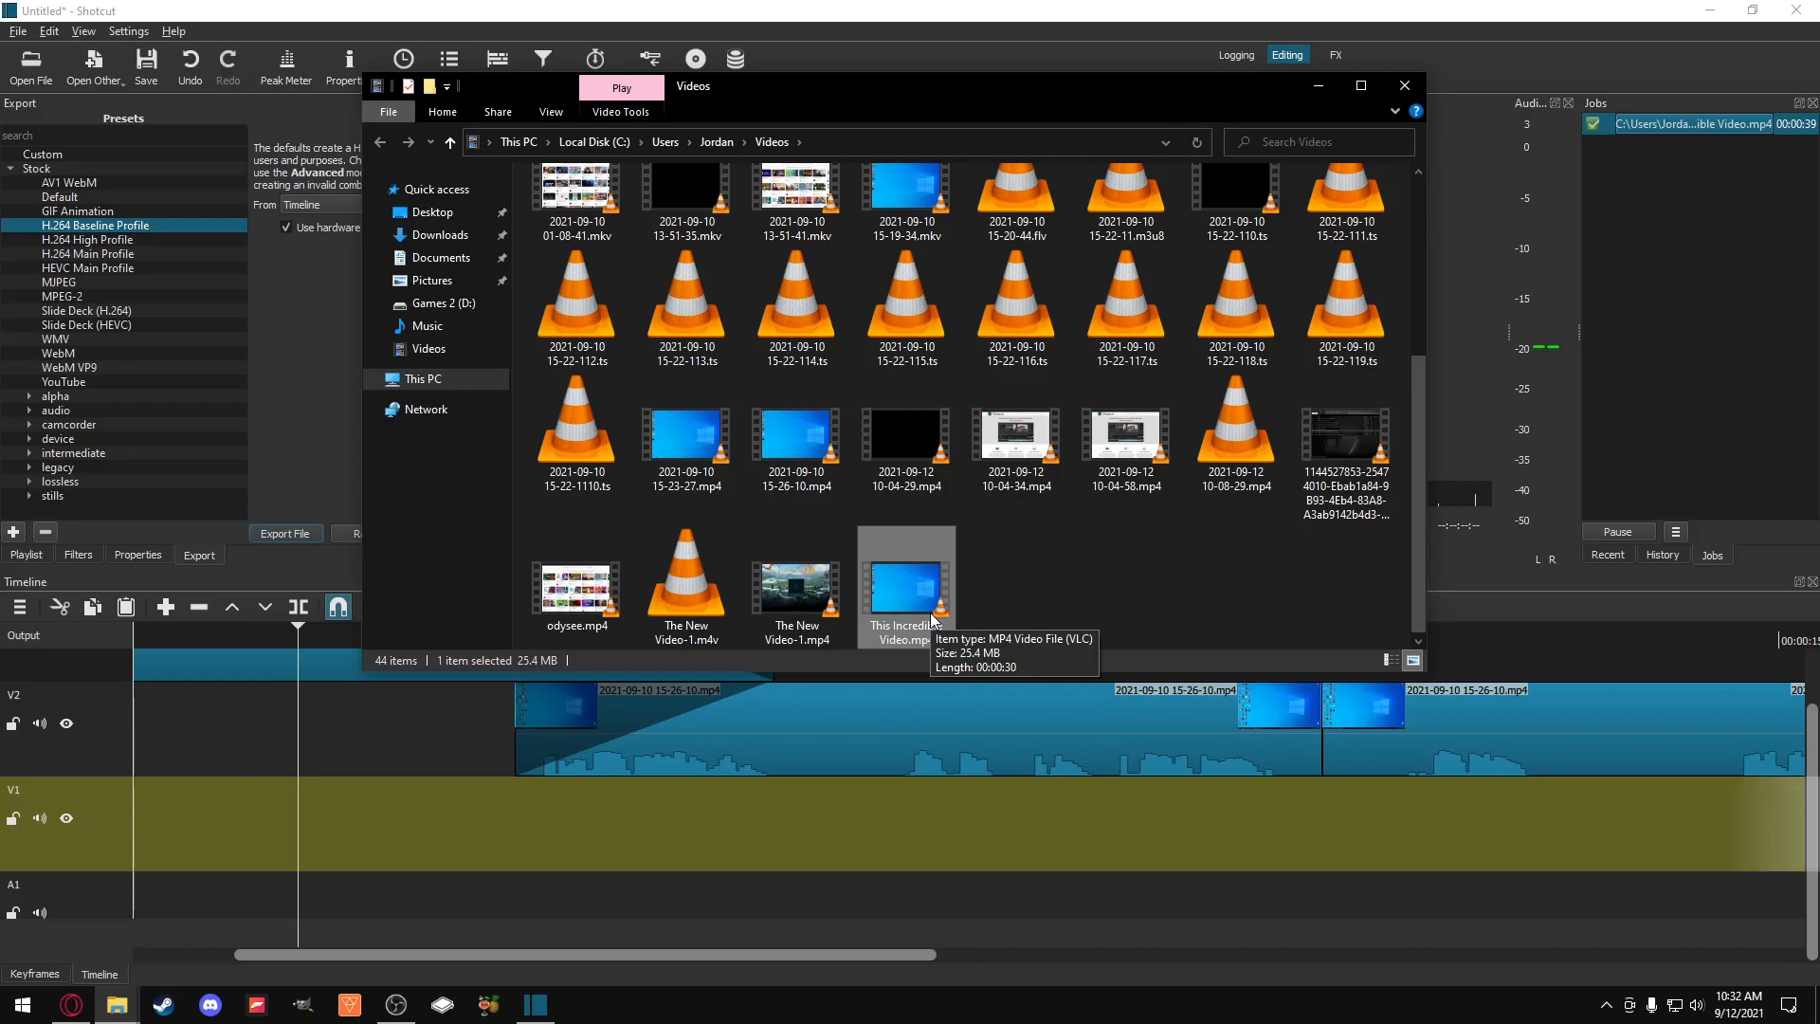
{"action": "left_click", "coordinate": [1317, 87]}
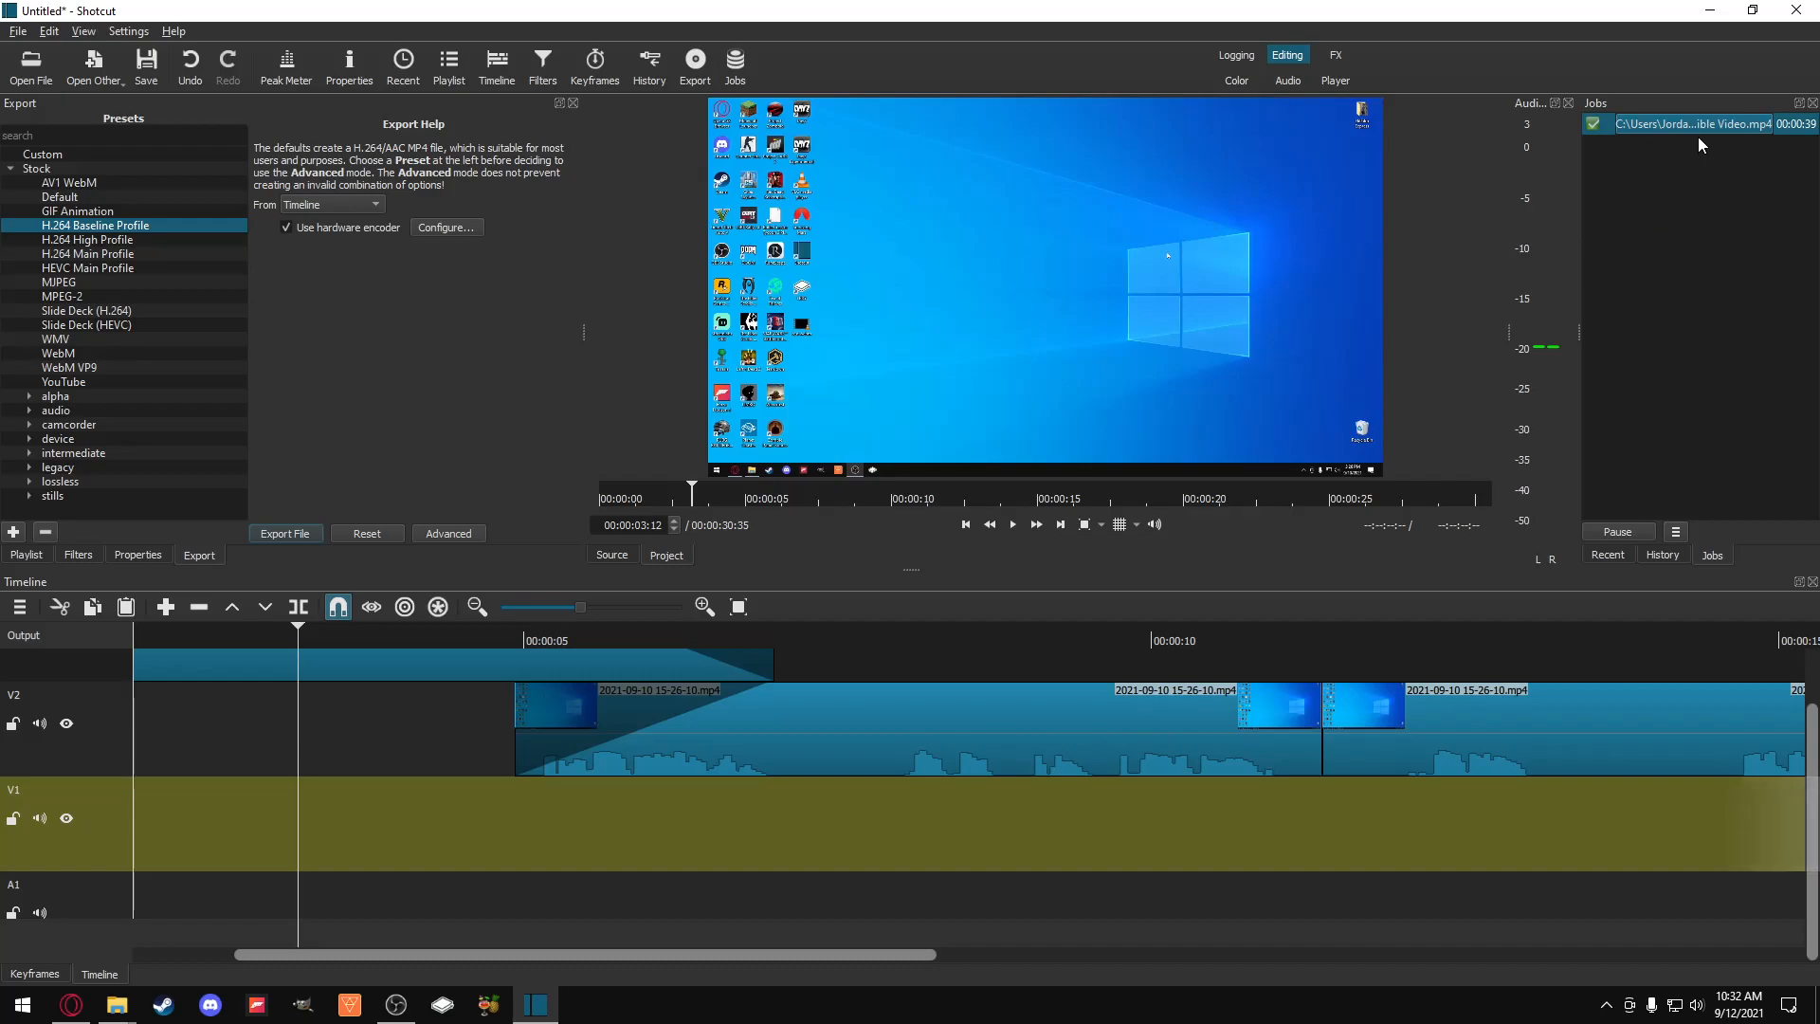
Step: Open the exported video from the finished job in the player and play it from the beginning to the end
{"action": "double_click", "coordinate": [1673, 122]}
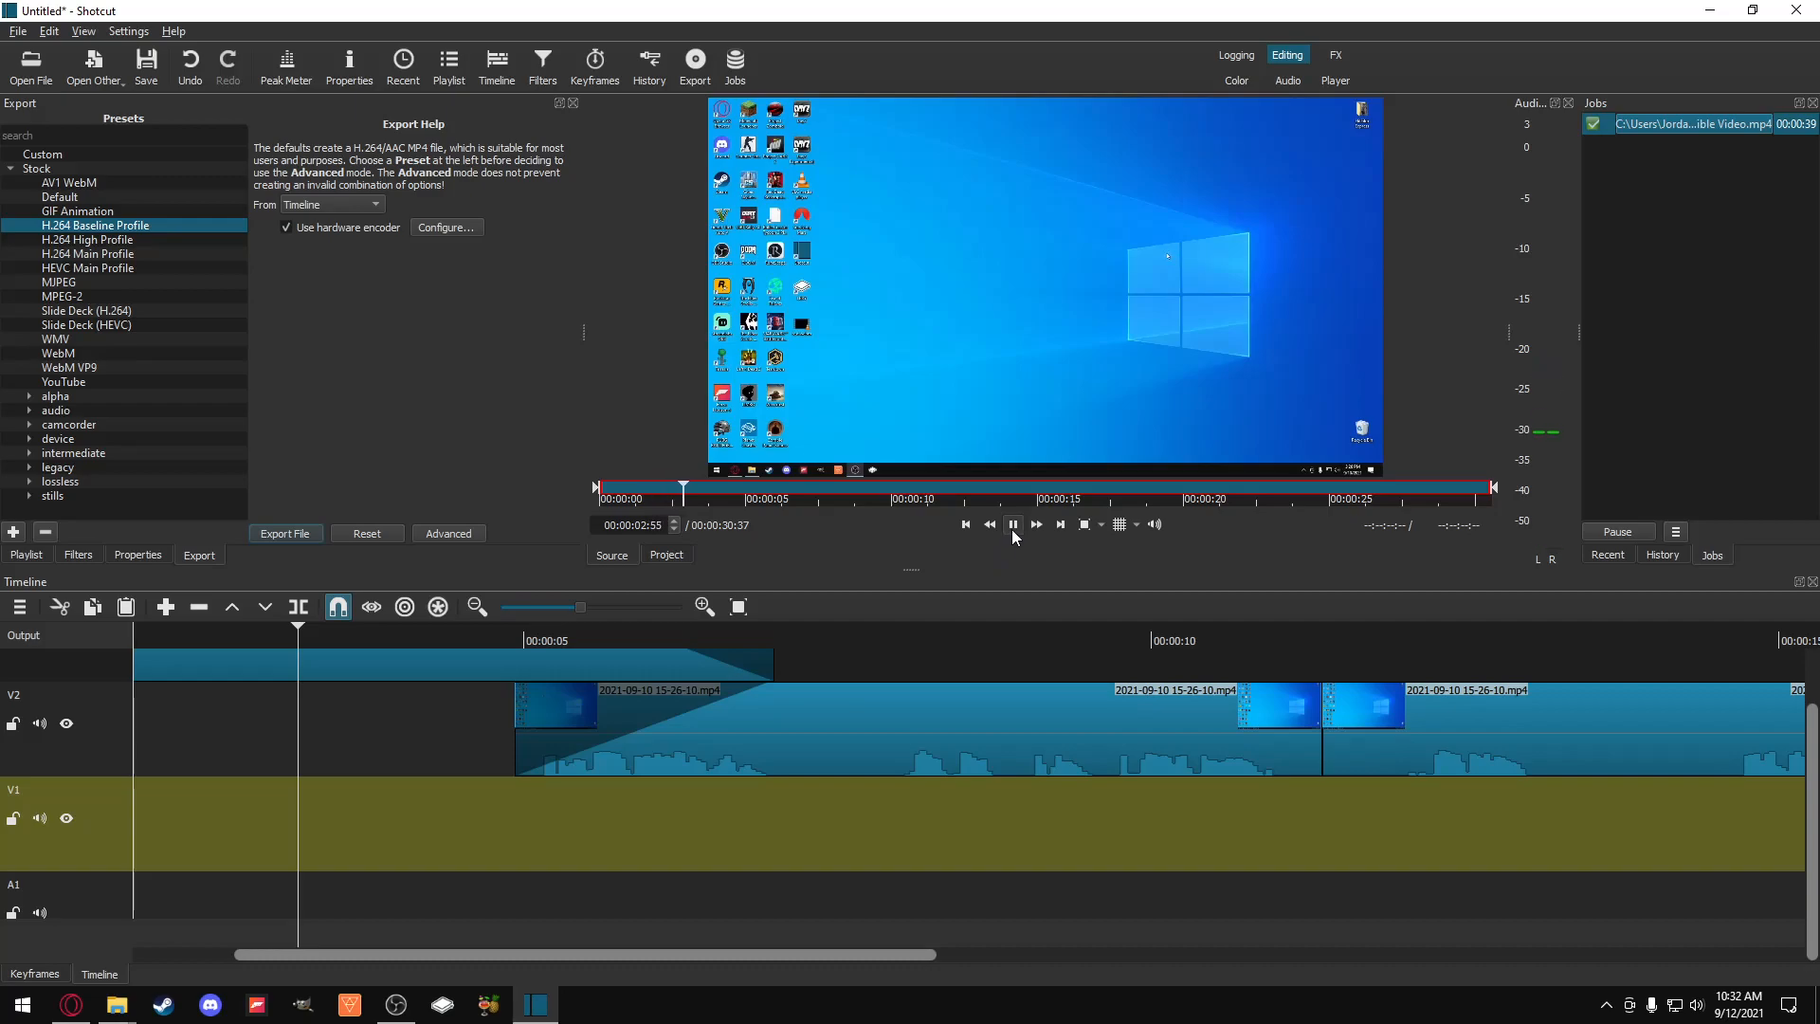
{"action": "left_click", "coordinate": [1011, 527]}
{"action": "left_click", "coordinate": [598, 488]}
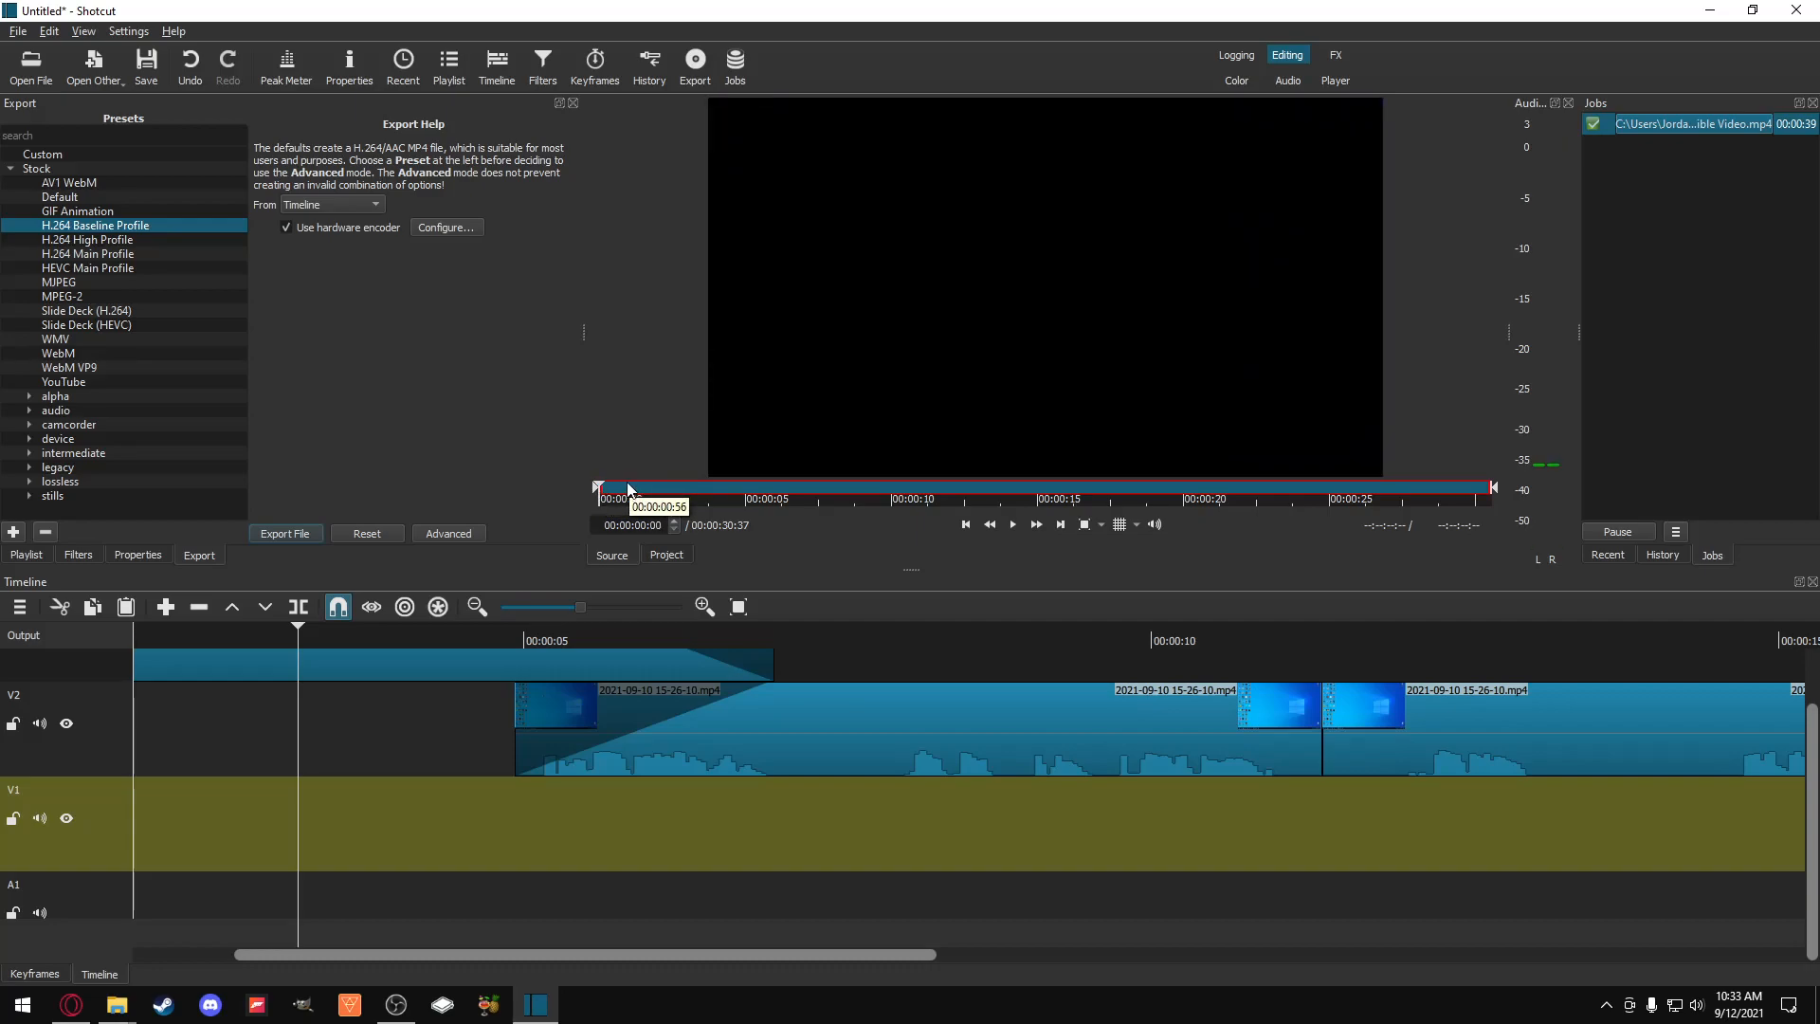
{"action": "left_click", "coordinate": [1010, 525]}
{"action": "key", "text": "alt+Tab"}
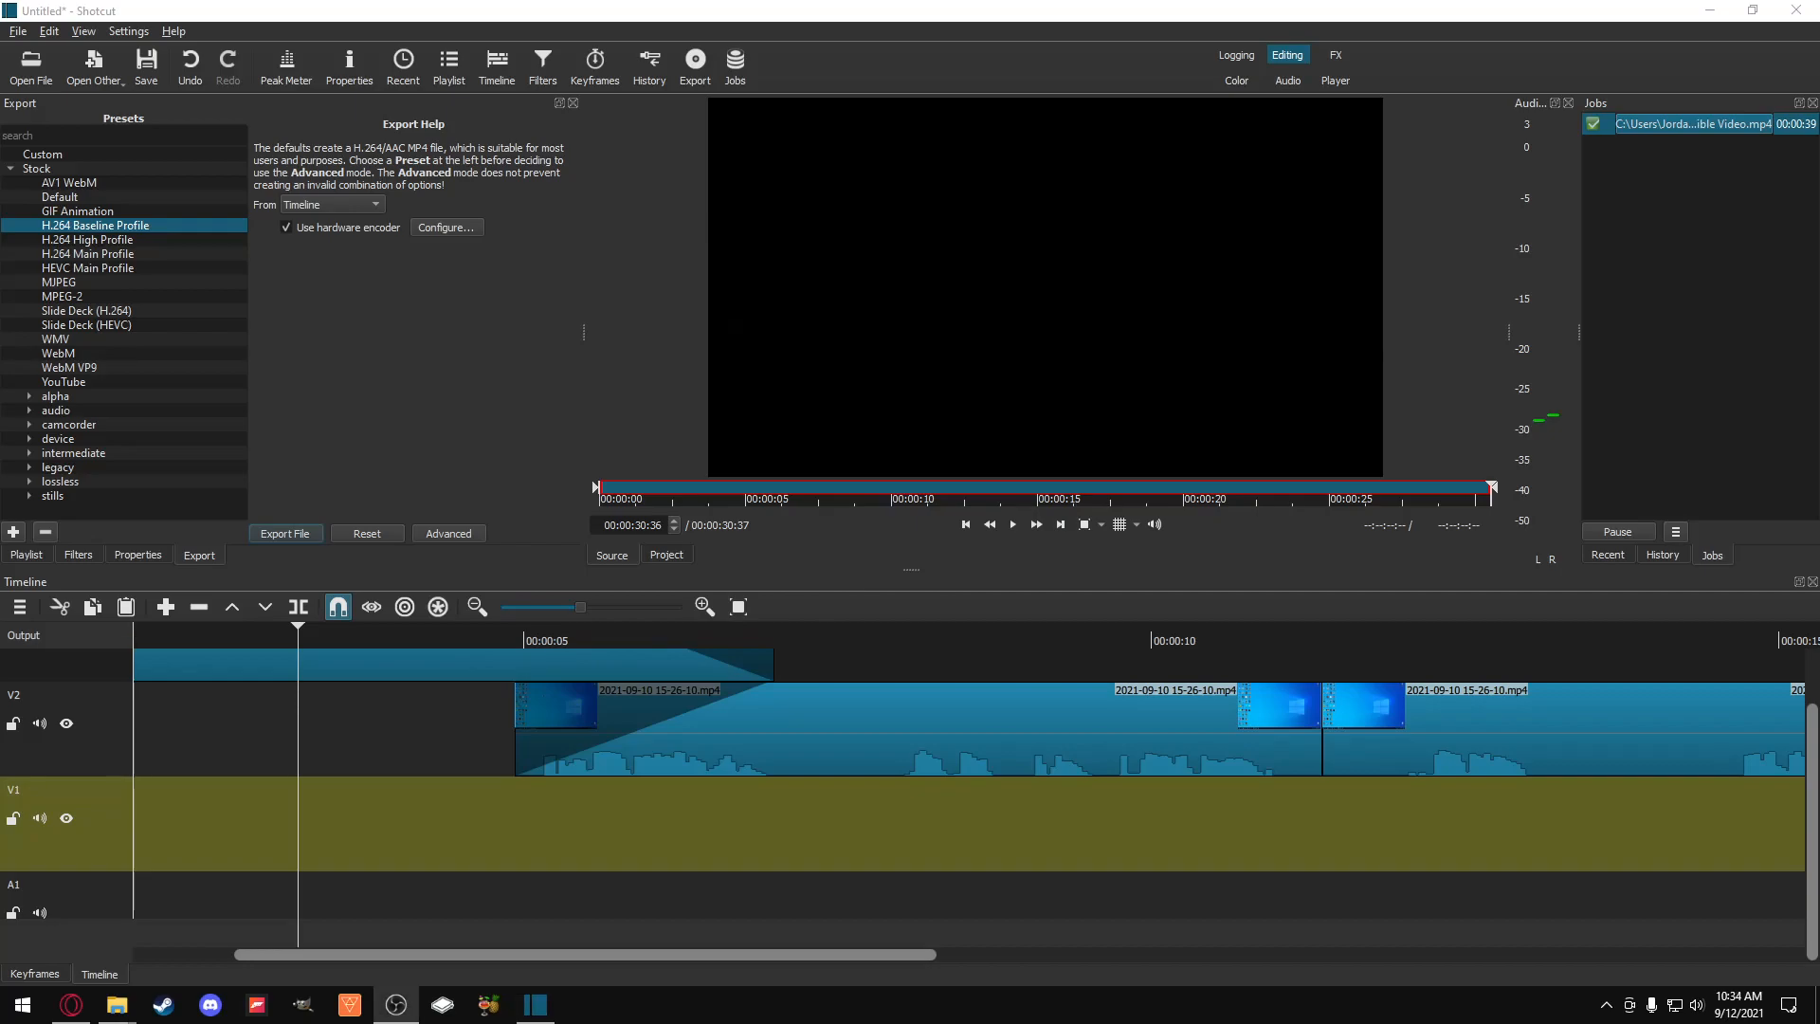